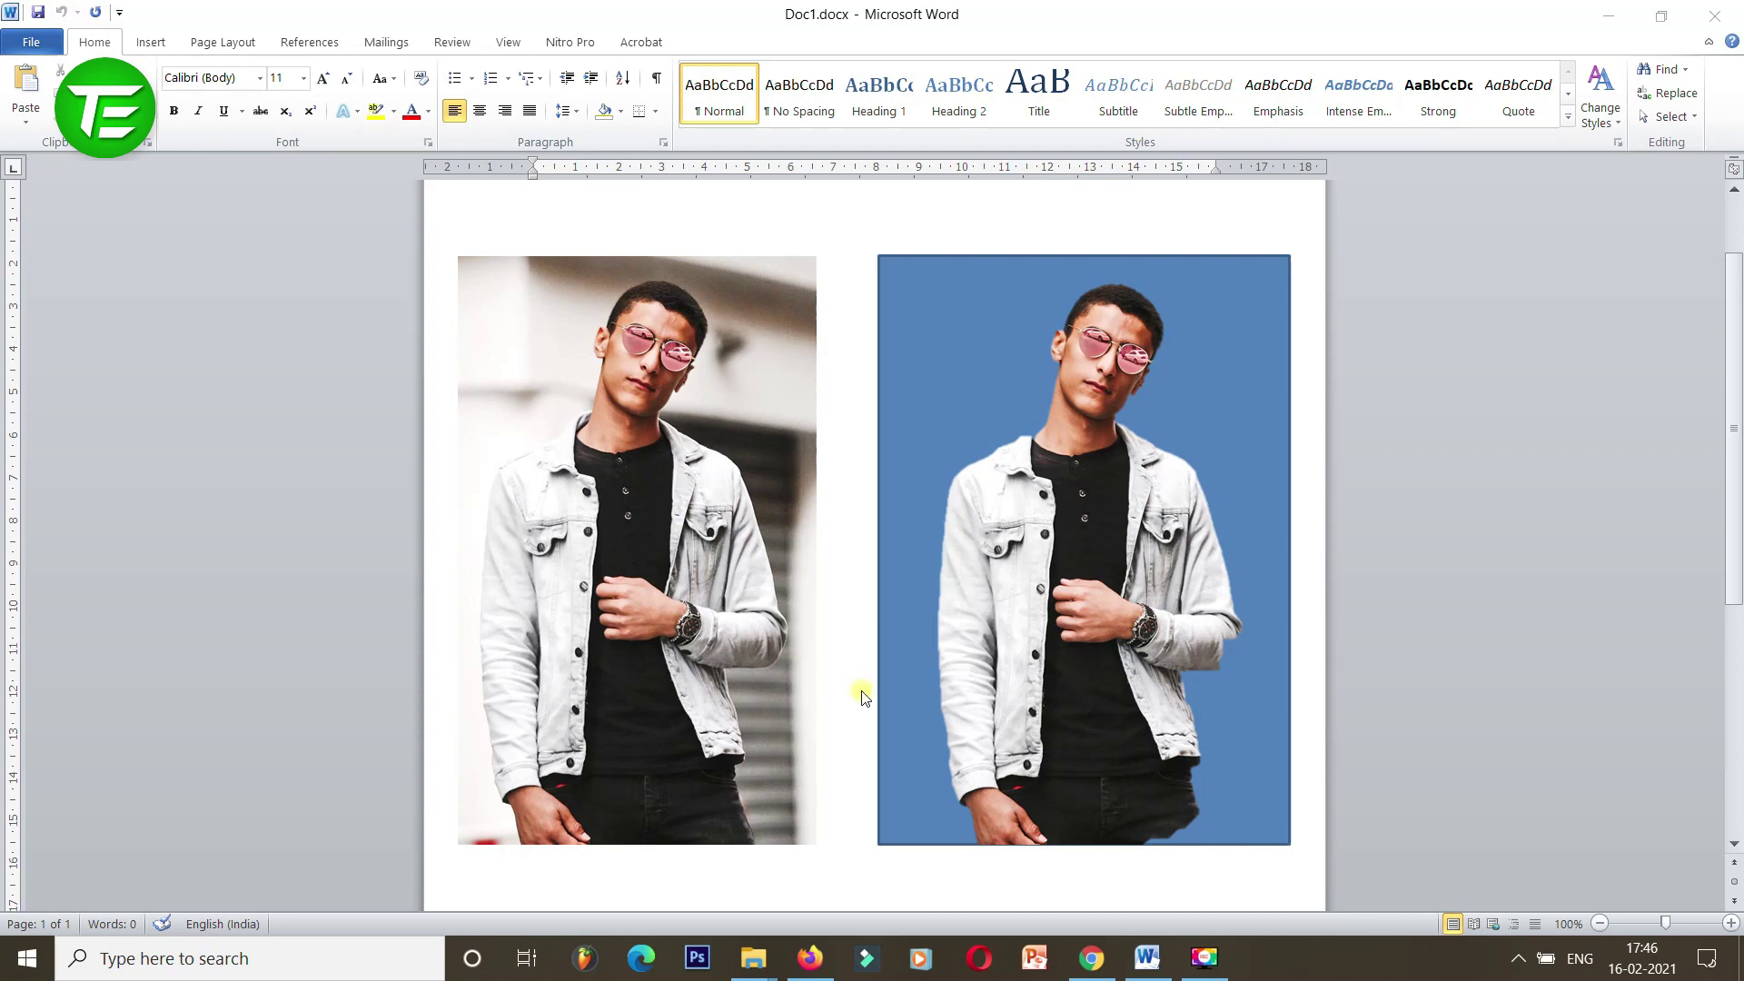
Focus Word, leaving Doc1.docx aside, and create blank Document2 with Ctrl+N.
left_click(716, 672)
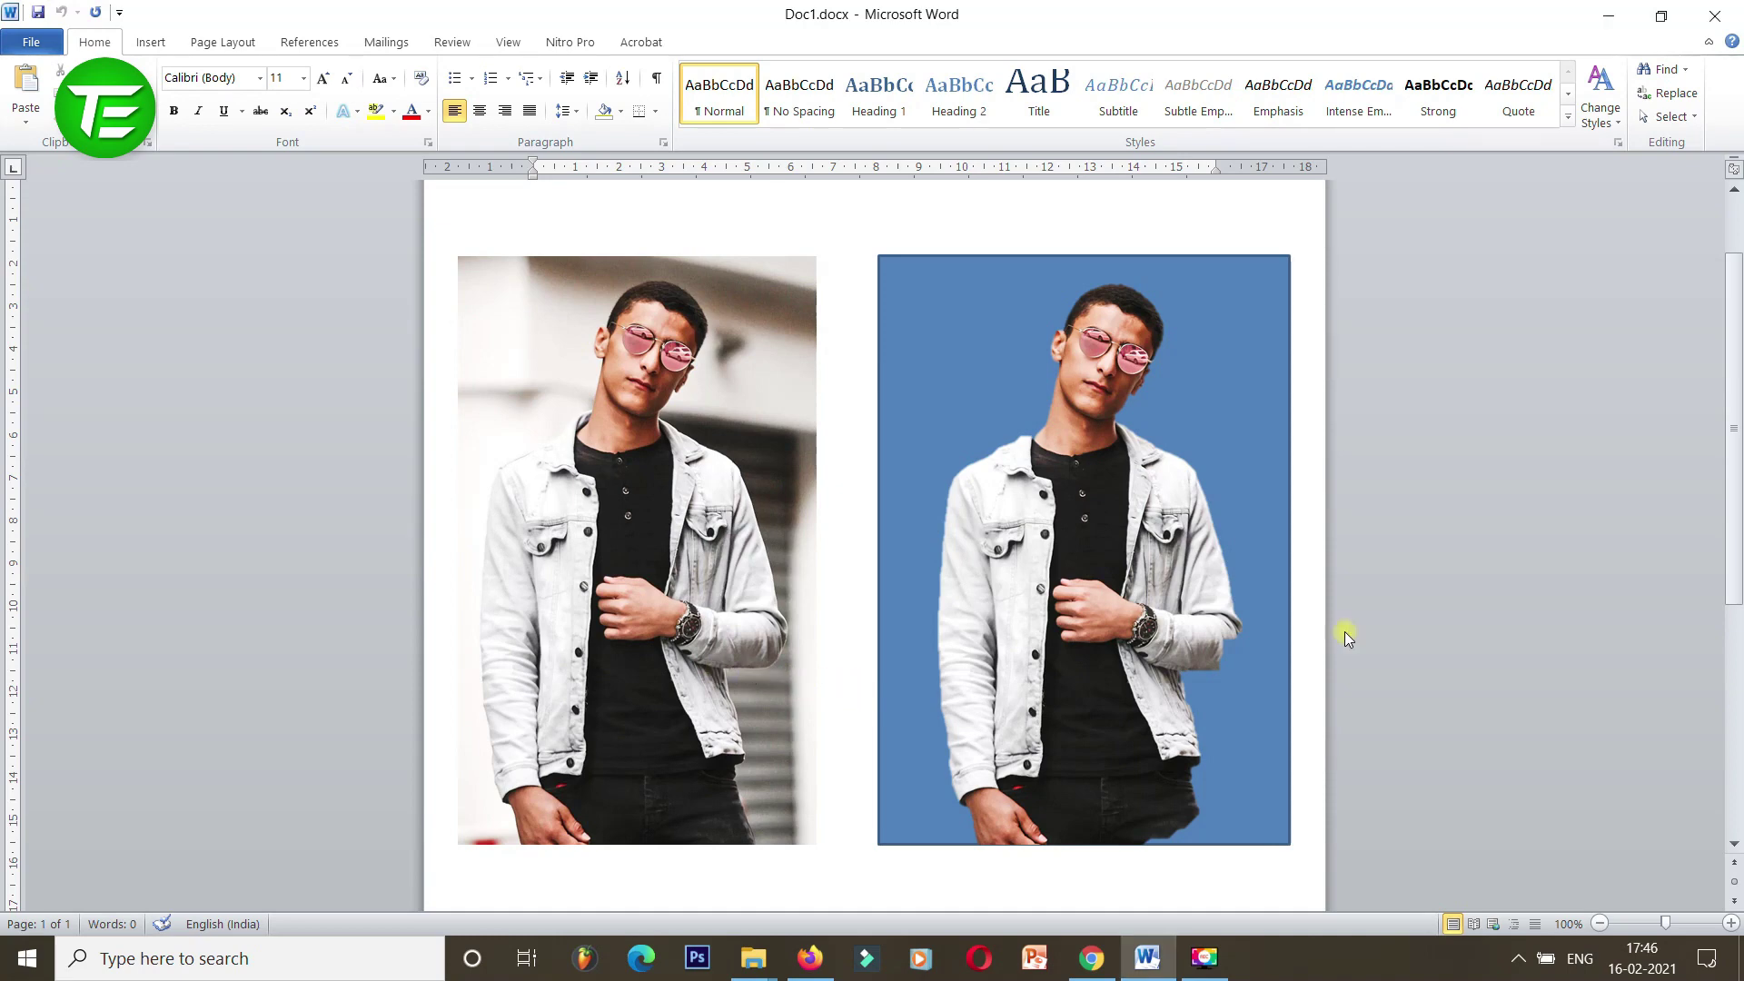
key("ctrl+n")
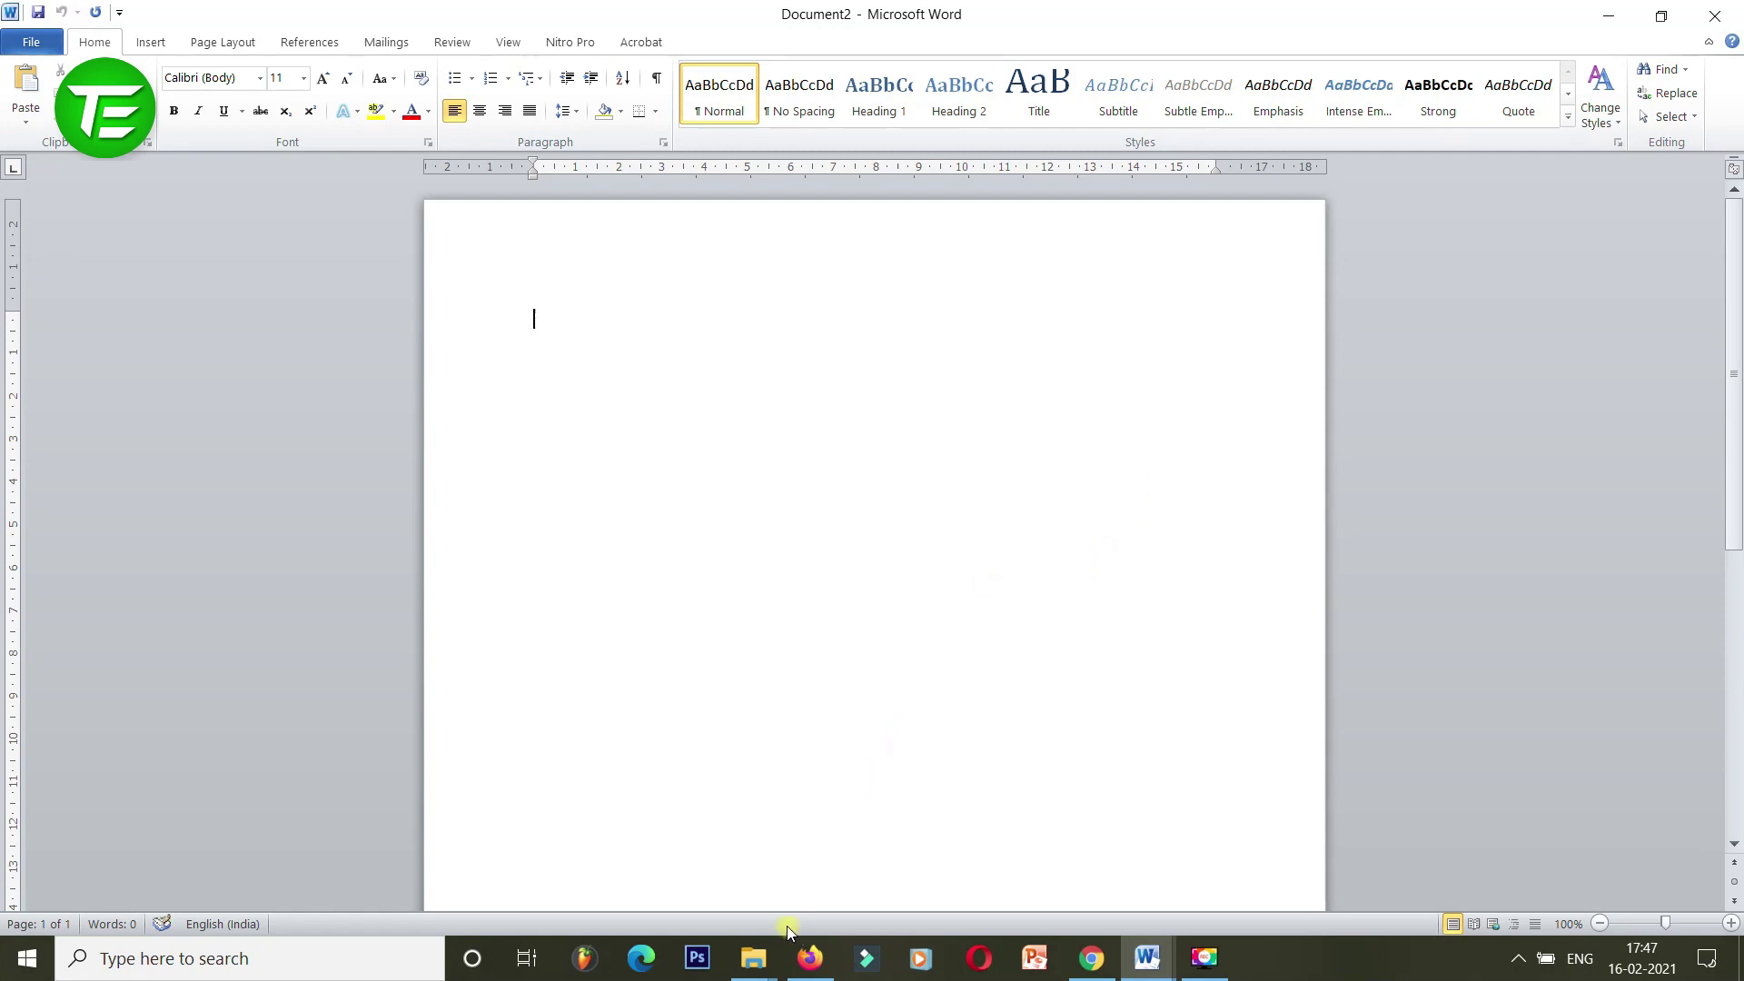
Select pexels-el-sultan-3273685.jpg in the Portrait folder and drag it over to Word.
left_click(763, 962)
left_click(972, 872)
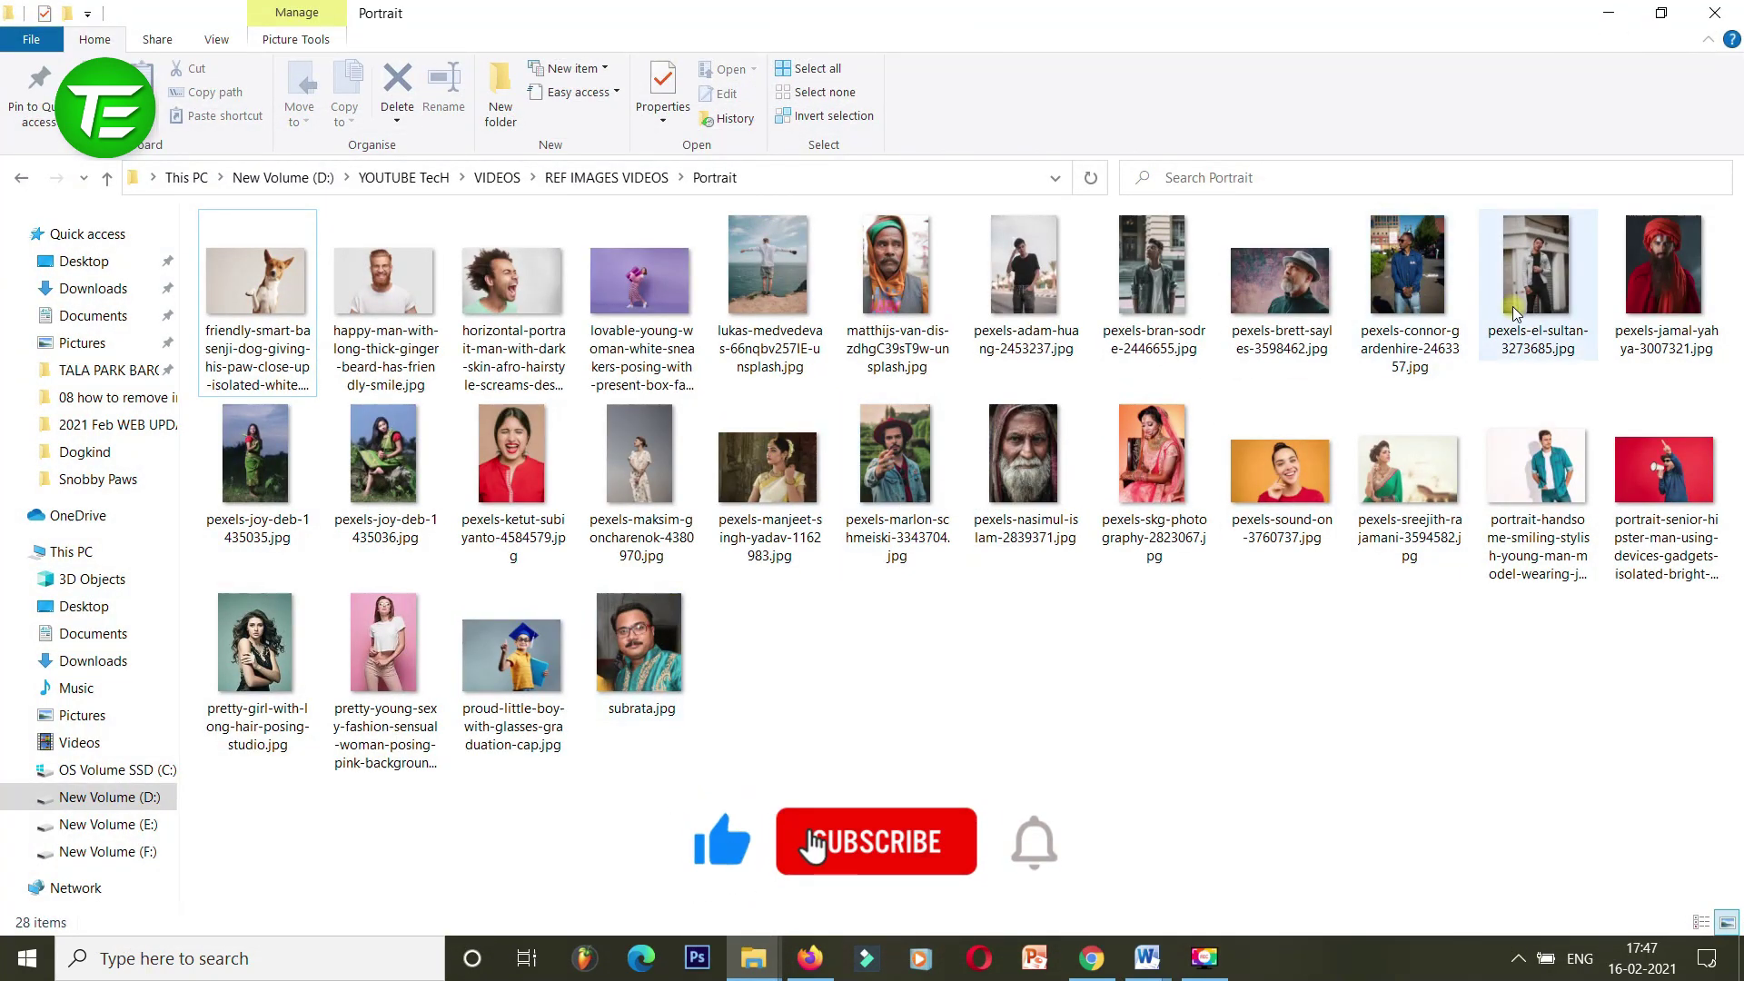
left_click(1551, 343)
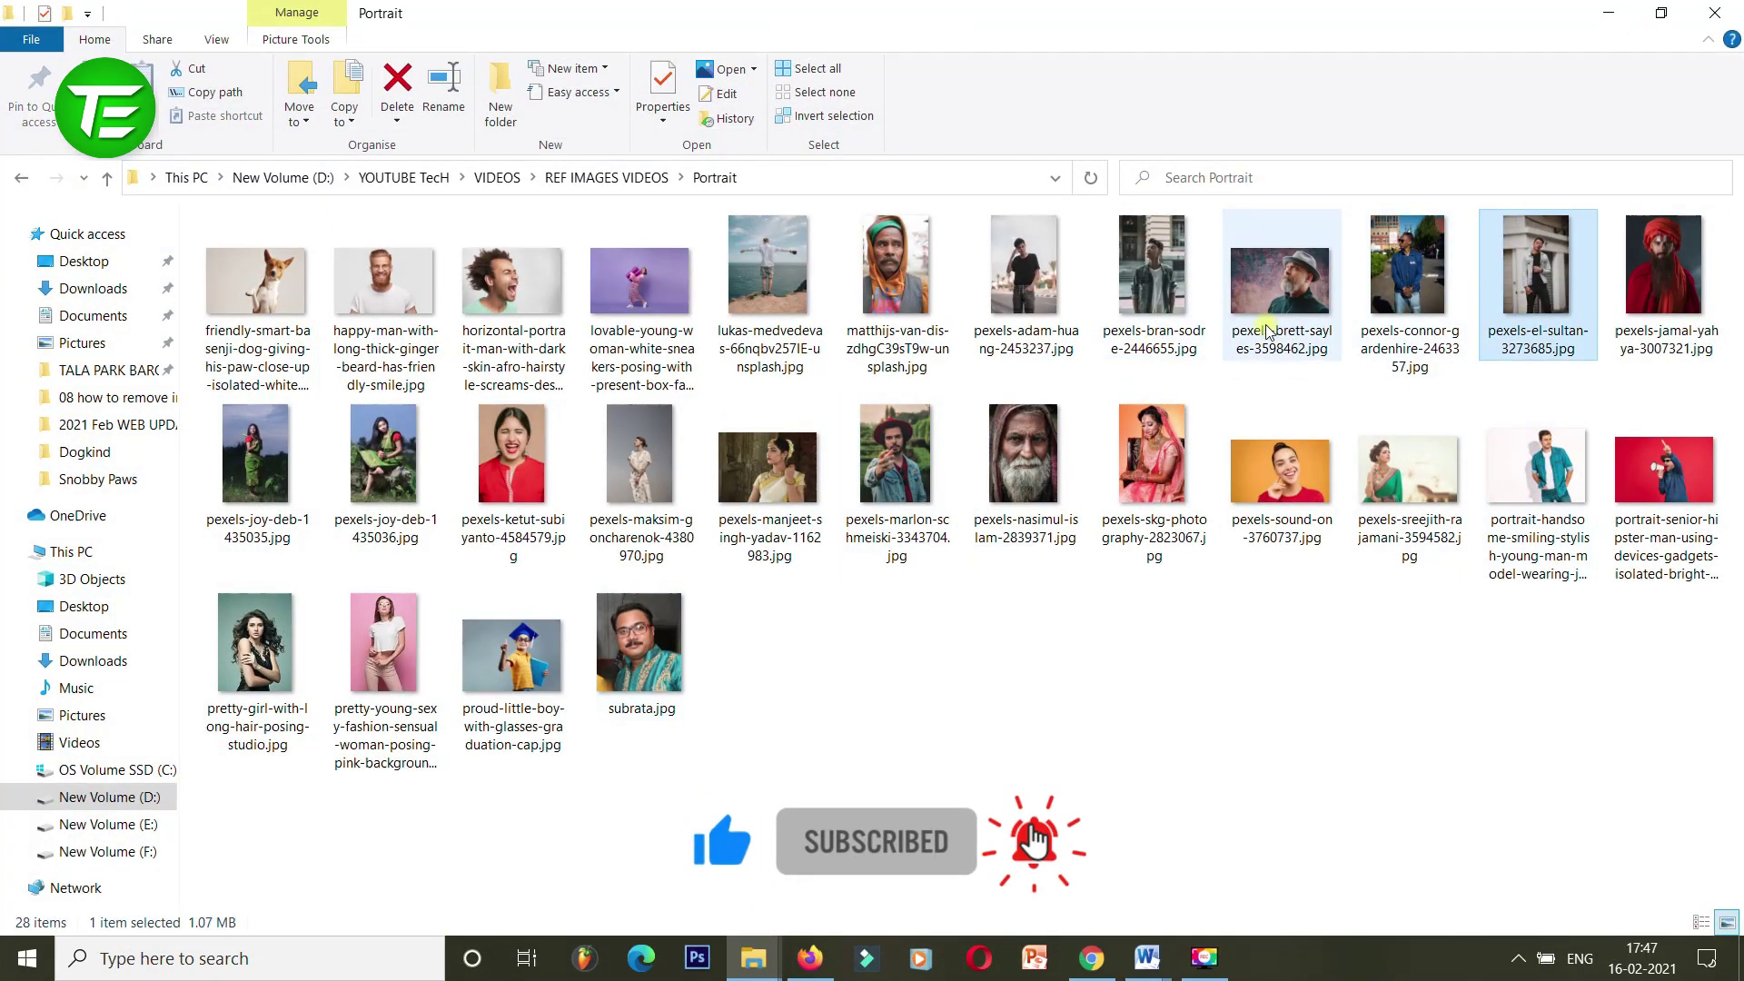
mouse_move(1549, 331)
left_mouse_down()
mouse_move(1169, 961)
mouse_move(1257, 888)
left_mouse_up()
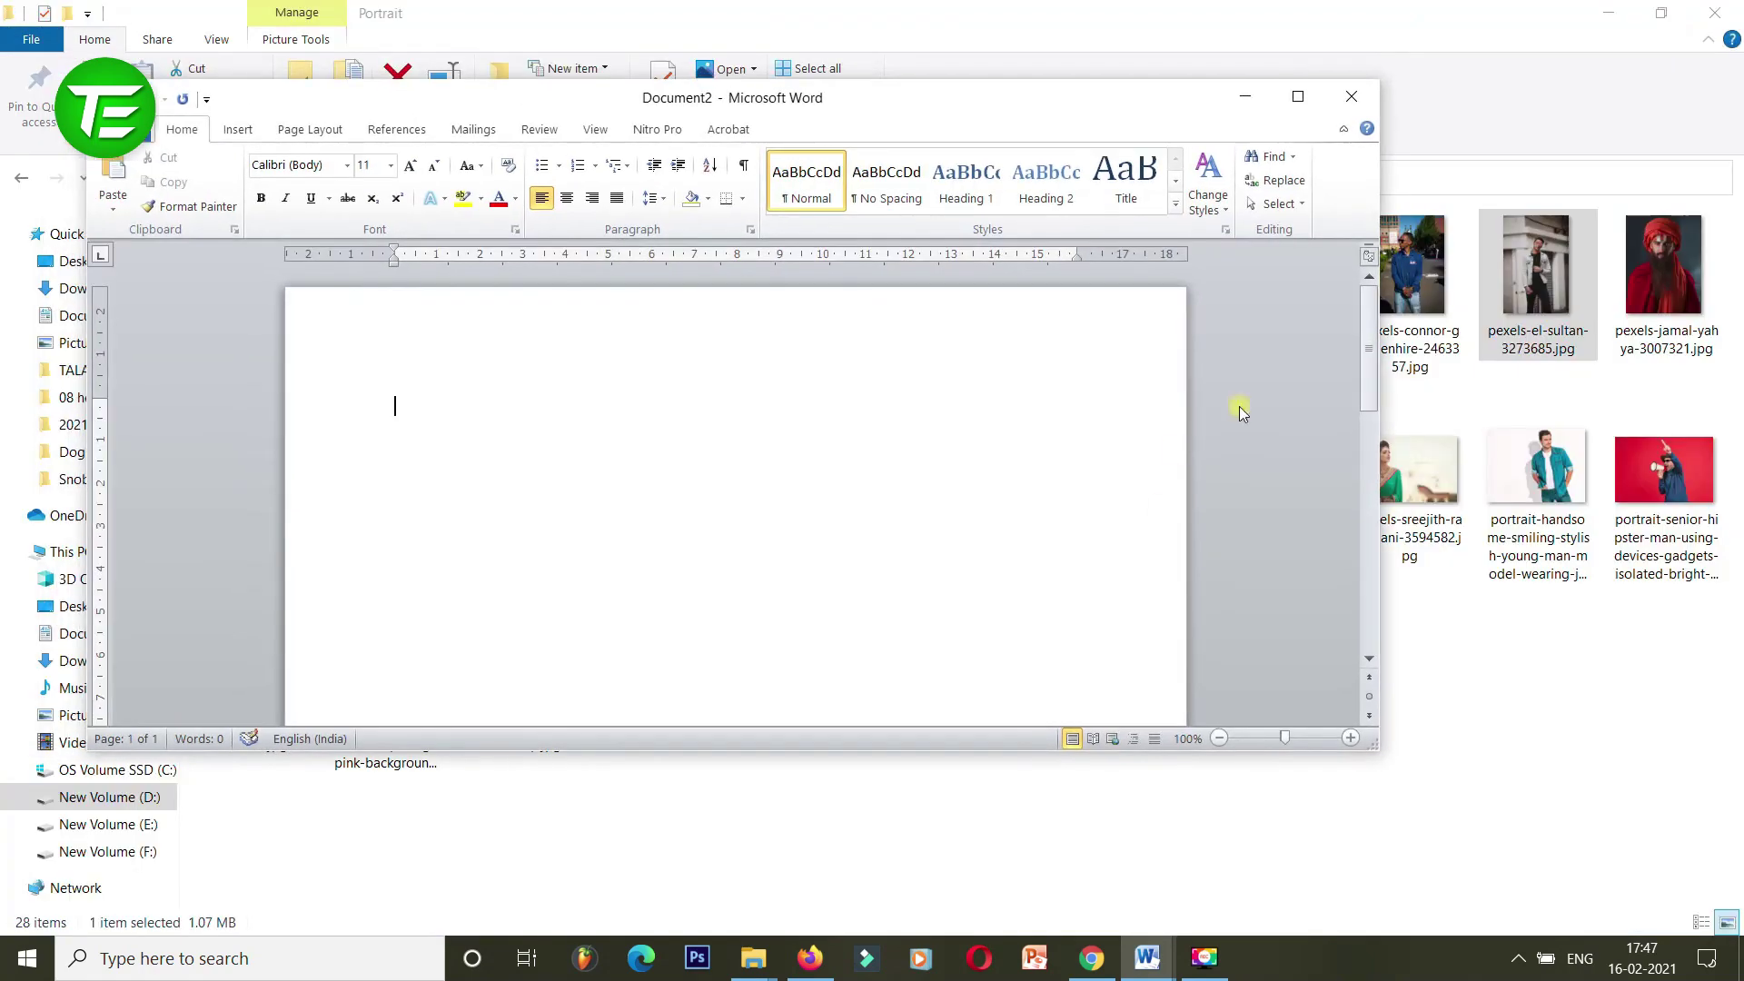
Drop the portrait into Document2, maximize Word, then delete the dropped-in photo.
mouse_move(1255, 888)
left_mouse_down()
mouse_move(1541, 294)
mouse_move(890, 454)
left_mouse_up()
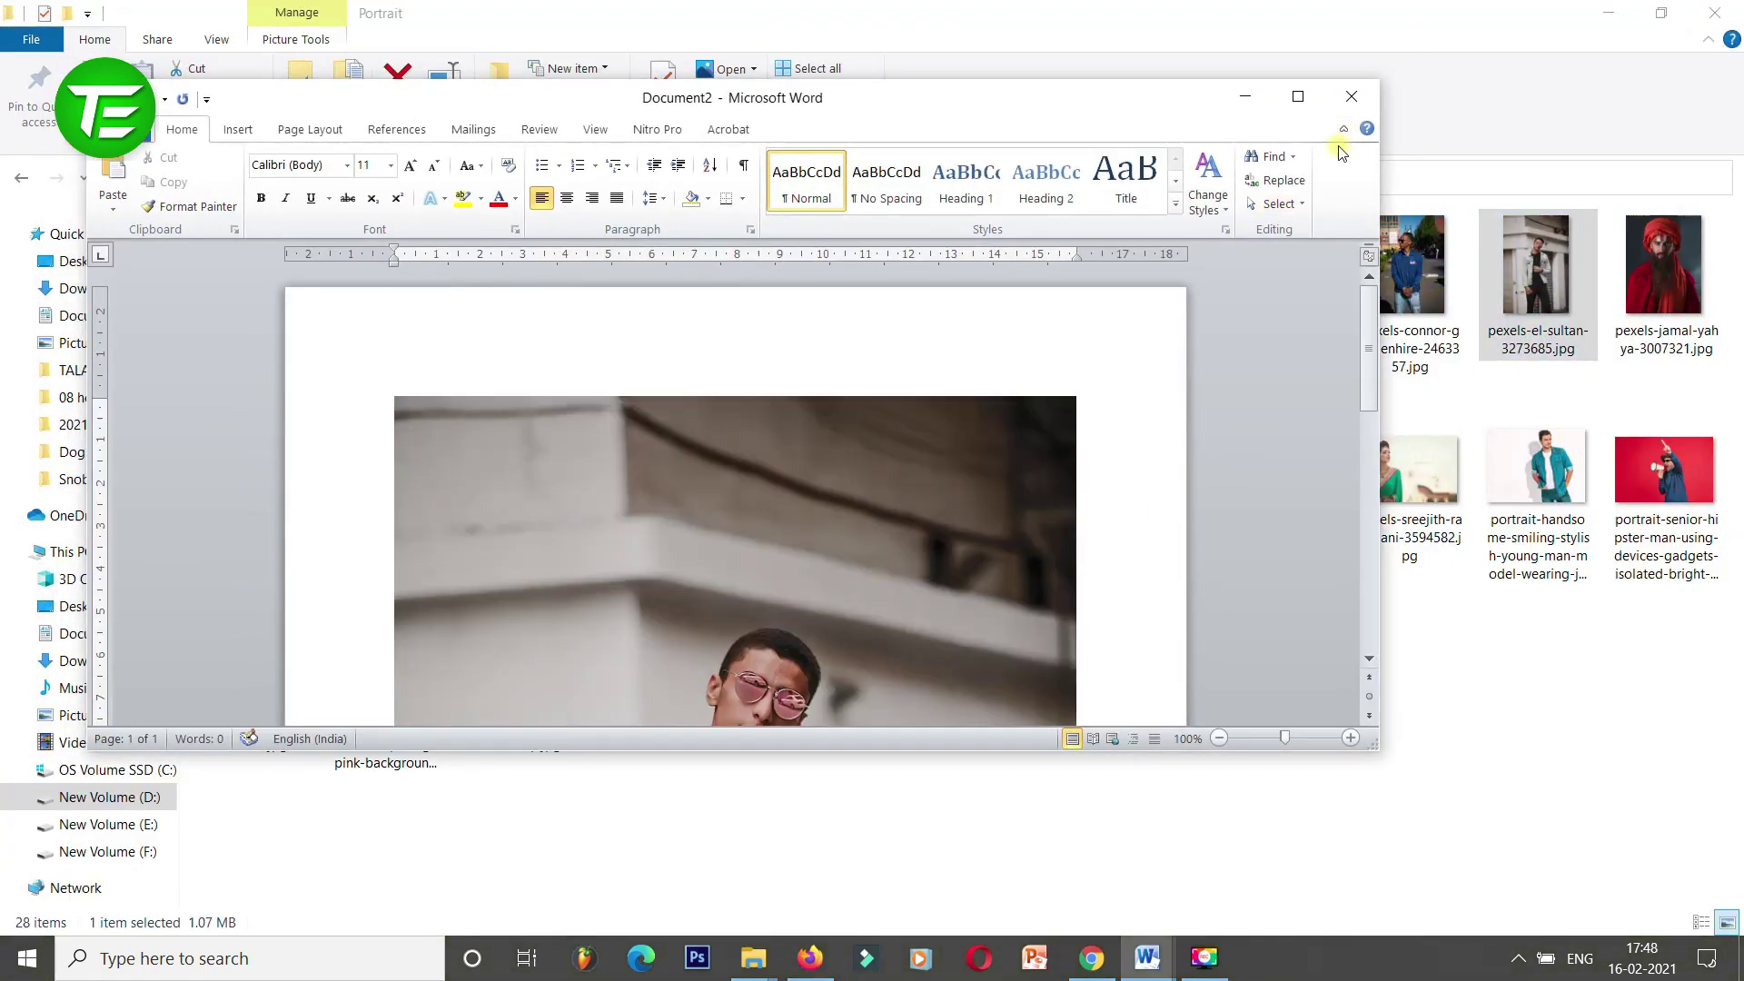
left_click(1297, 96)
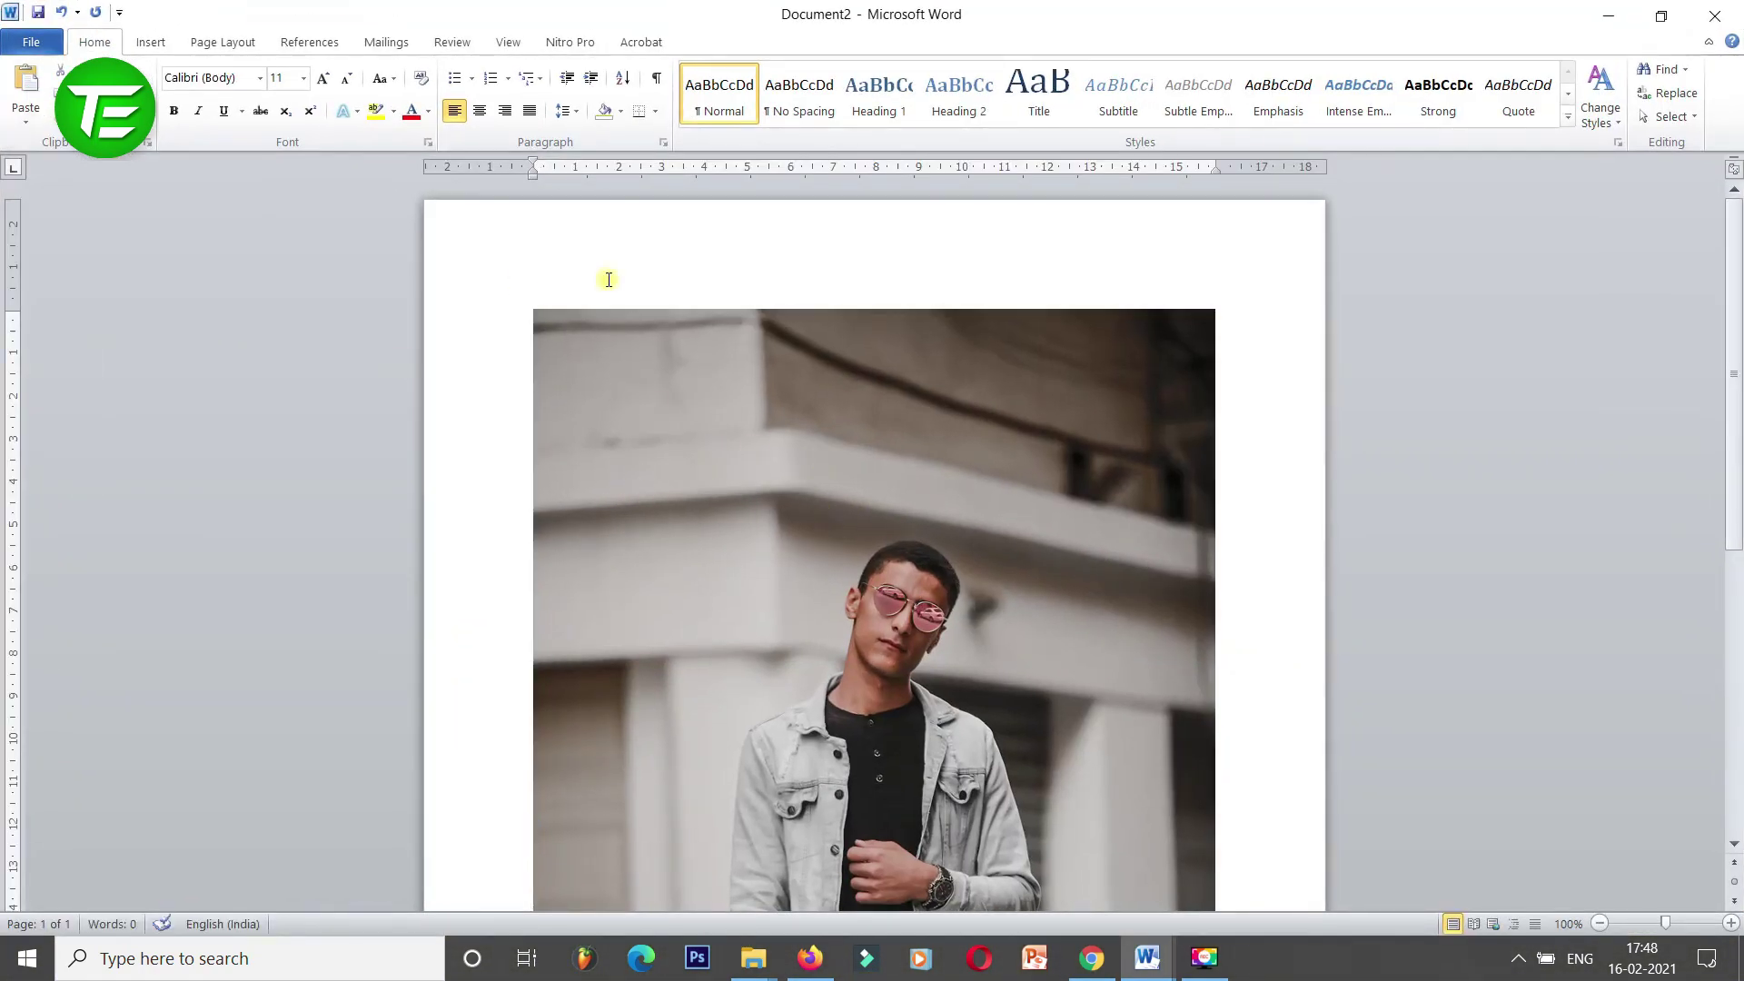
double_click(692, 401)
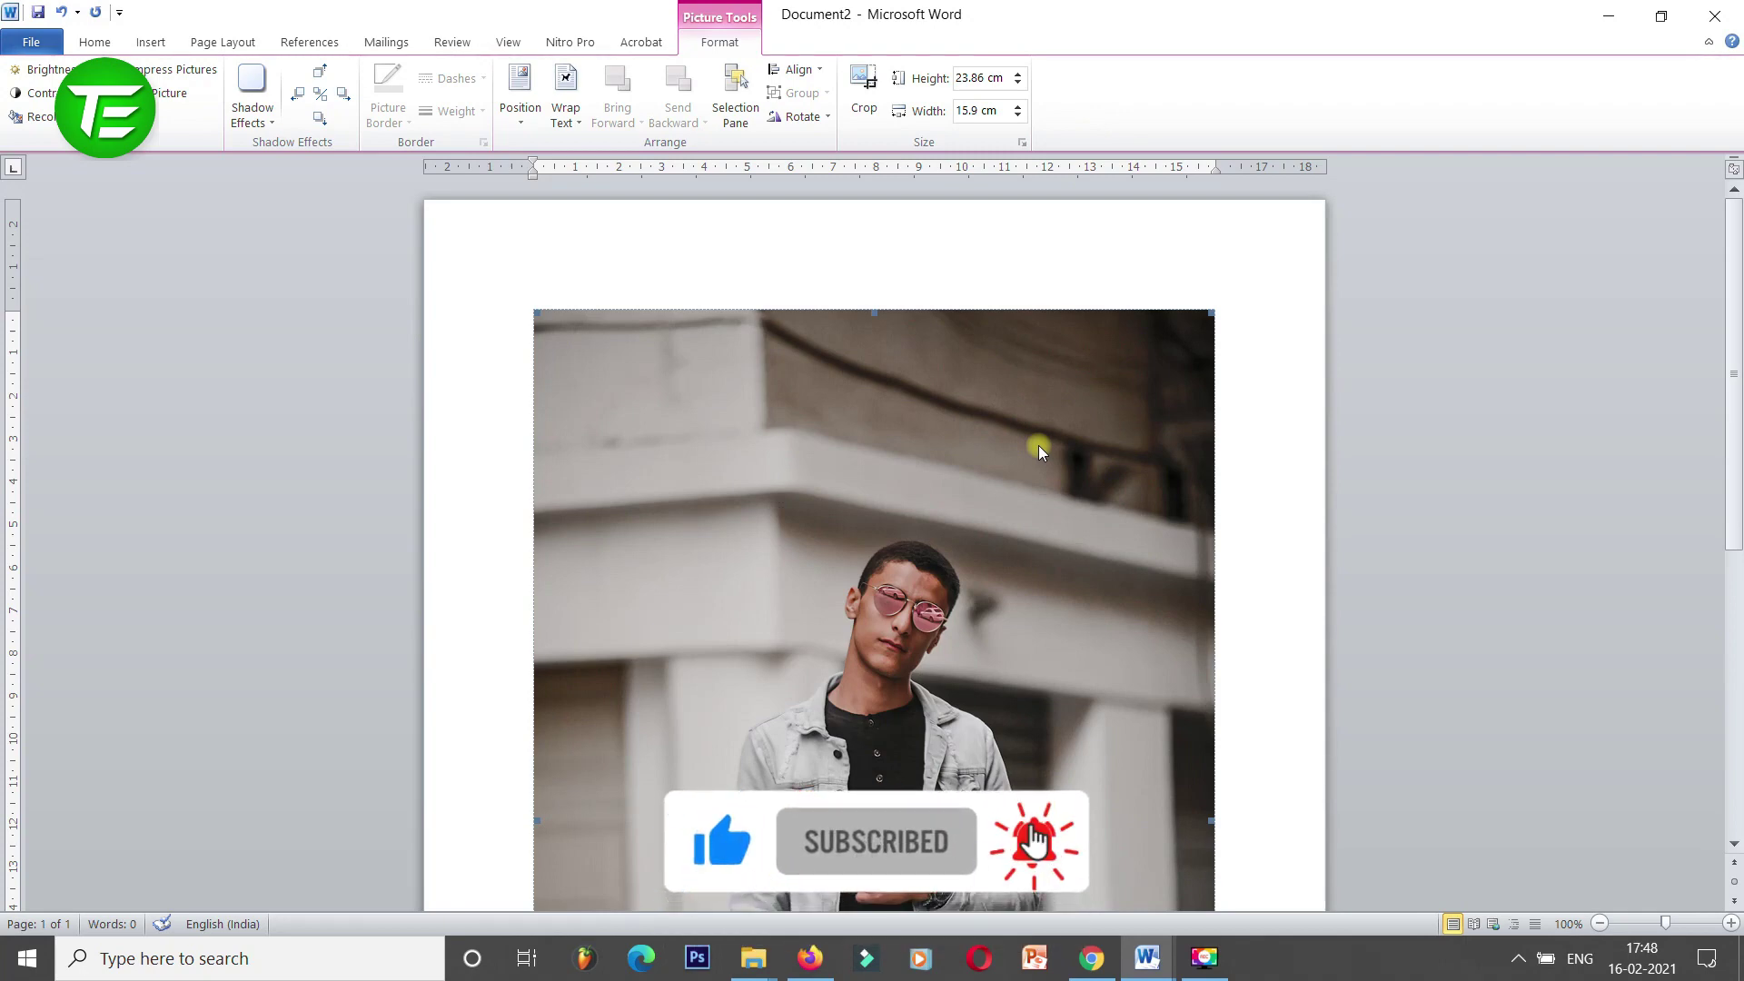
key("Delete")
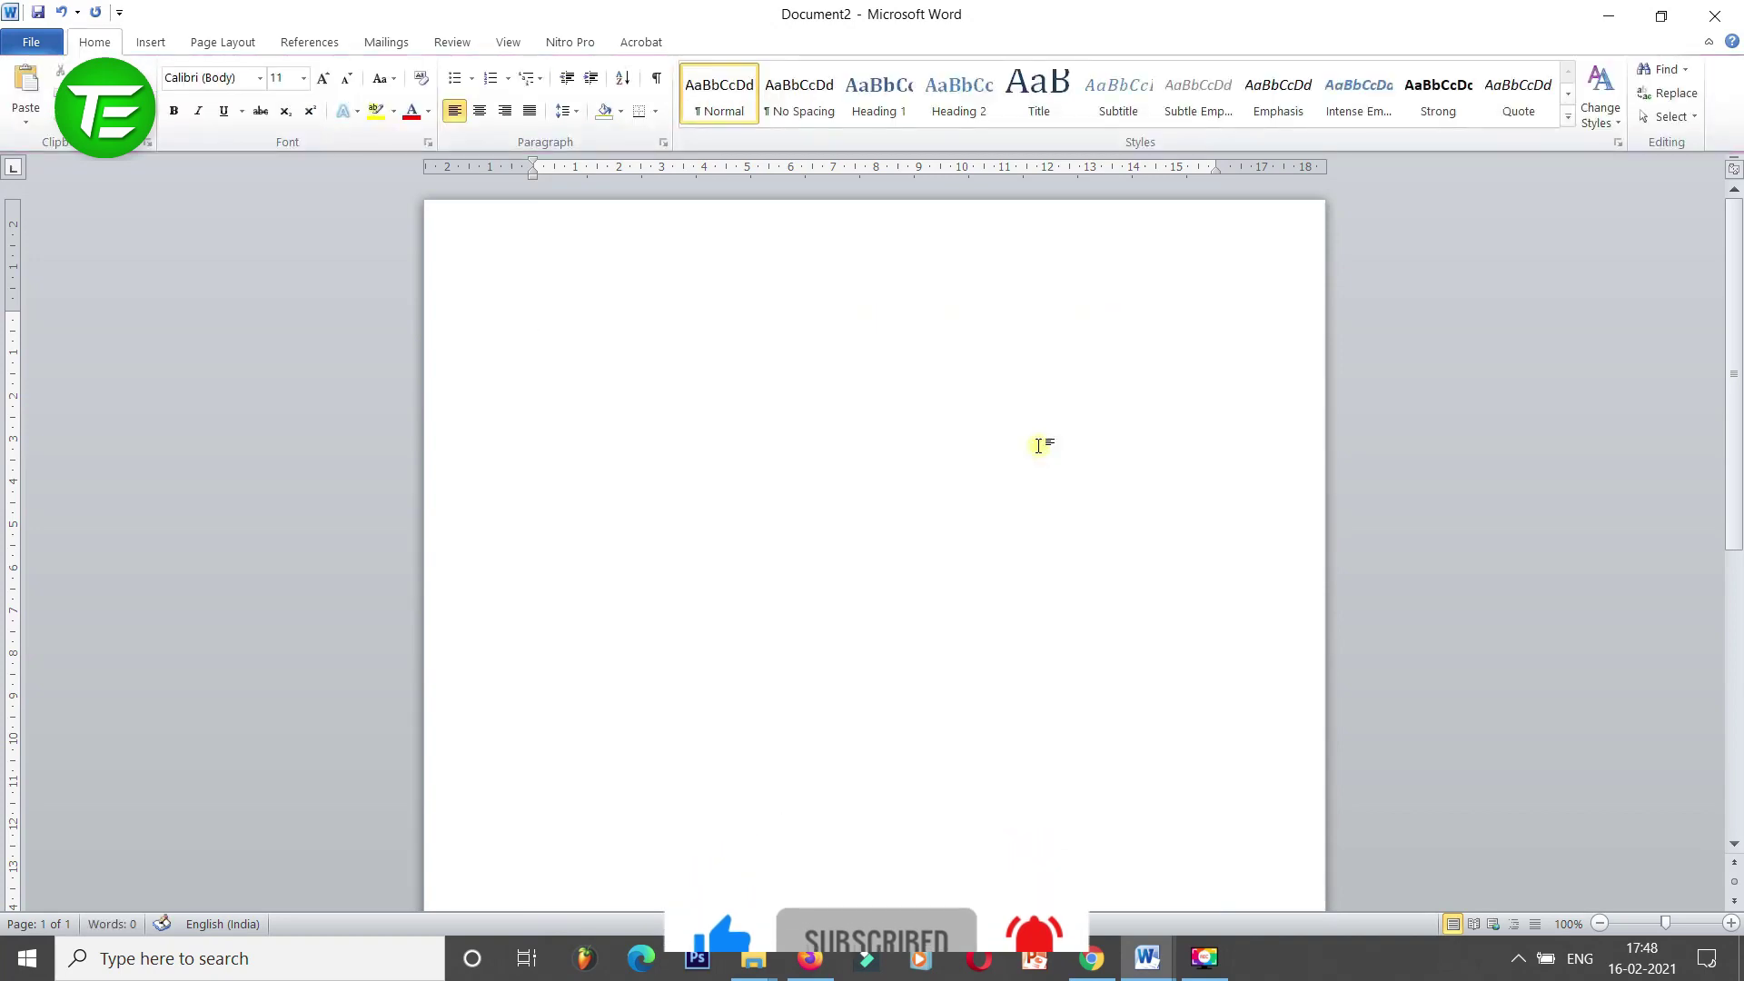
Insert pexels-el-sultan-3273685.jpg from the Portrait folder through Insert > Pictures.
left_click(151, 42)
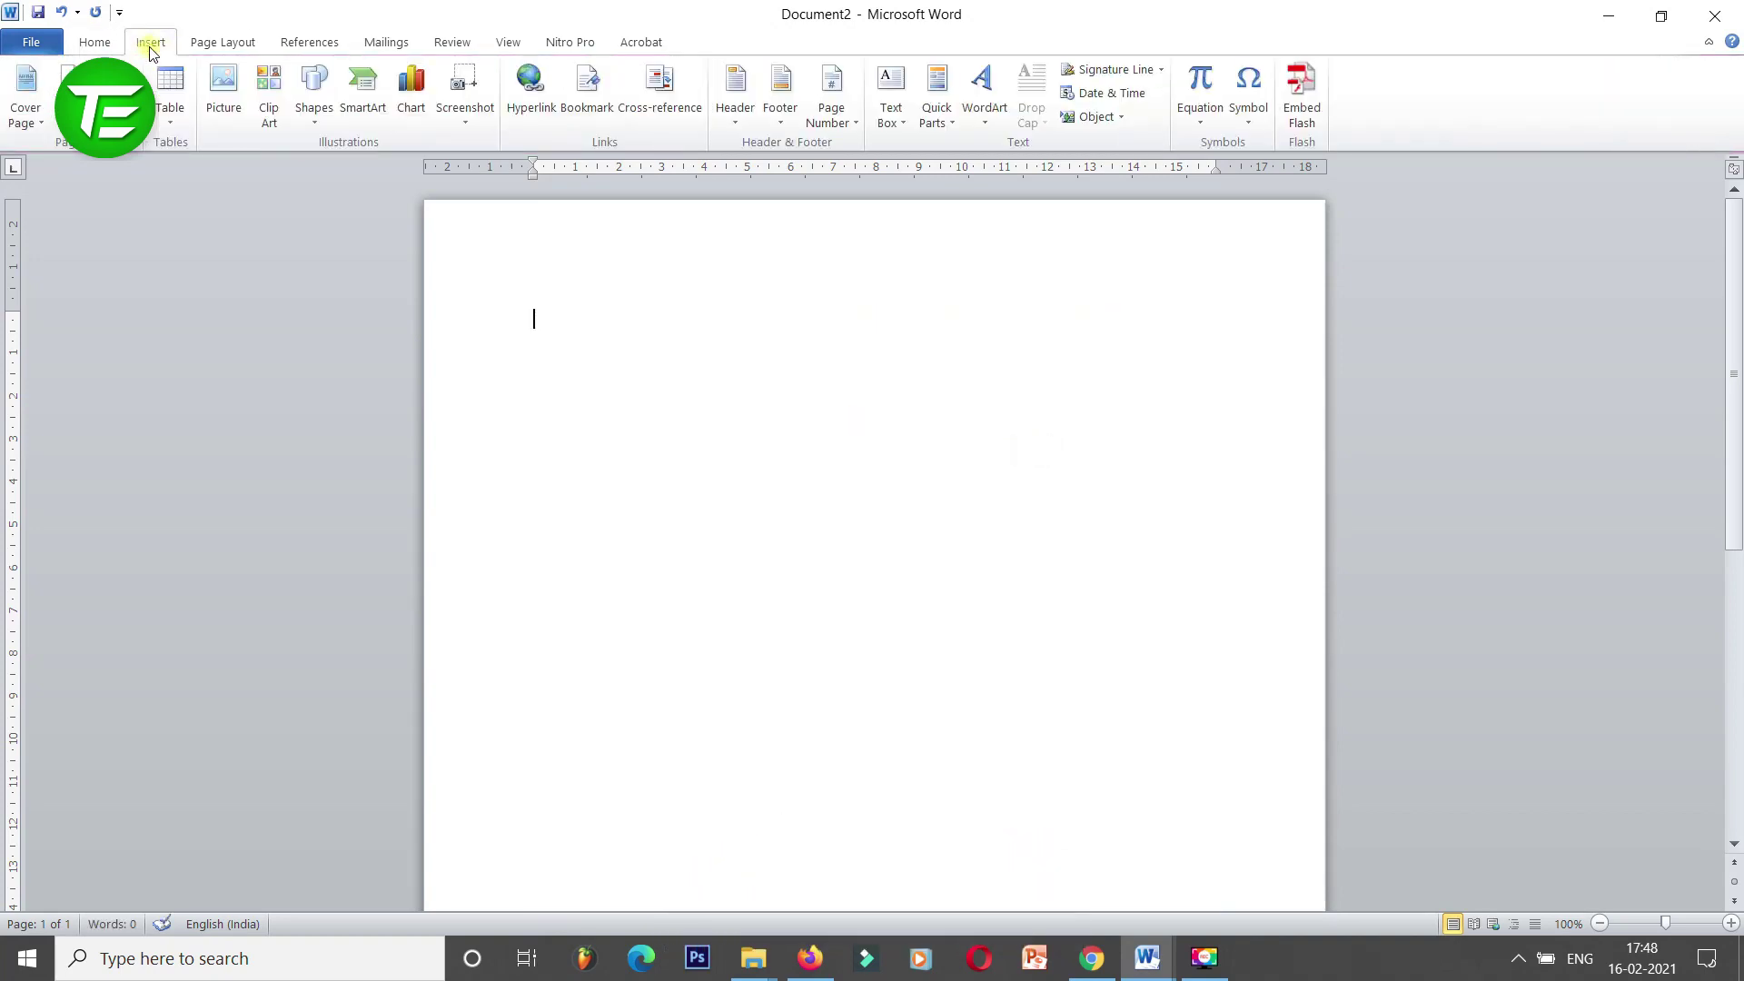
left_click(225, 109)
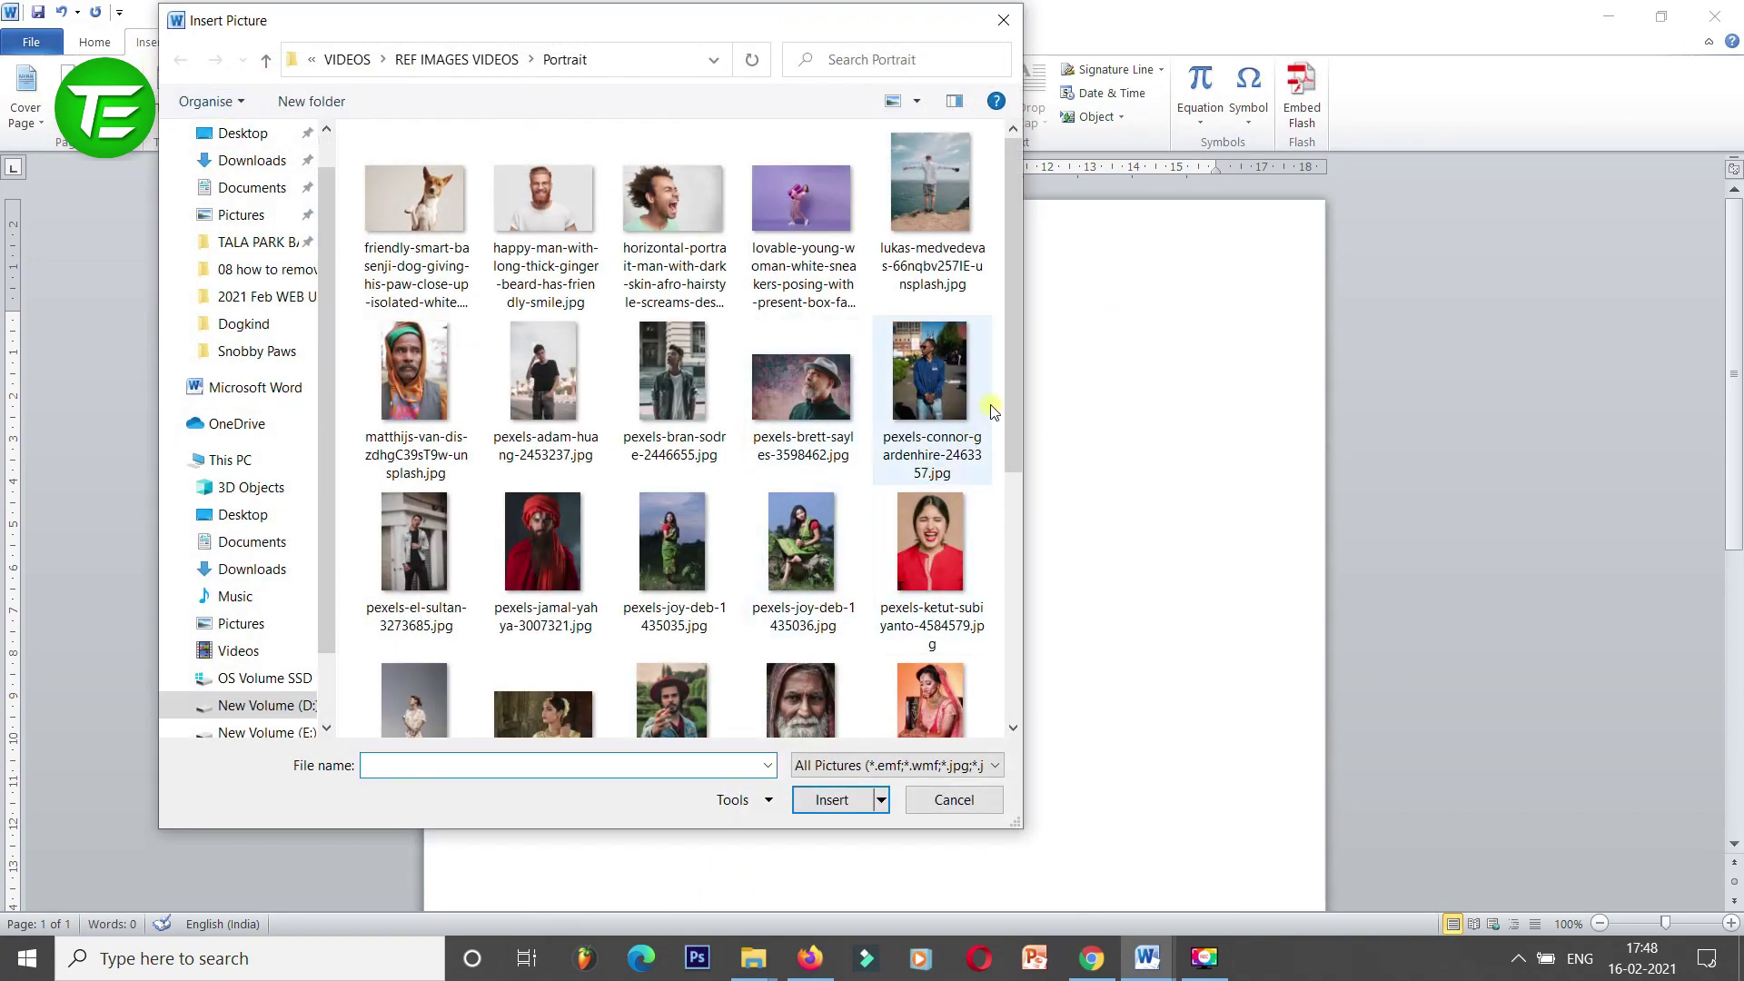
scroll(1010, 390, "down", 1)
left_click(444, 461)
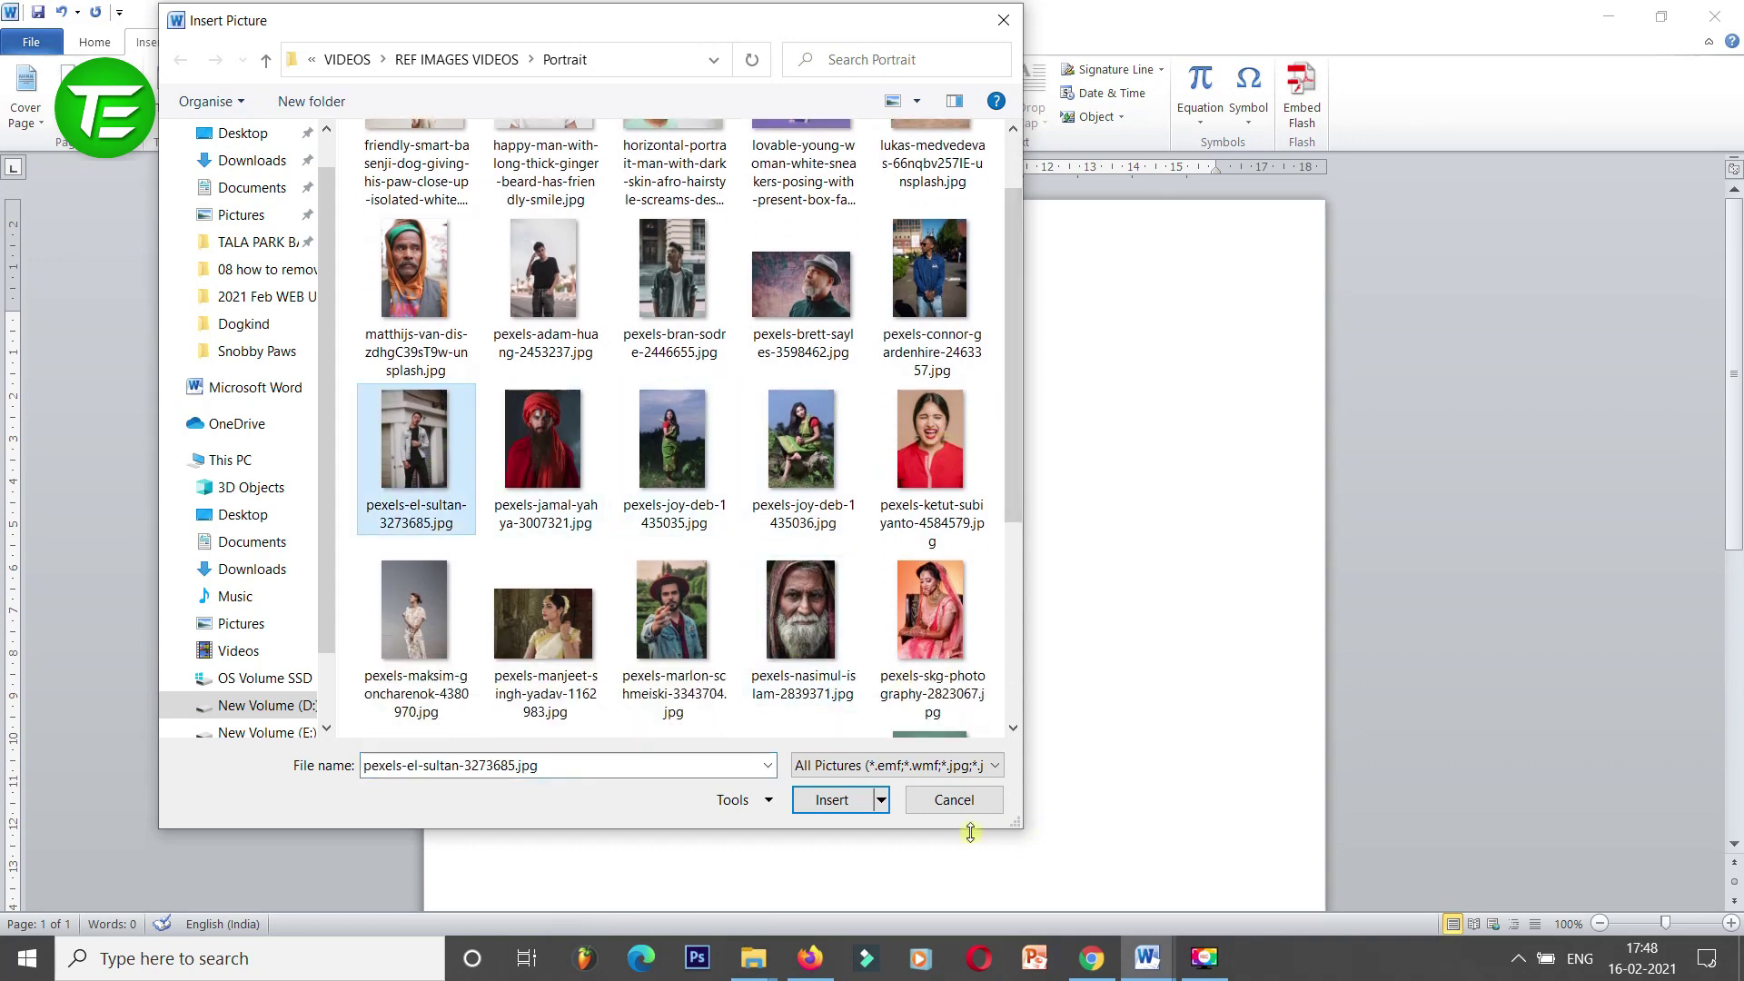
left_click(830, 799)
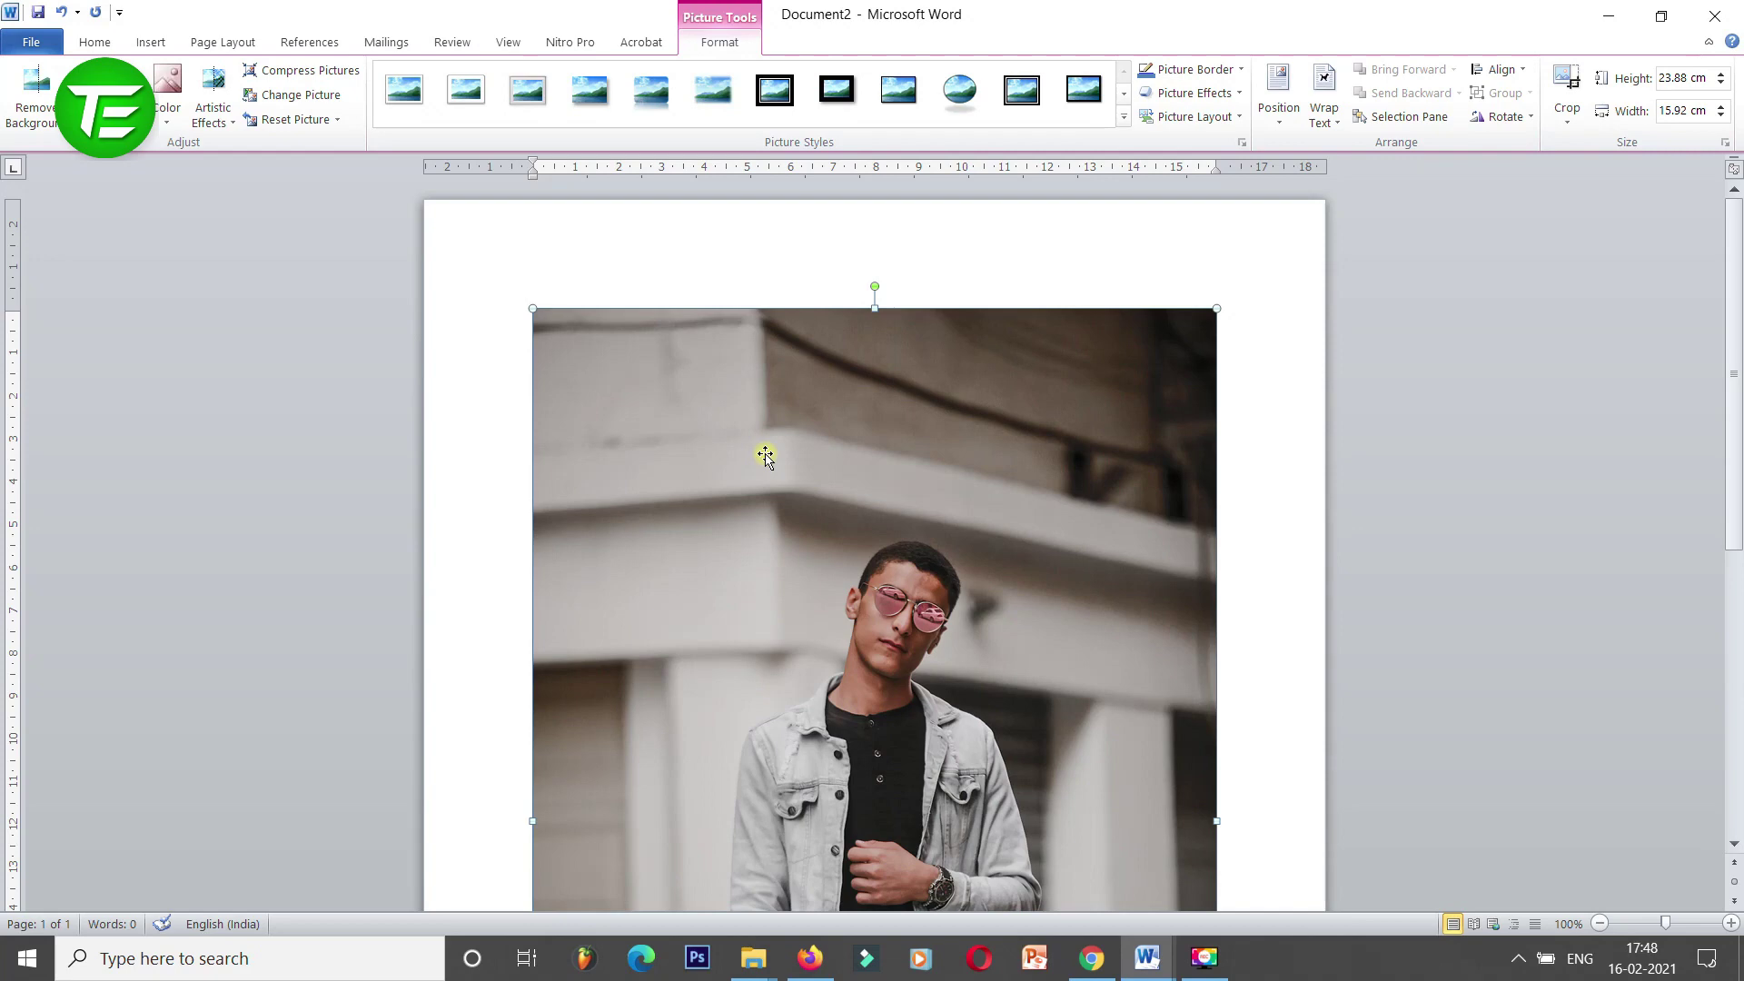
left_click(1124, 116)
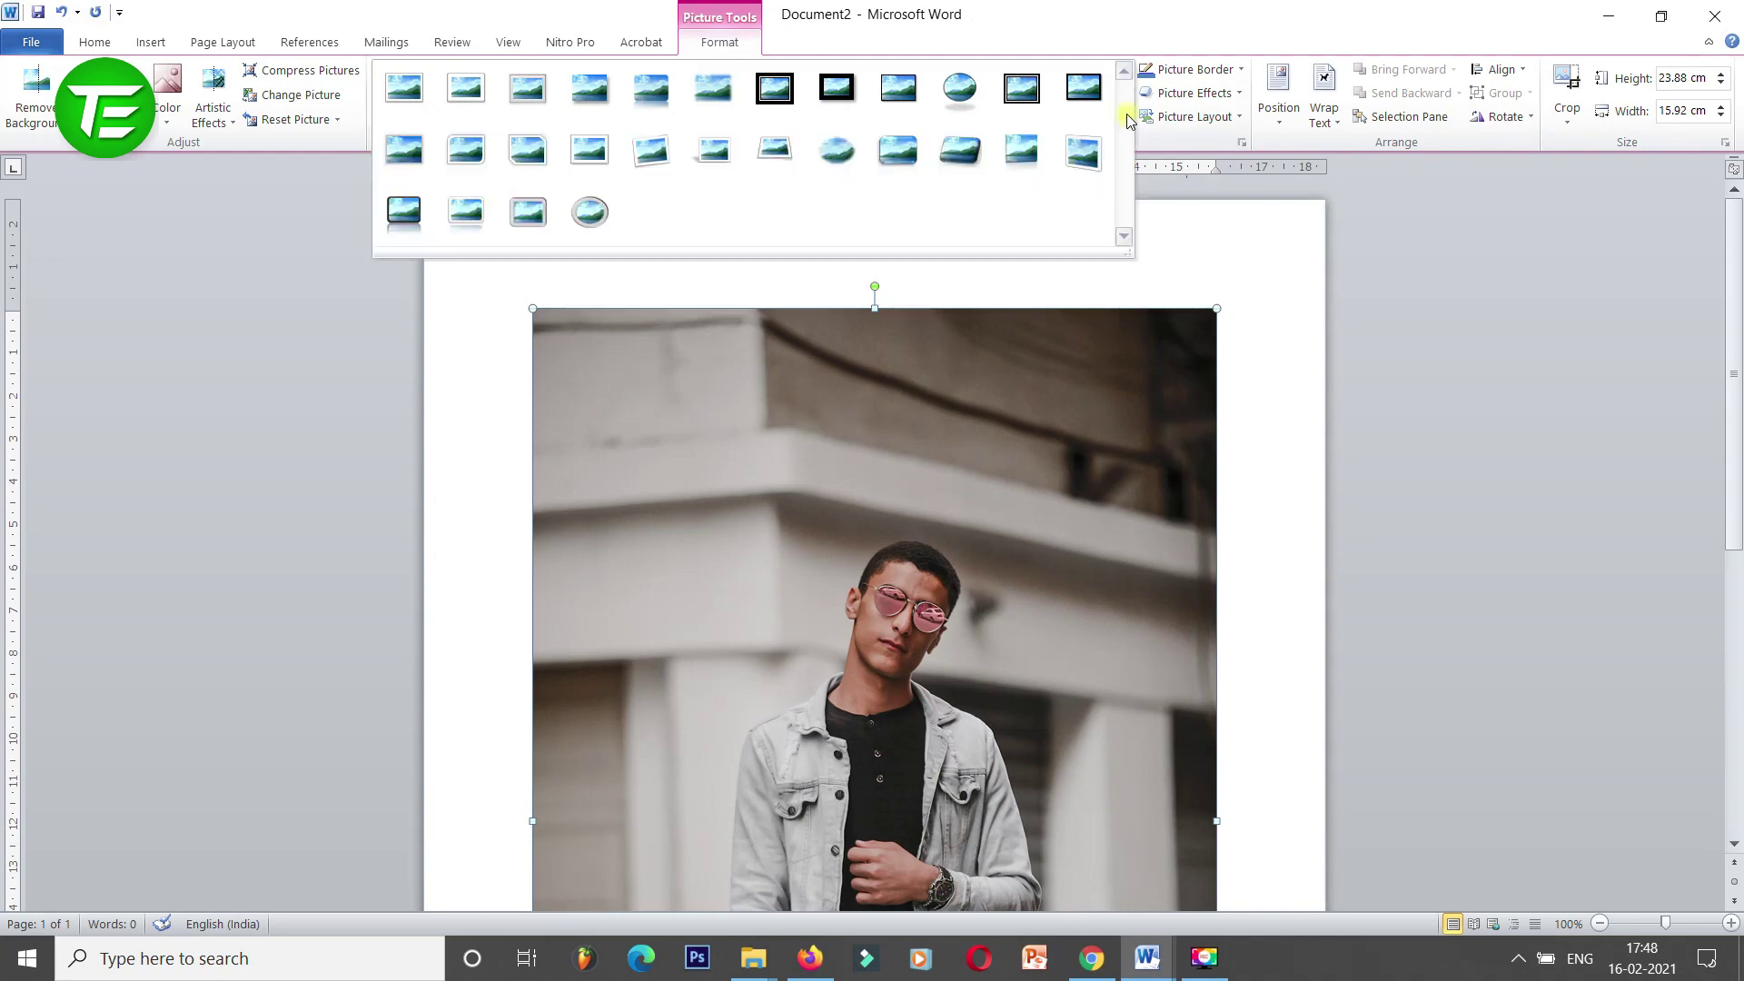
left_click(1257, 114)
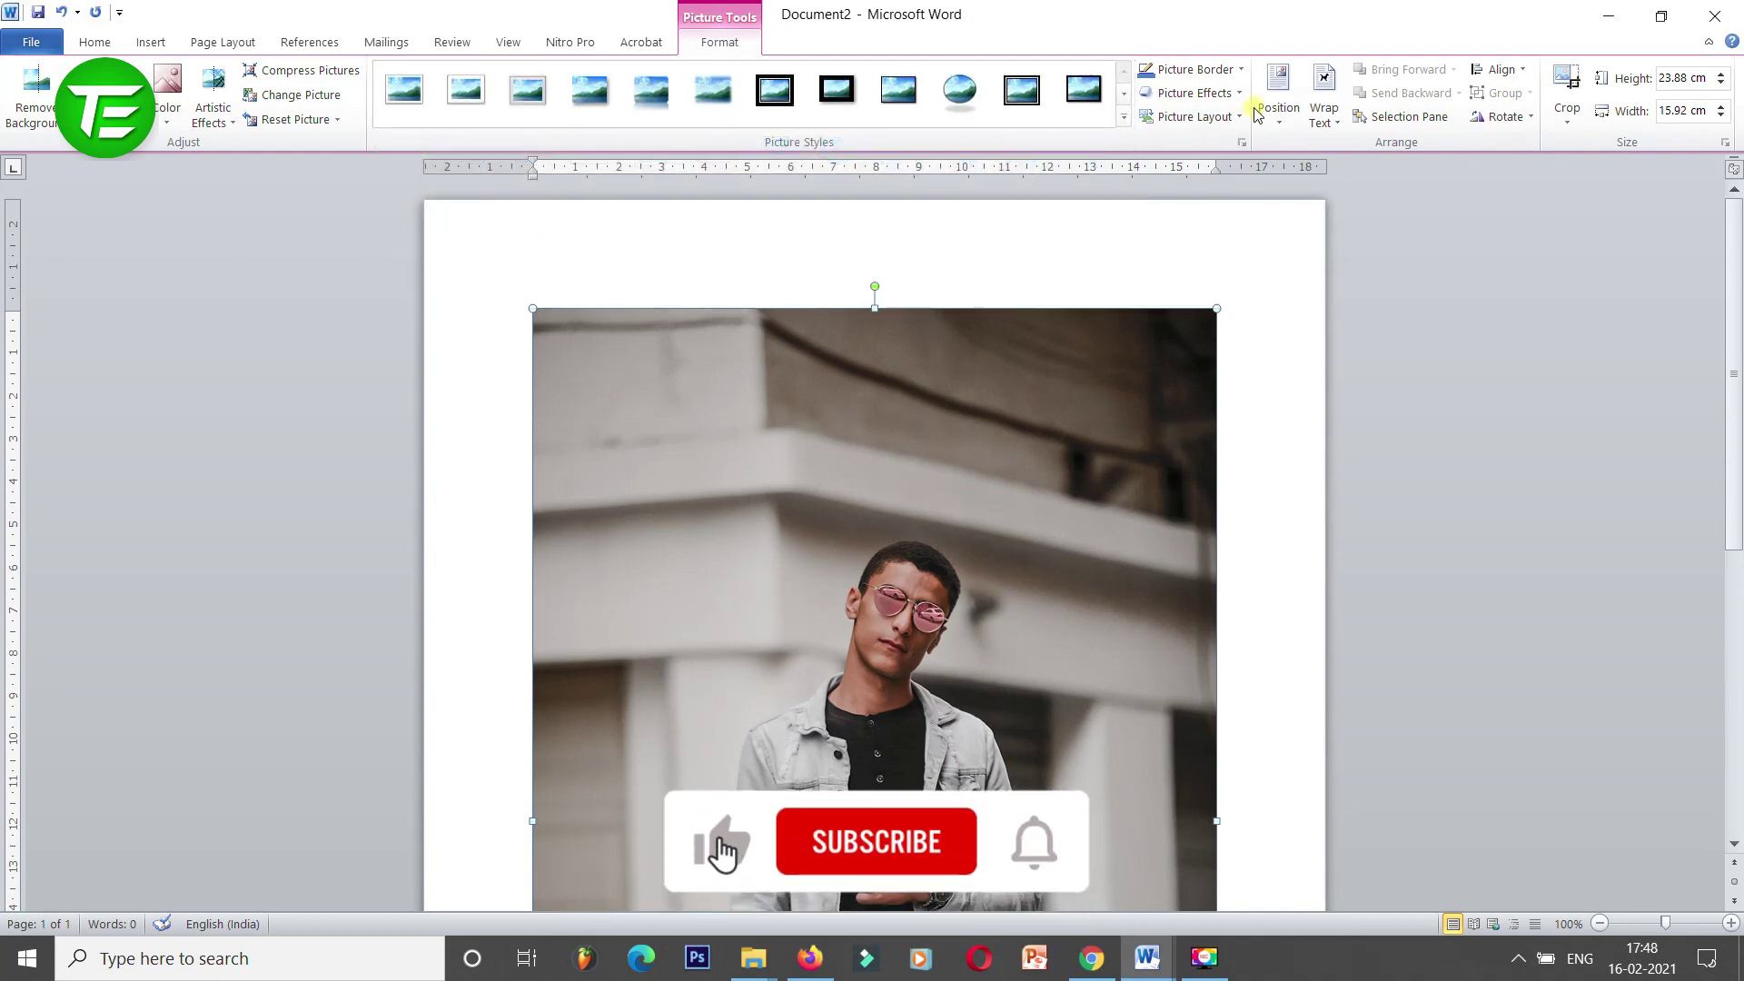
left_click(1217, 91)
left_click(1230, 80)
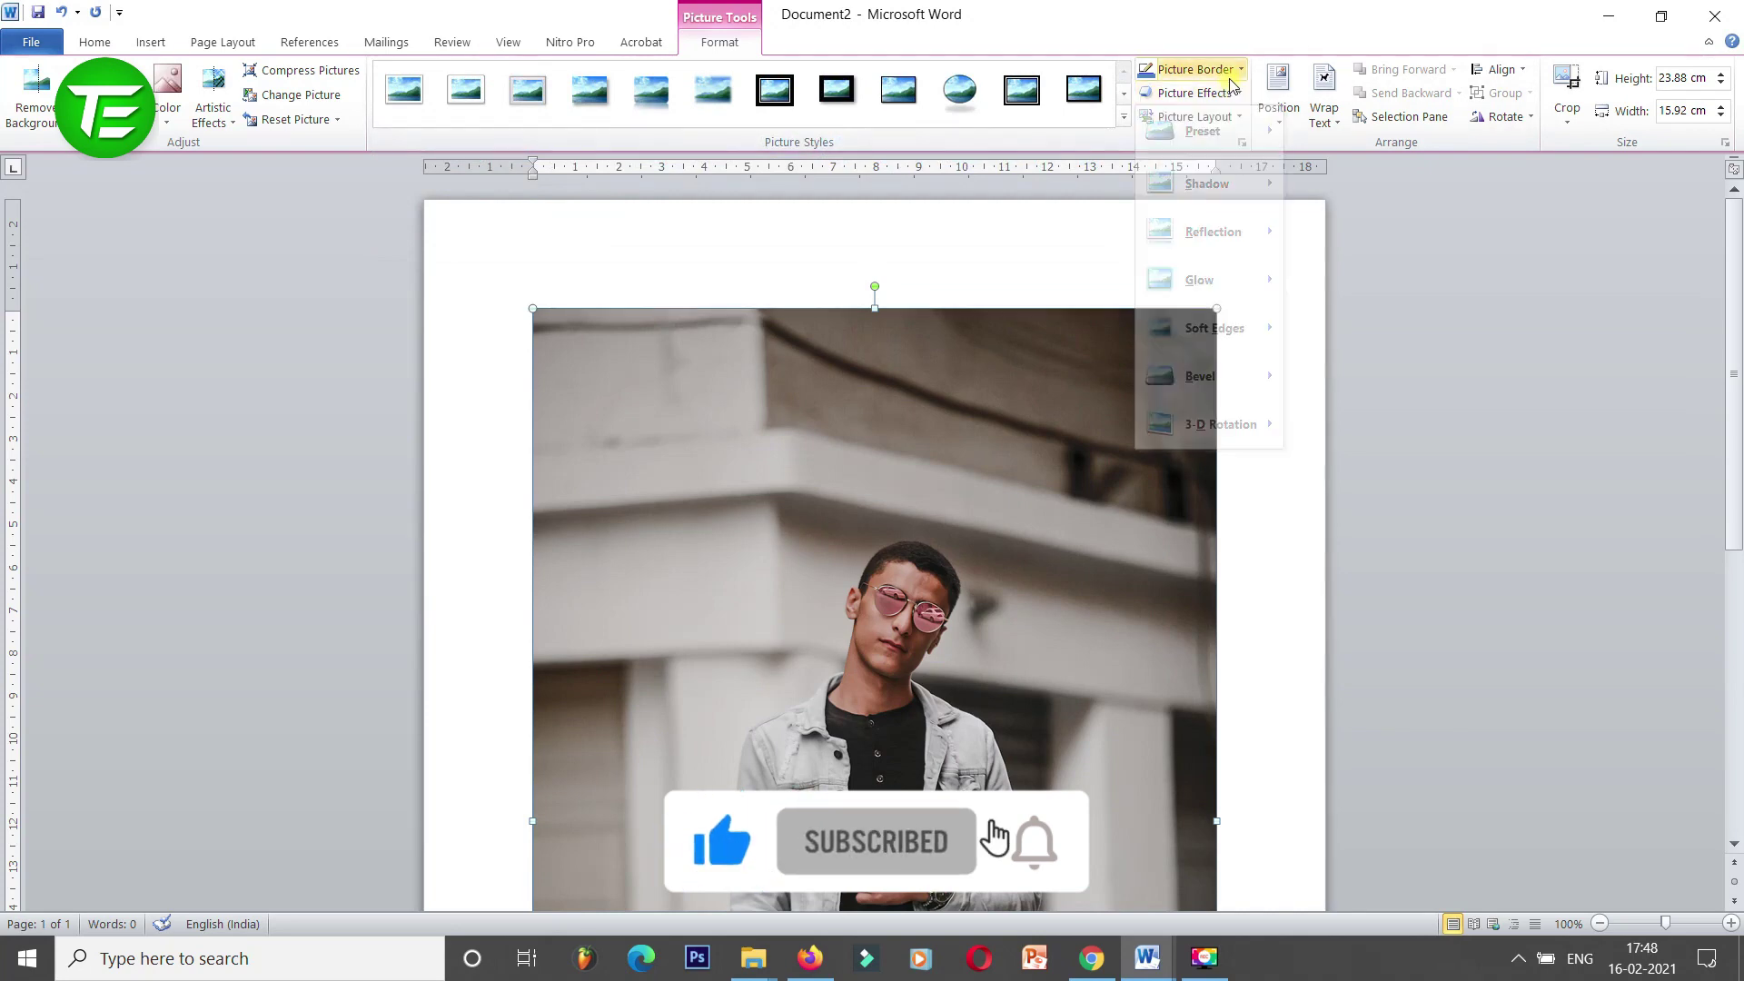
left_click(1215, 69)
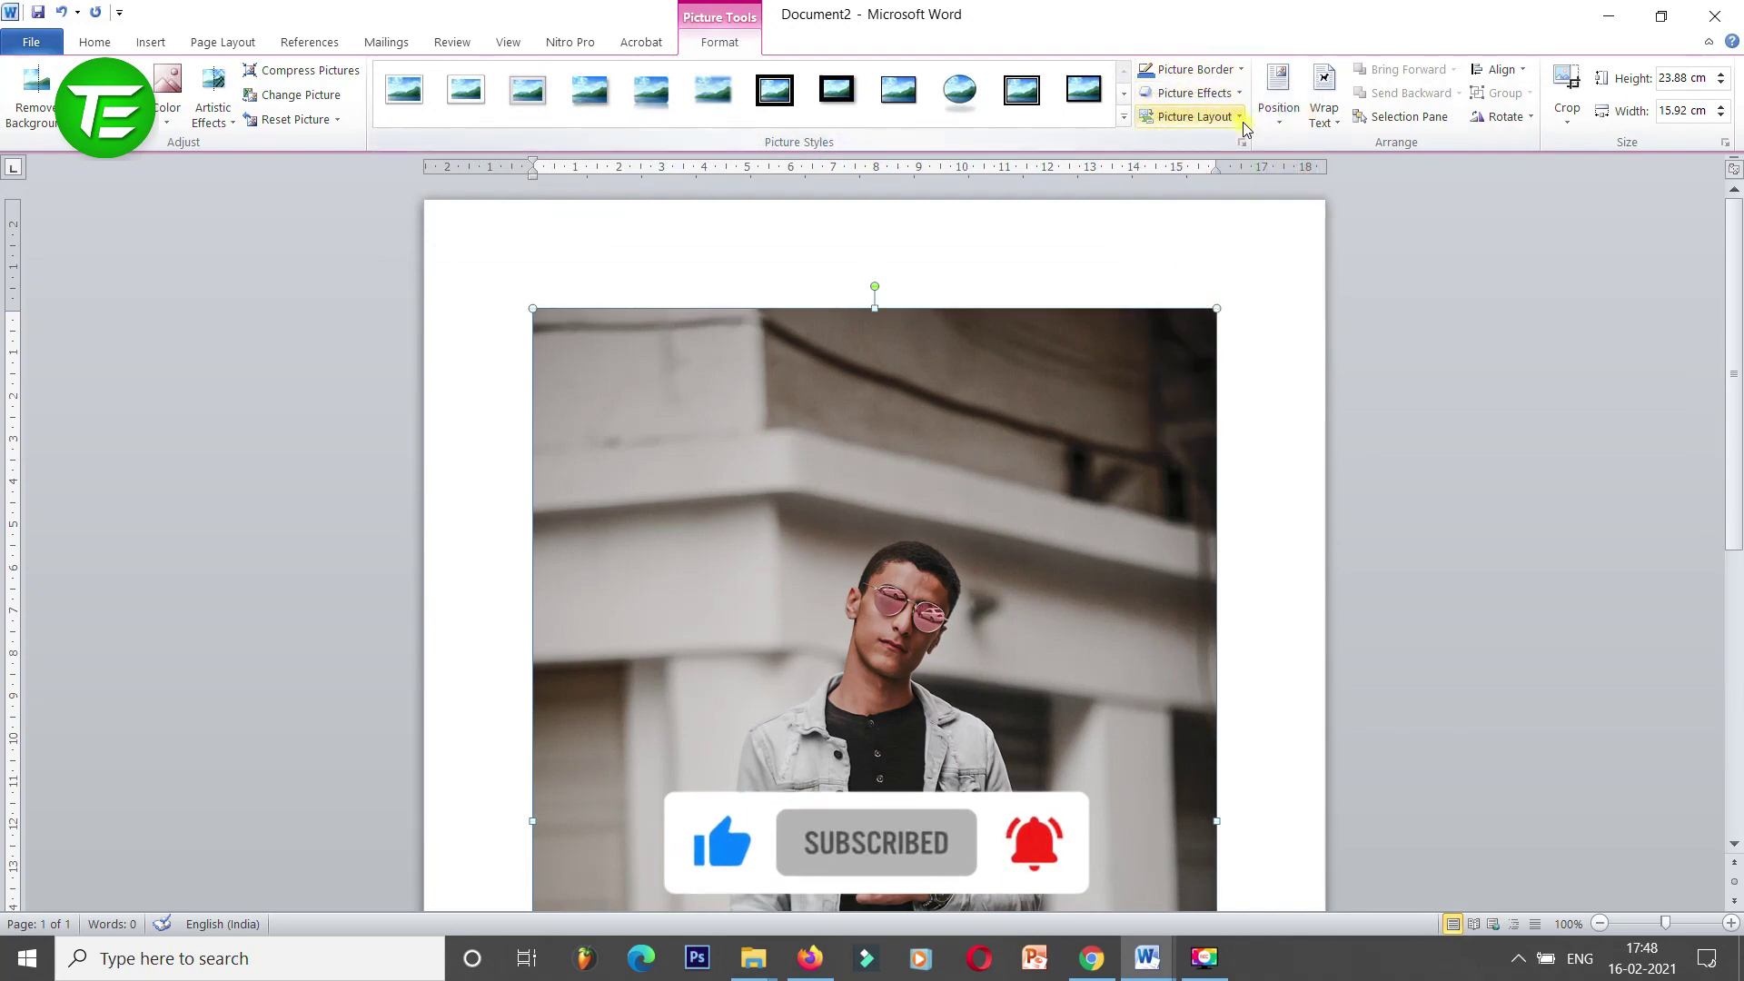
left_click(1239, 118)
left_click(1228, 26)
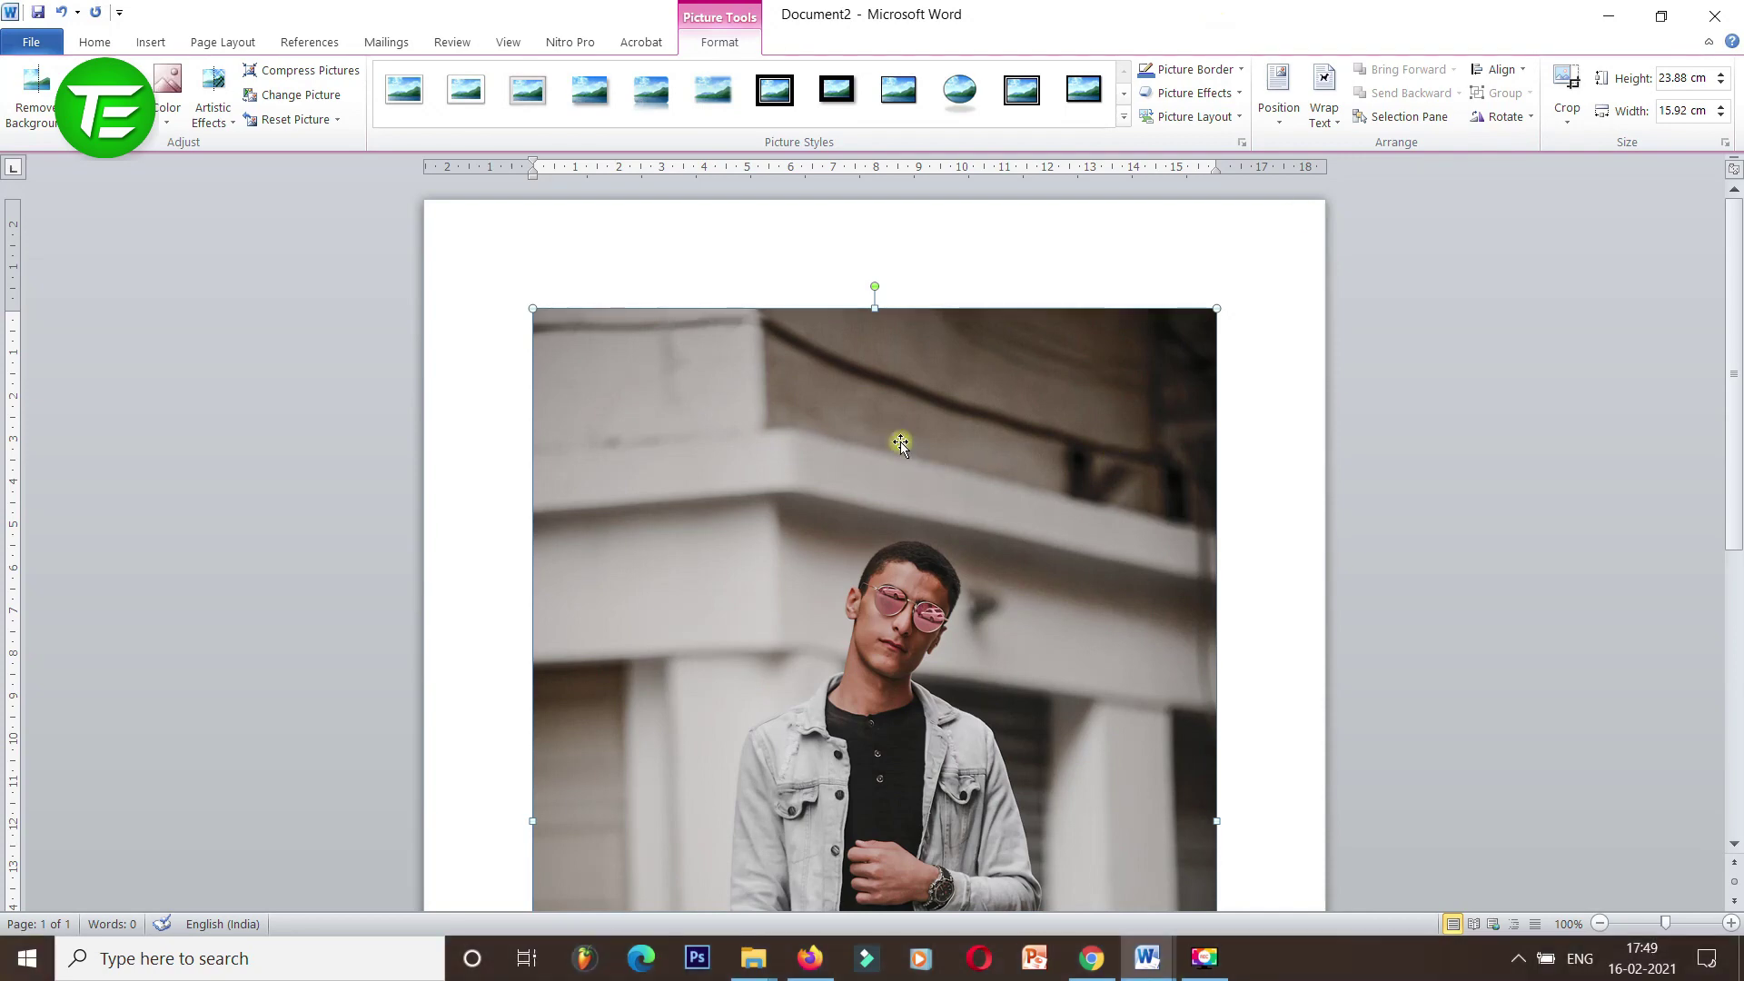
Drag the photo's corner handles inward until it measures 13.72 × 9.14 cm.
scroll(1126, 500, "down", 1)
scroll(1126, 500, "down", 4)
scroll(1128, 500, "down", 3)
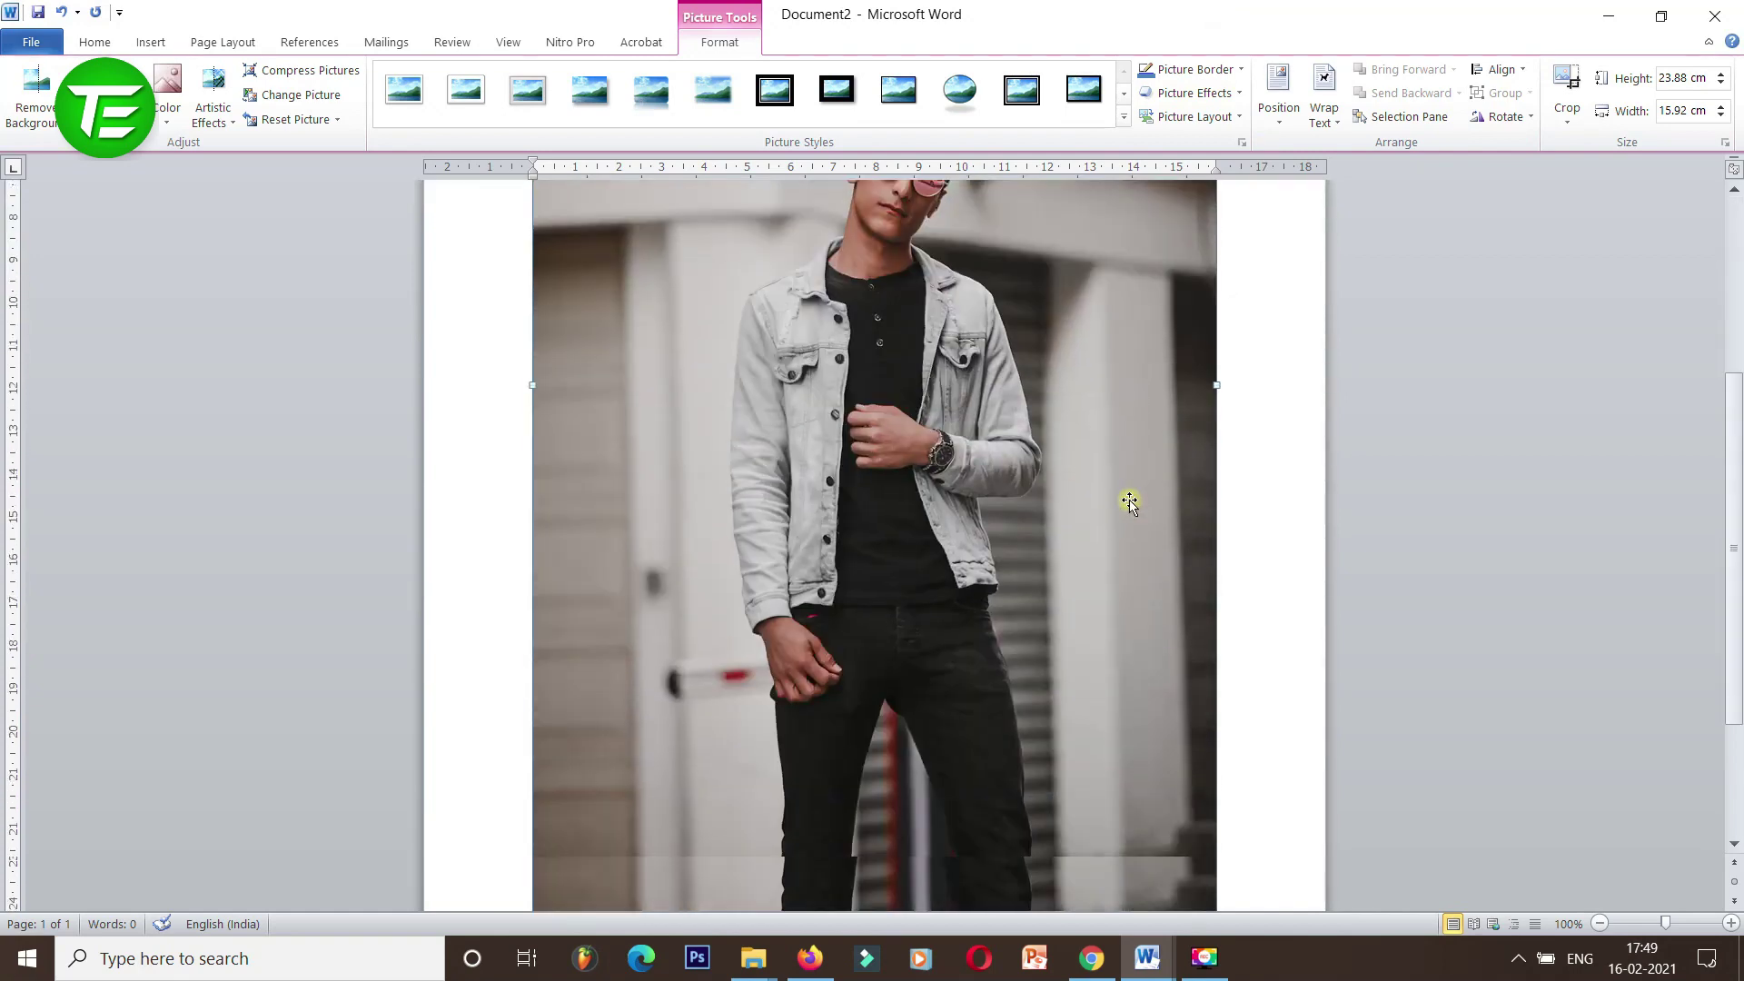
scroll(1129, 502, "down", 3)
scroll(1129, 500, "up", 5)
scroll(1130, 499, "up", 6)
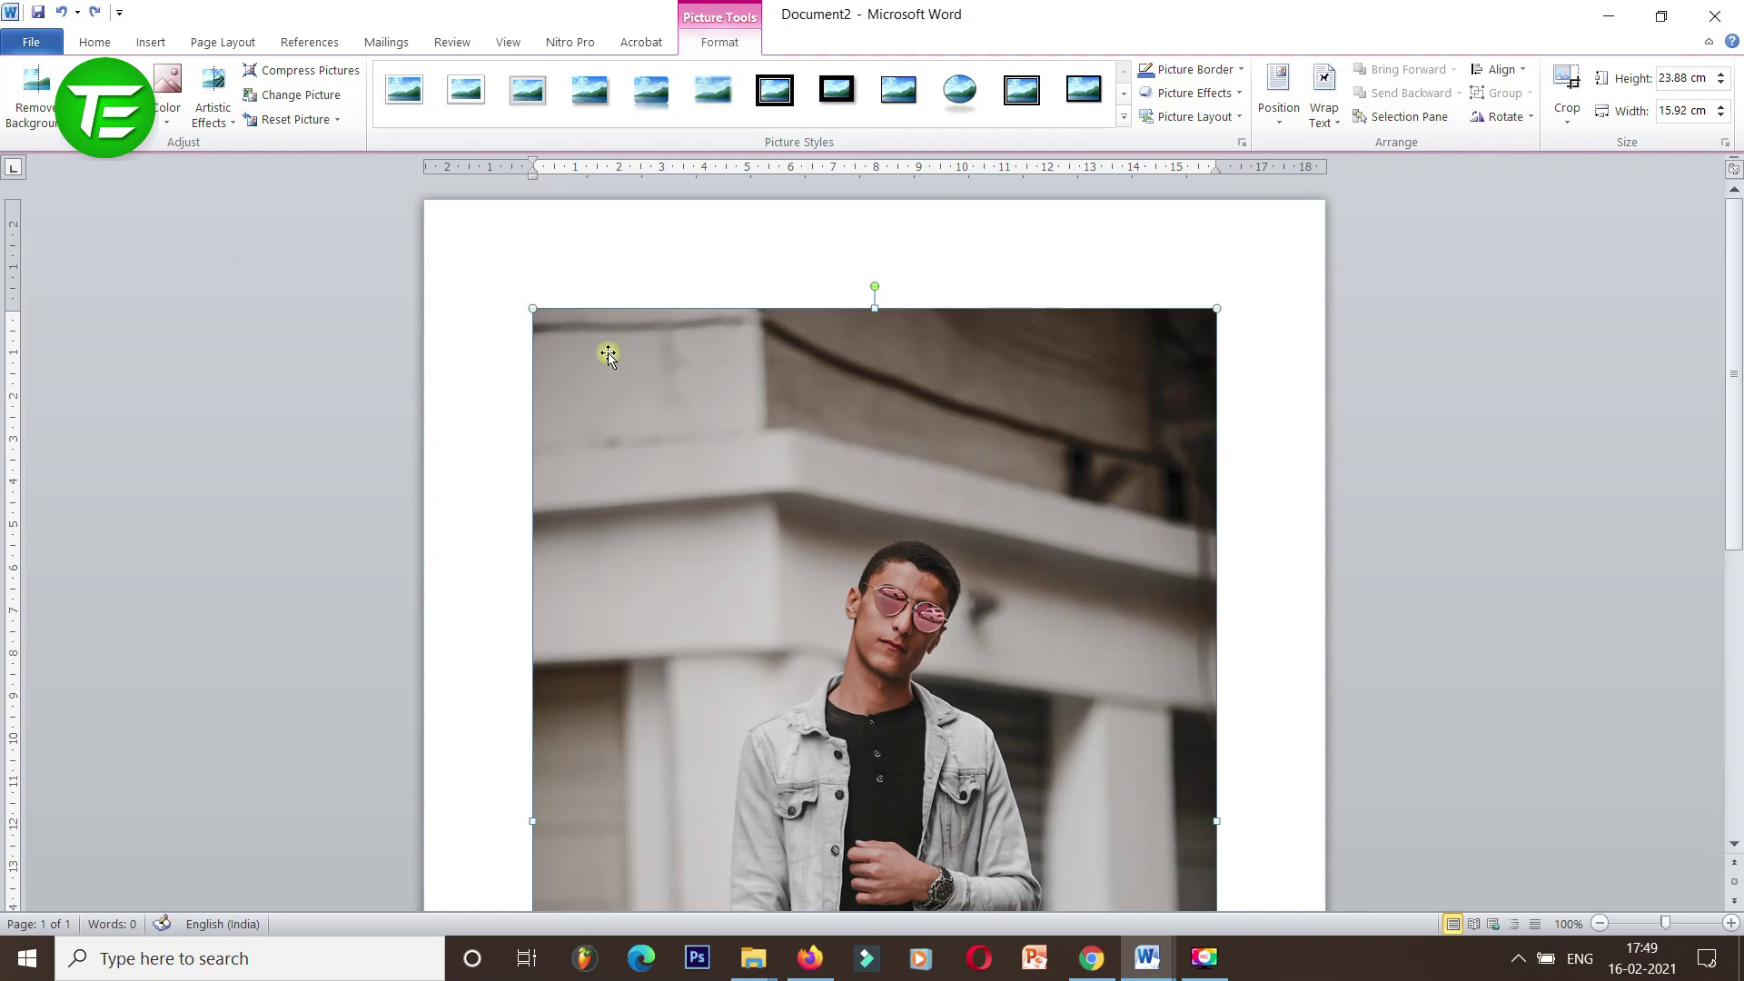
mouse_move(536, 310)
left_mouse_down()
mouse_move(714, 496)
mouse_move(825, 662)
left_mouse_up()
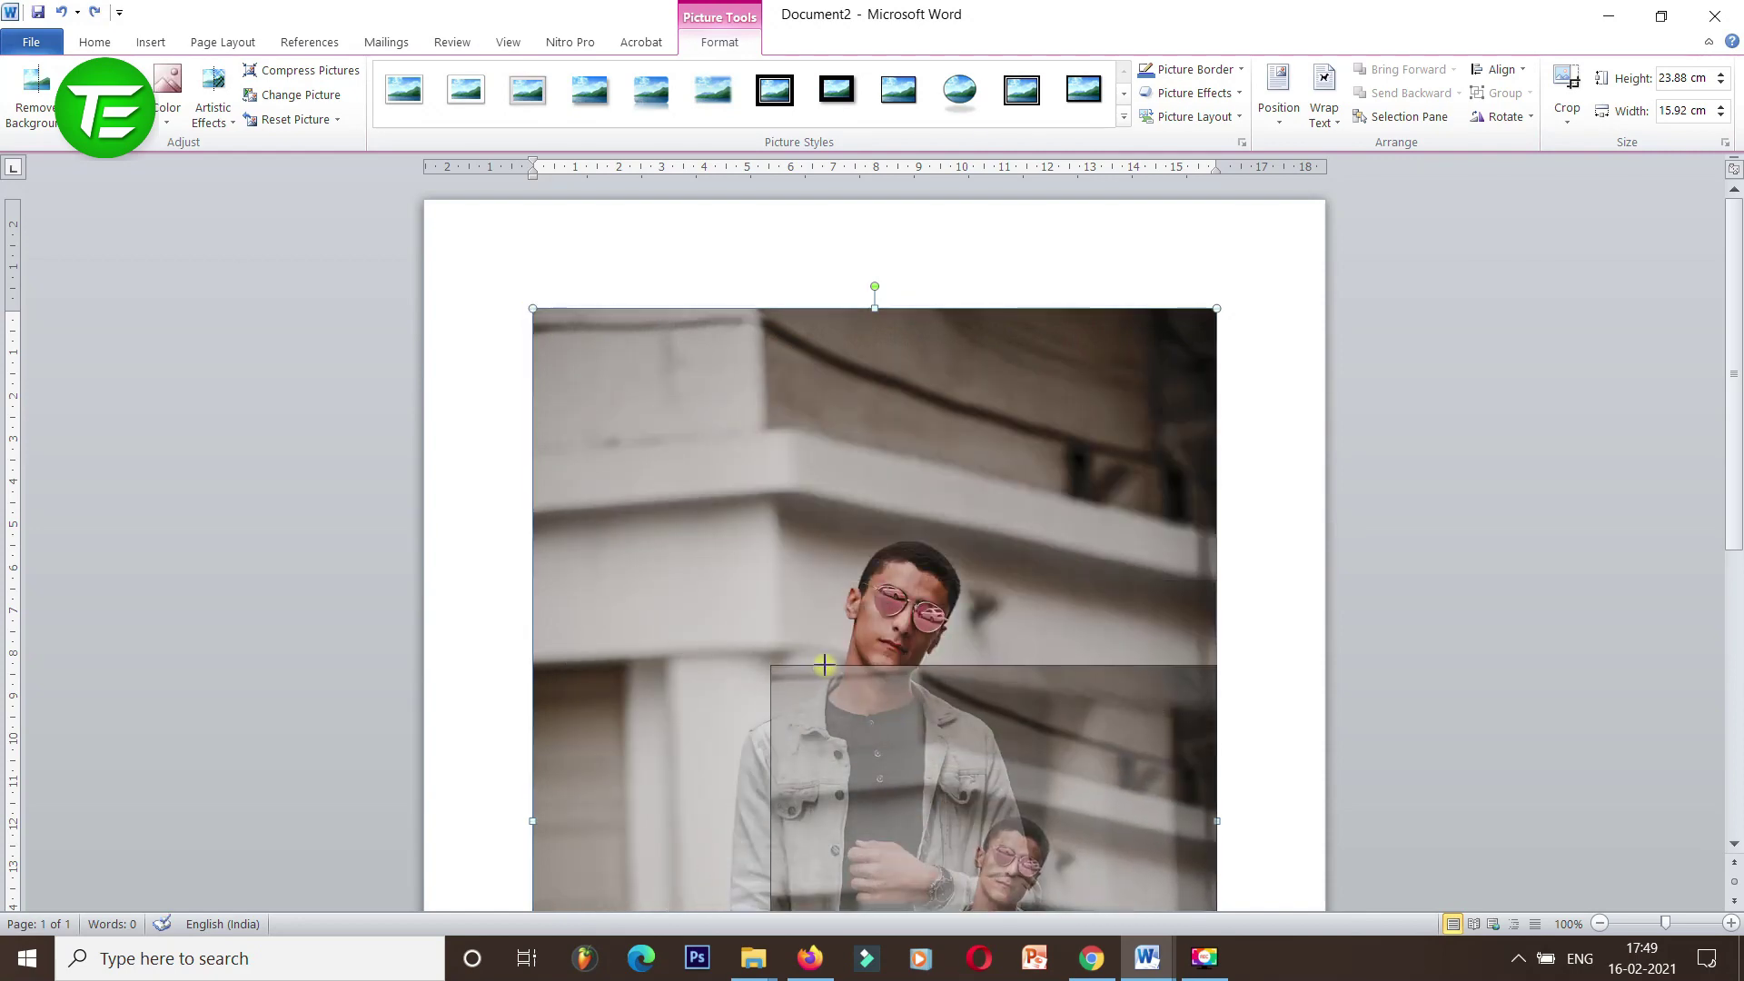
key("Escape")
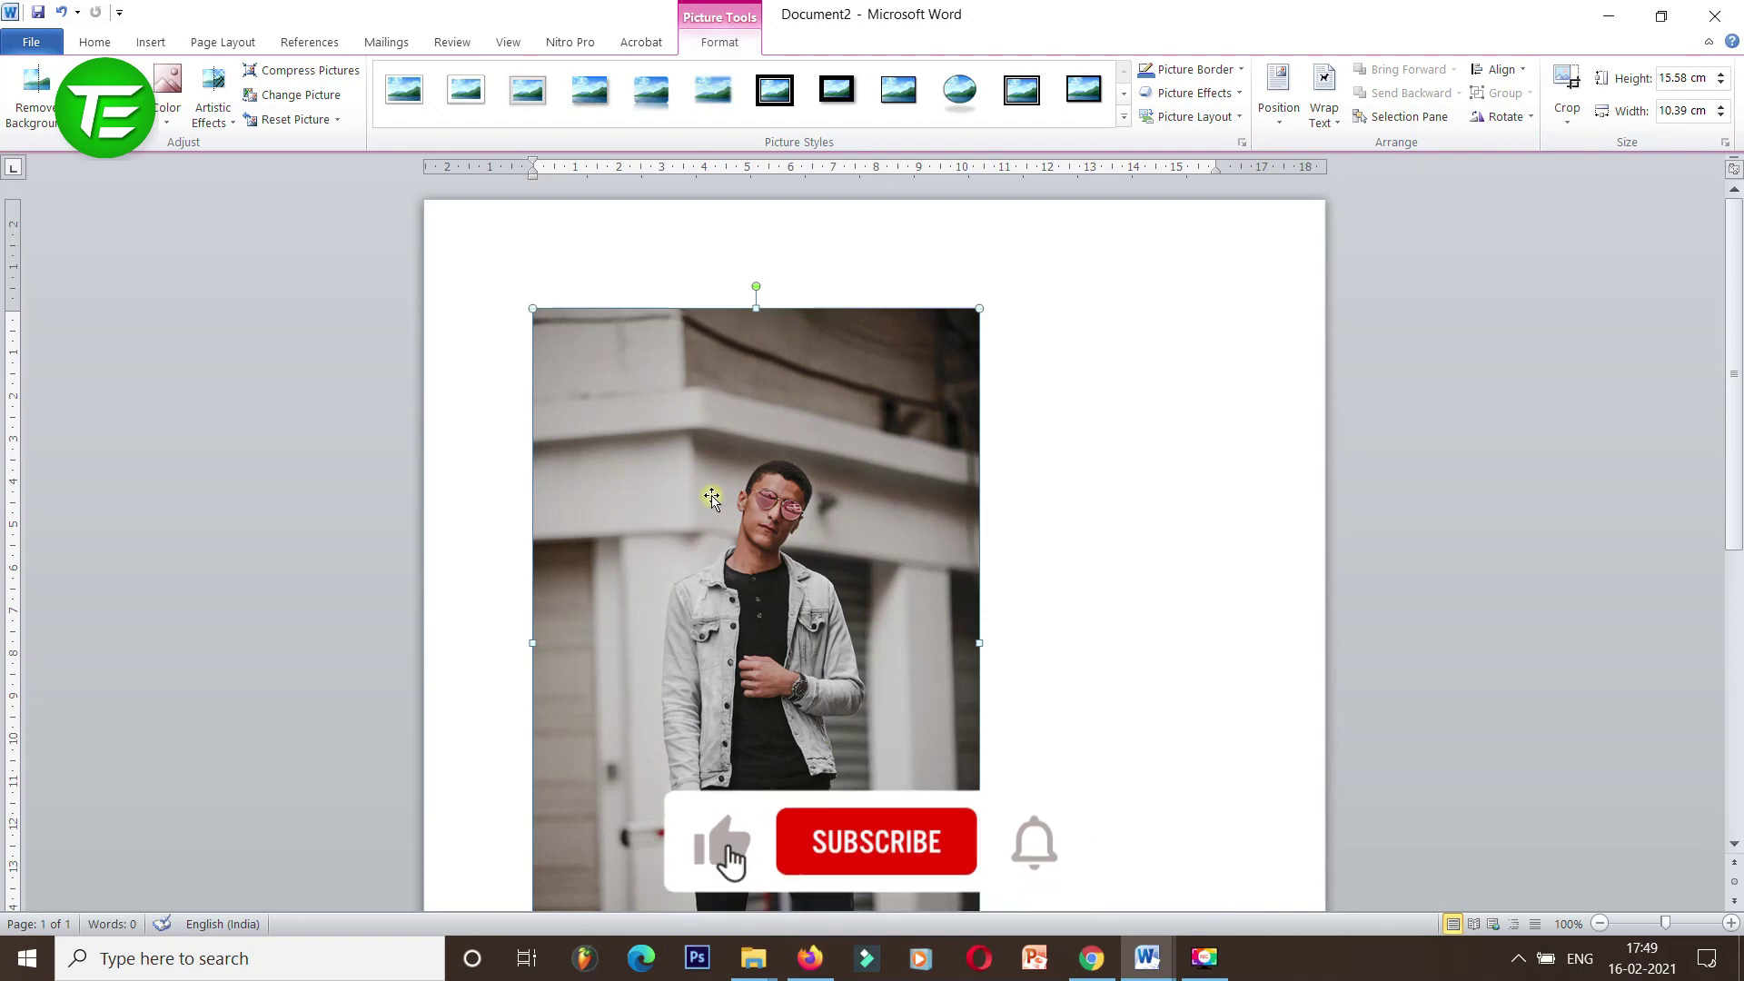
left_click_drag(945, 309, 887, 385)
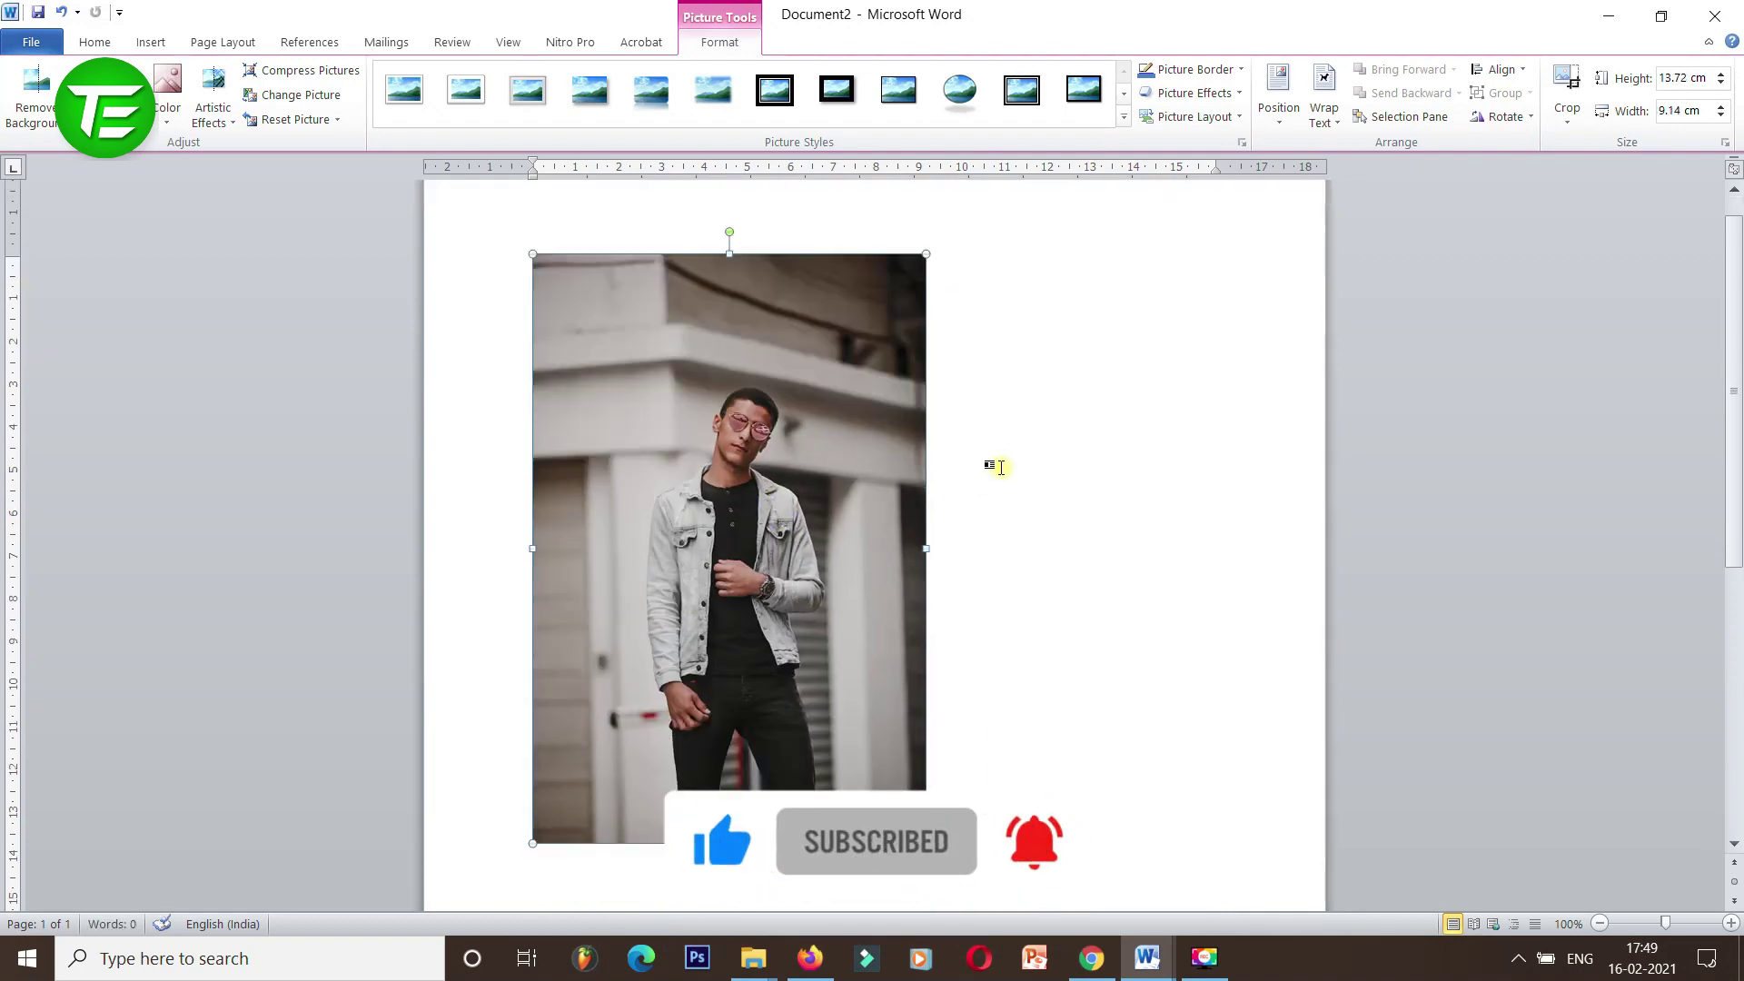
scroll(999, 466, "down", 1)
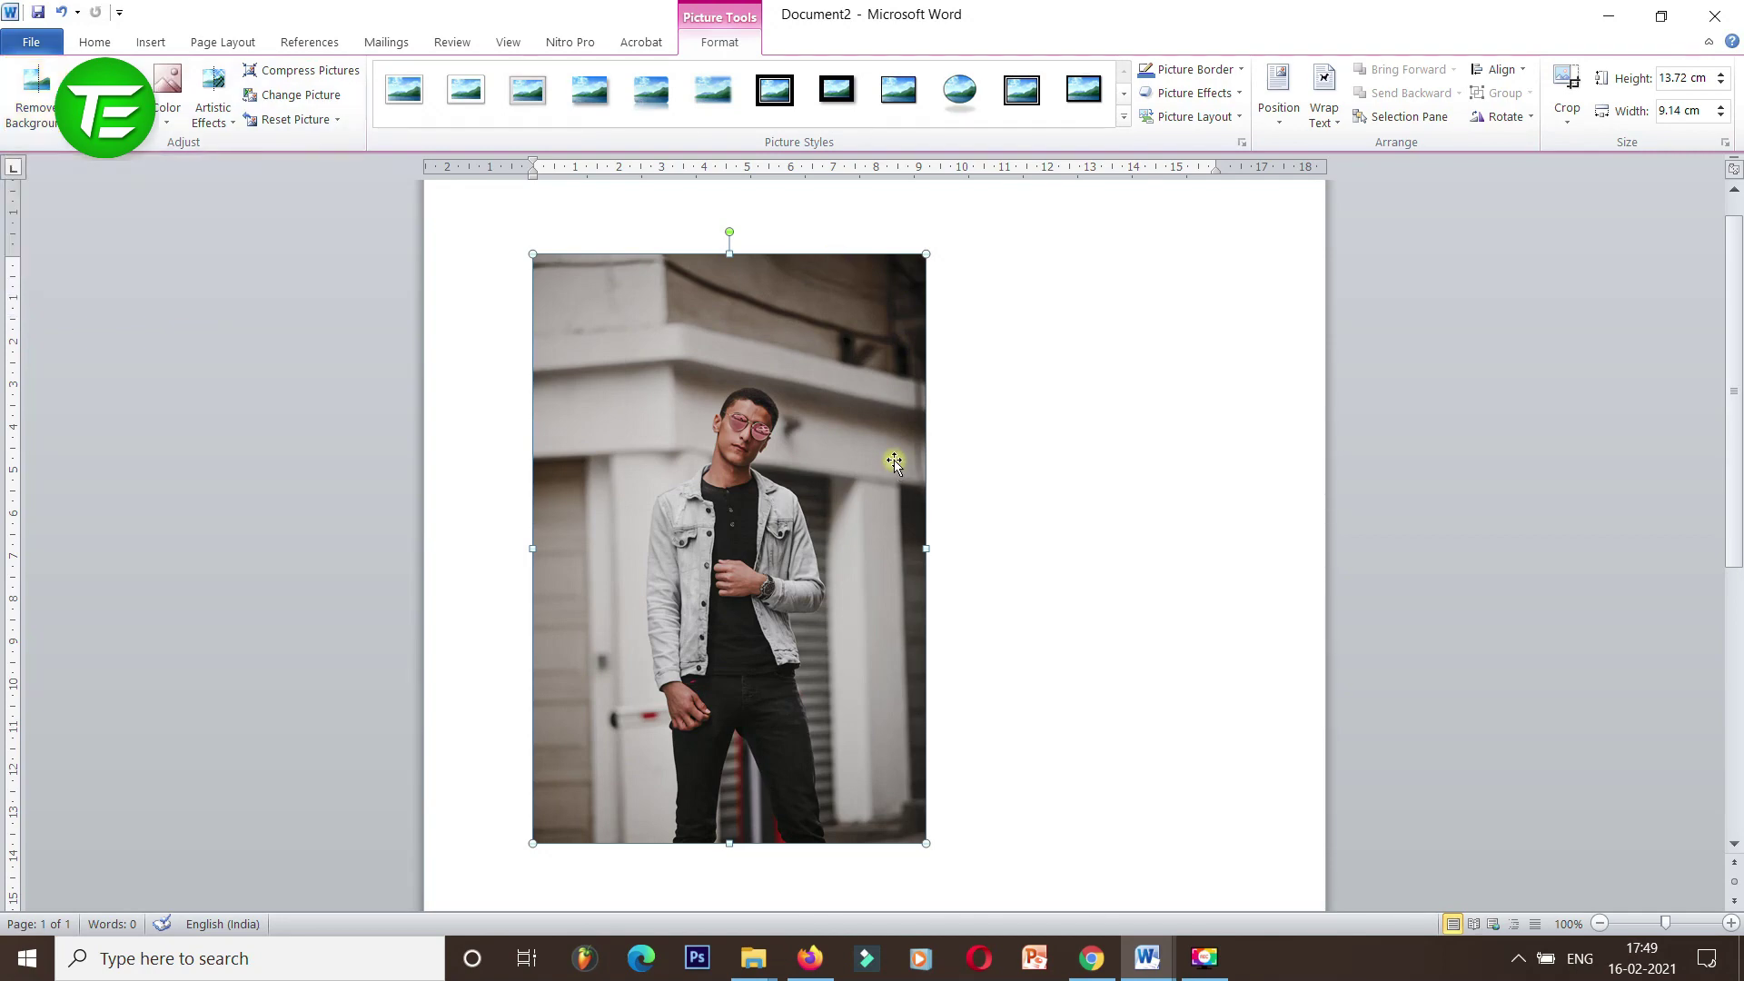
Crop the photo's top, right and left edges around the man, then enlarge it to 15.57 × 7.37 cm.
left_click(1567, 91)
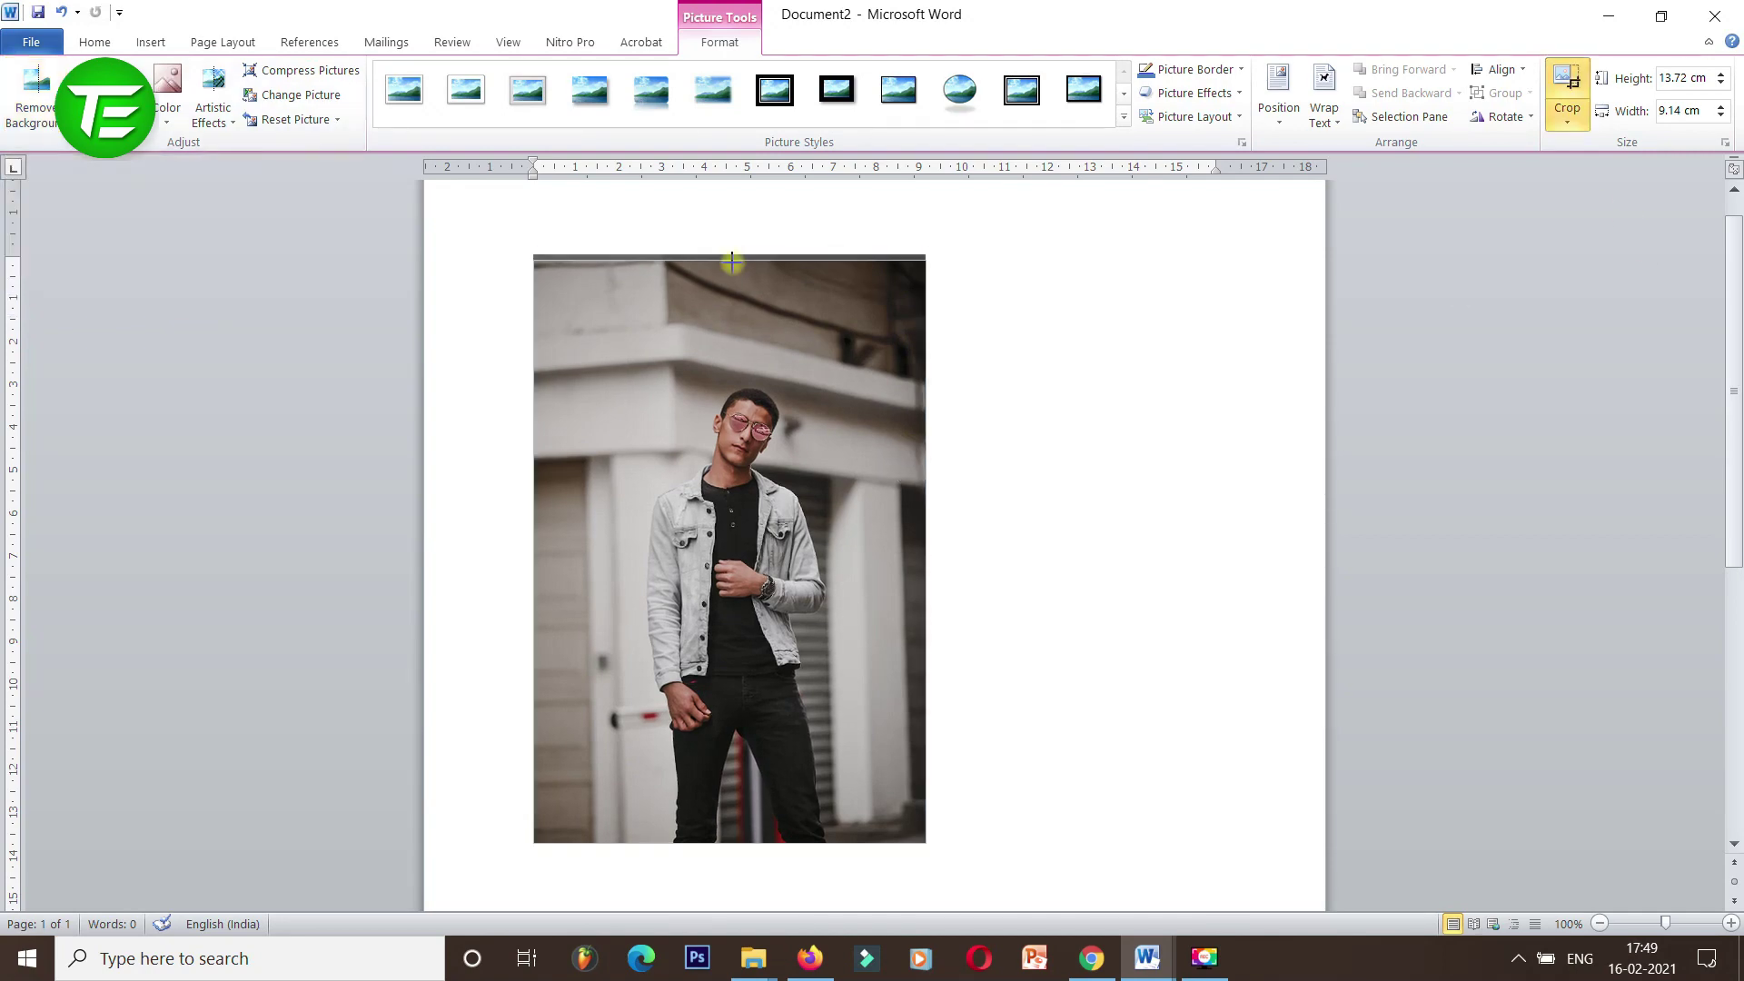
left_click_drag(729, 255, 731, 347)
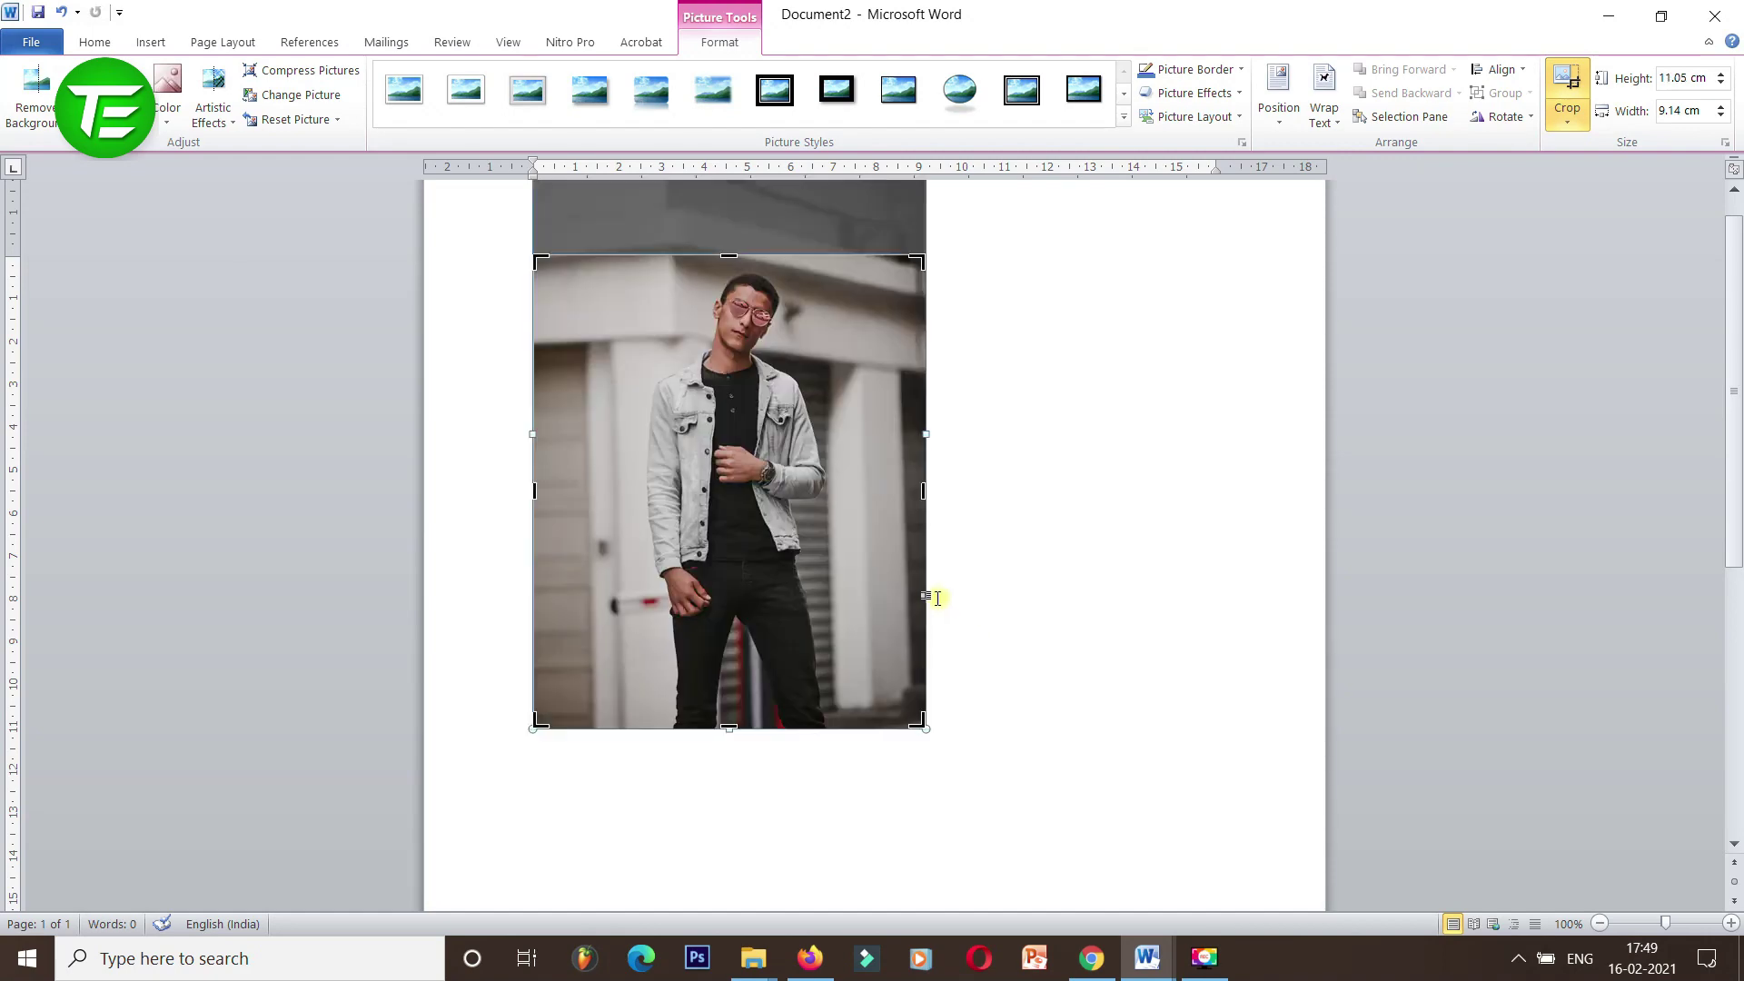
left_click_drag(924, 491, 853, 491)
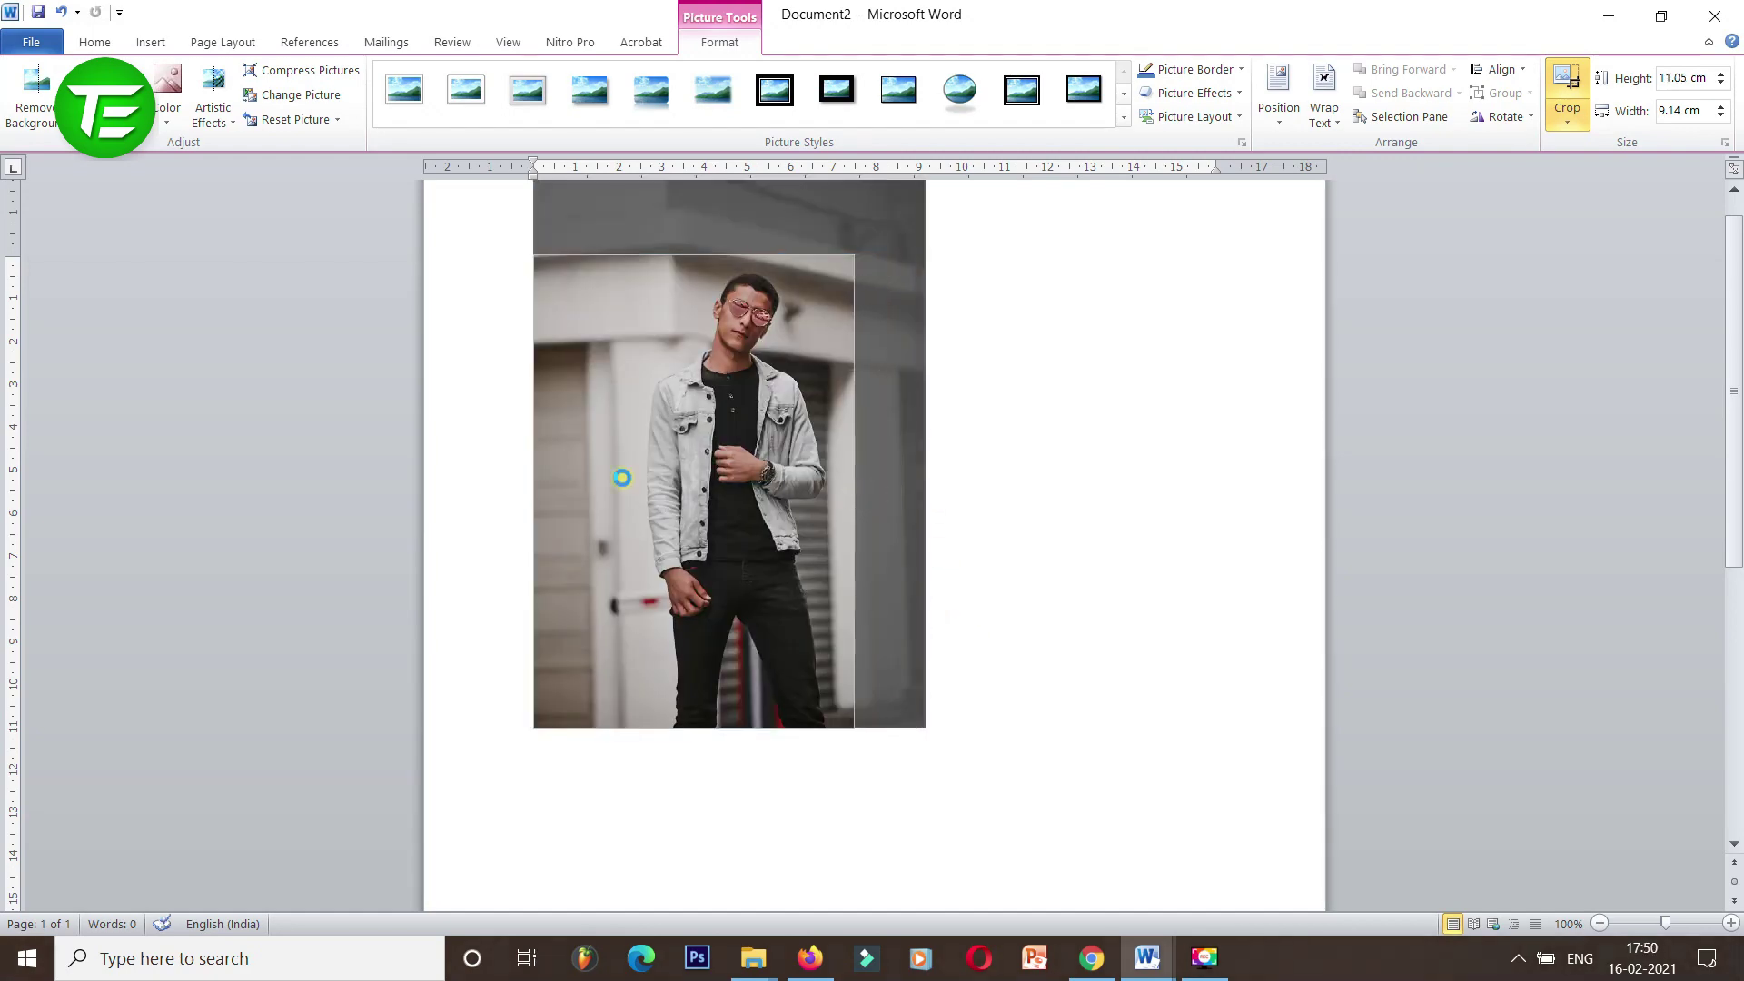
left_click_drag(531, 472, 628, 496)
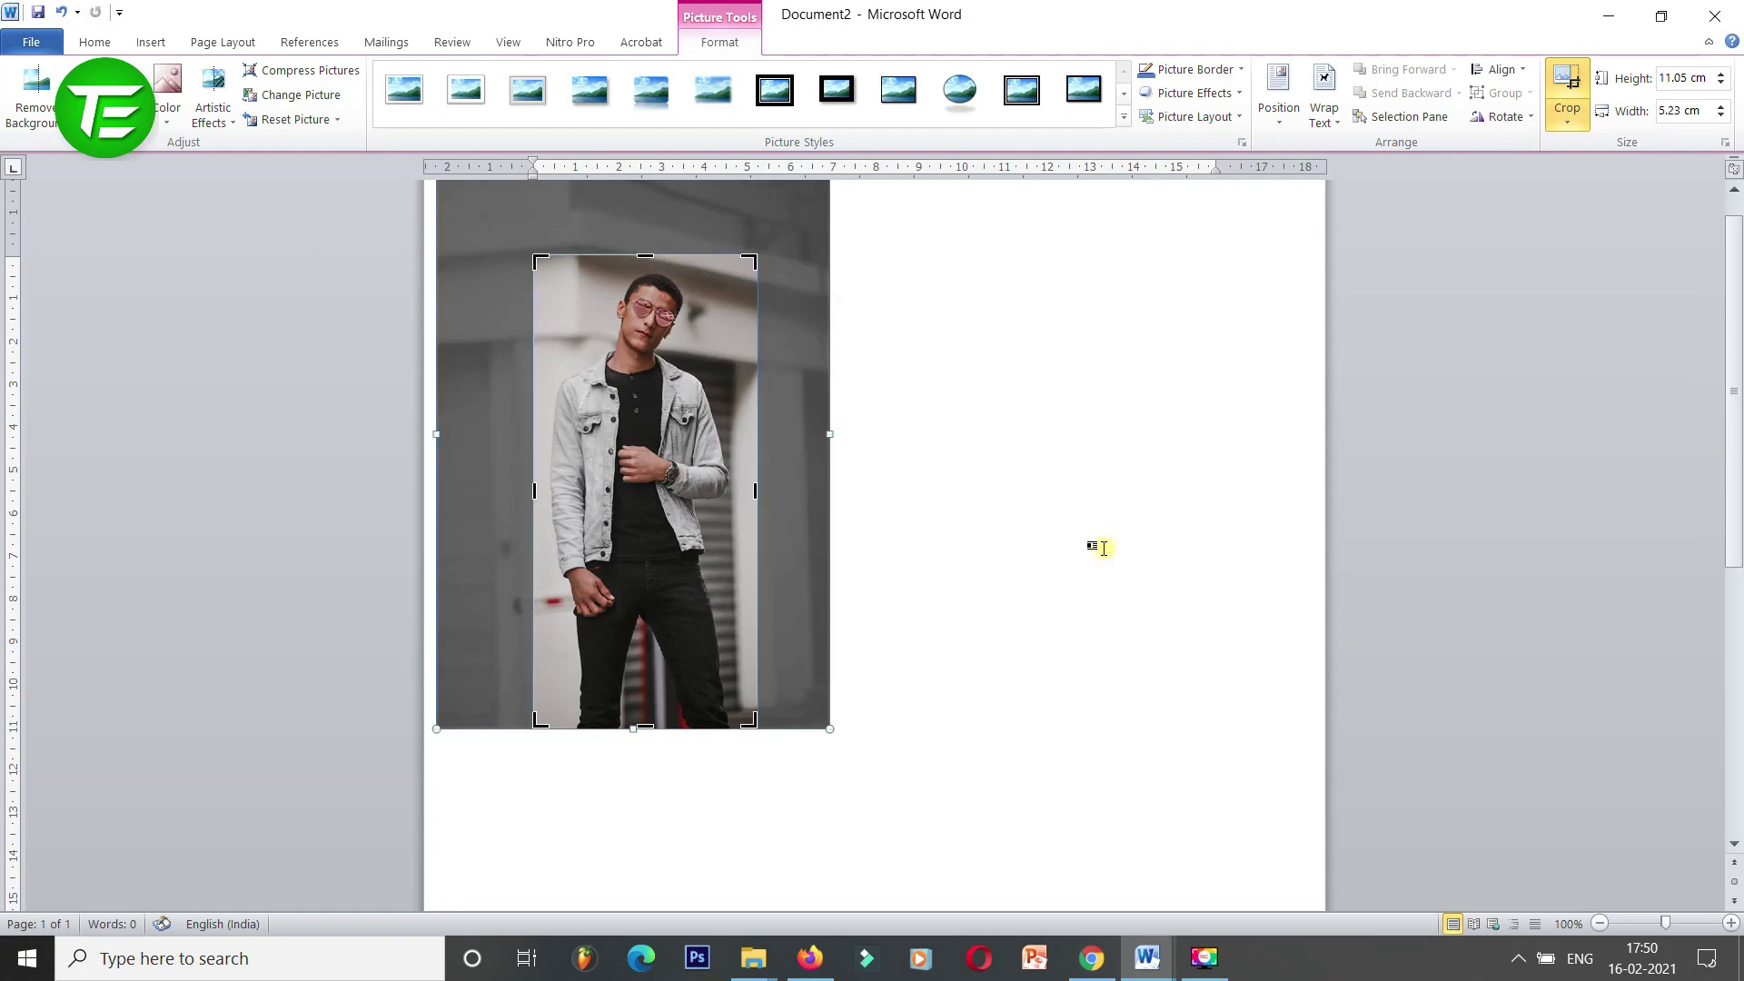
left_click(1101, 547)
left_click(650, 499)
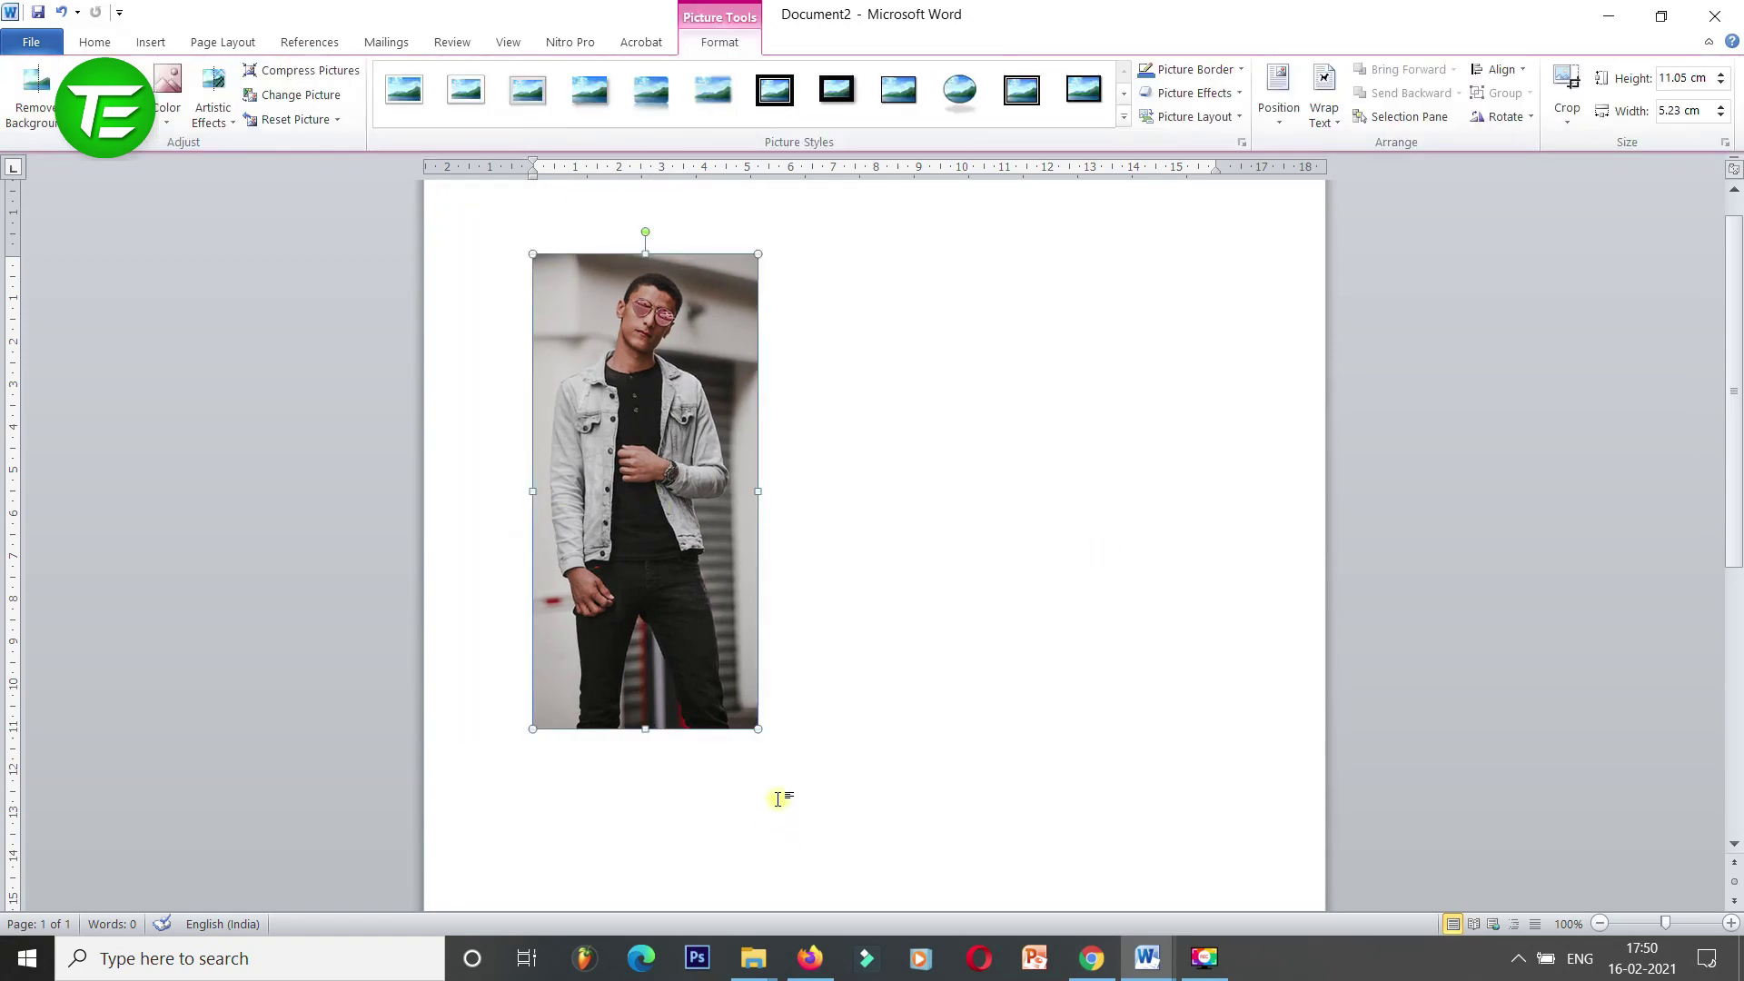
left_click_drag(759, 728, 848, 841)
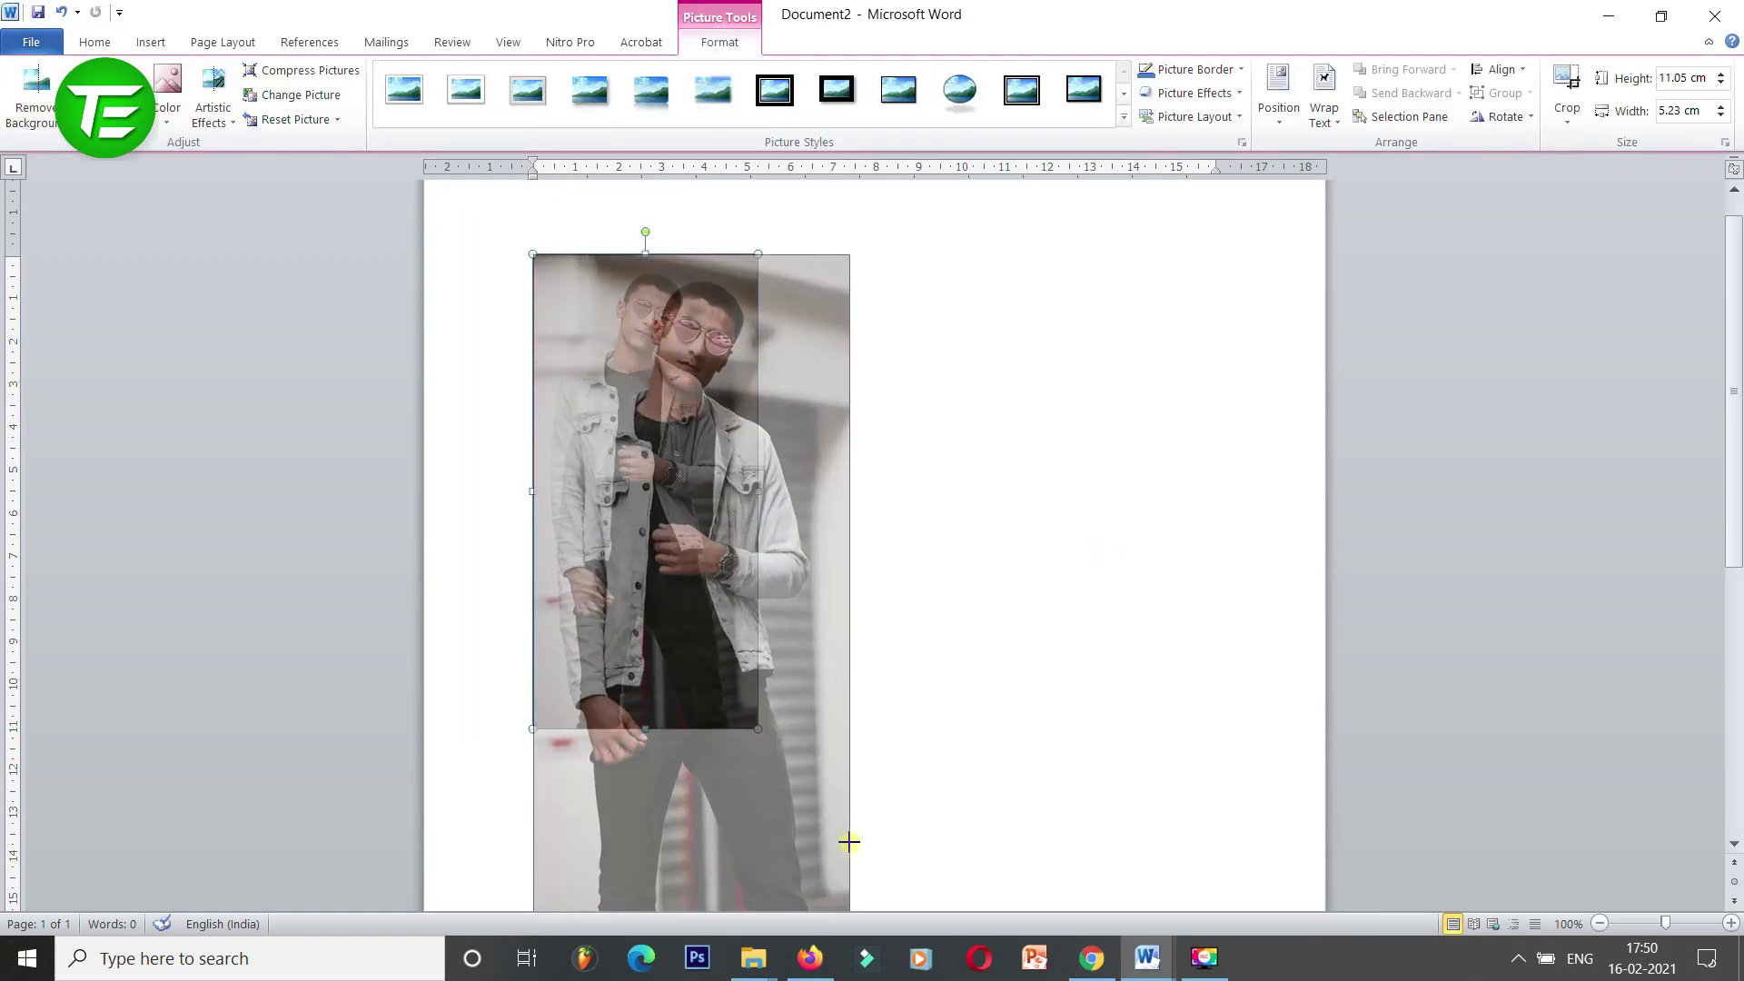
Start Remove Background and stretch the keep marquee from the man's head to his feet.
left_click(34, 126)
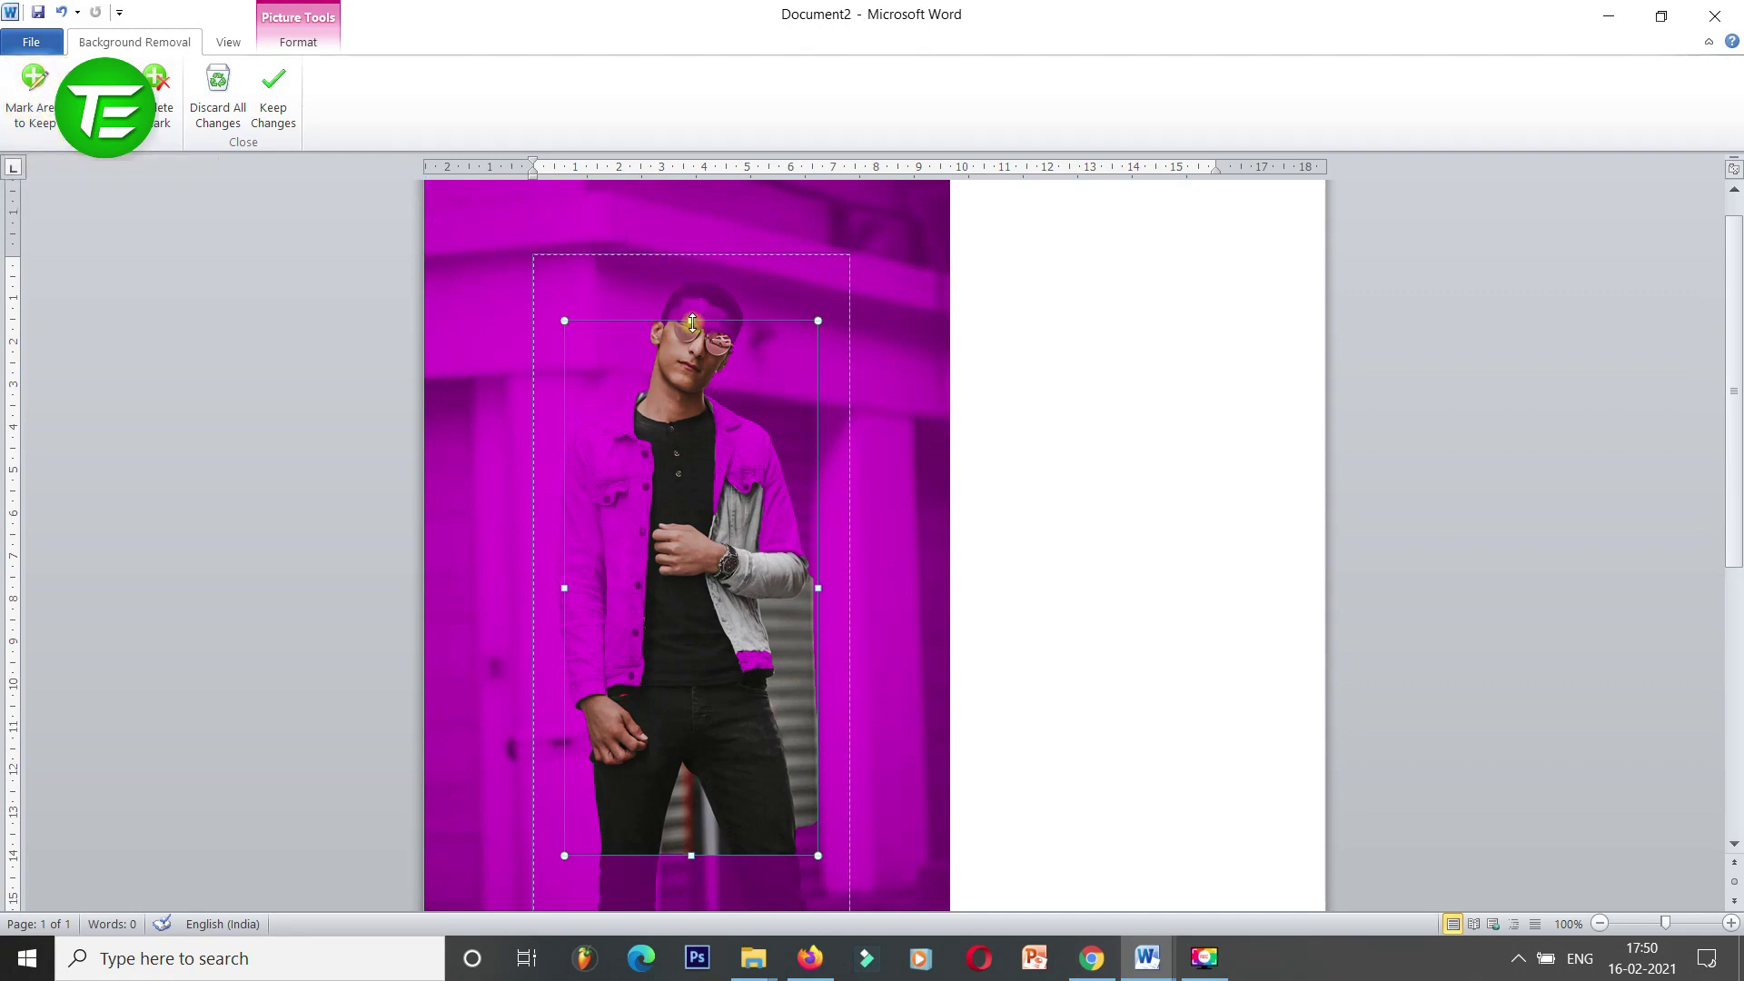
left_click_drag(691, 321, 694, 270)
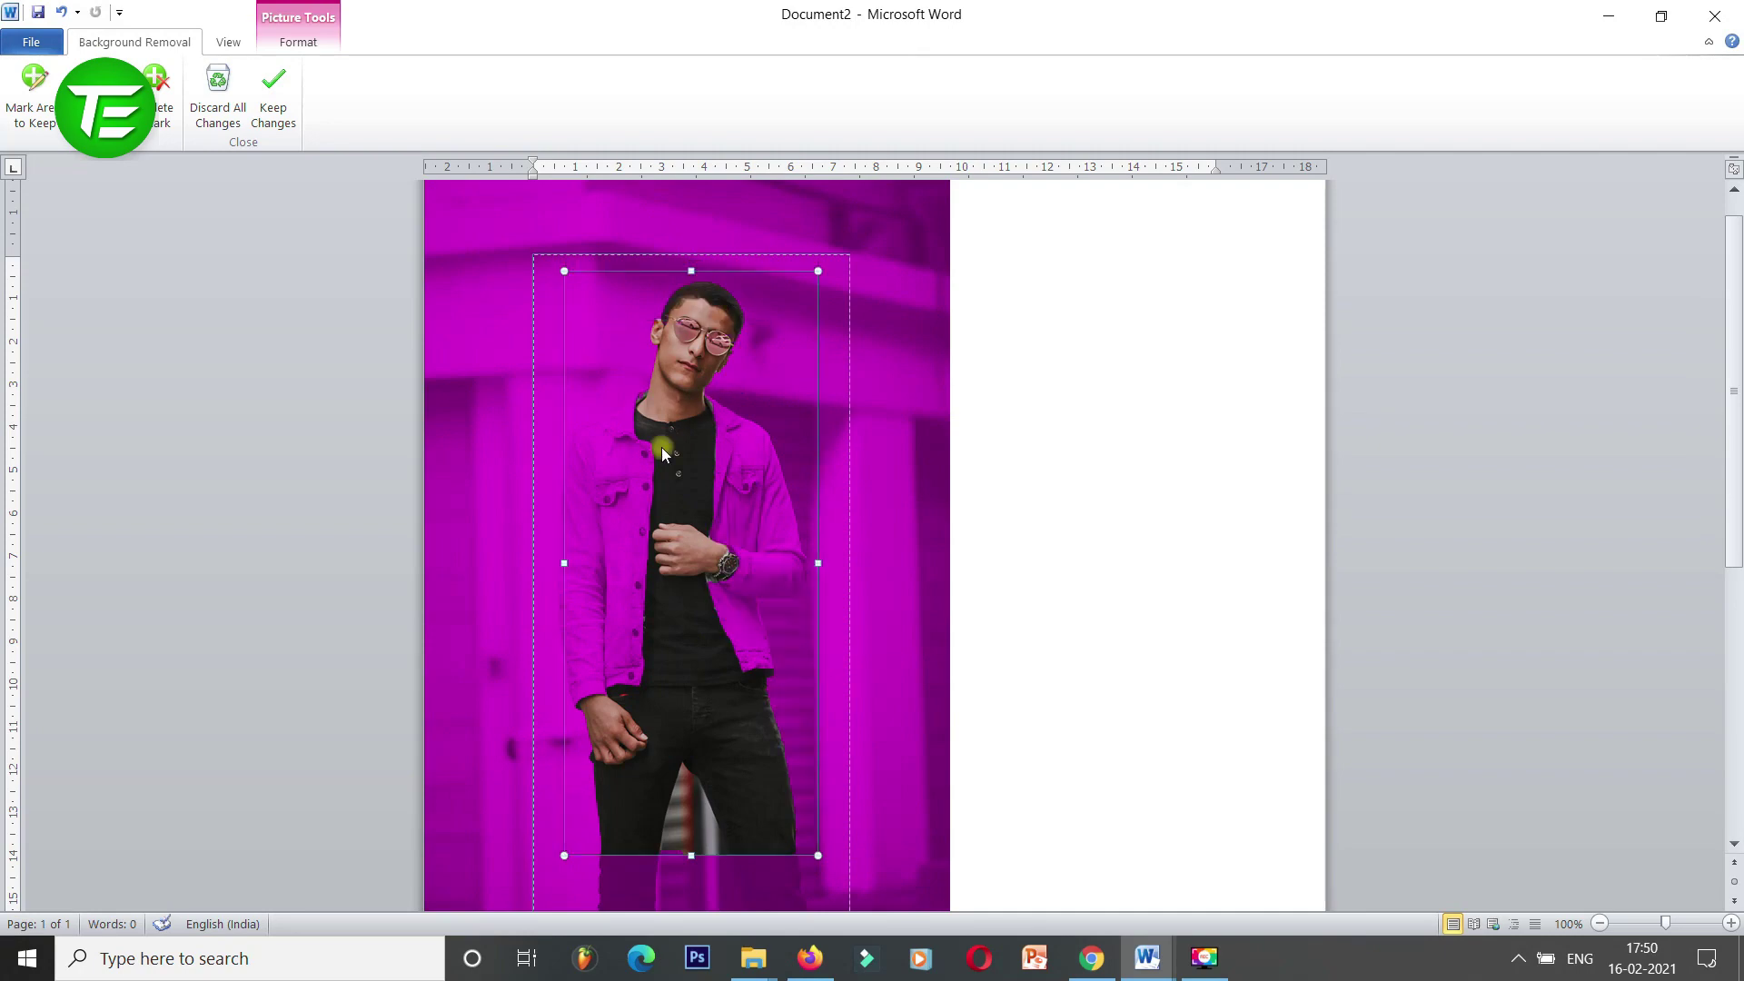
left_click_drag(563, 564, 540, 564)
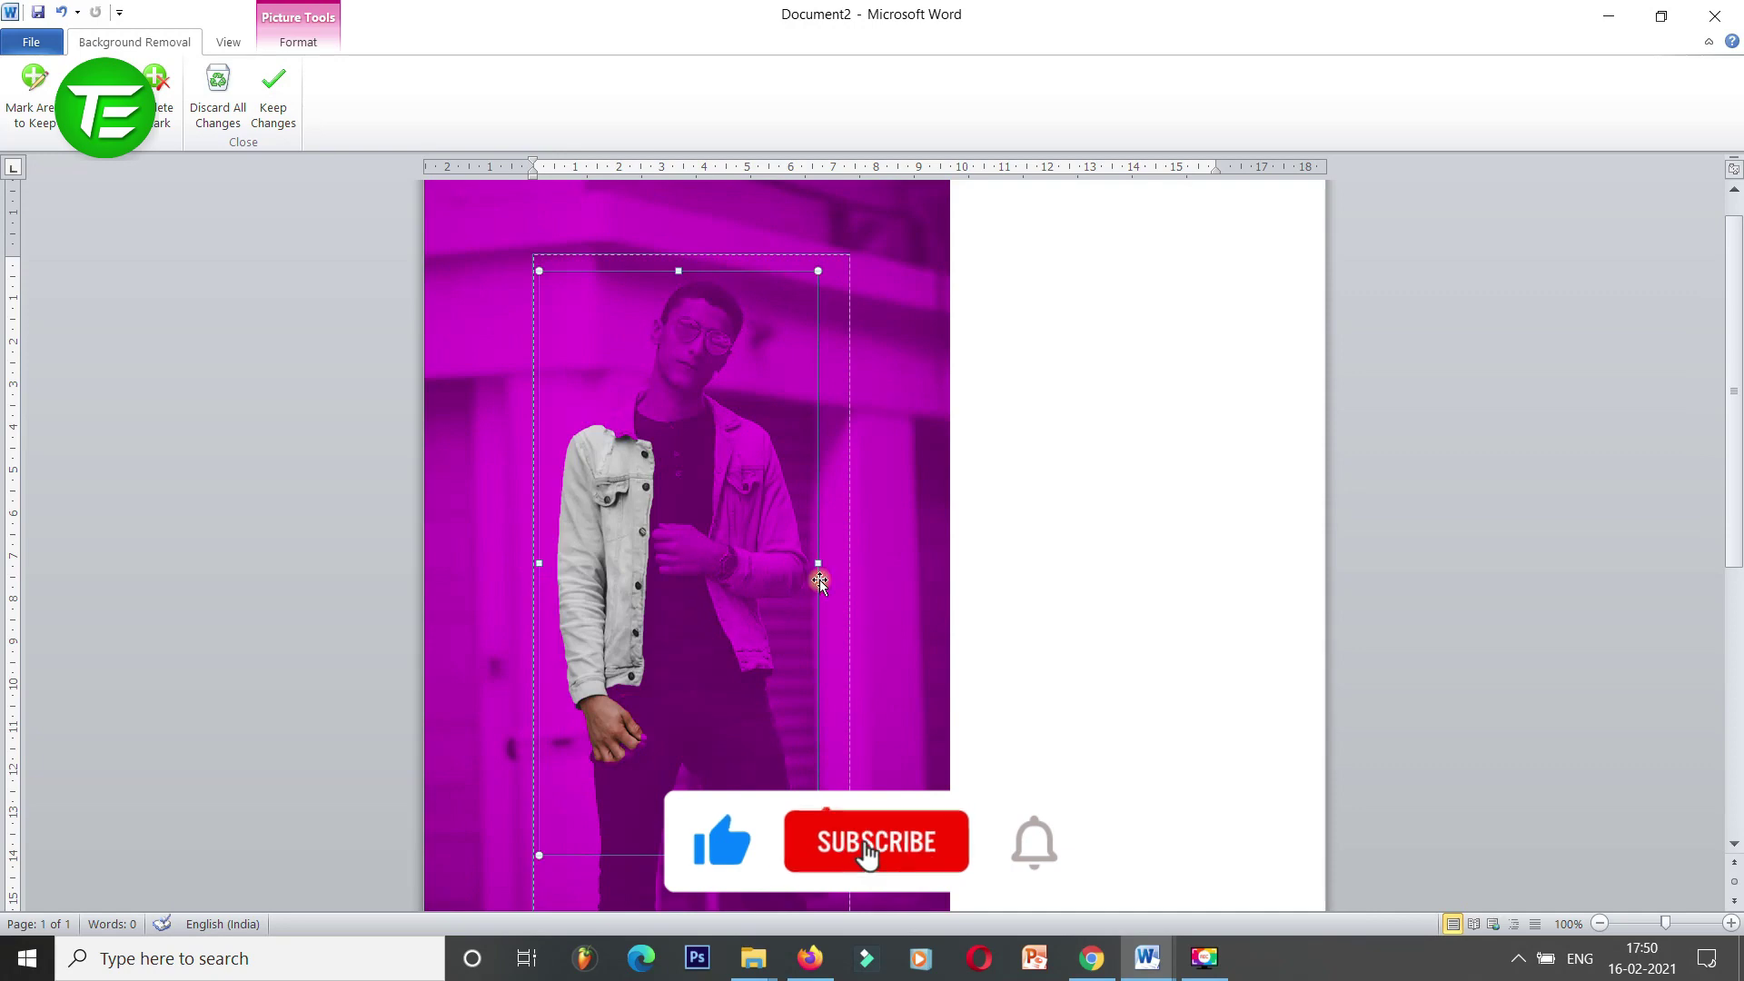
left_click_drag(817, 563, 844, 563)
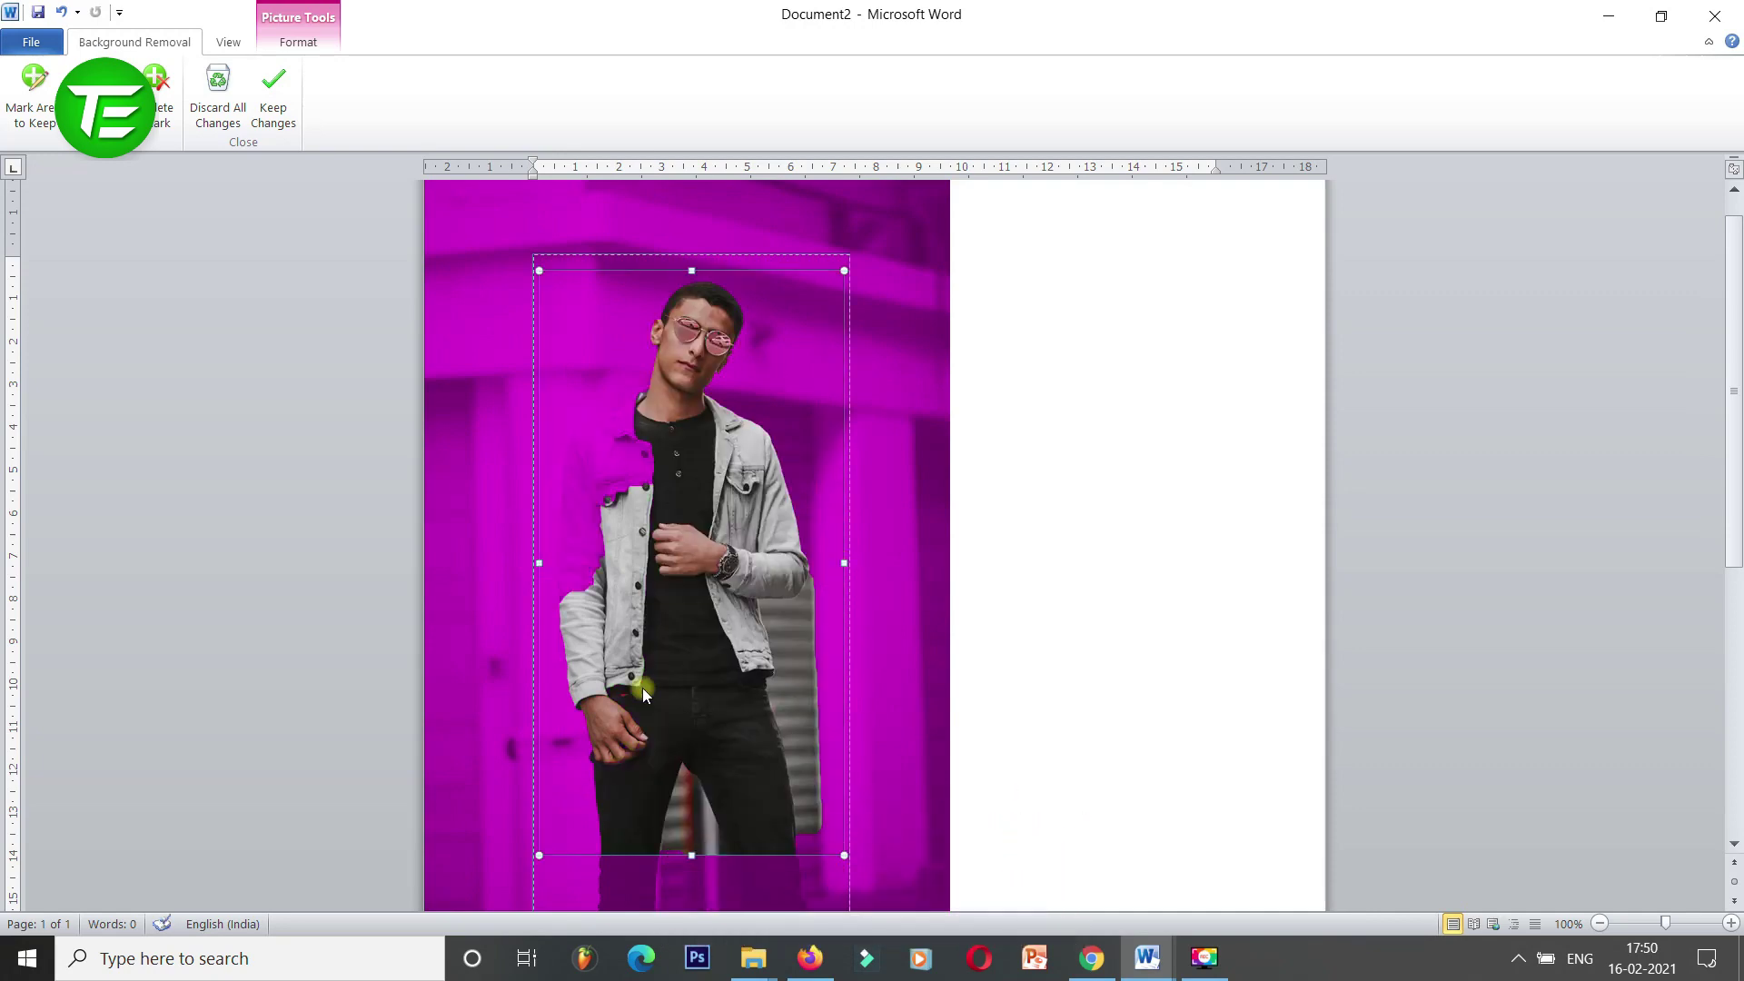
left_click_drag(699, 855, 700, 894)
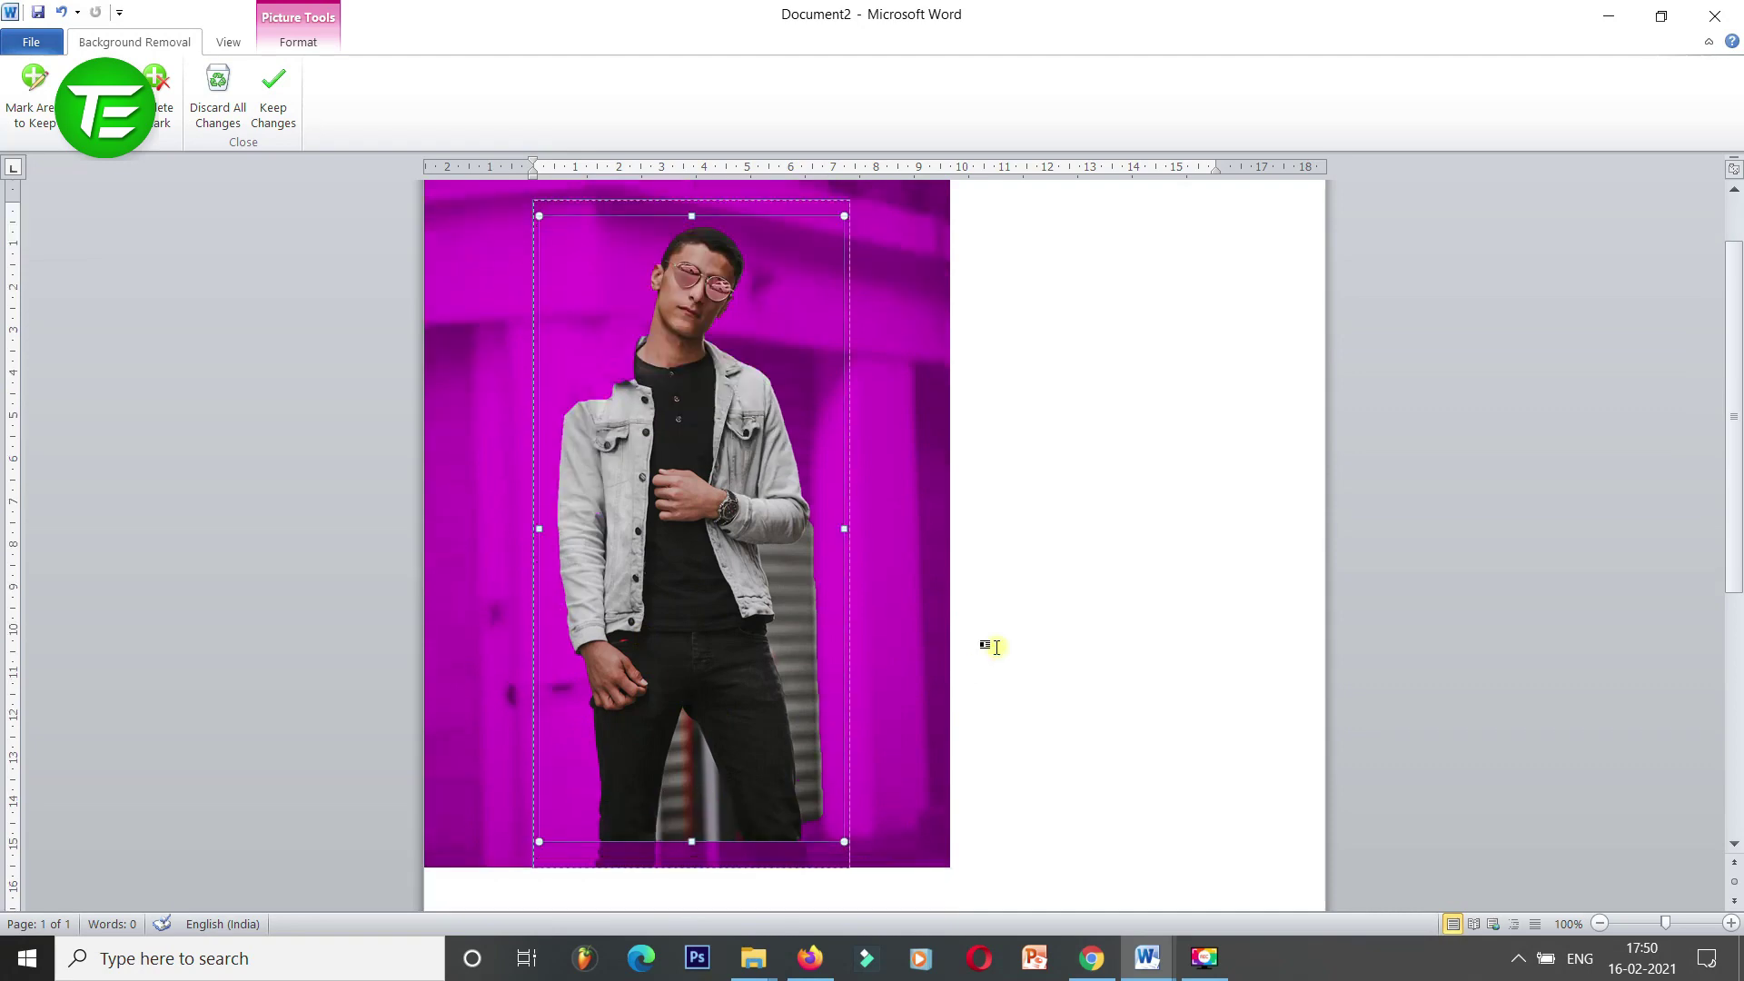
scroll(870, 755, "down", 2)
left_click_drag(694, 787, 694, 799)
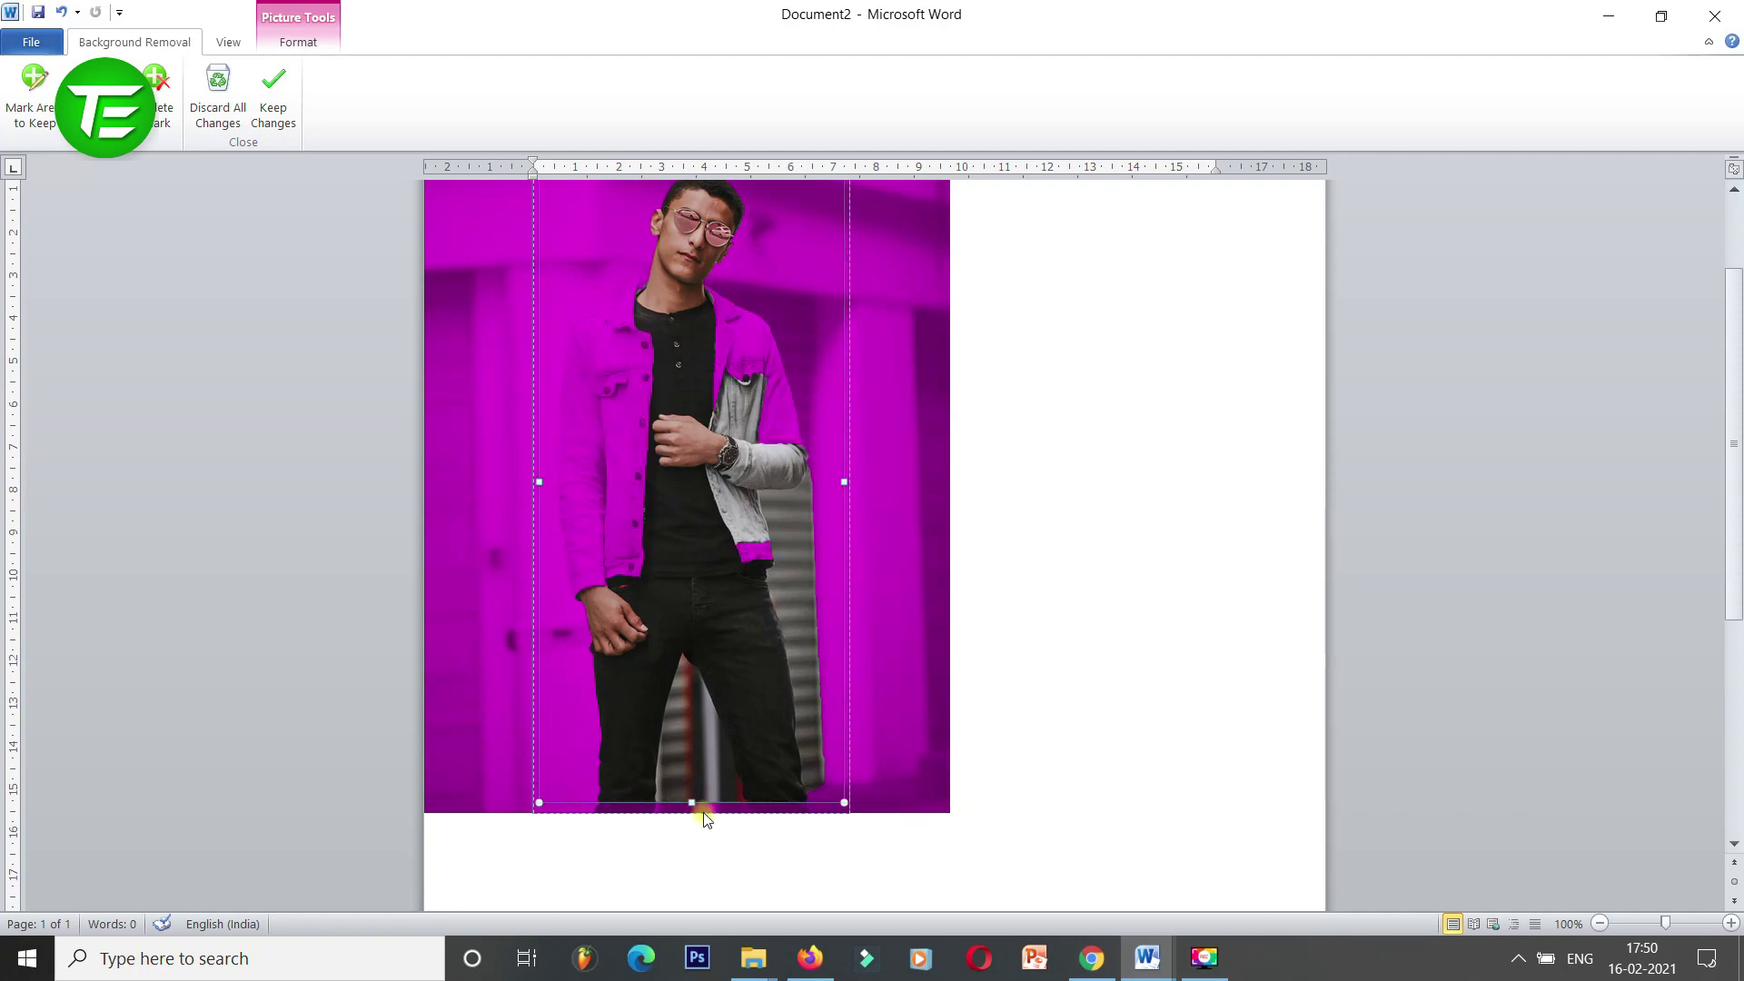
left_click_drag(692, 799, 692, 786)
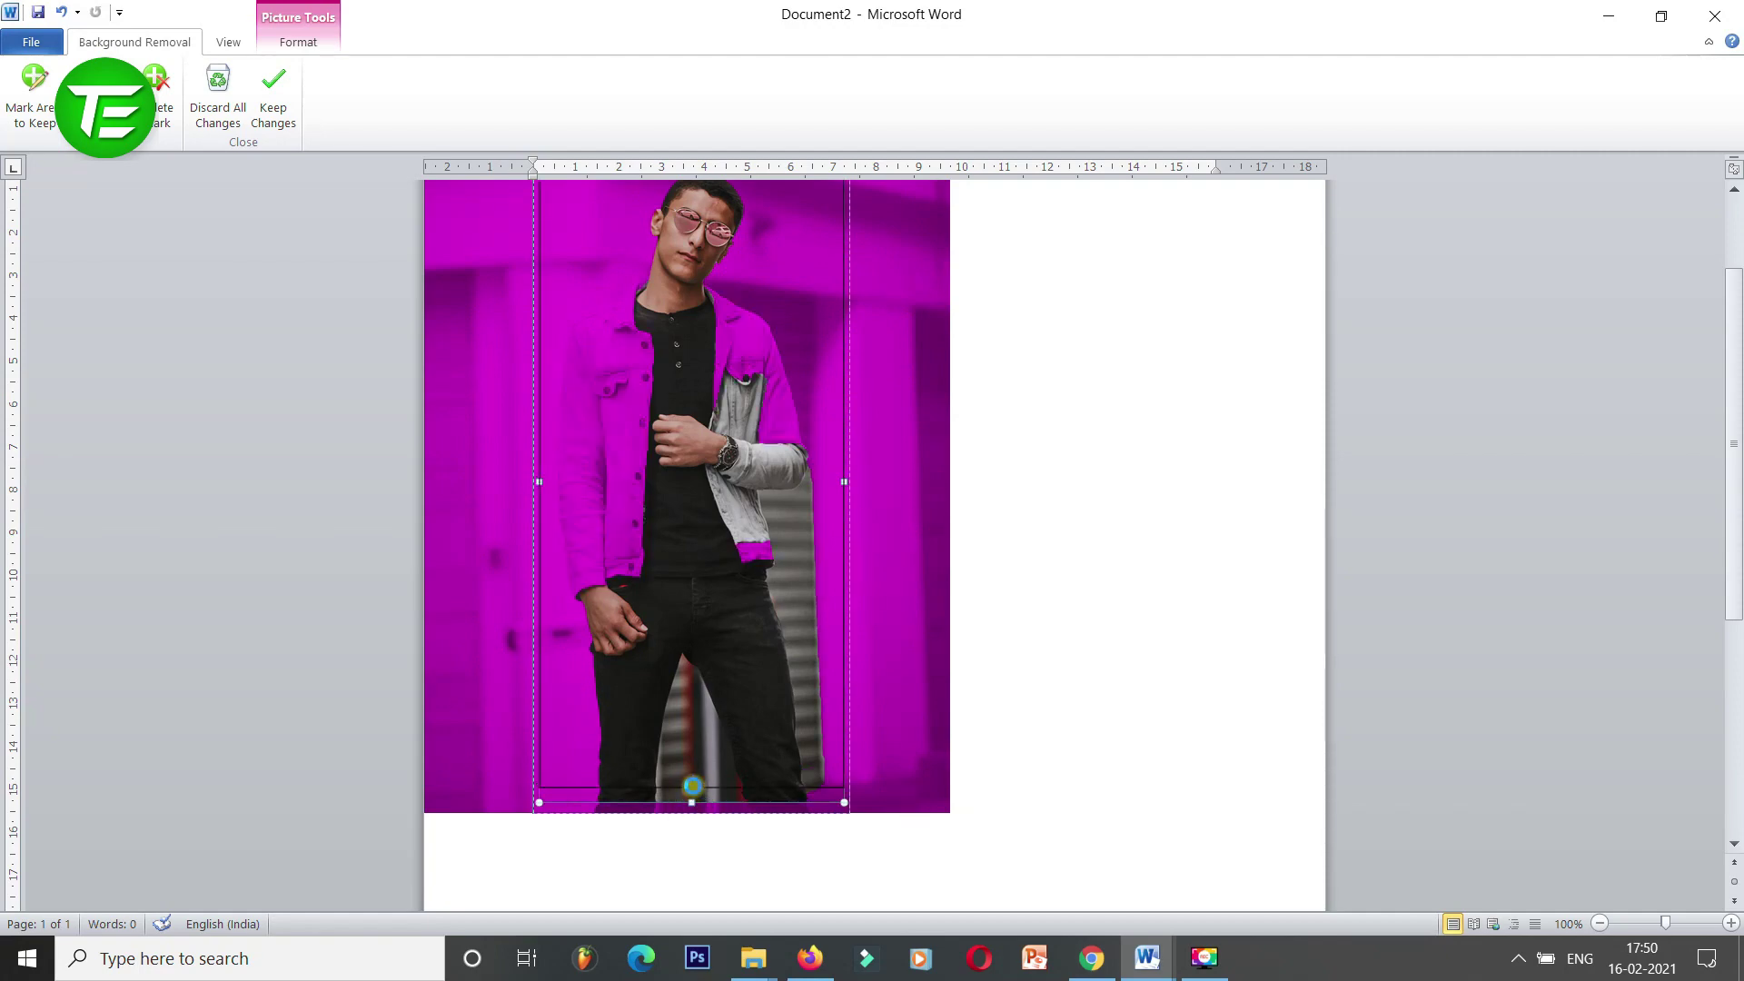
scroll(1008, 653, "up", 1)
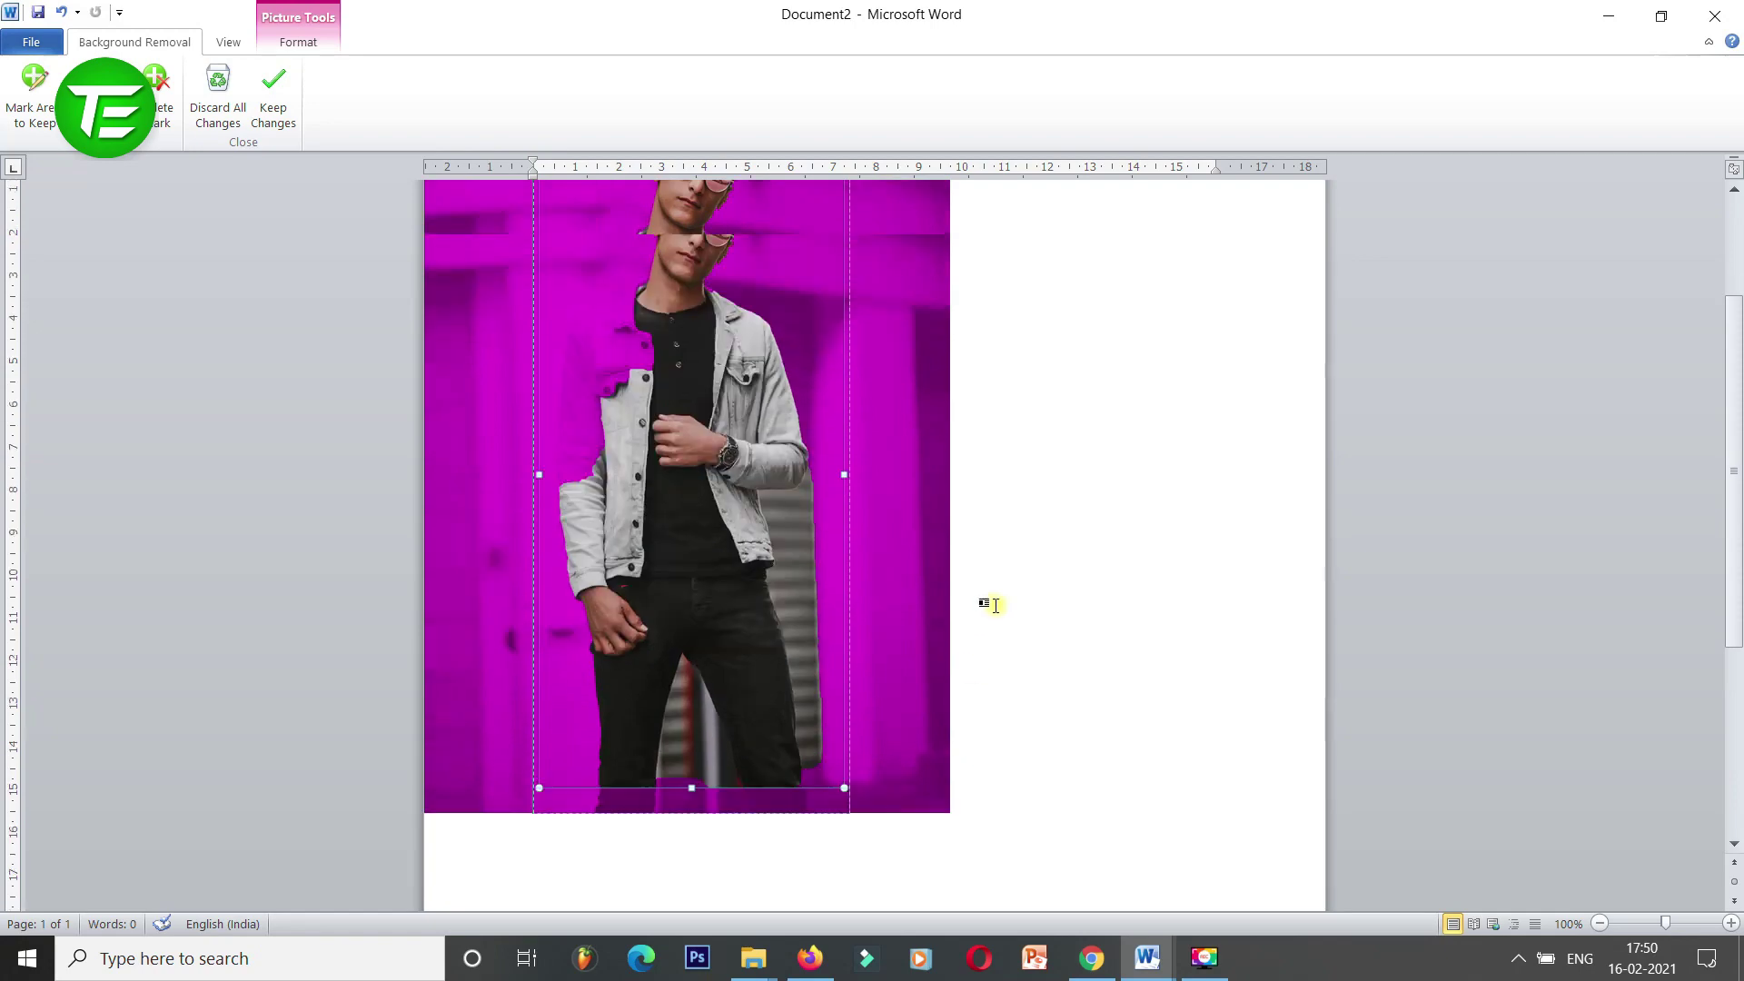
scroll(995, 604, "up", 2)
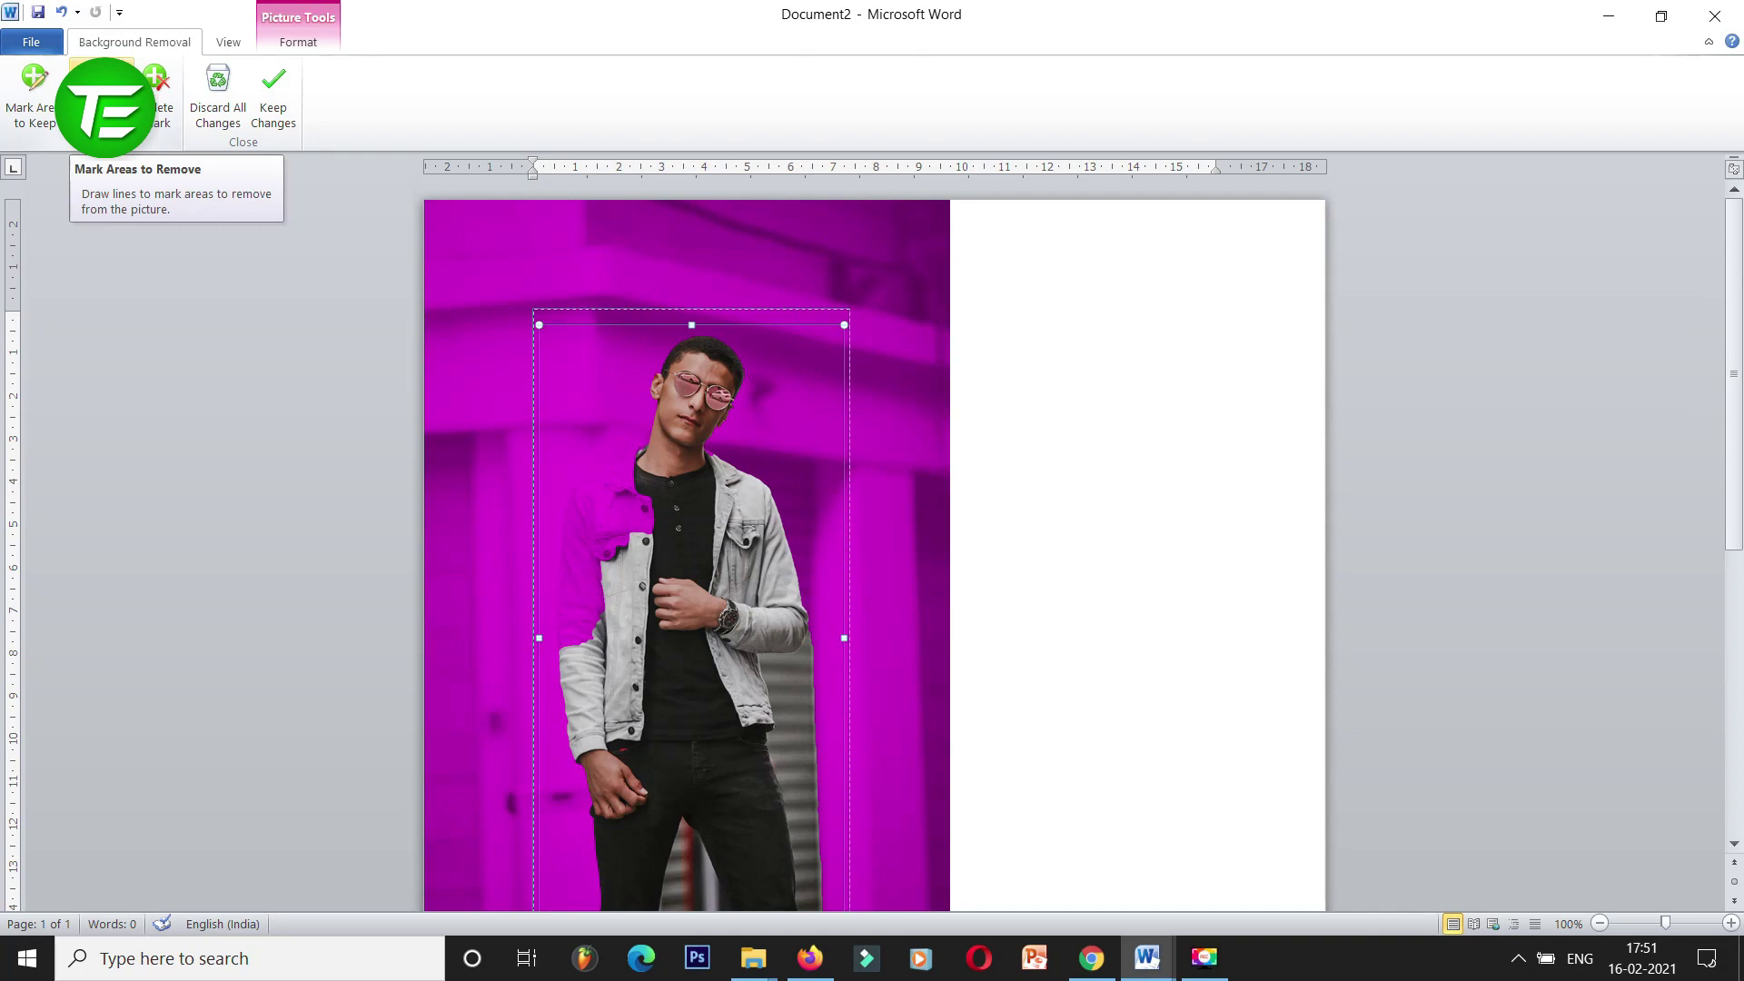
Zoom in and mark the jacket's left shoulder and neck edge as areas to keep.
left_click(47, 116)
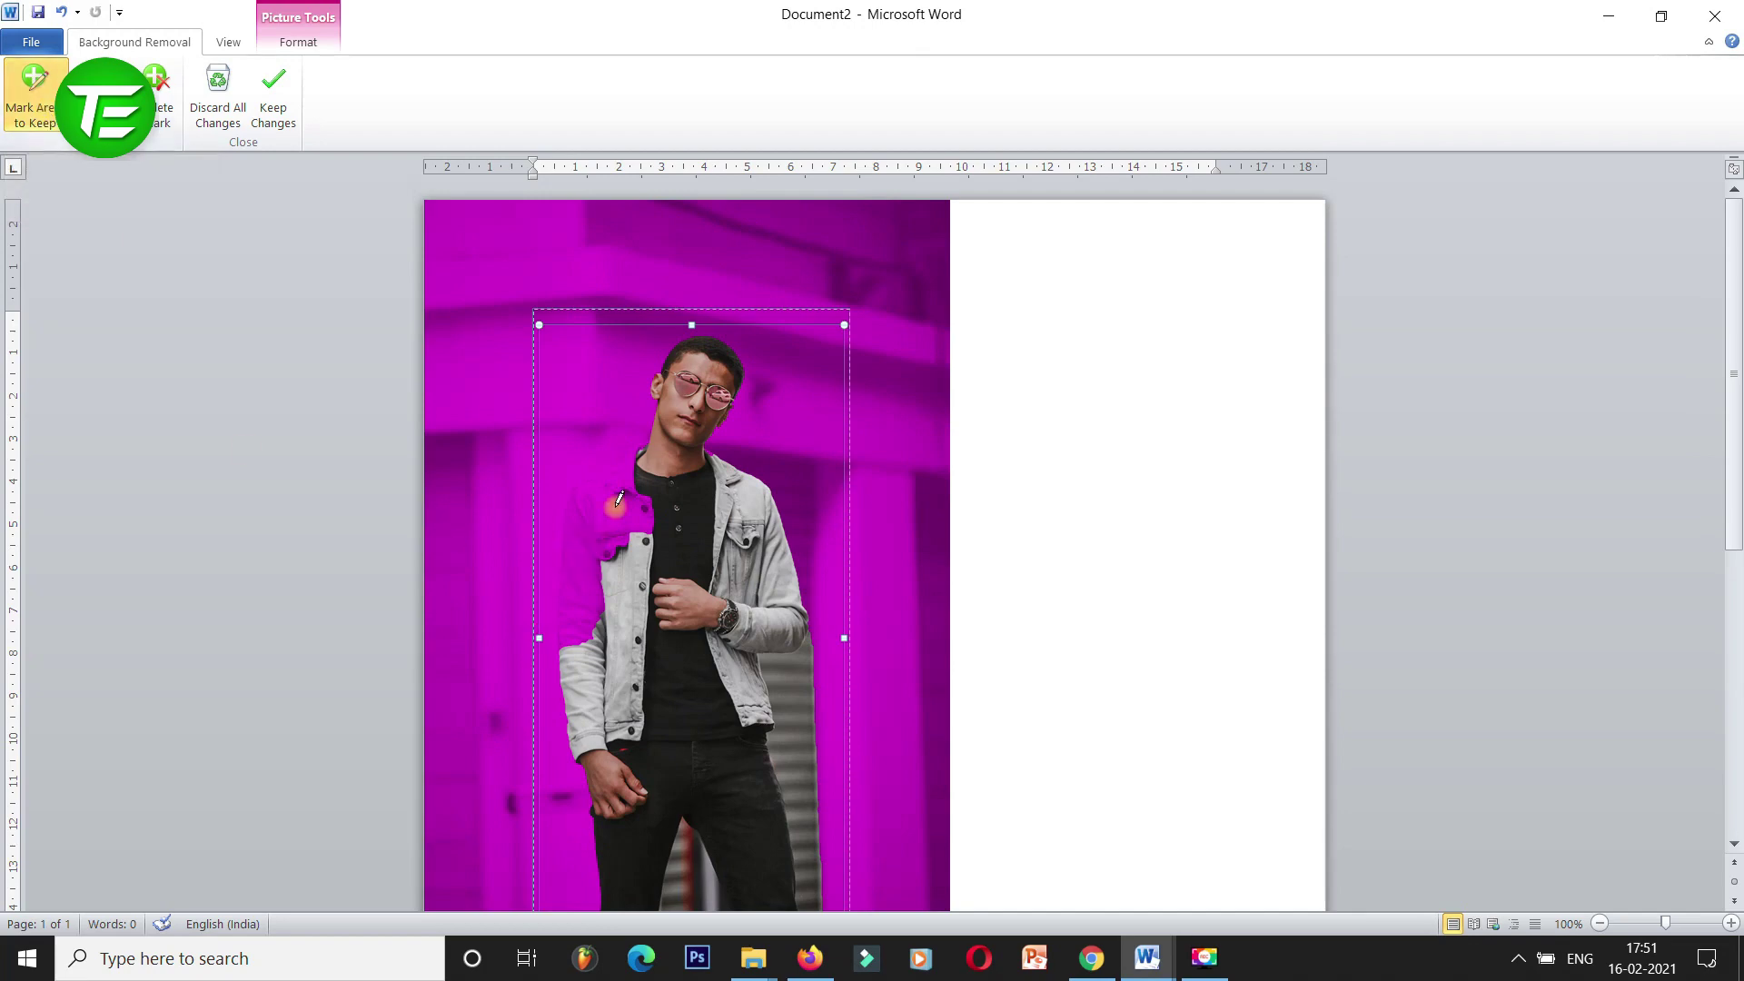
left_click_drag(1667, 923, 1684, 921)
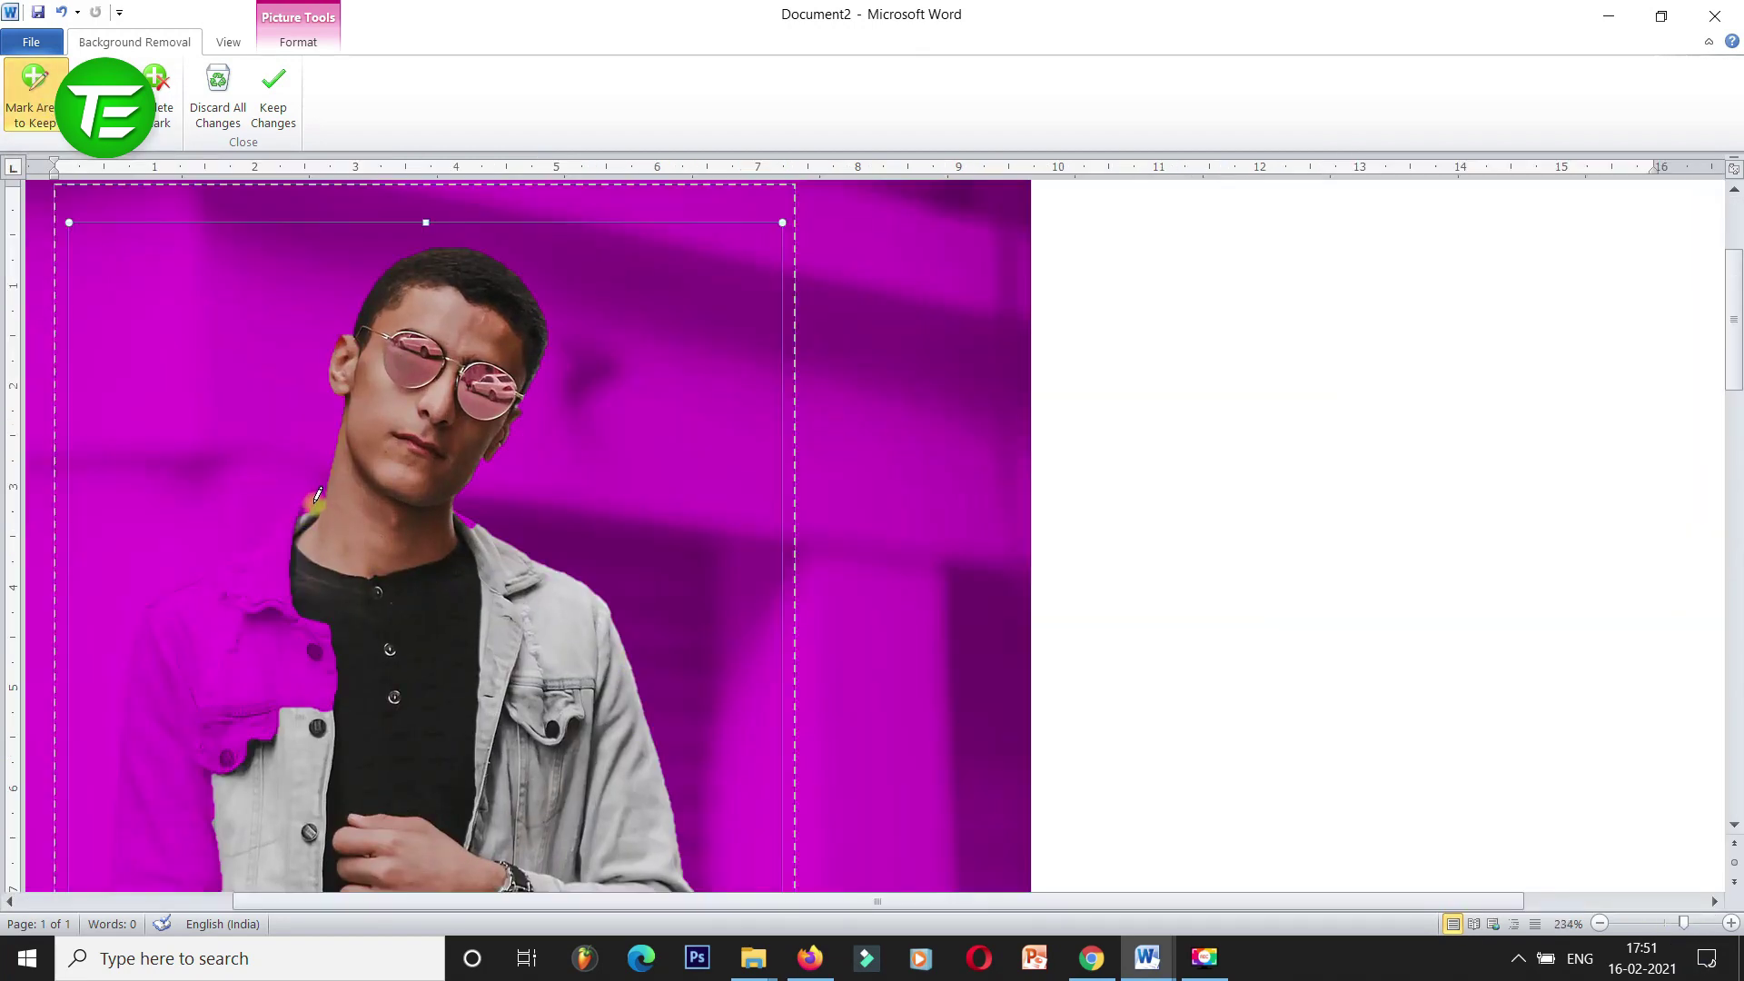
left_click_drag(300, 515, 247, 599)
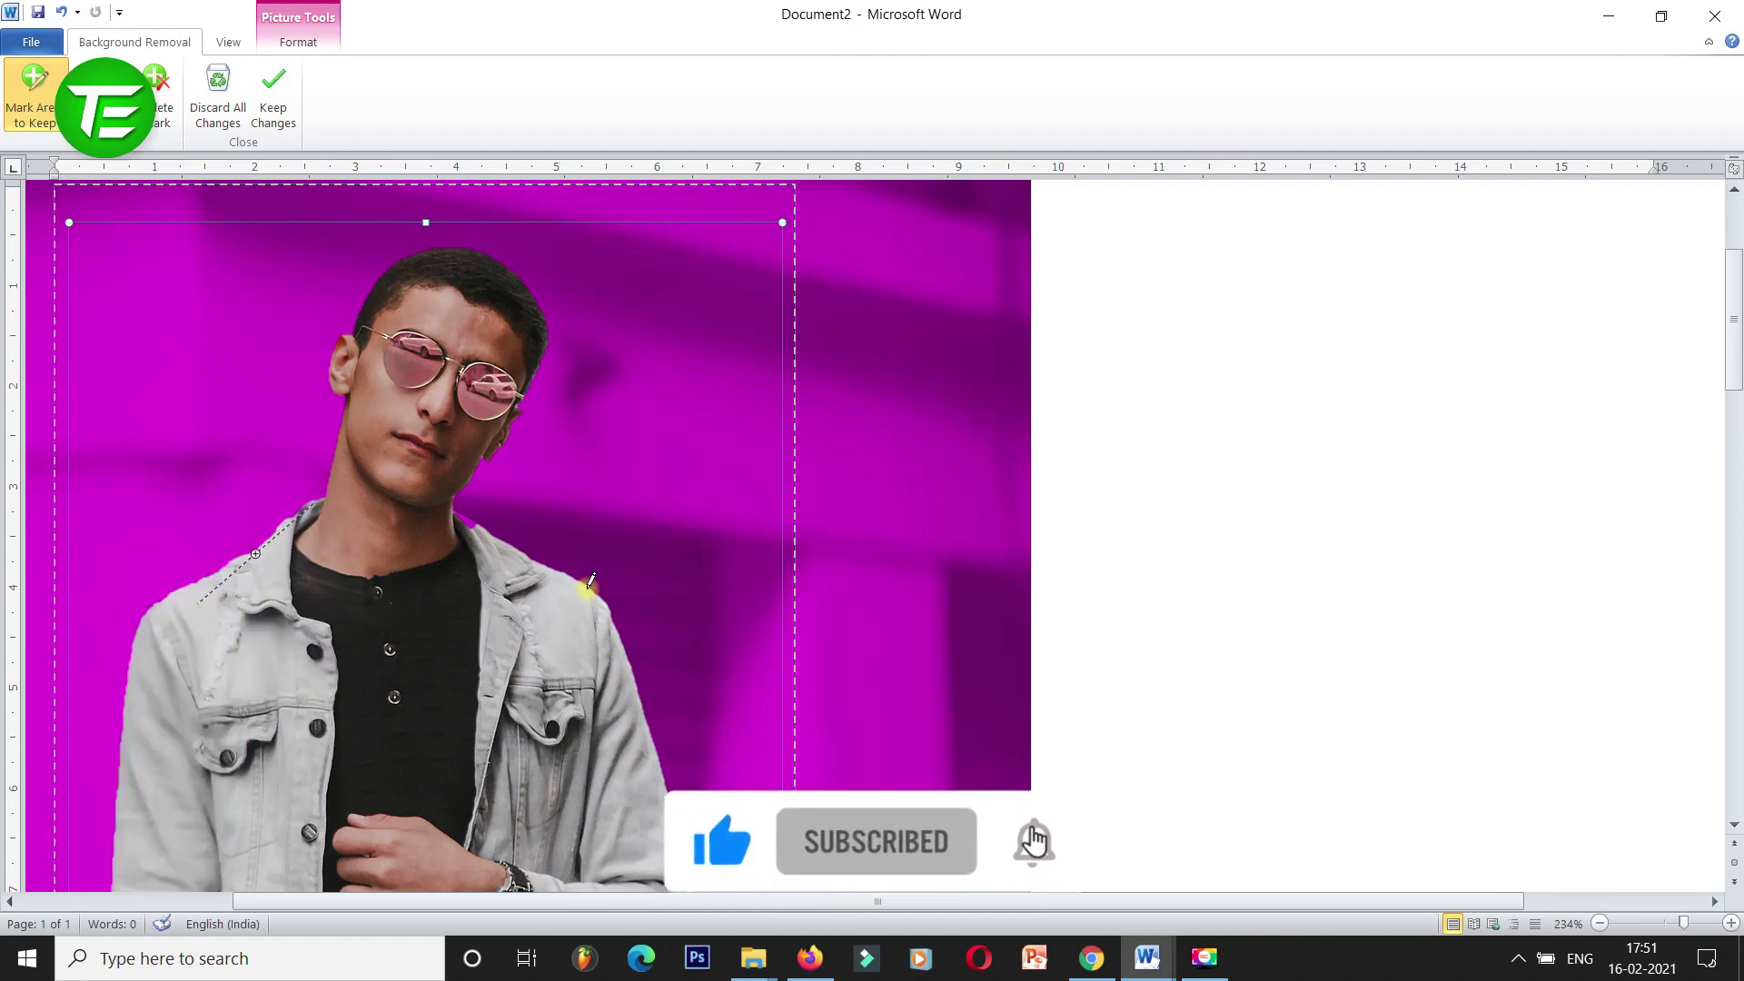
left_click_drag(458, 509, 472, 527)
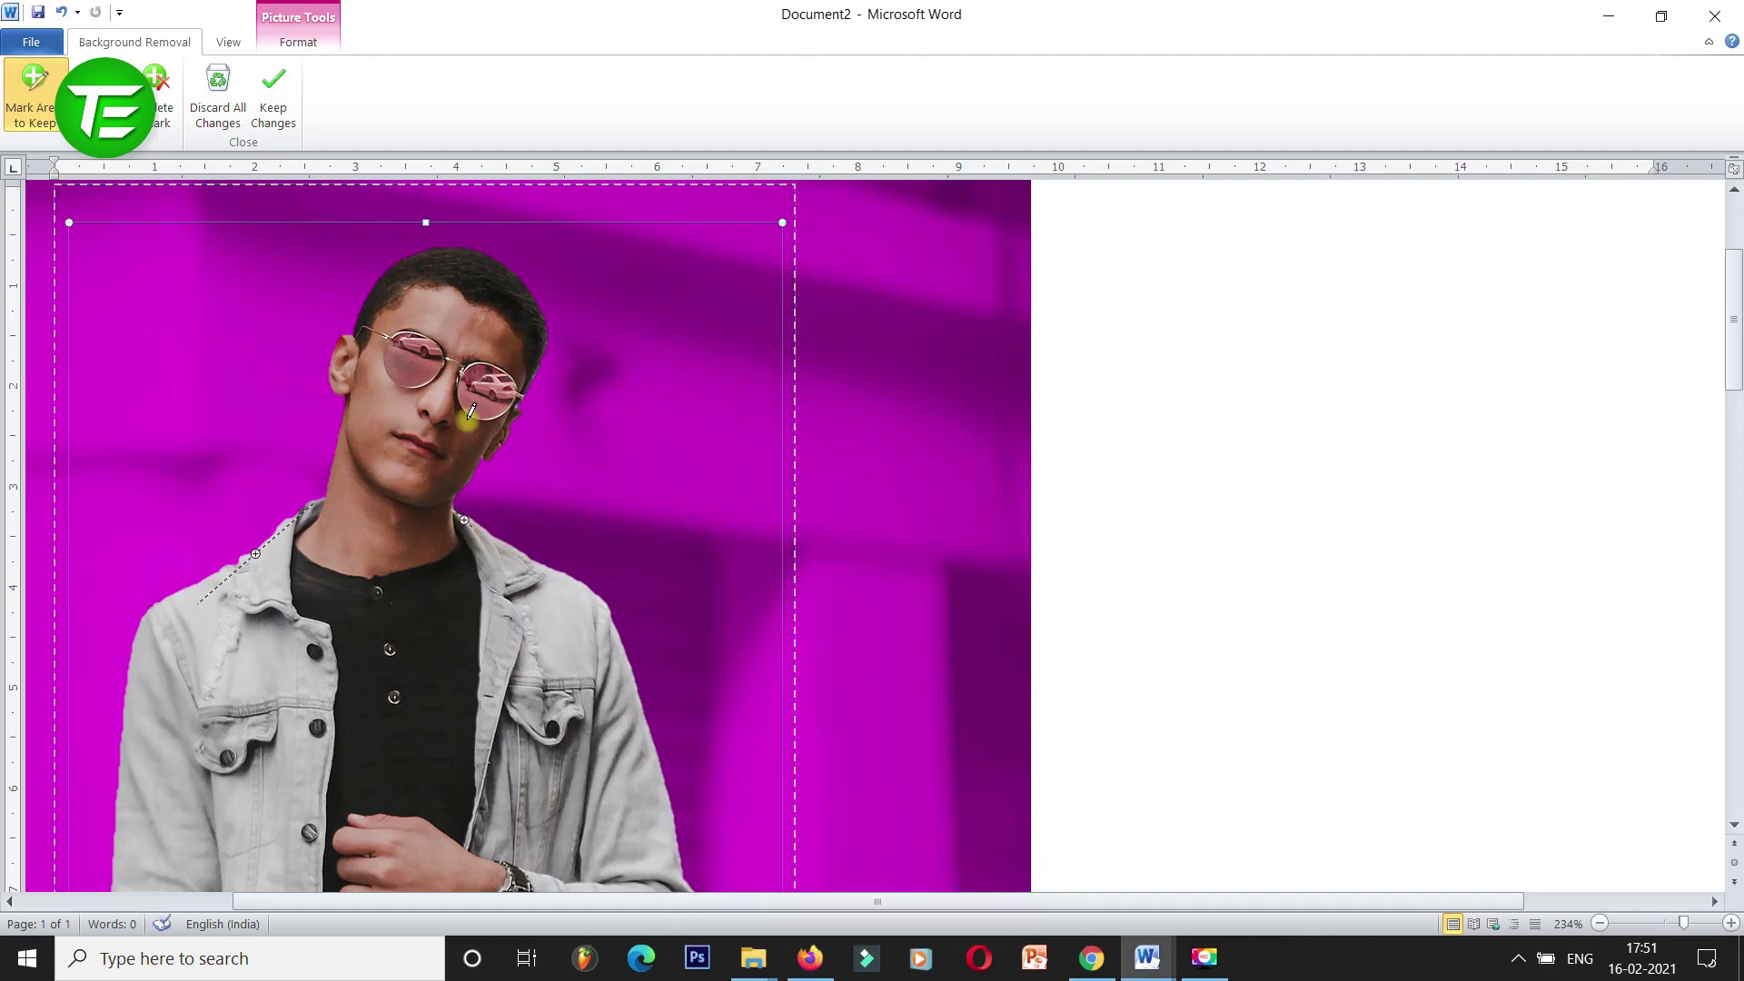
scroll(827, 522, "down", 2)
scroll(826, 522, "down", 4)
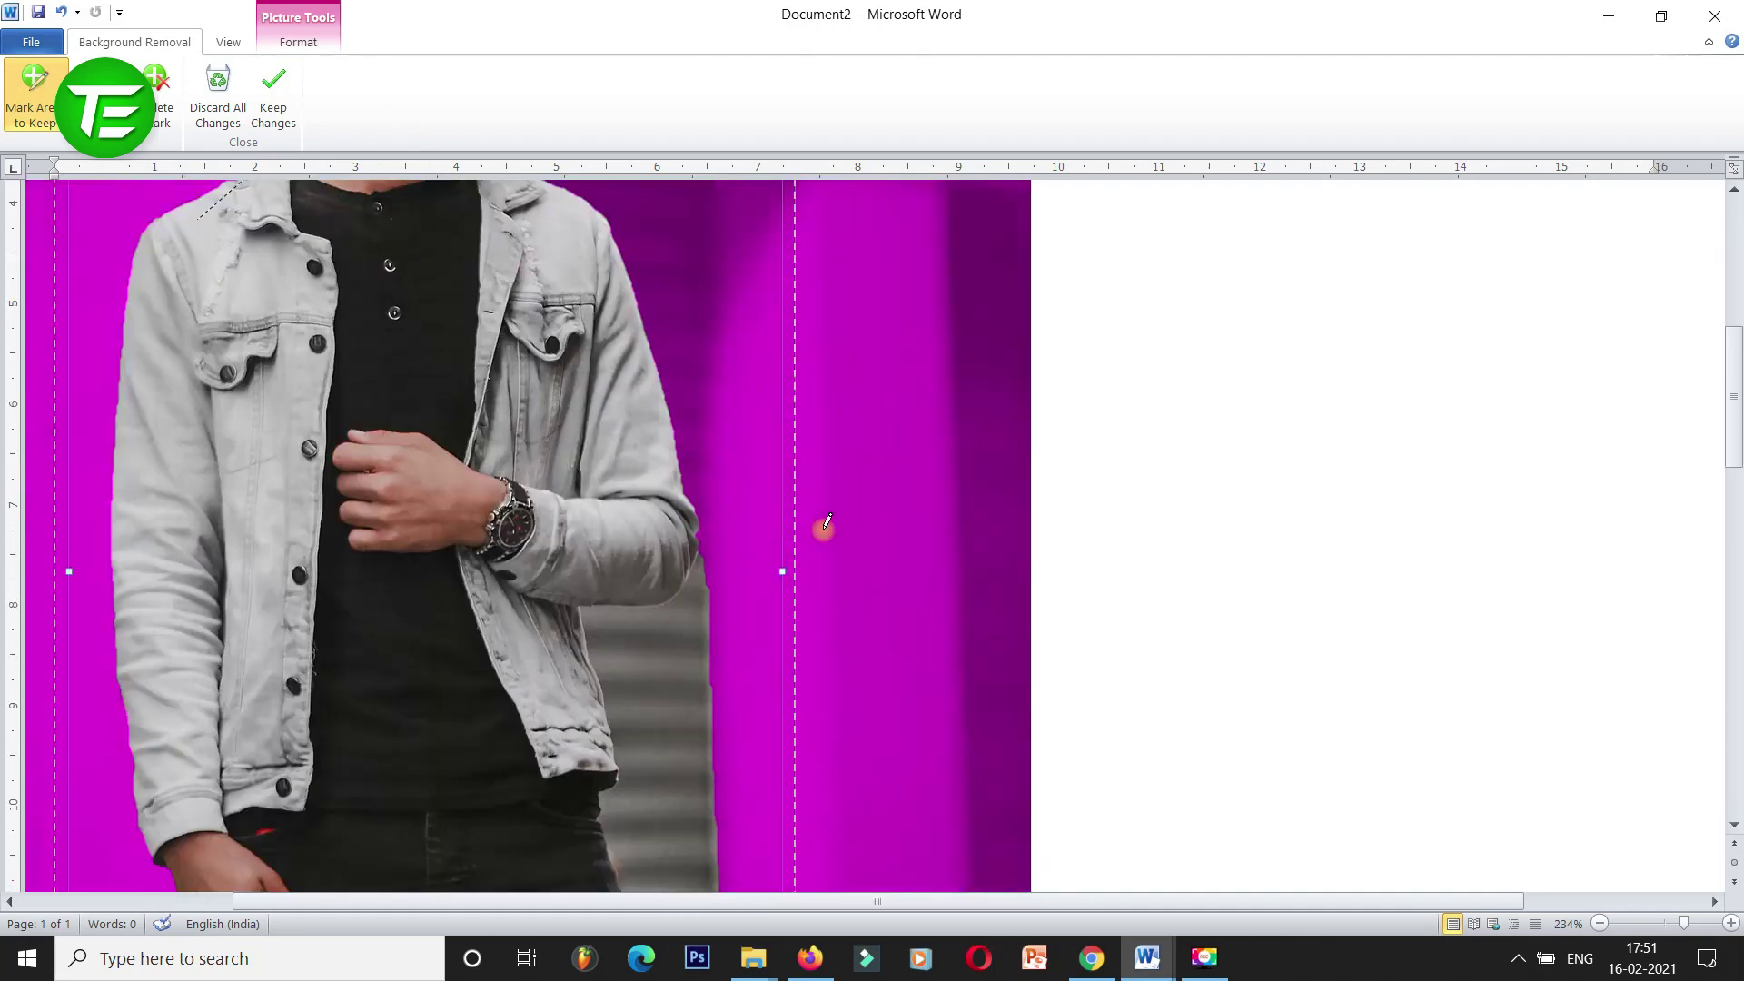
scroll(826, 522, "down", 4)
scroll(827, 522, "down", 4)
scroll(826, 523, "down", 4)
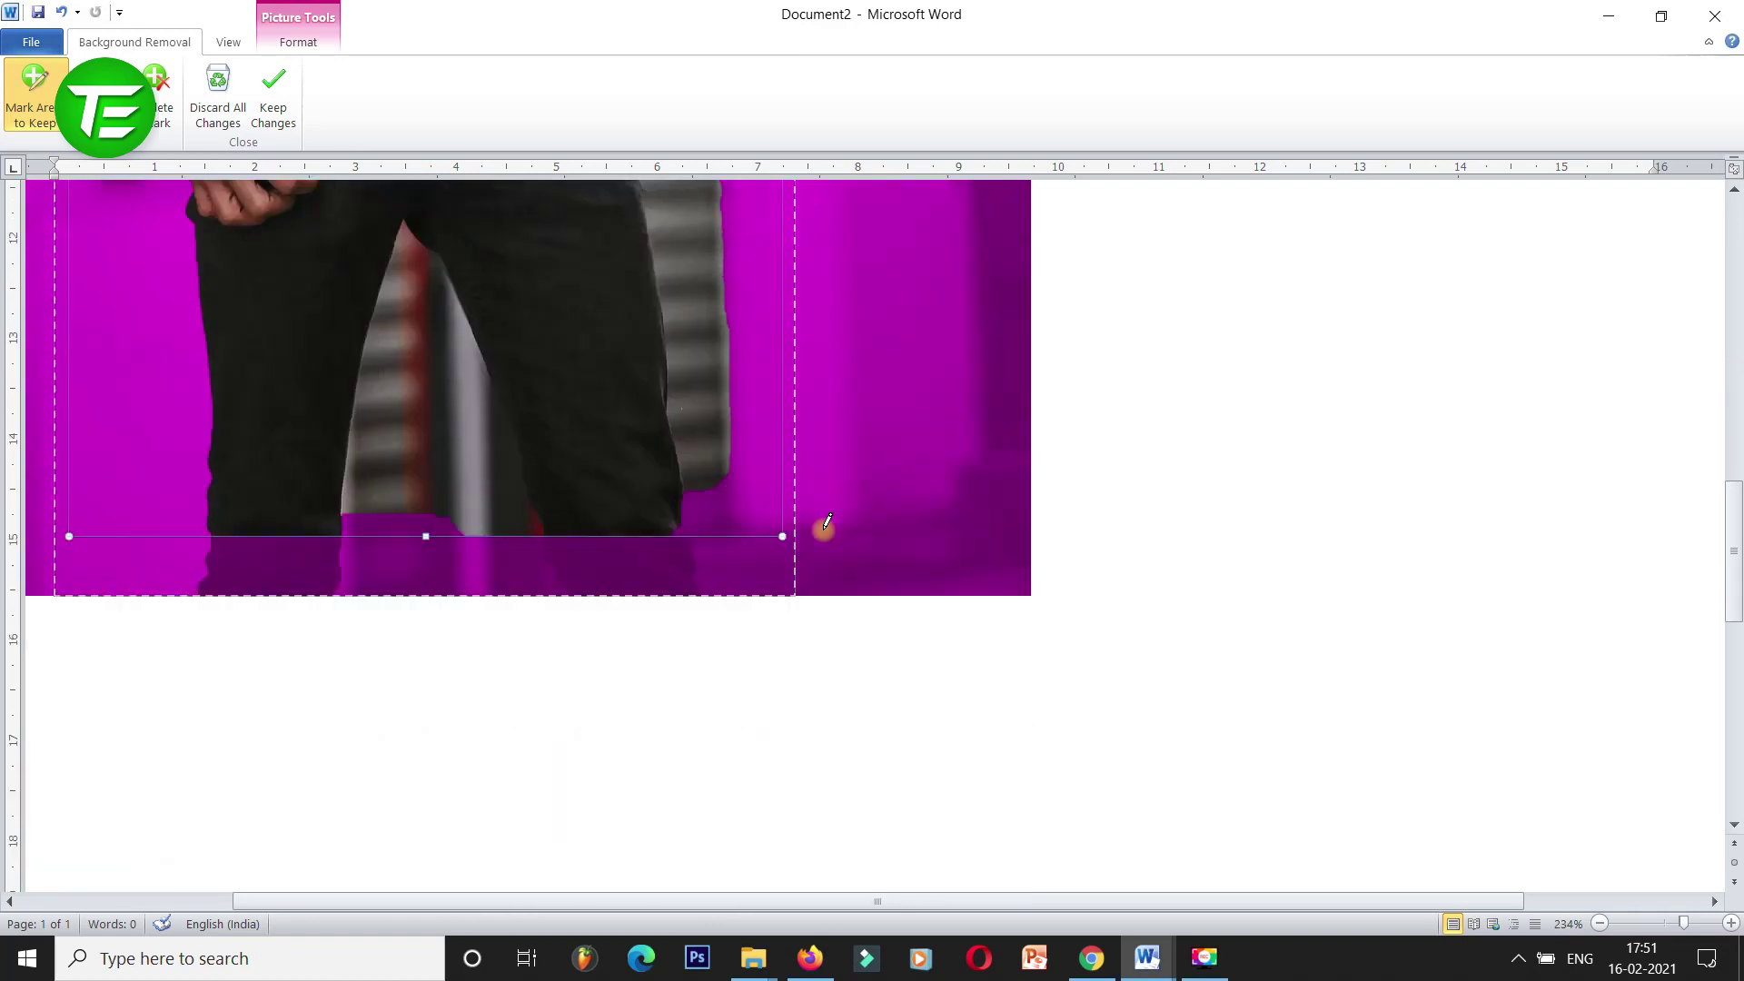
scroll(827, 523, "up", 4)
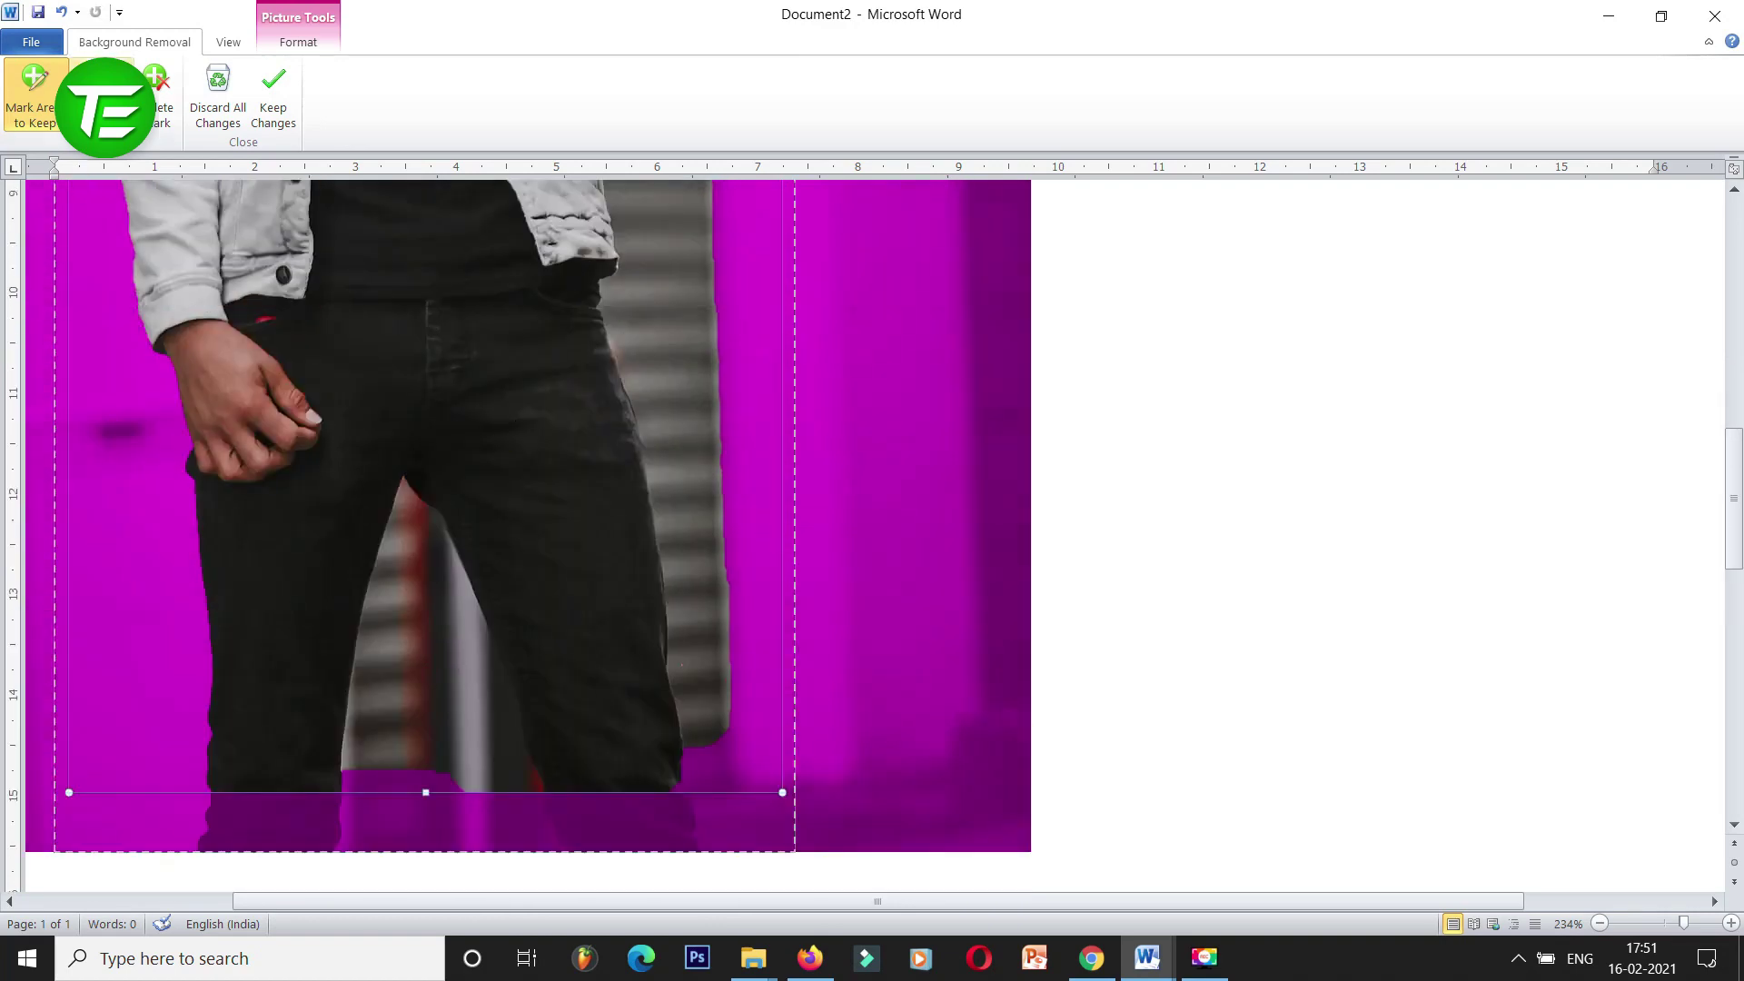
Mark the gap between the legs and the background beside the right leg for removal.
left_click(100, 86)
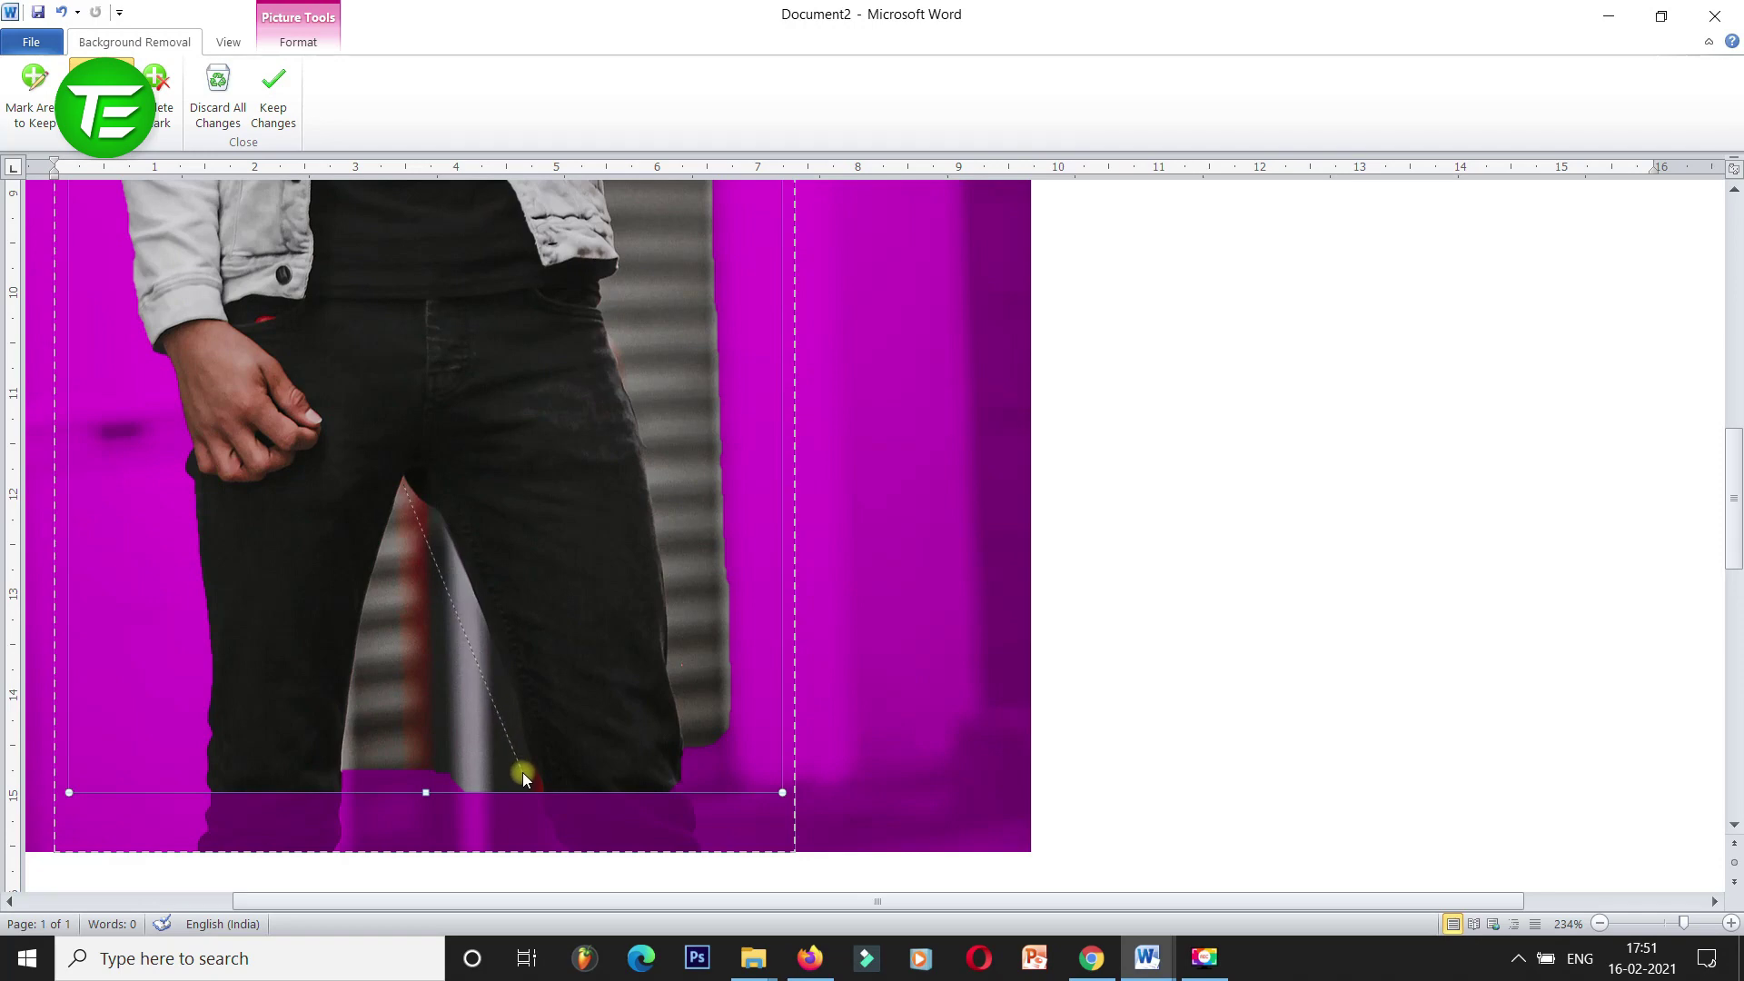
left_click_drag(523, 772, 528, 777)
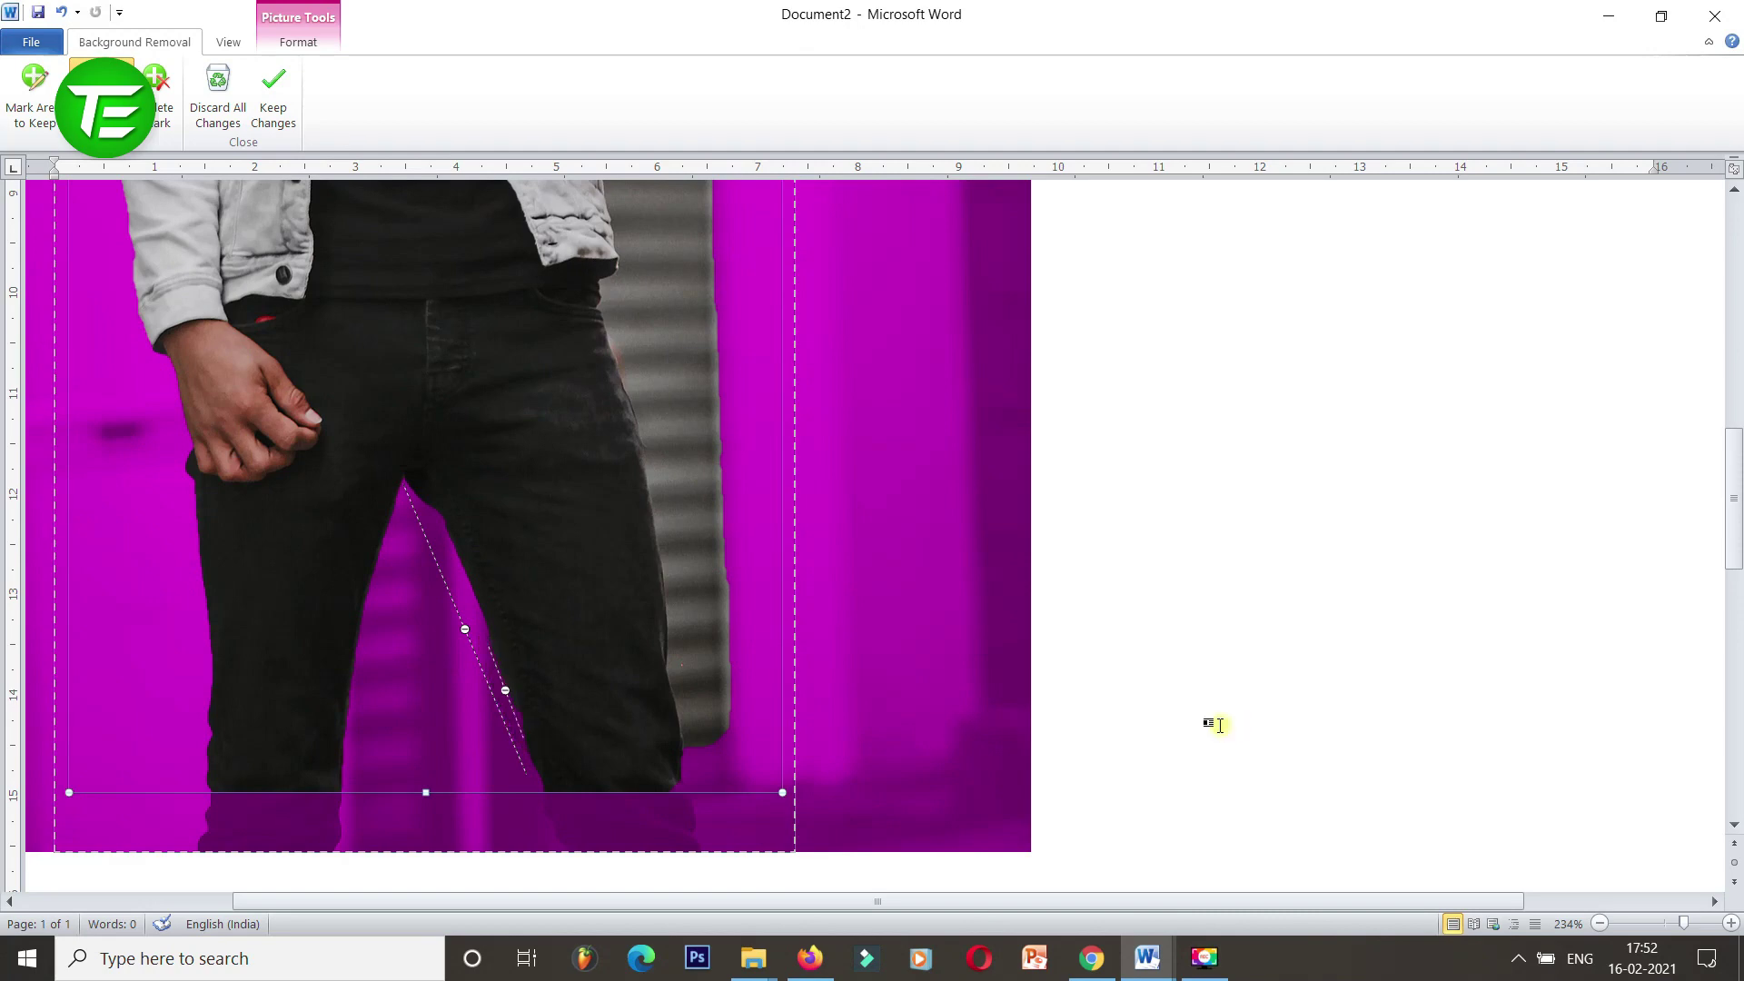
scroll(1059, 727, "up", 3)
scroll(1059, 727, "up", 2)
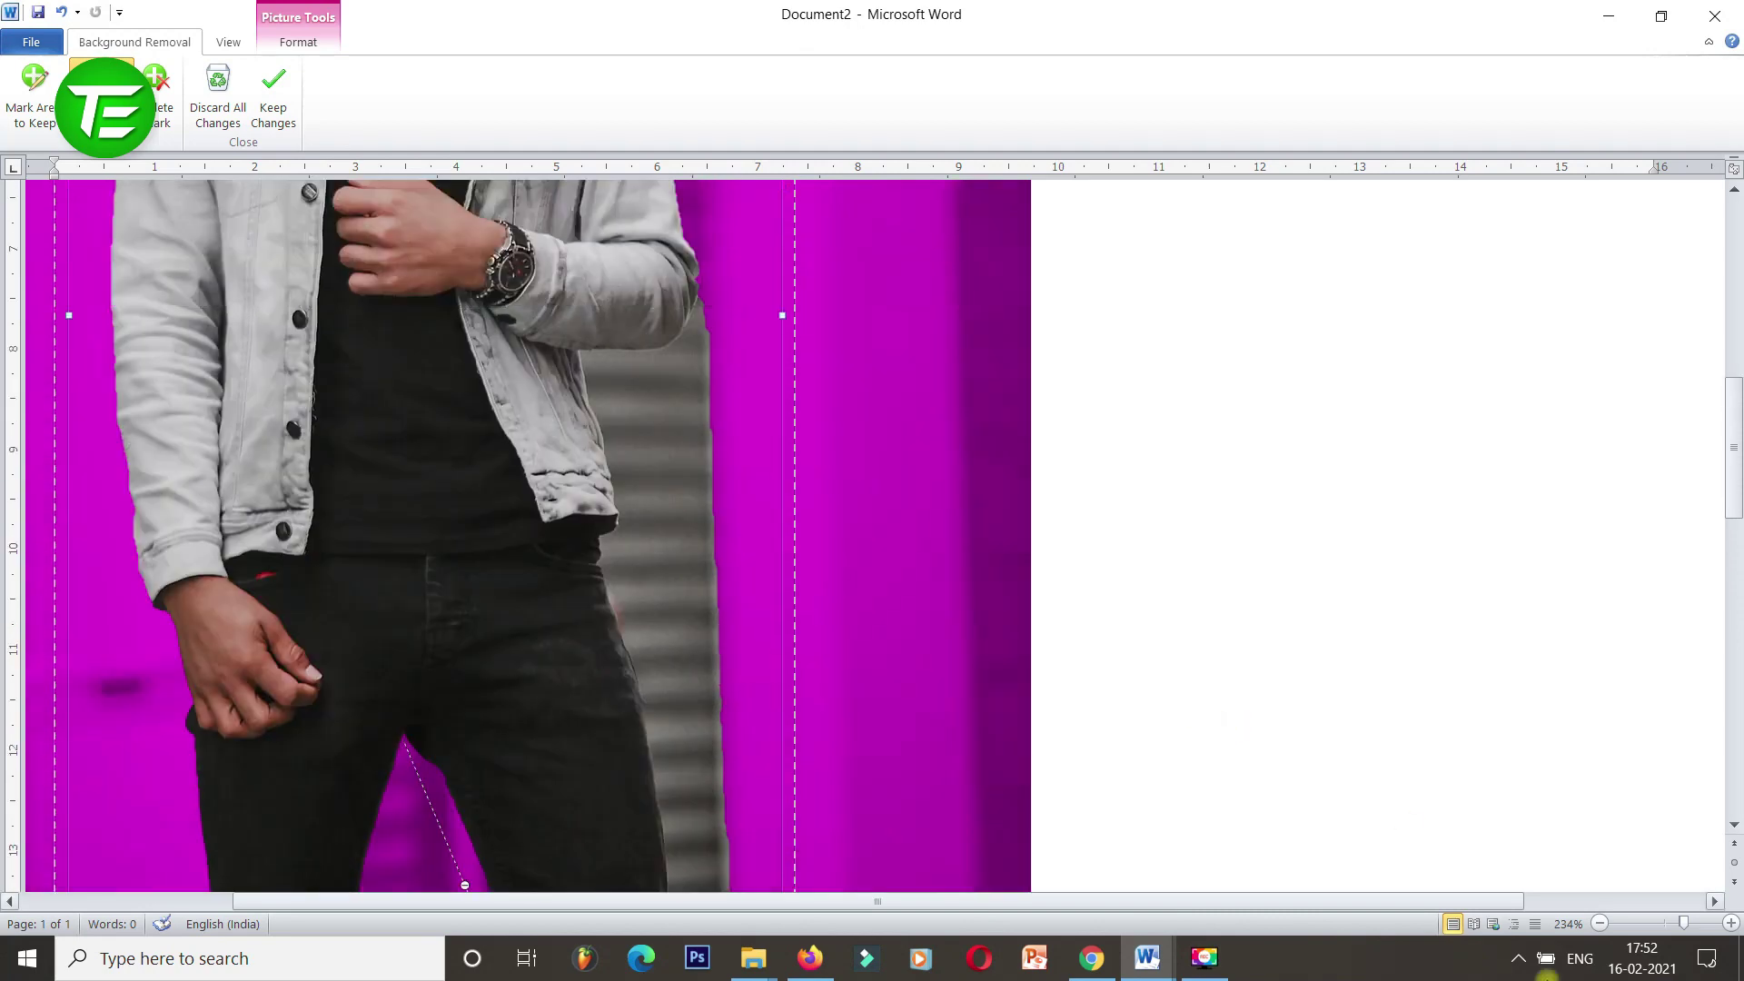
left_click(1599, 924)
left_click(1599, 924)
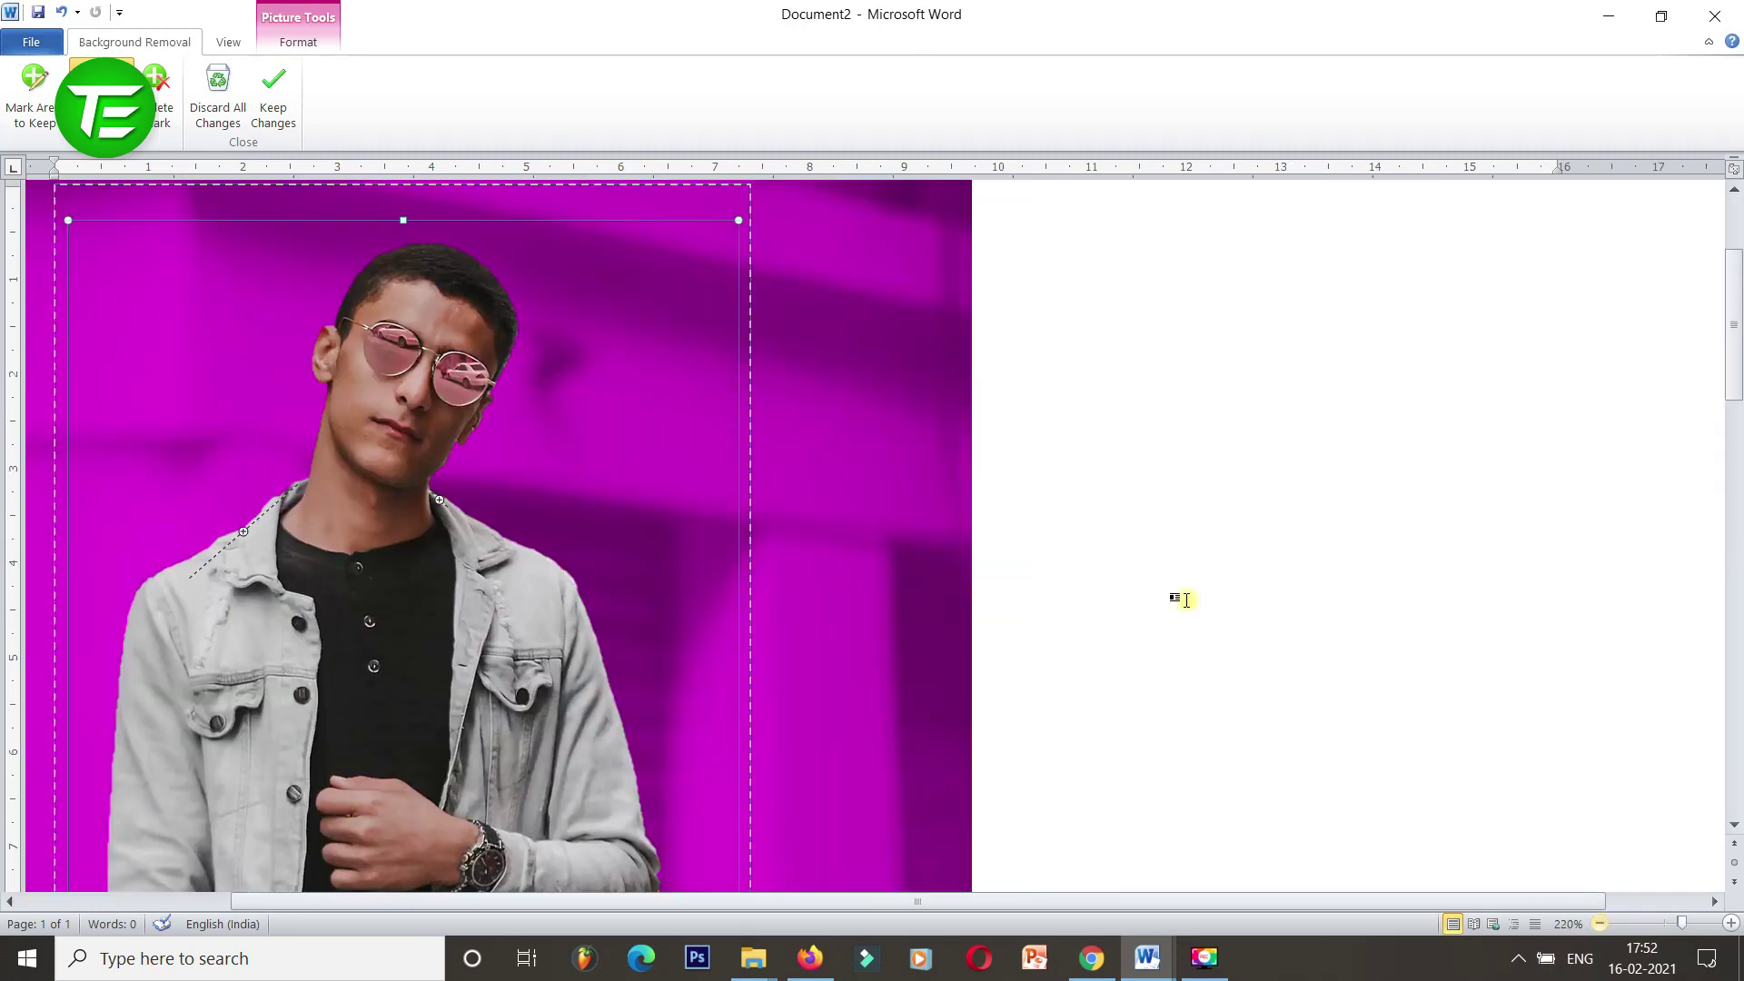
scroll(1173, 595, "down", 5)
scroll(1072, 610, "down", 2)
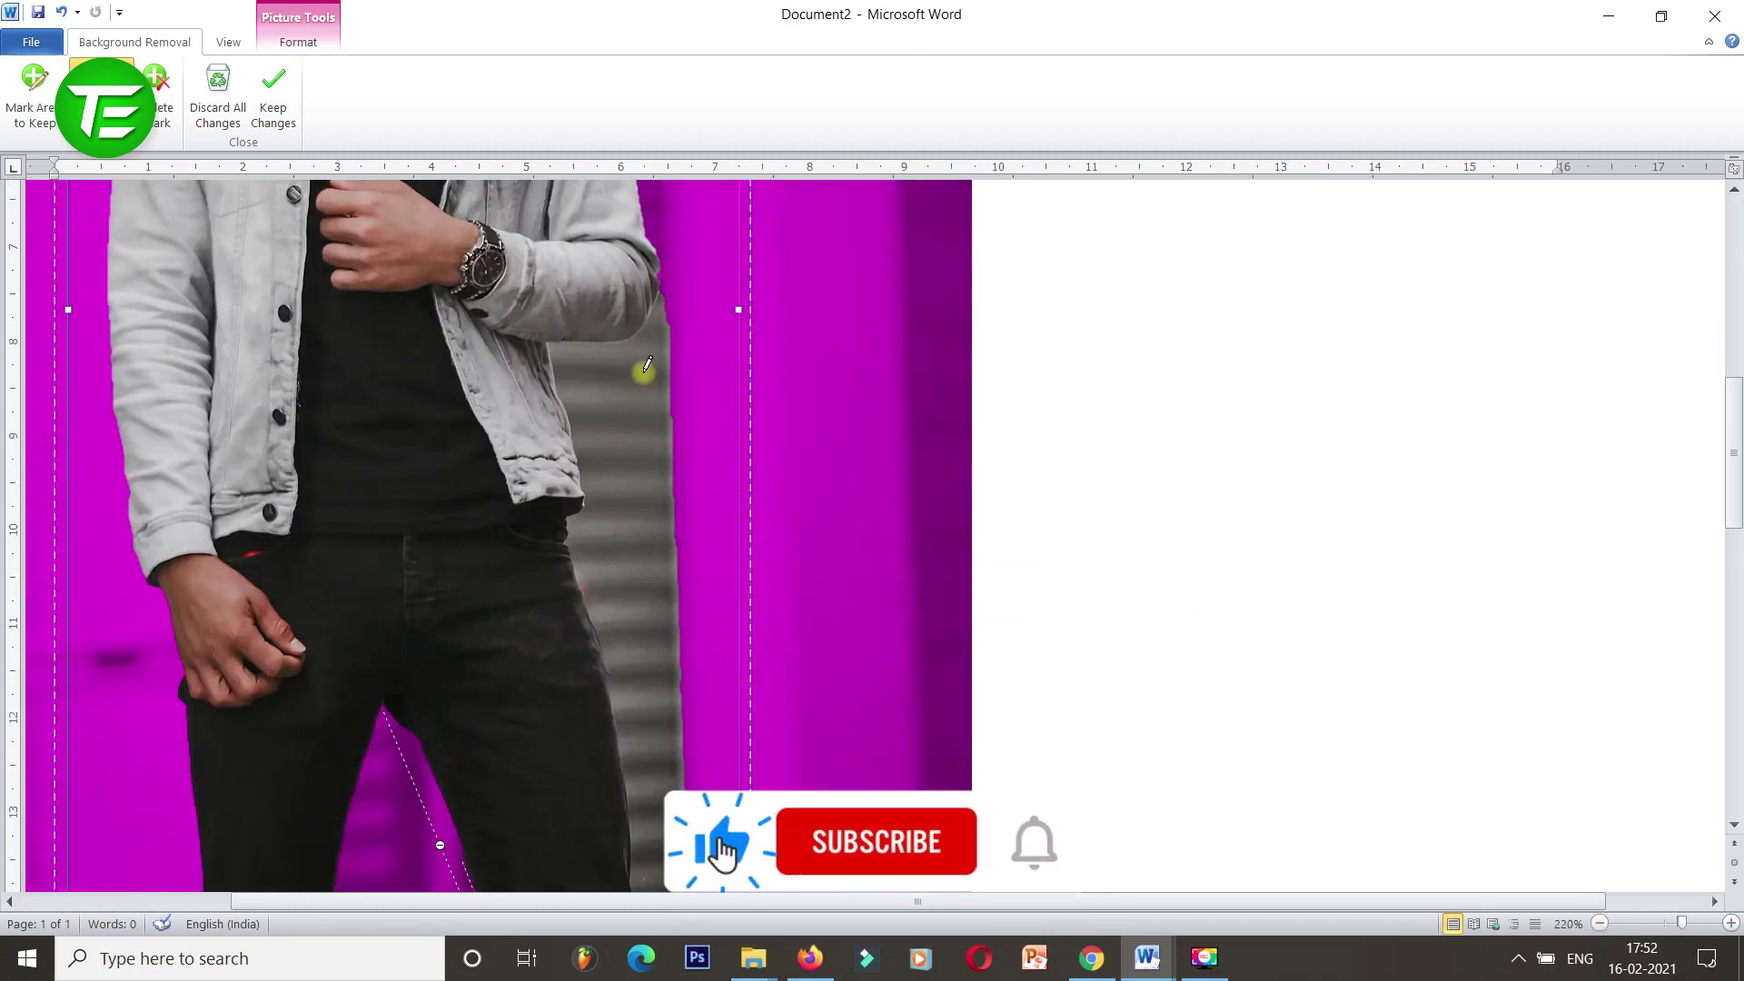
scroll(667, 415, "down", 2)
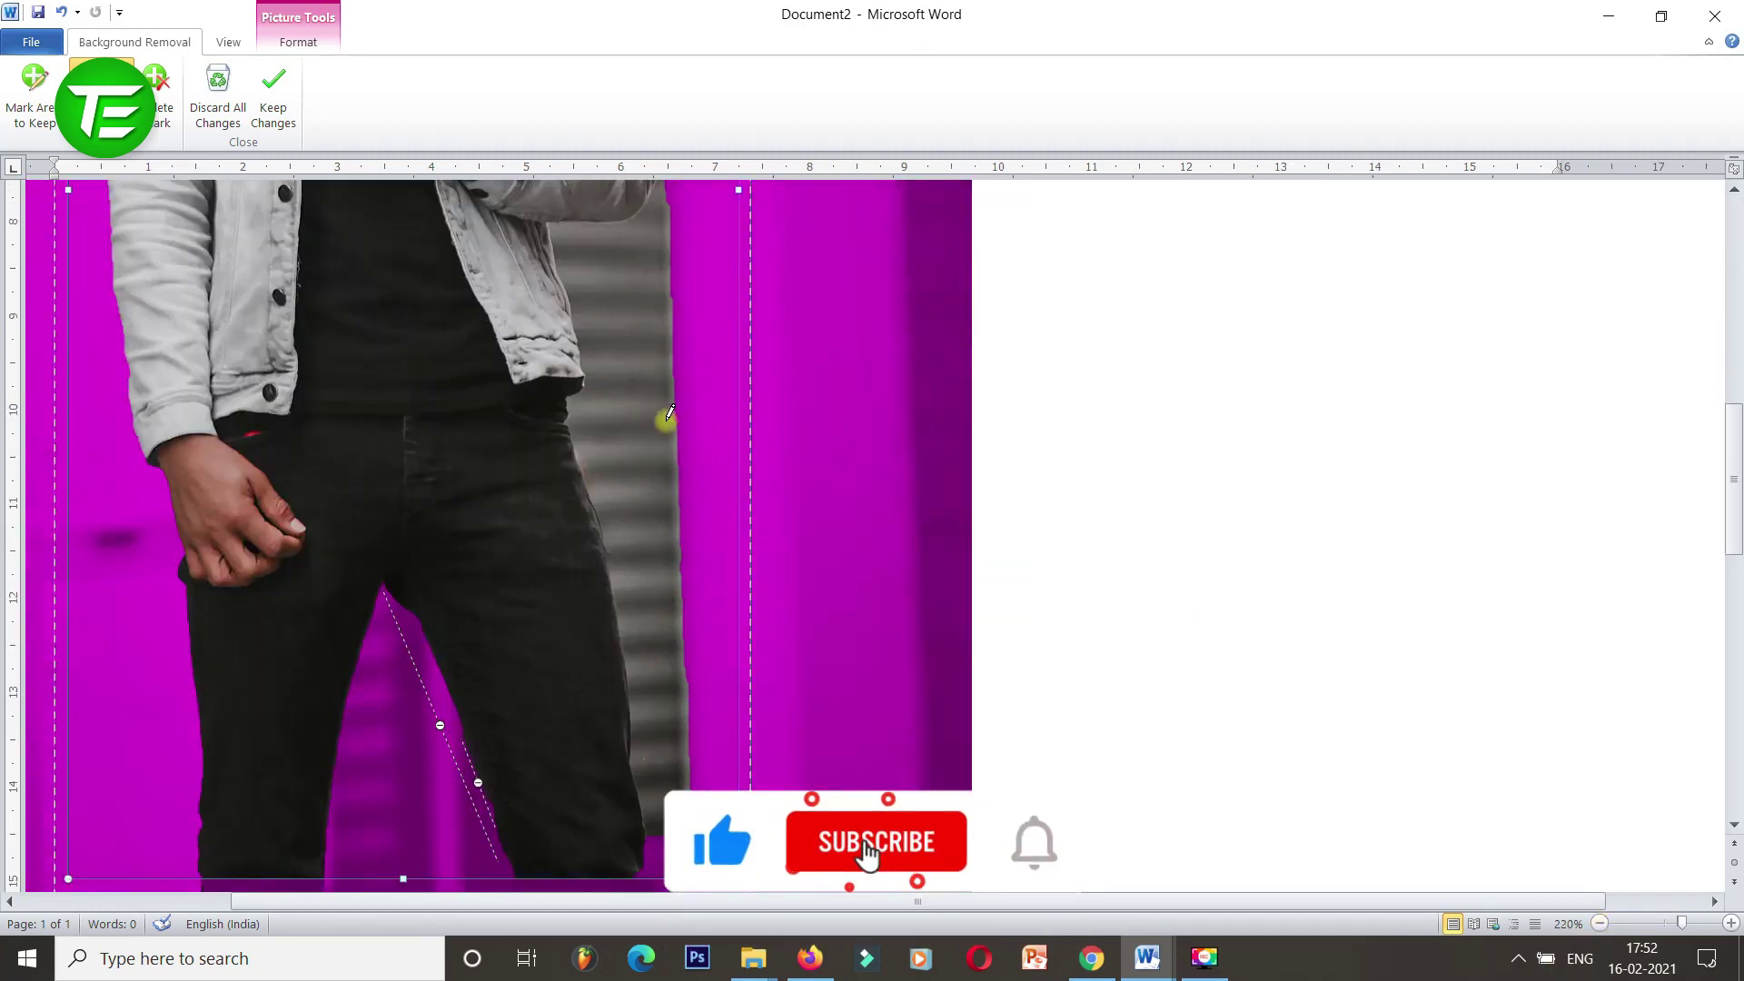
left_click(1599, 924)
left_click(1599, 923)
left_click(1599, 923)
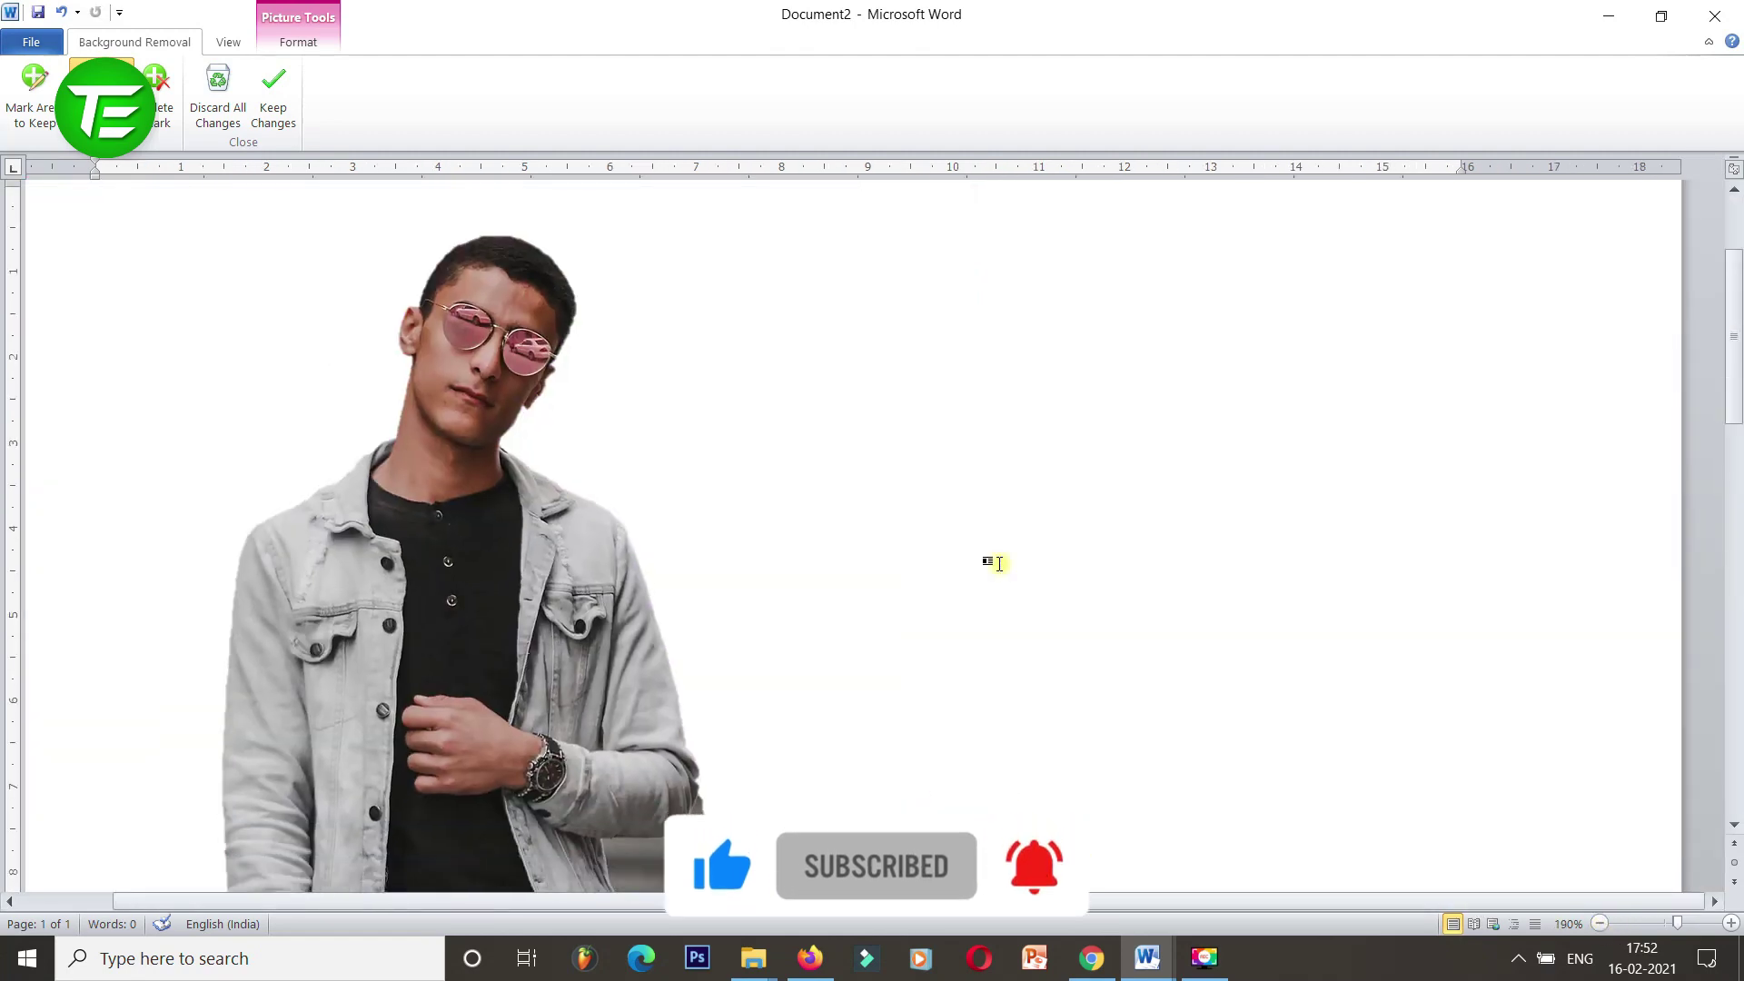
scroll(995, 563, "down", 8)
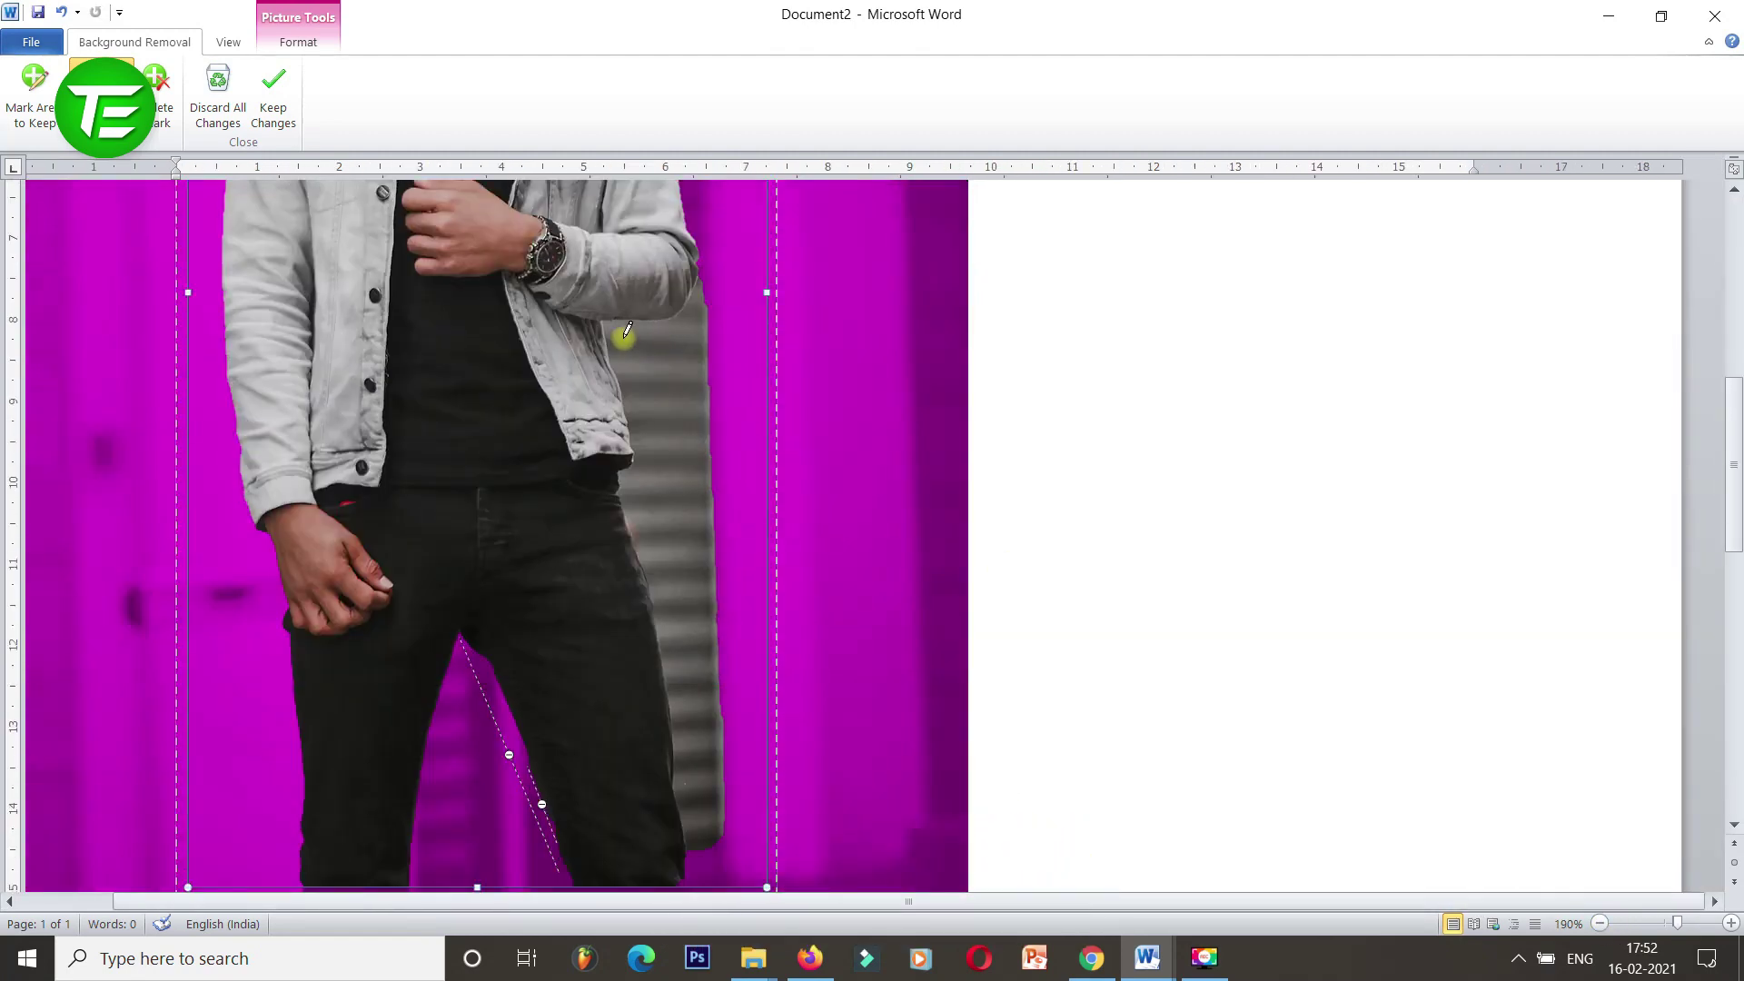
left_click_drag(623, 341, 707, 829)
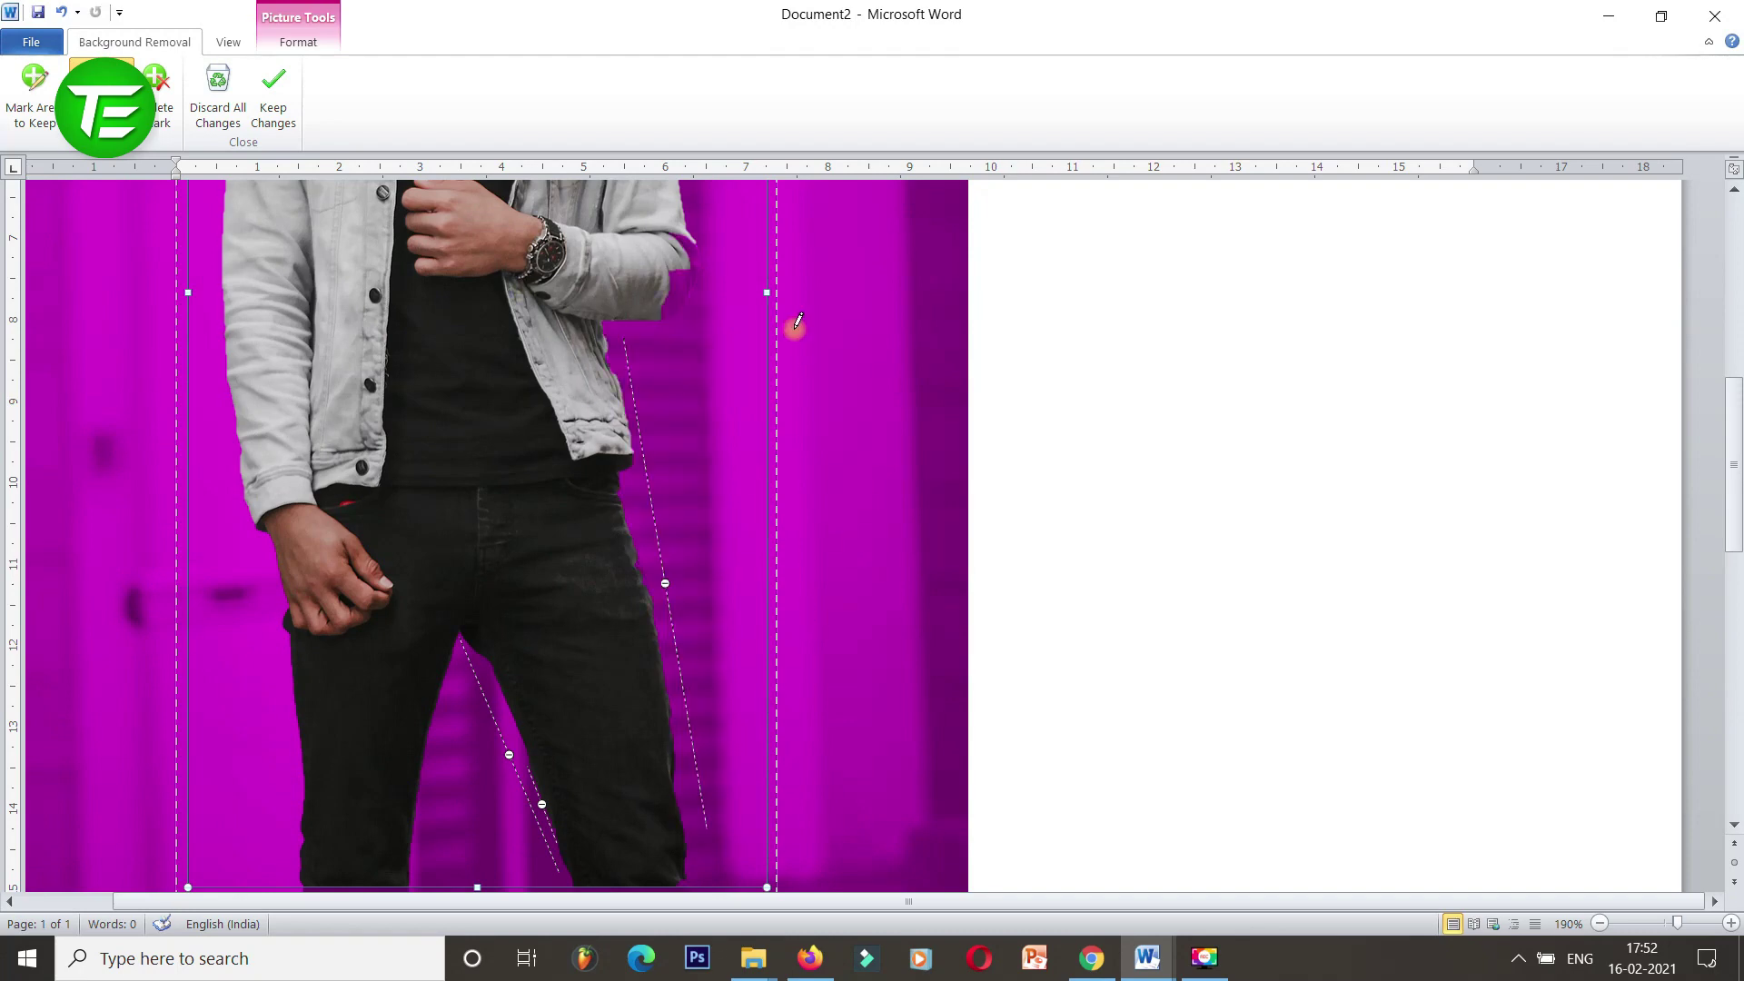
Mark the right sleeve and jacket edge as kept, then apply Keep Changes.
left_click(35, 125)
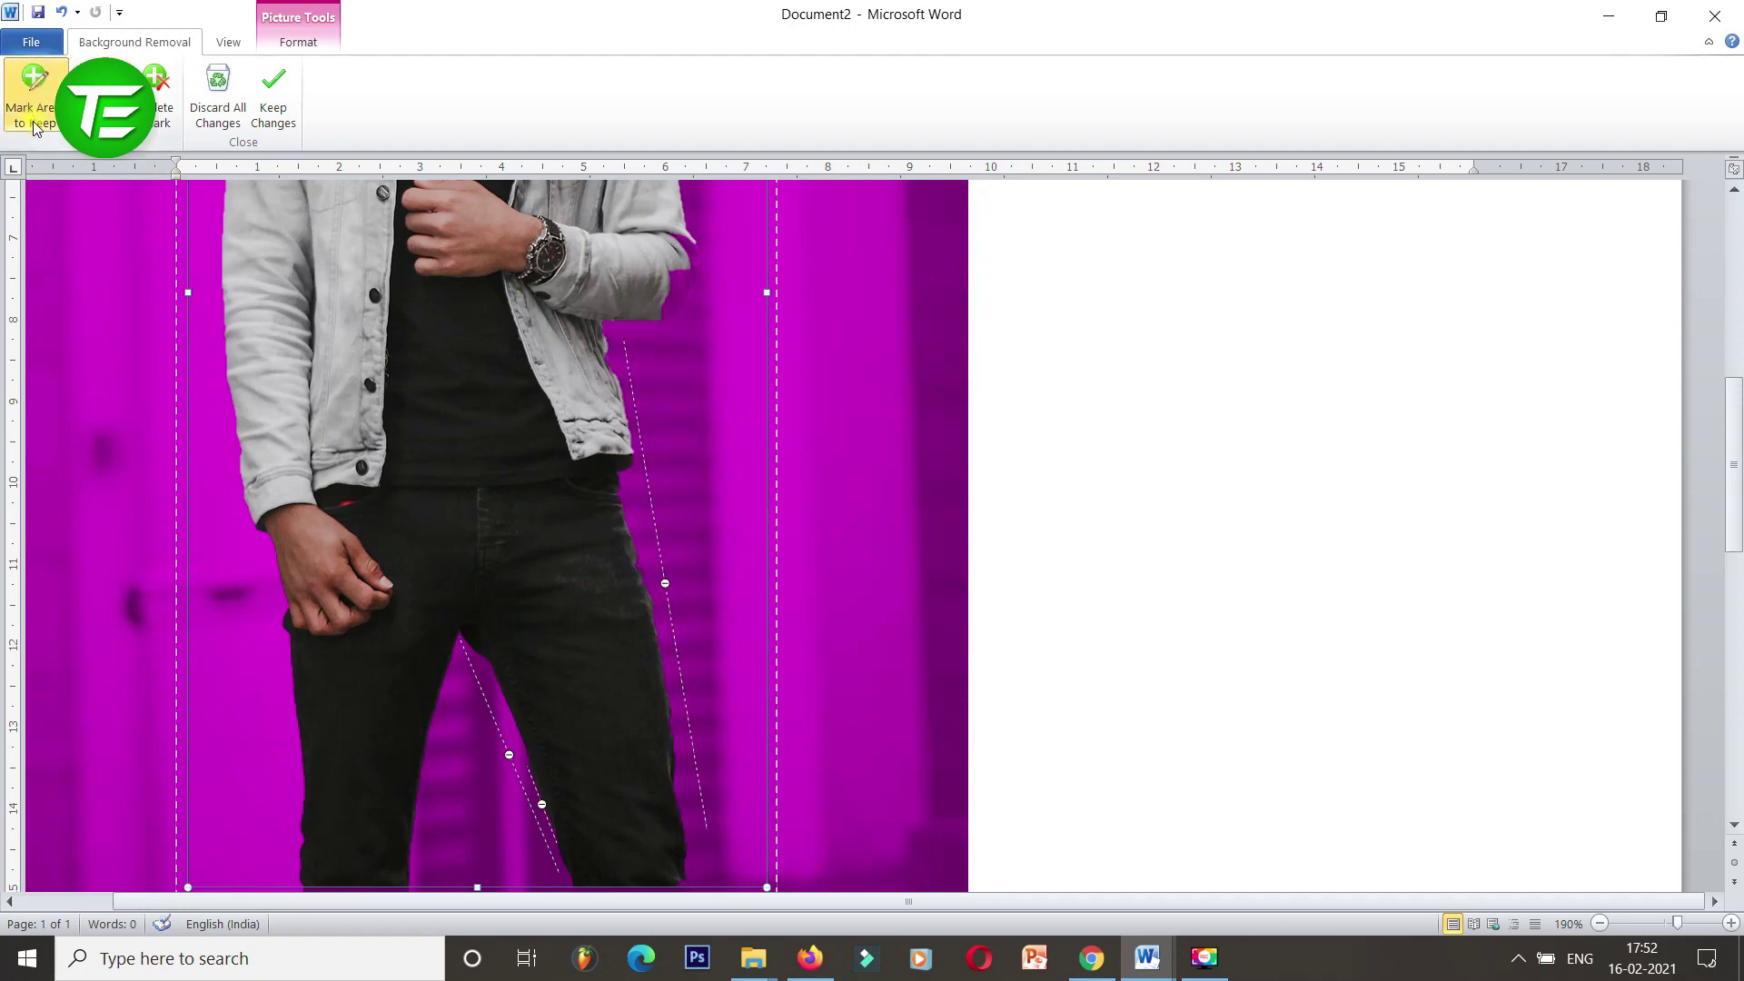
left_click_drag(672, 306, 688, 260)
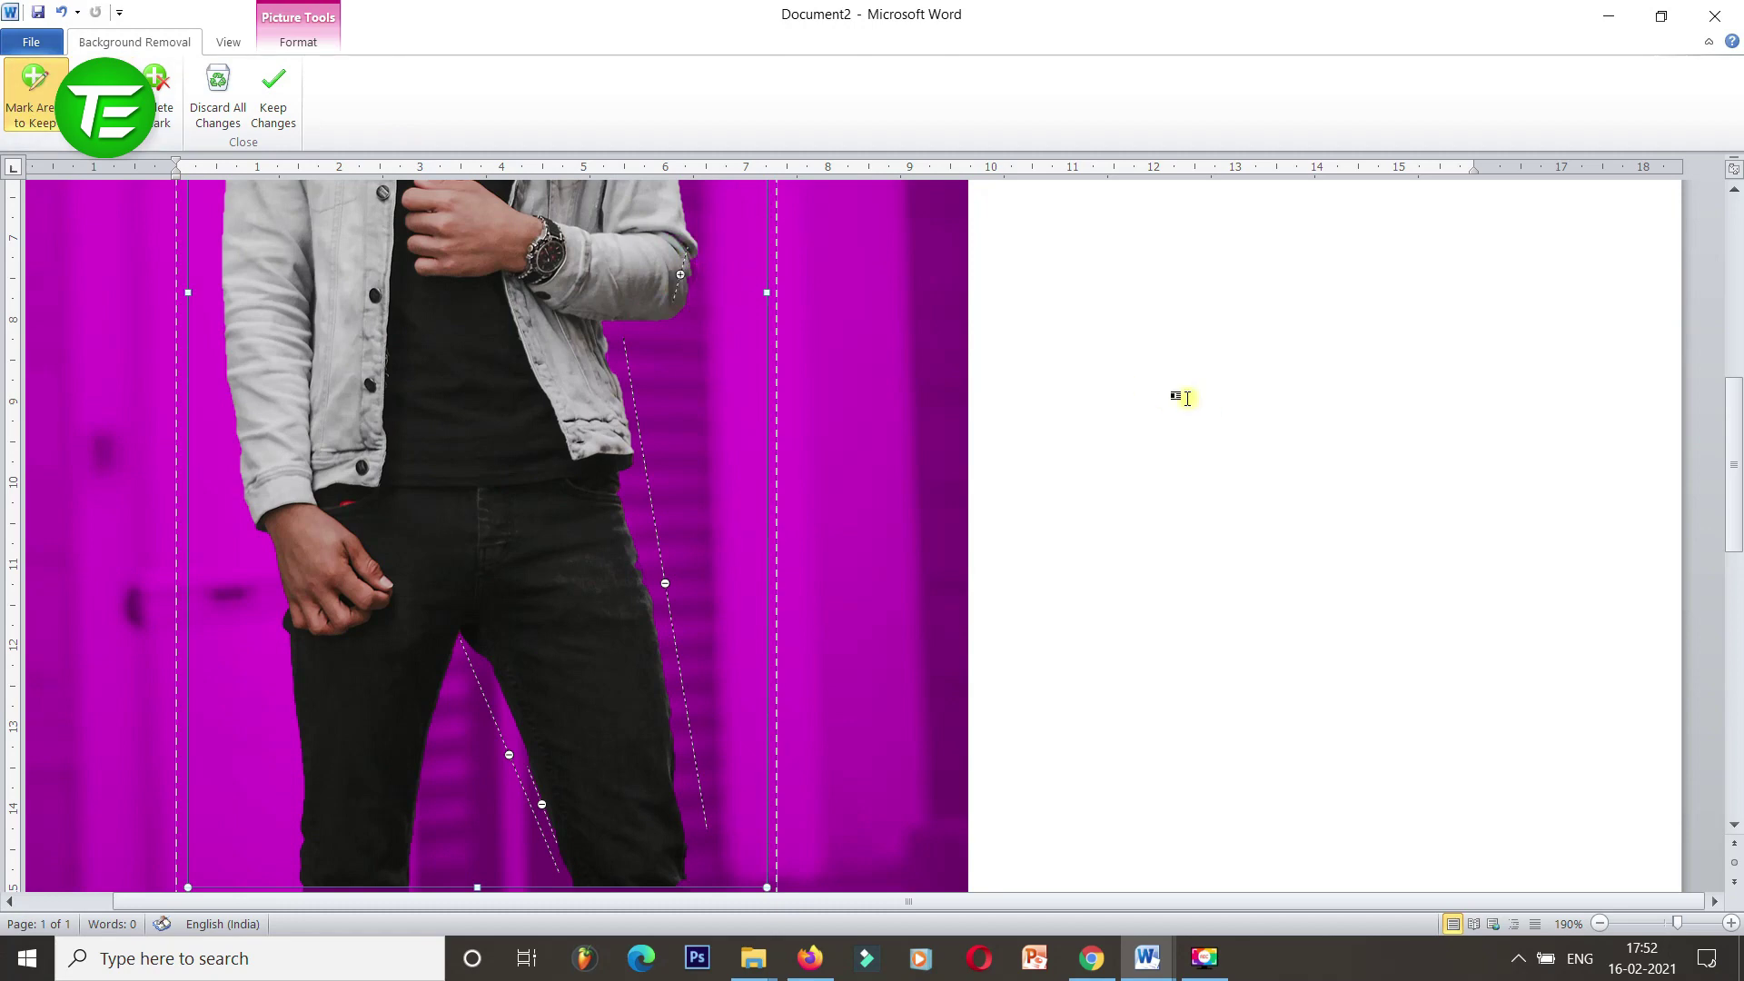
left_click_drag(692, 272, 696, 293)
left_click_drag(682, 445, 683, 443)
left_click_drag(1676, 924, 1664, 924)
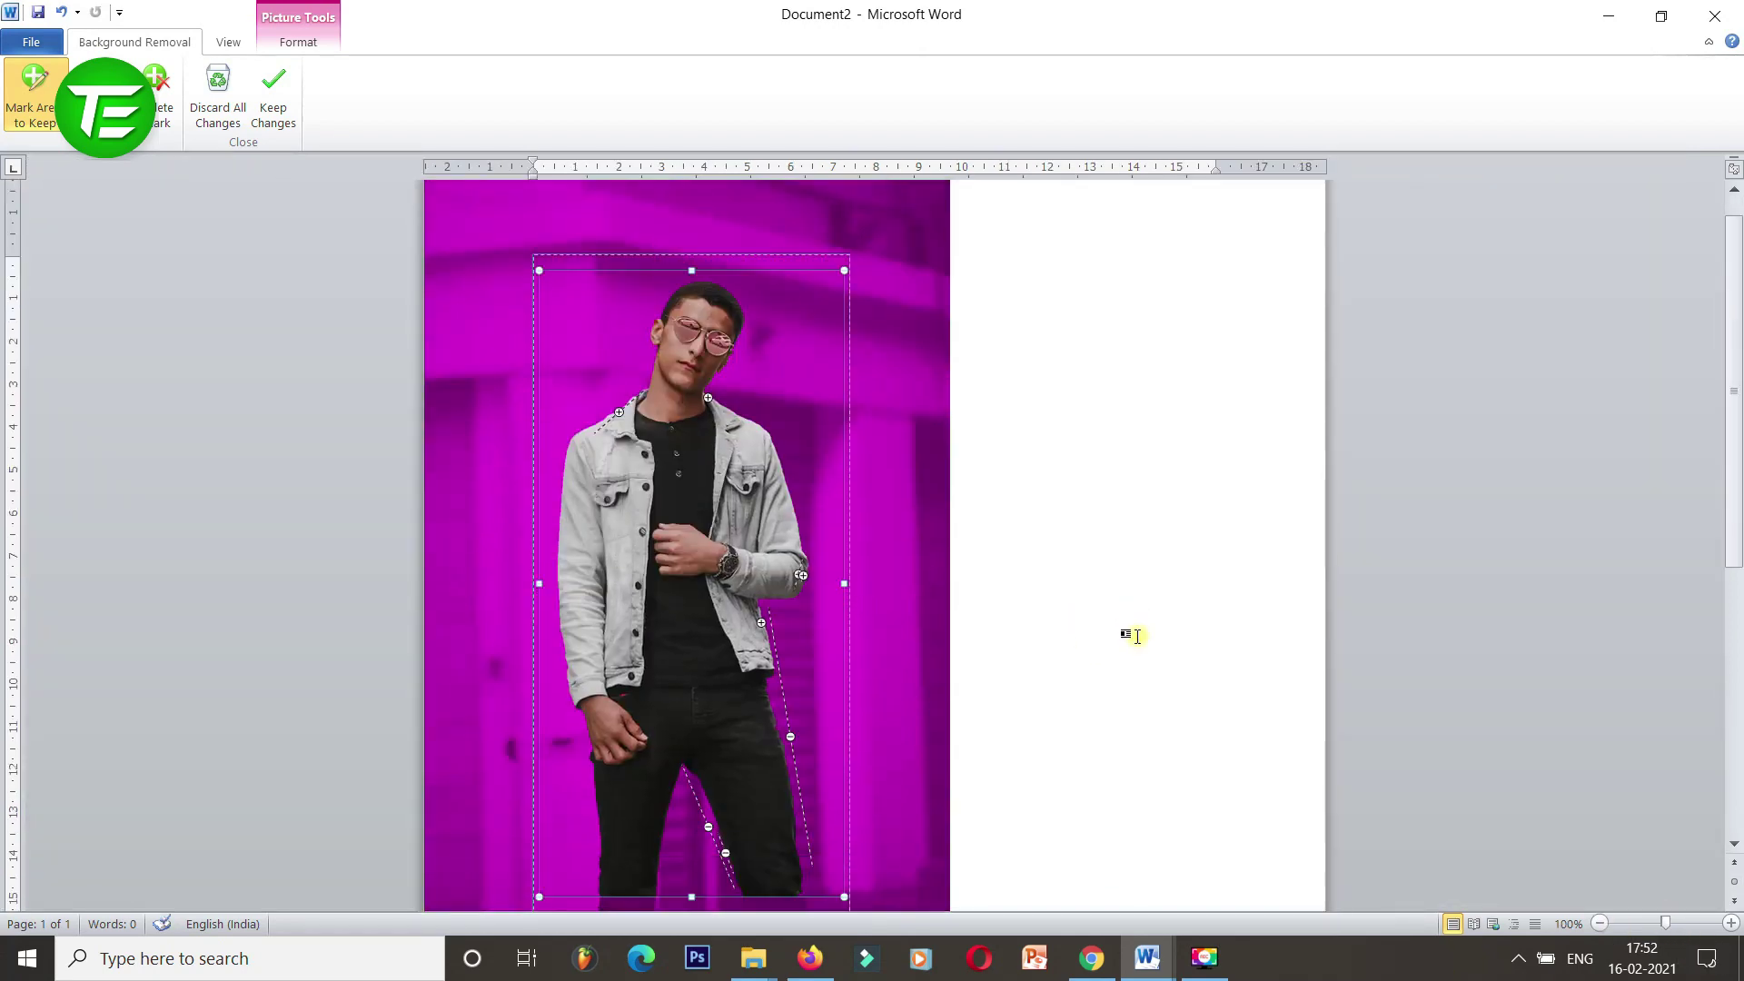
left_click(272, 91)
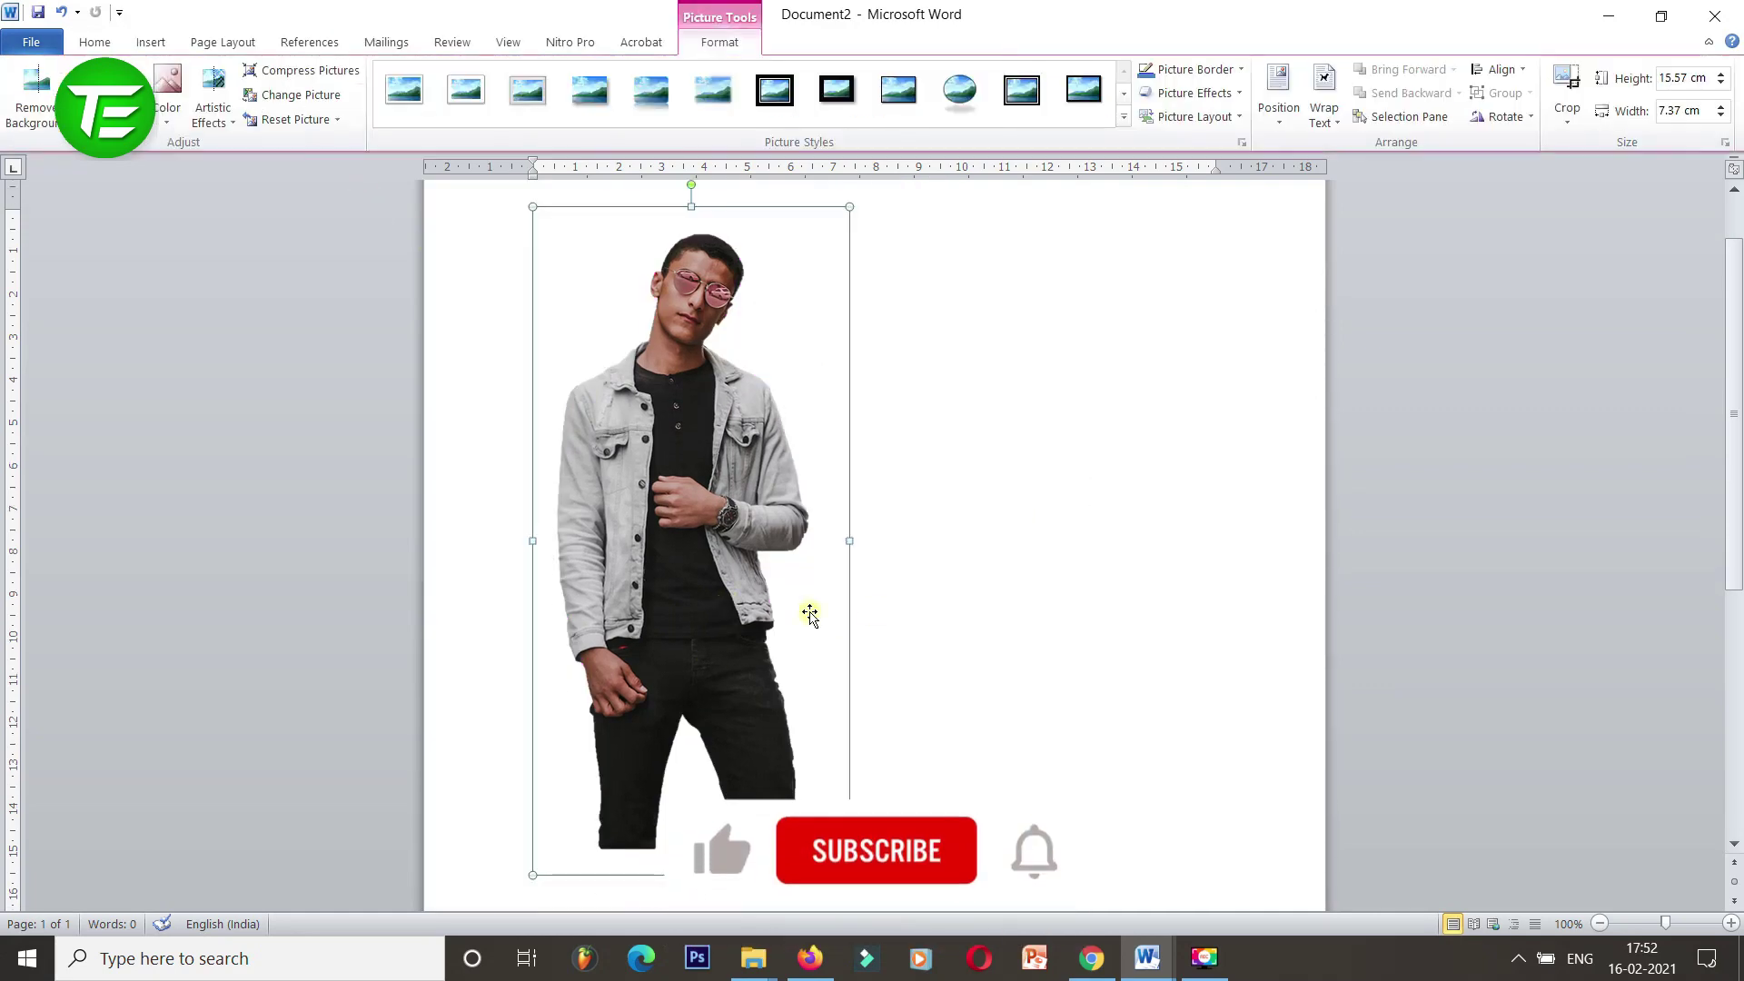
Crop the empty space off the bottom of the cut-out picture.
scroll(876, 606, "down", 1)
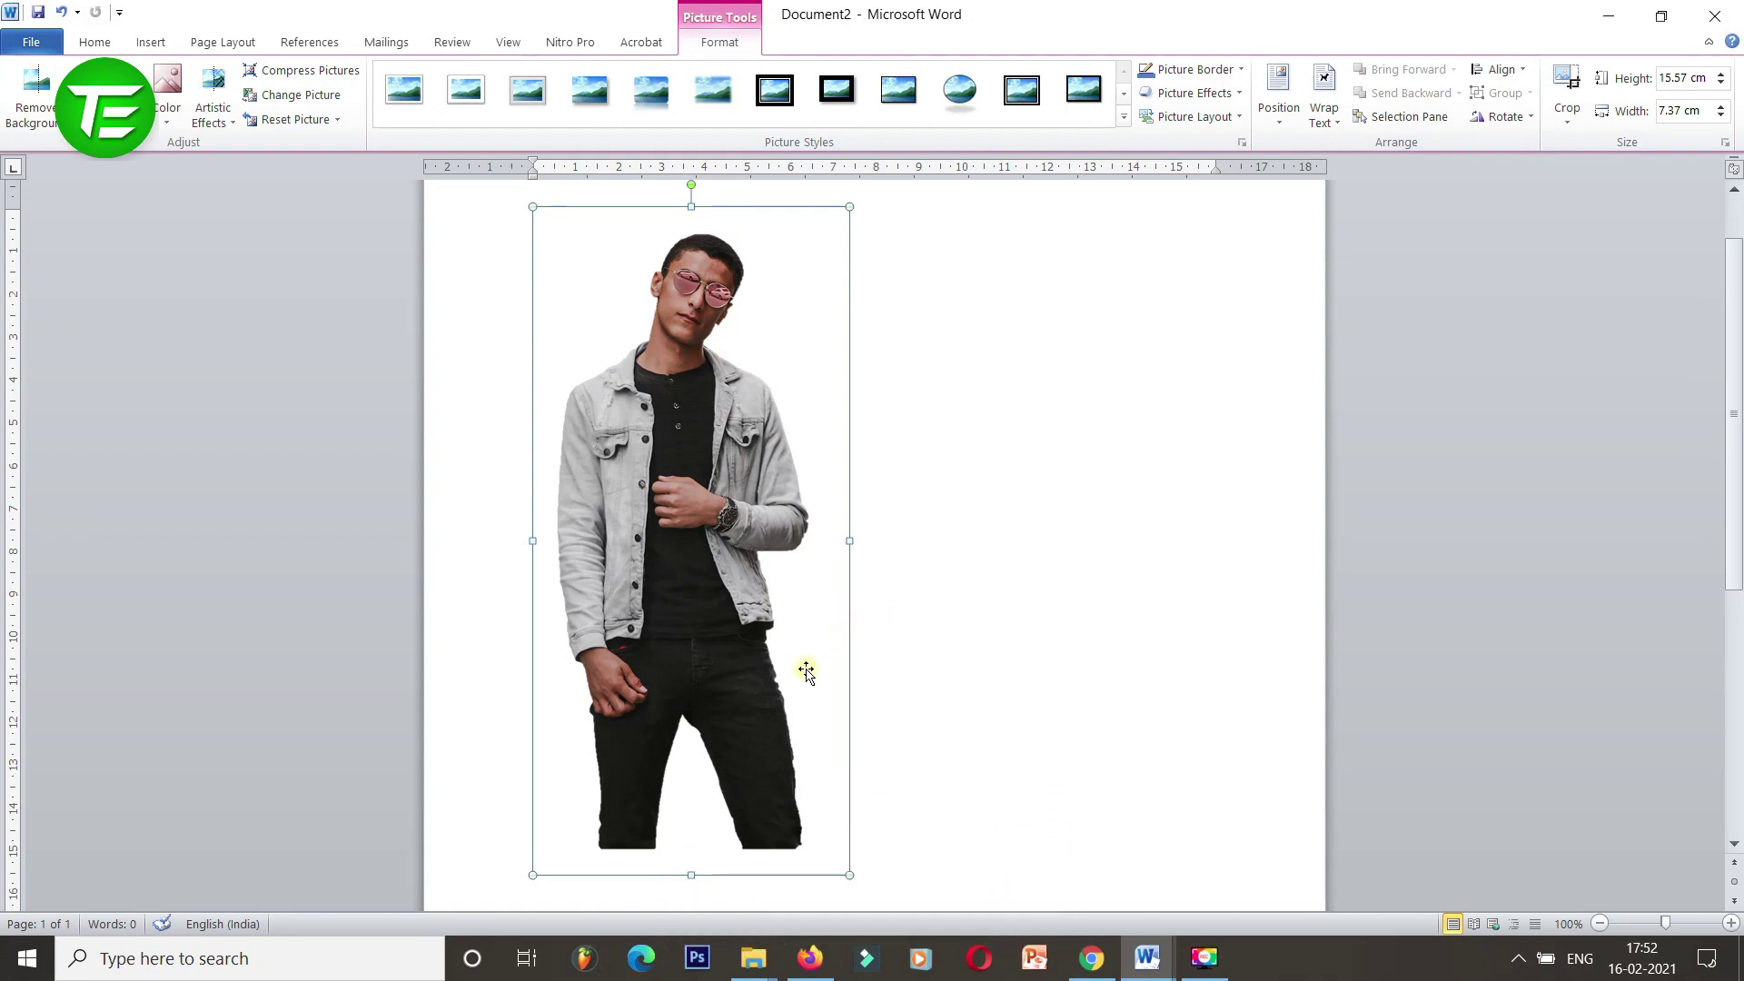
left_click(1566, 84)
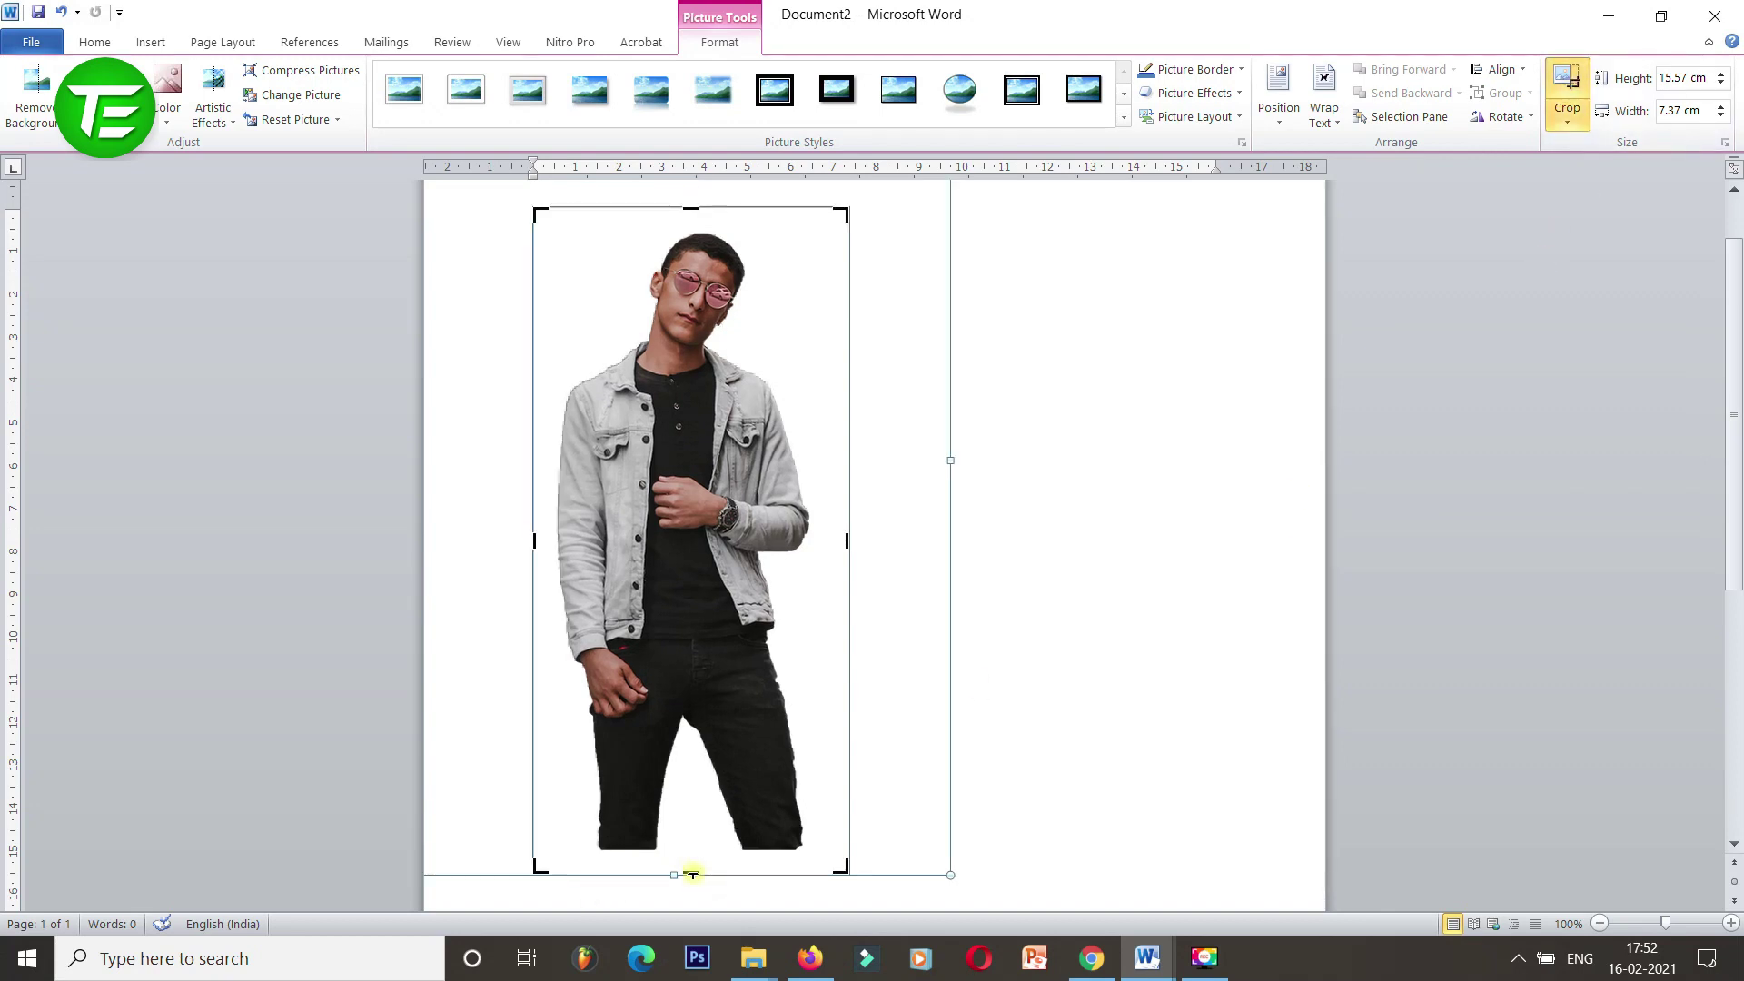
left_click_drag(691, 874, 693, 844)
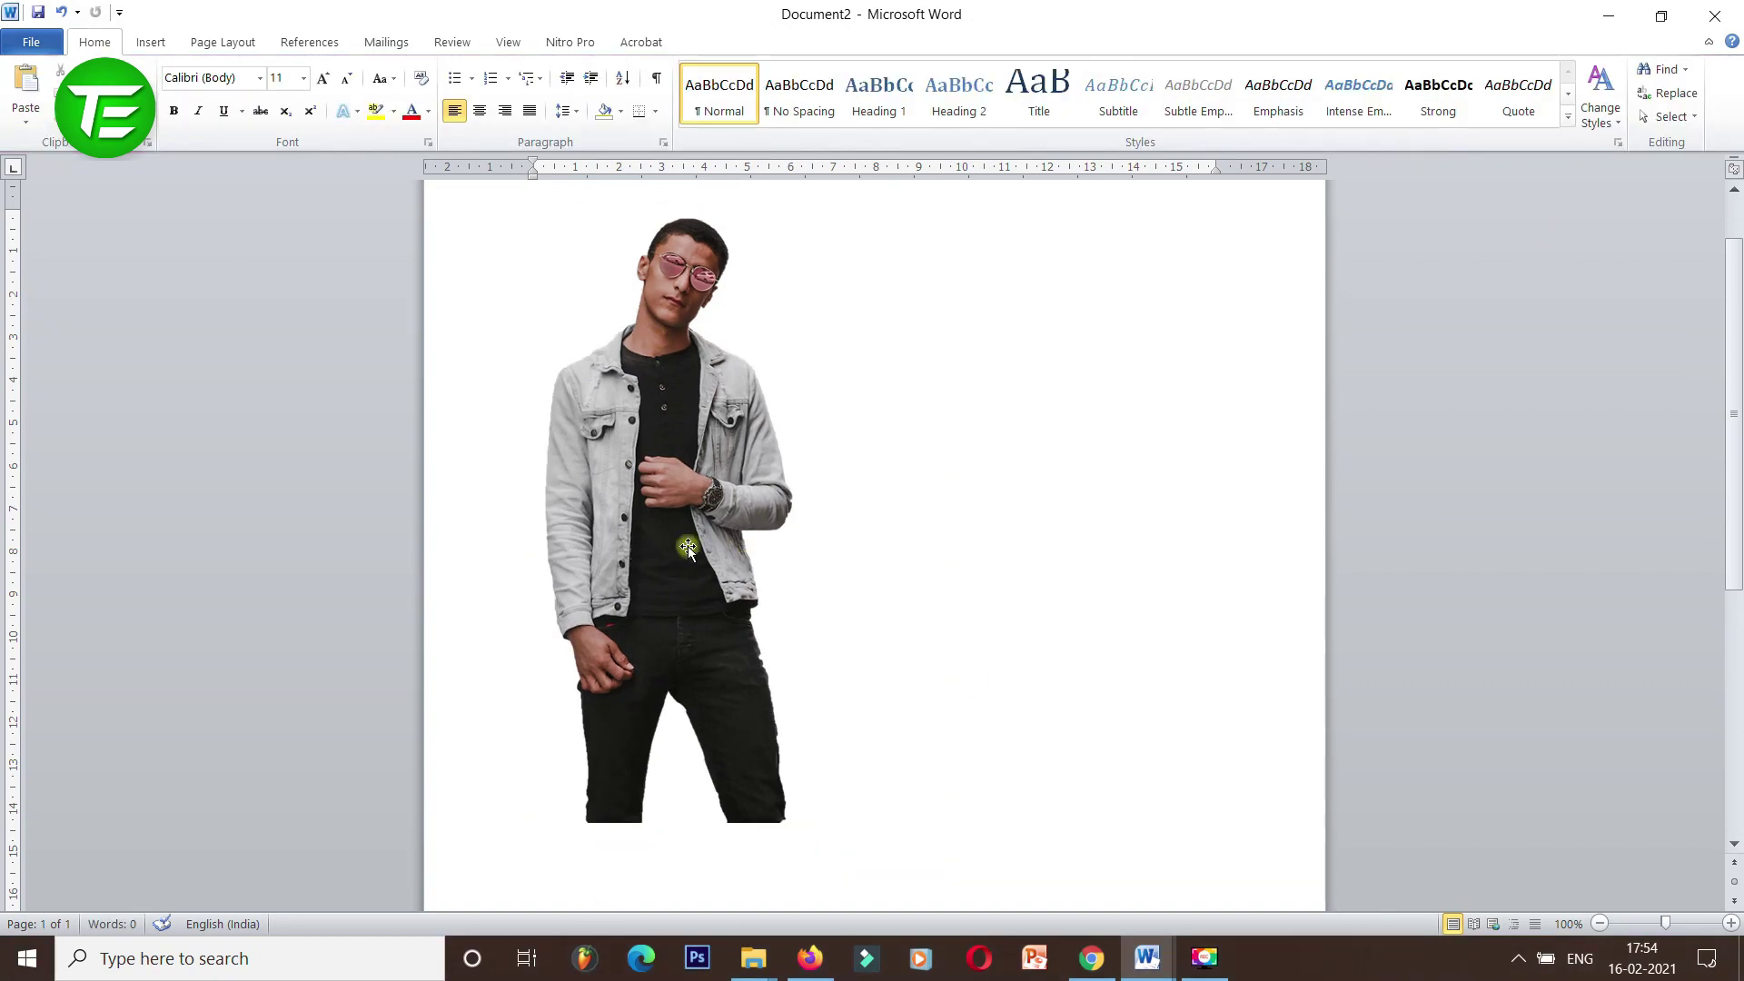
Save the cut-out as PNG picture 'Character' in Pictures, then delete it from the page.
left_click(674, 547)
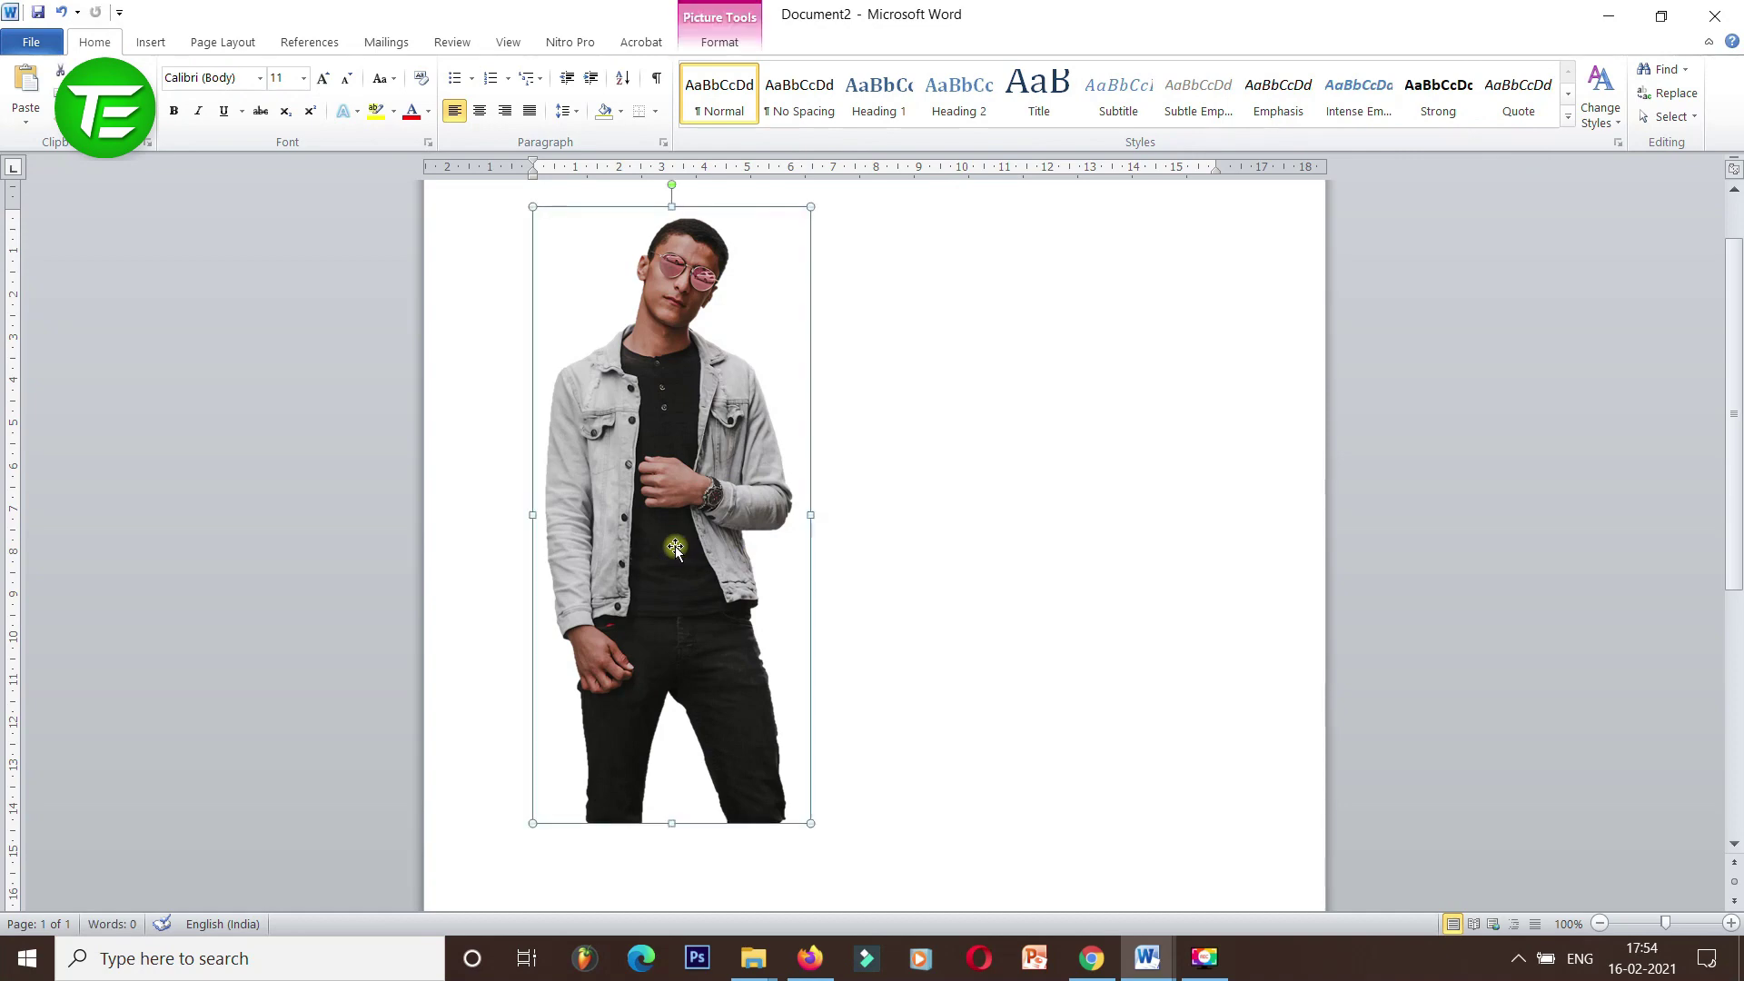
right_click(674, 547)
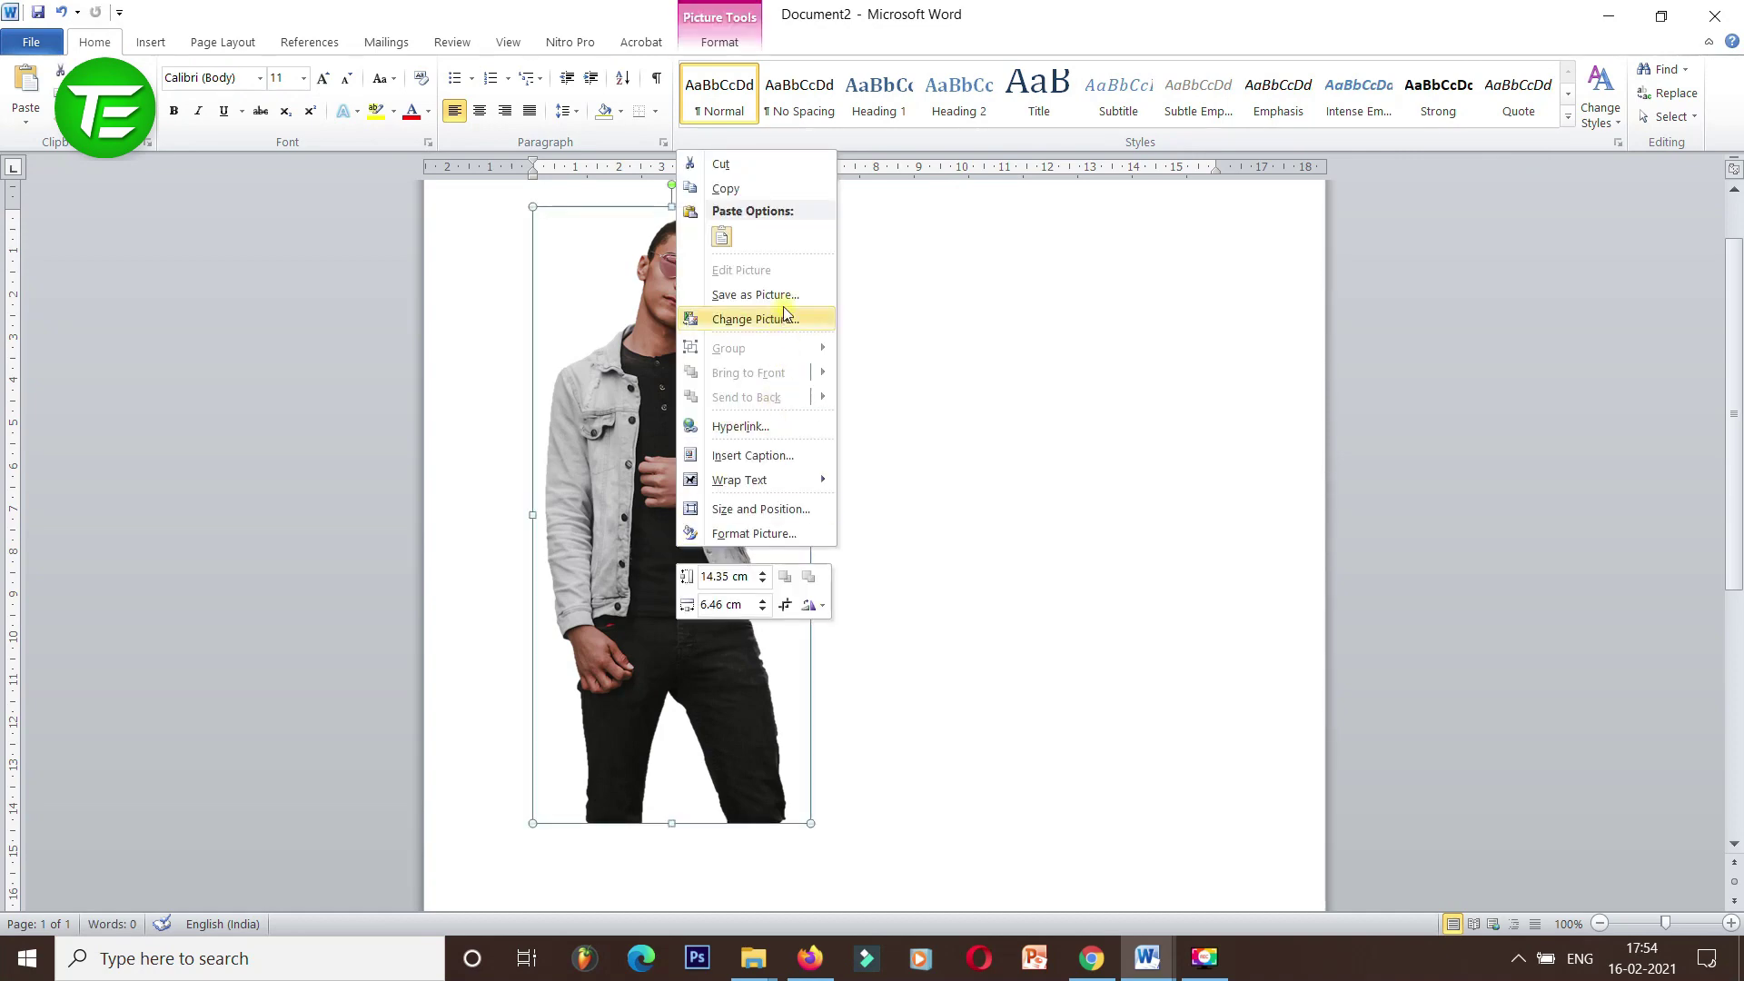
left_click(753, 294)
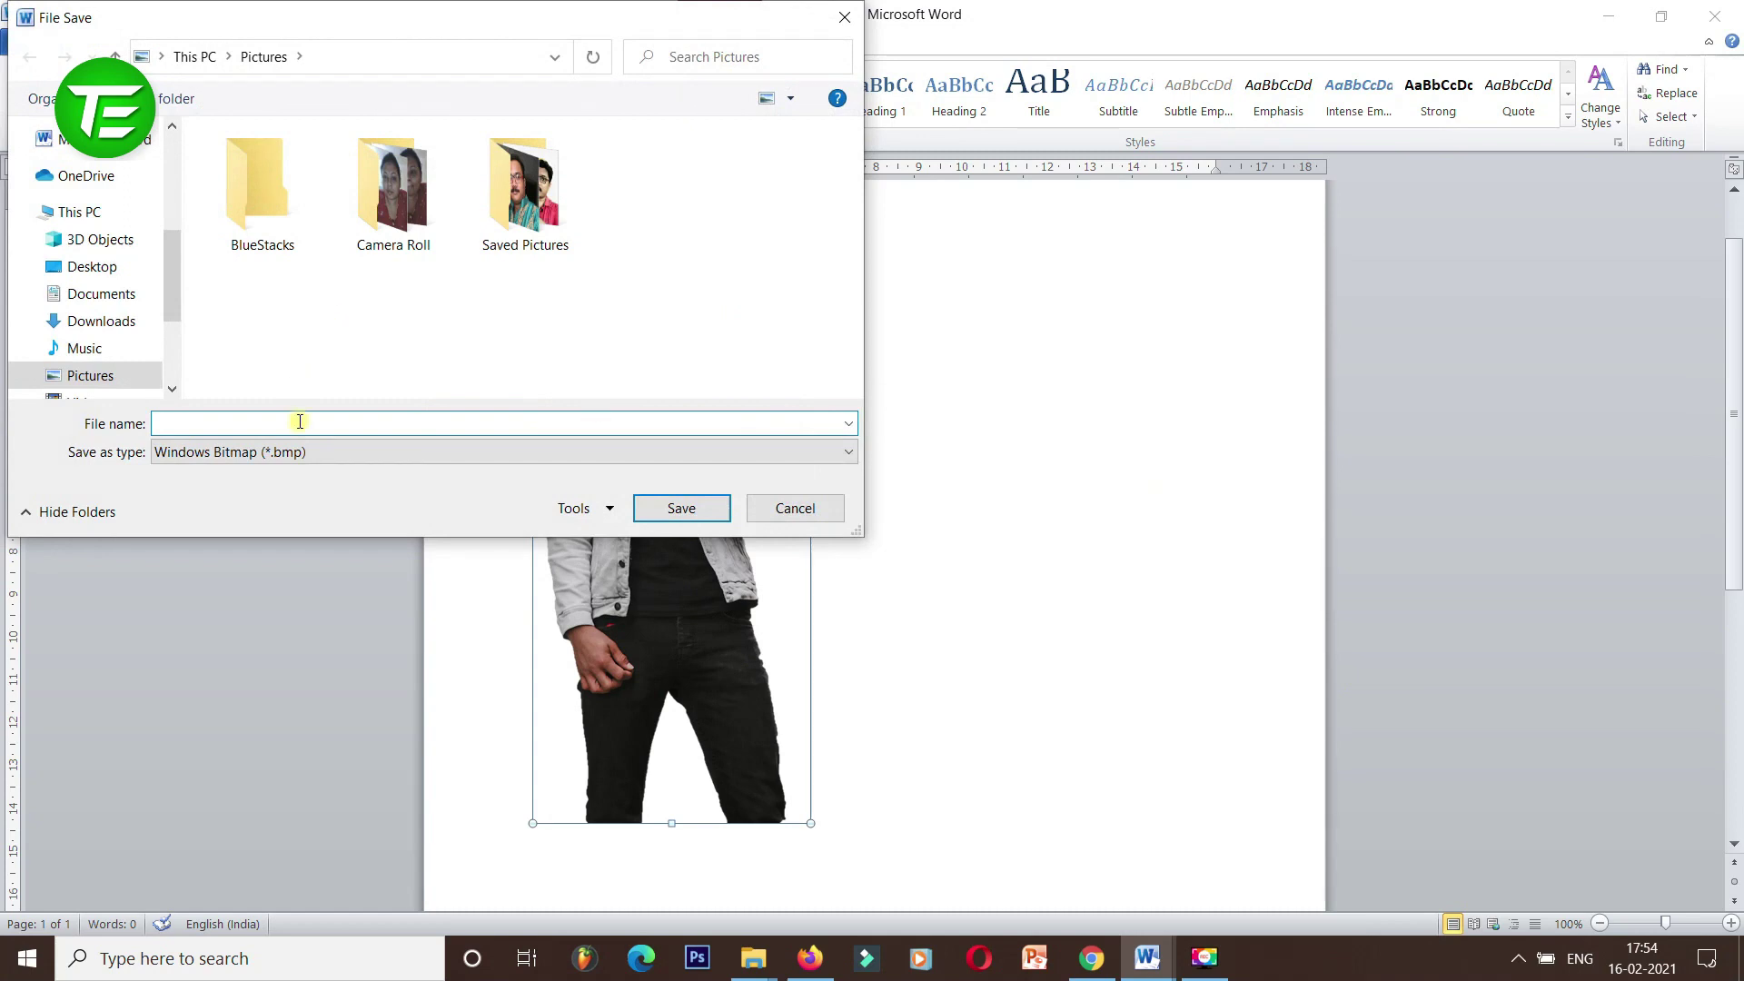
left_click(307, 451)
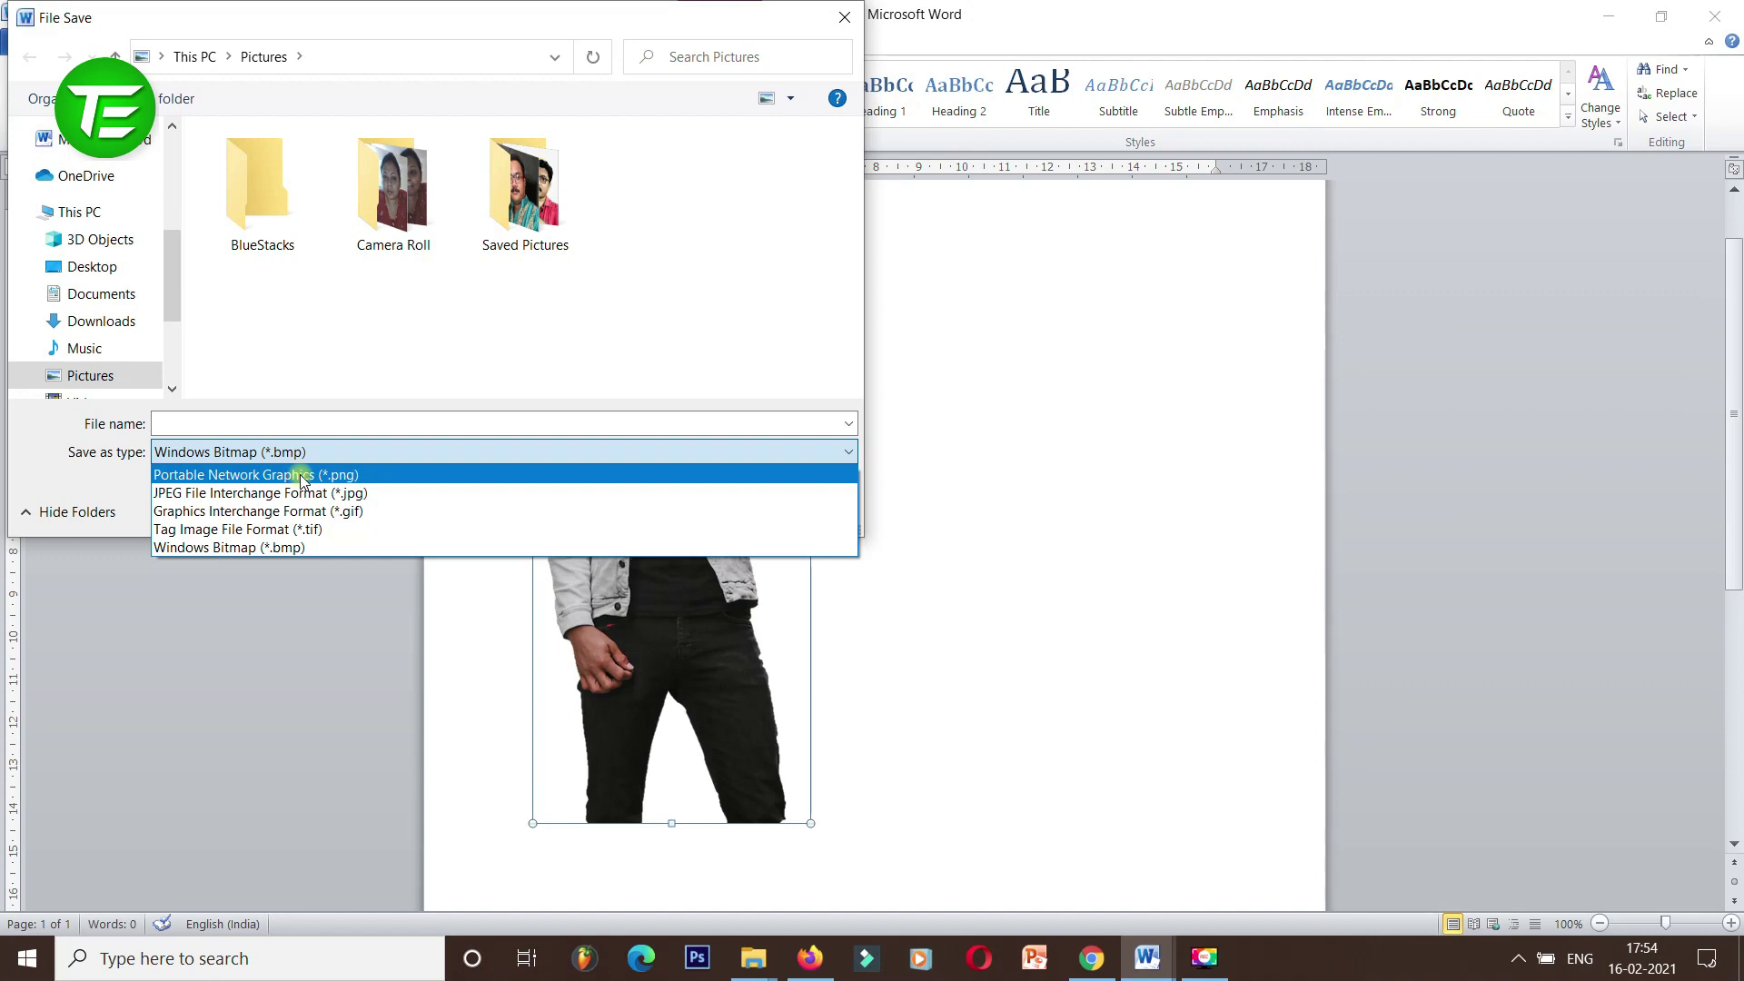
left_click(303, 475)
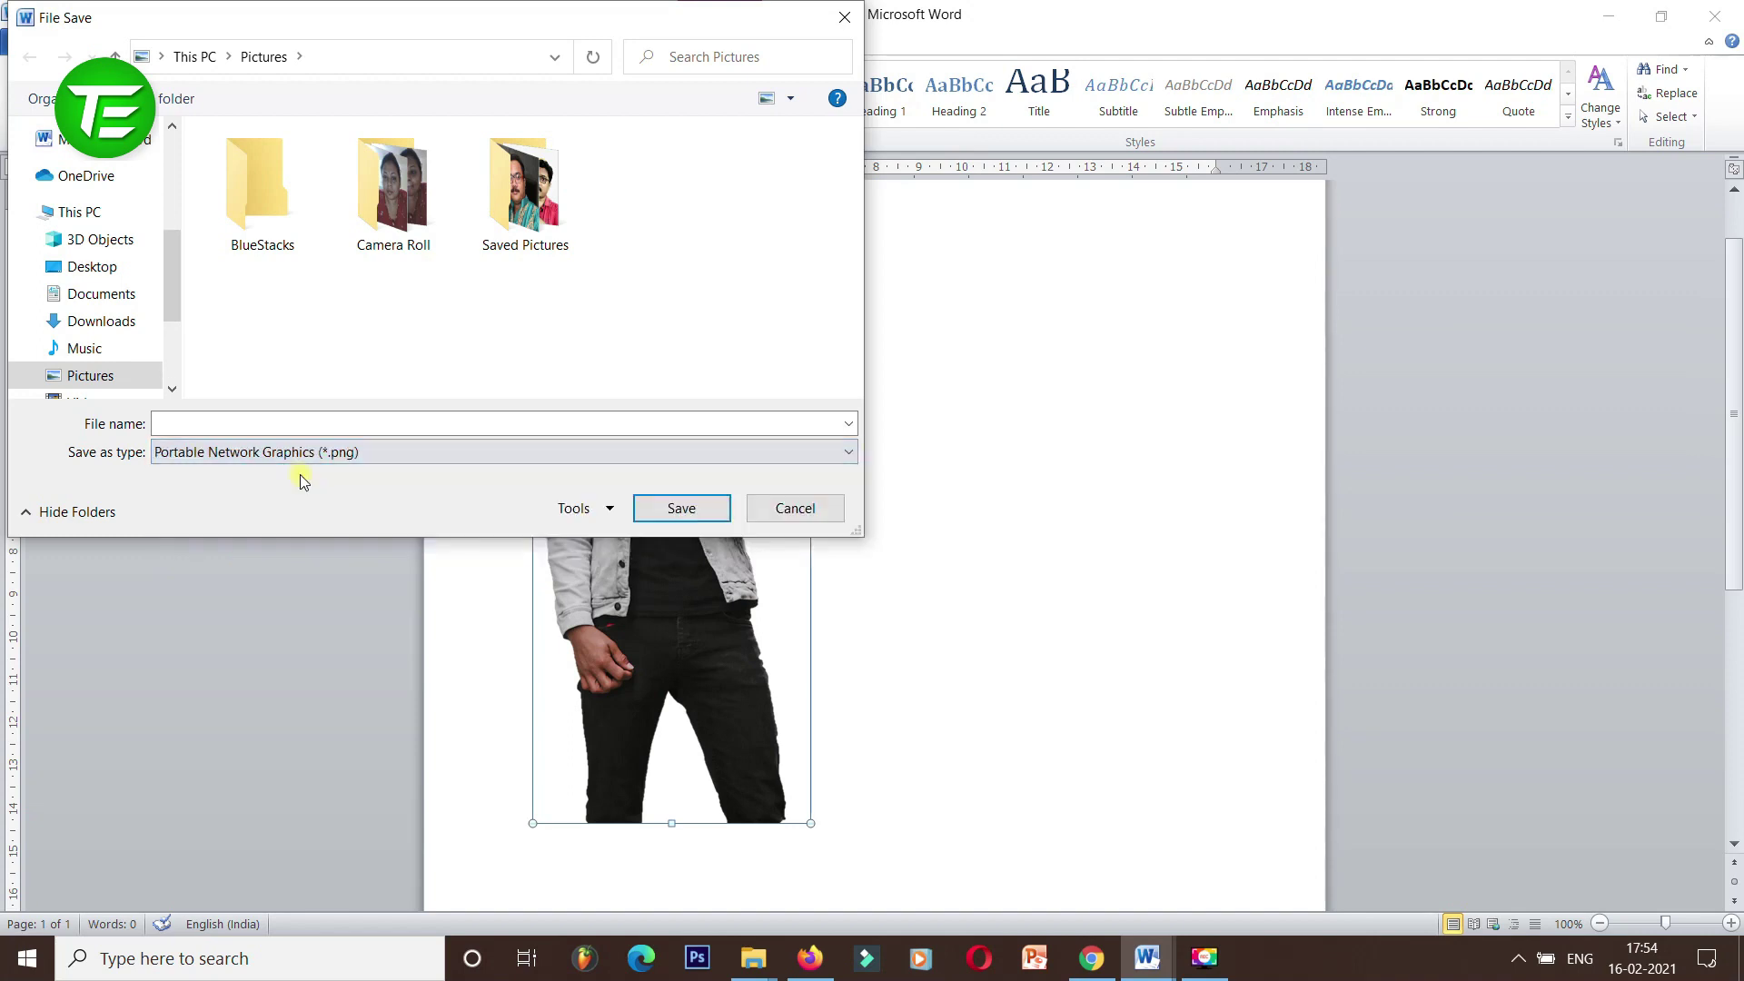
left_click(288, 423)
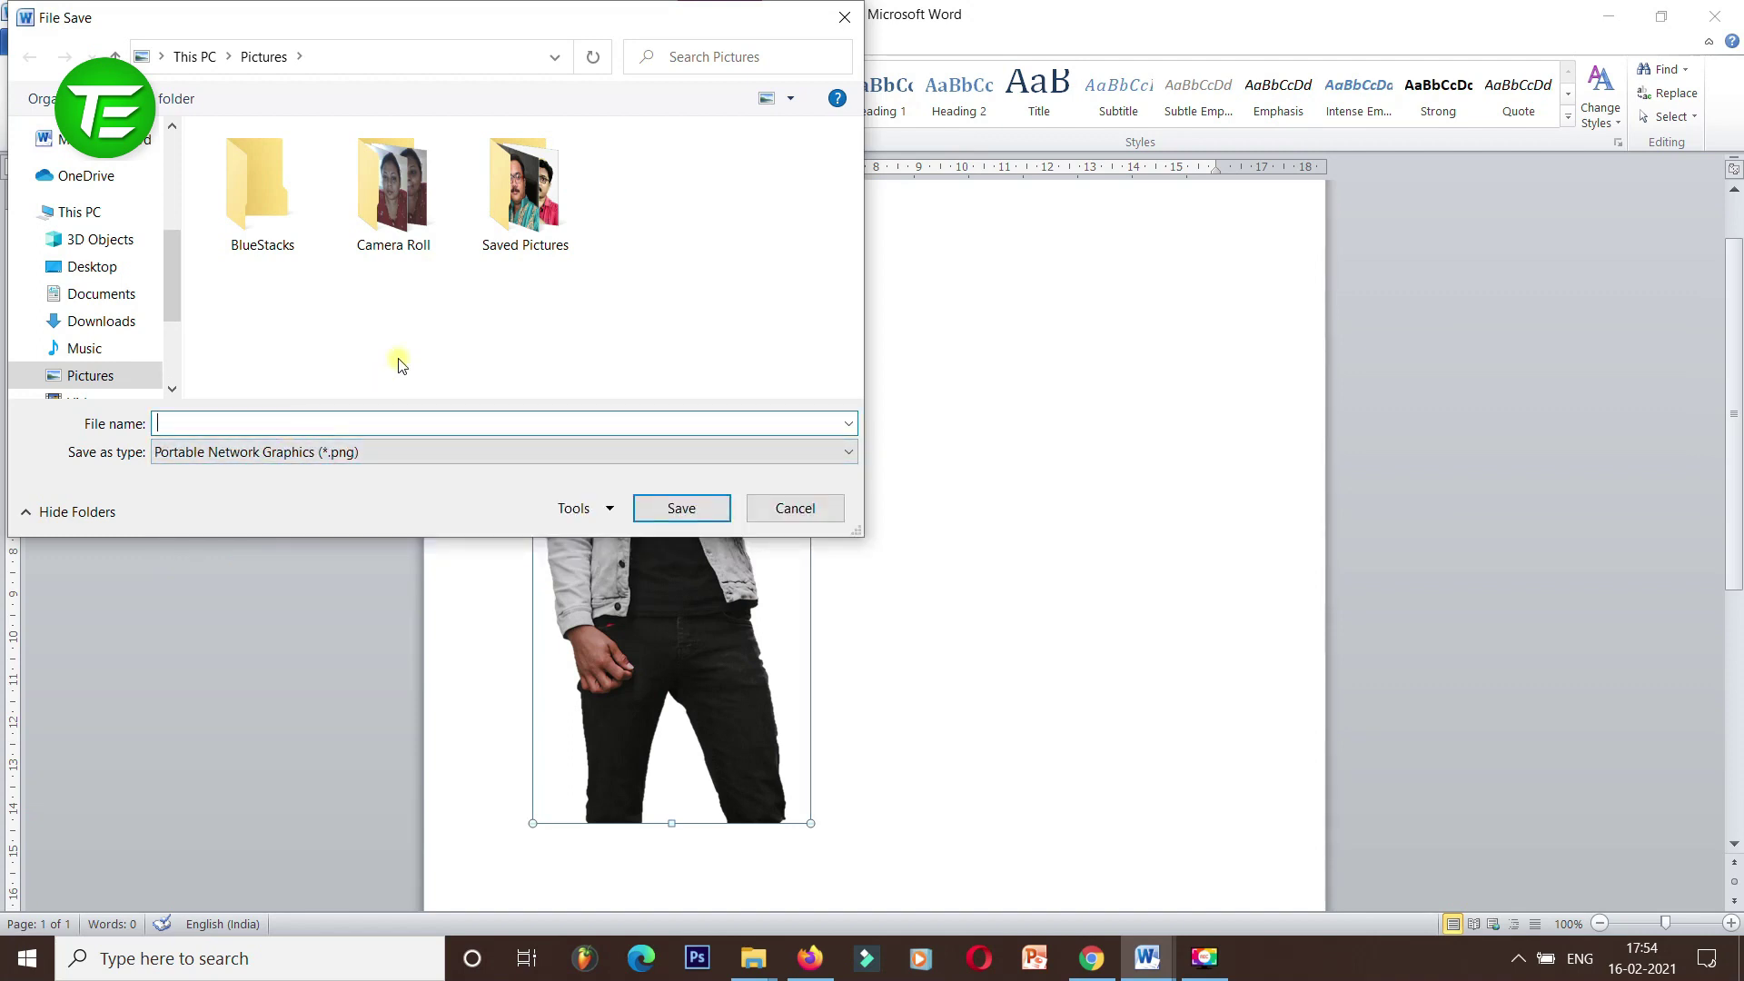
type("Character")
key("Return")
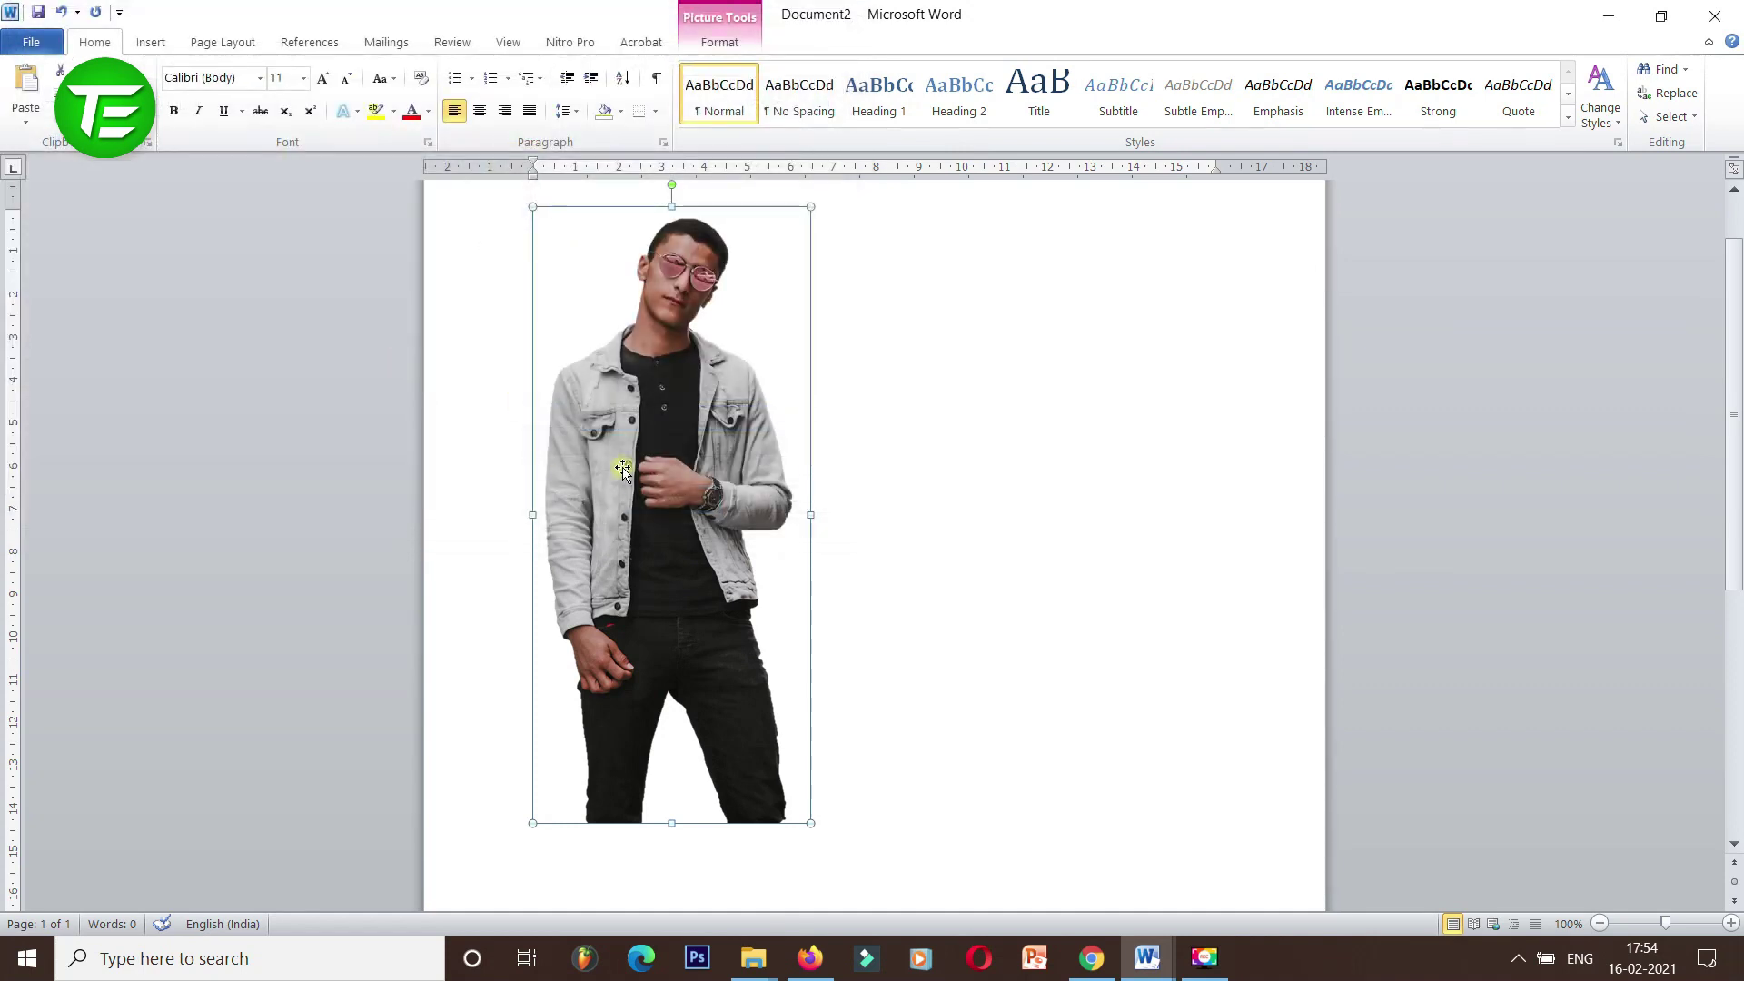
key("Delete")
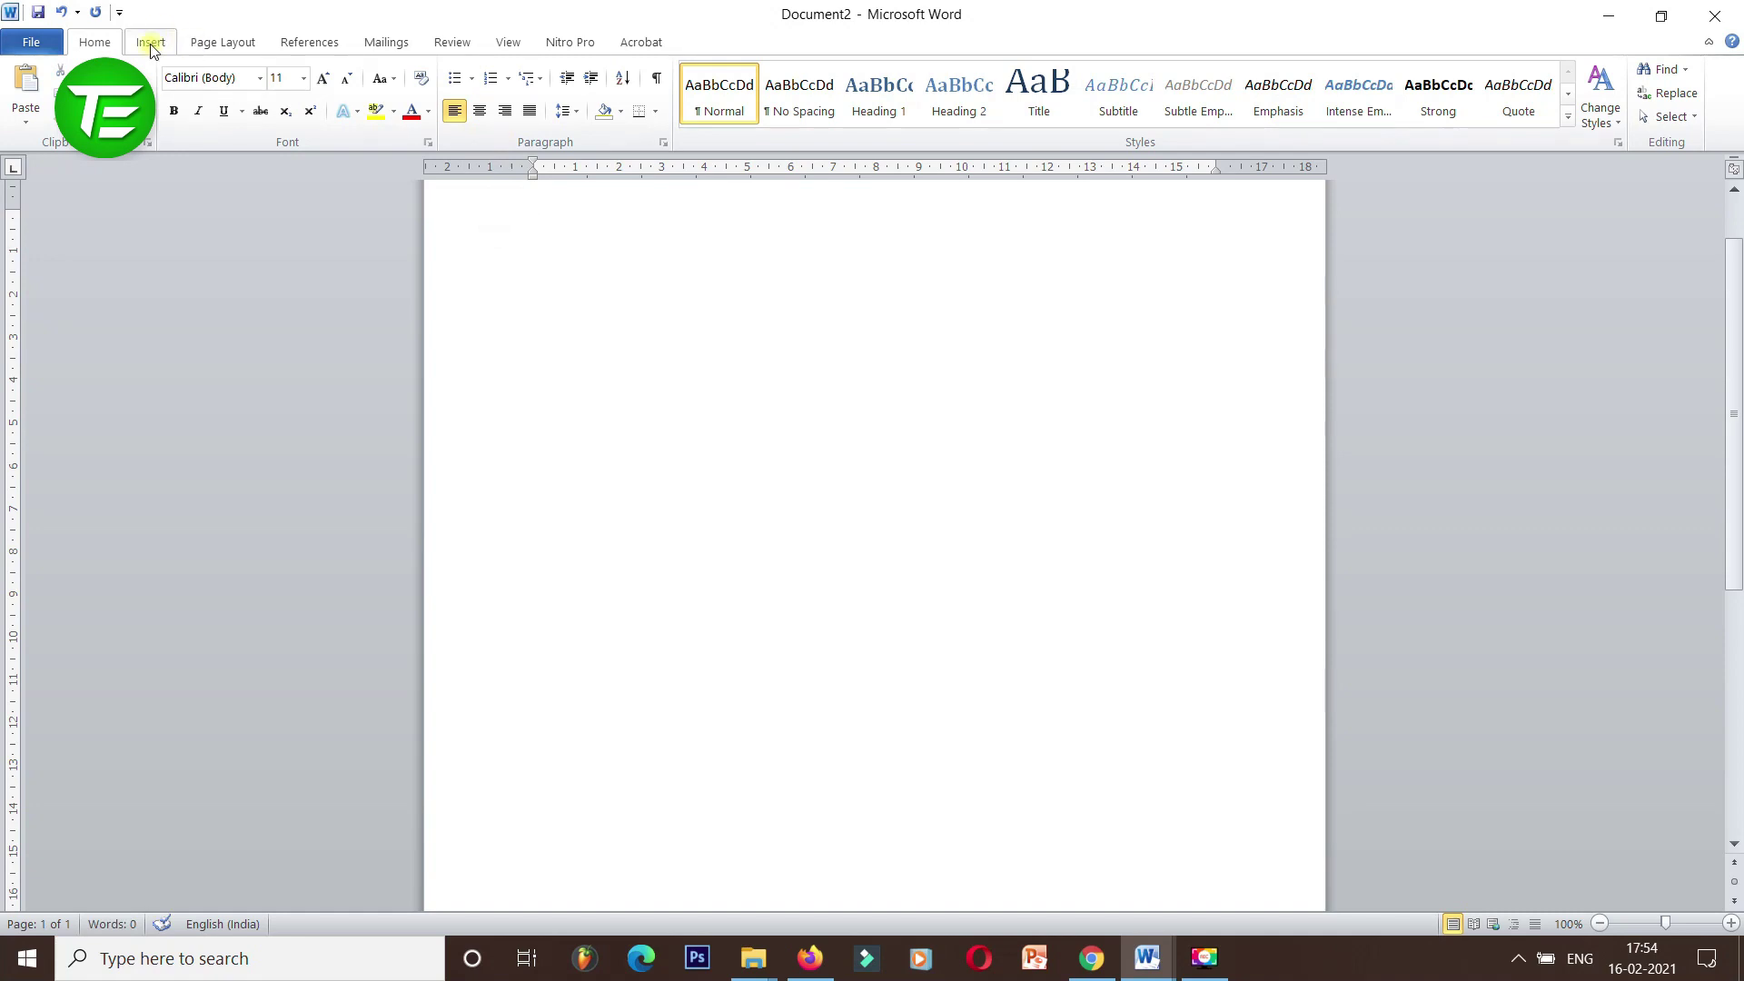
Draw a tall rectangle and move it toward the middle of the page.
left_click(150, 44)
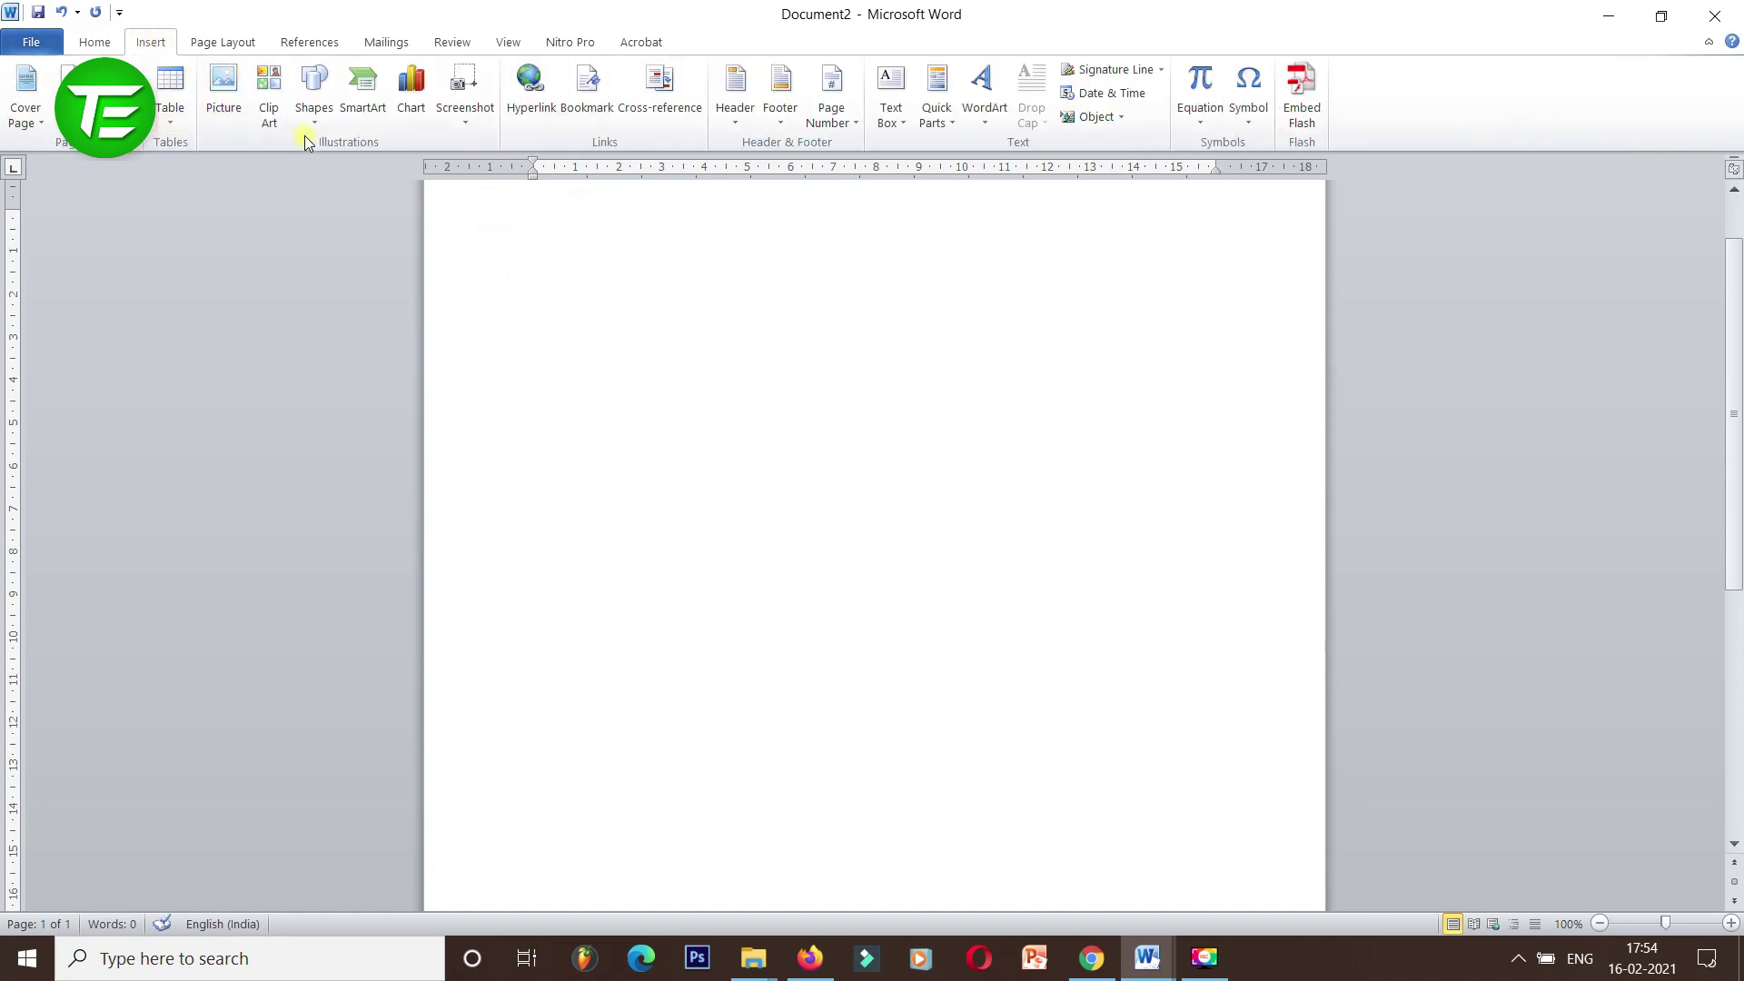
left_click(314, 100)
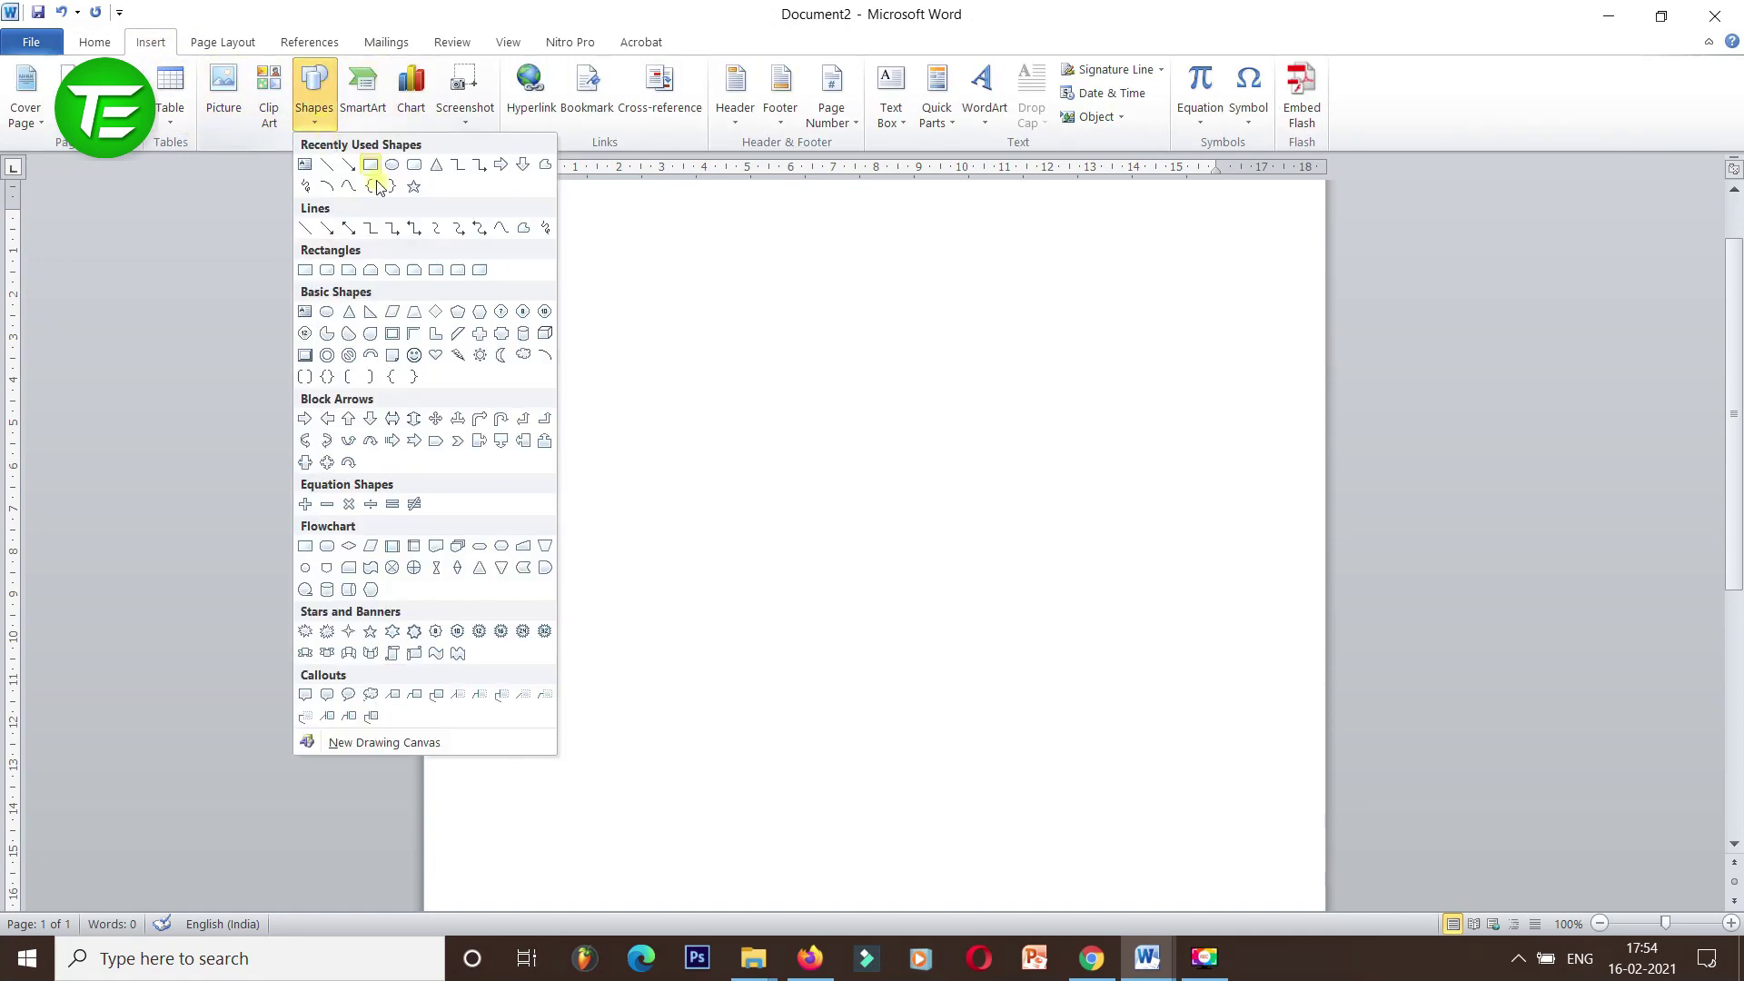
left_click(371, 164)
mouse_move(503, 182)
left_mouse_down()
mouse_move(934, 574)
mouse_move(1090, 786)
left_mouse_up()
left_click_drag(1005, 459, 940, 470)
Send the rectangle to the back and set its wrapping to Behind Text.
right_click(841, 441)
mouse_move(910, 656)
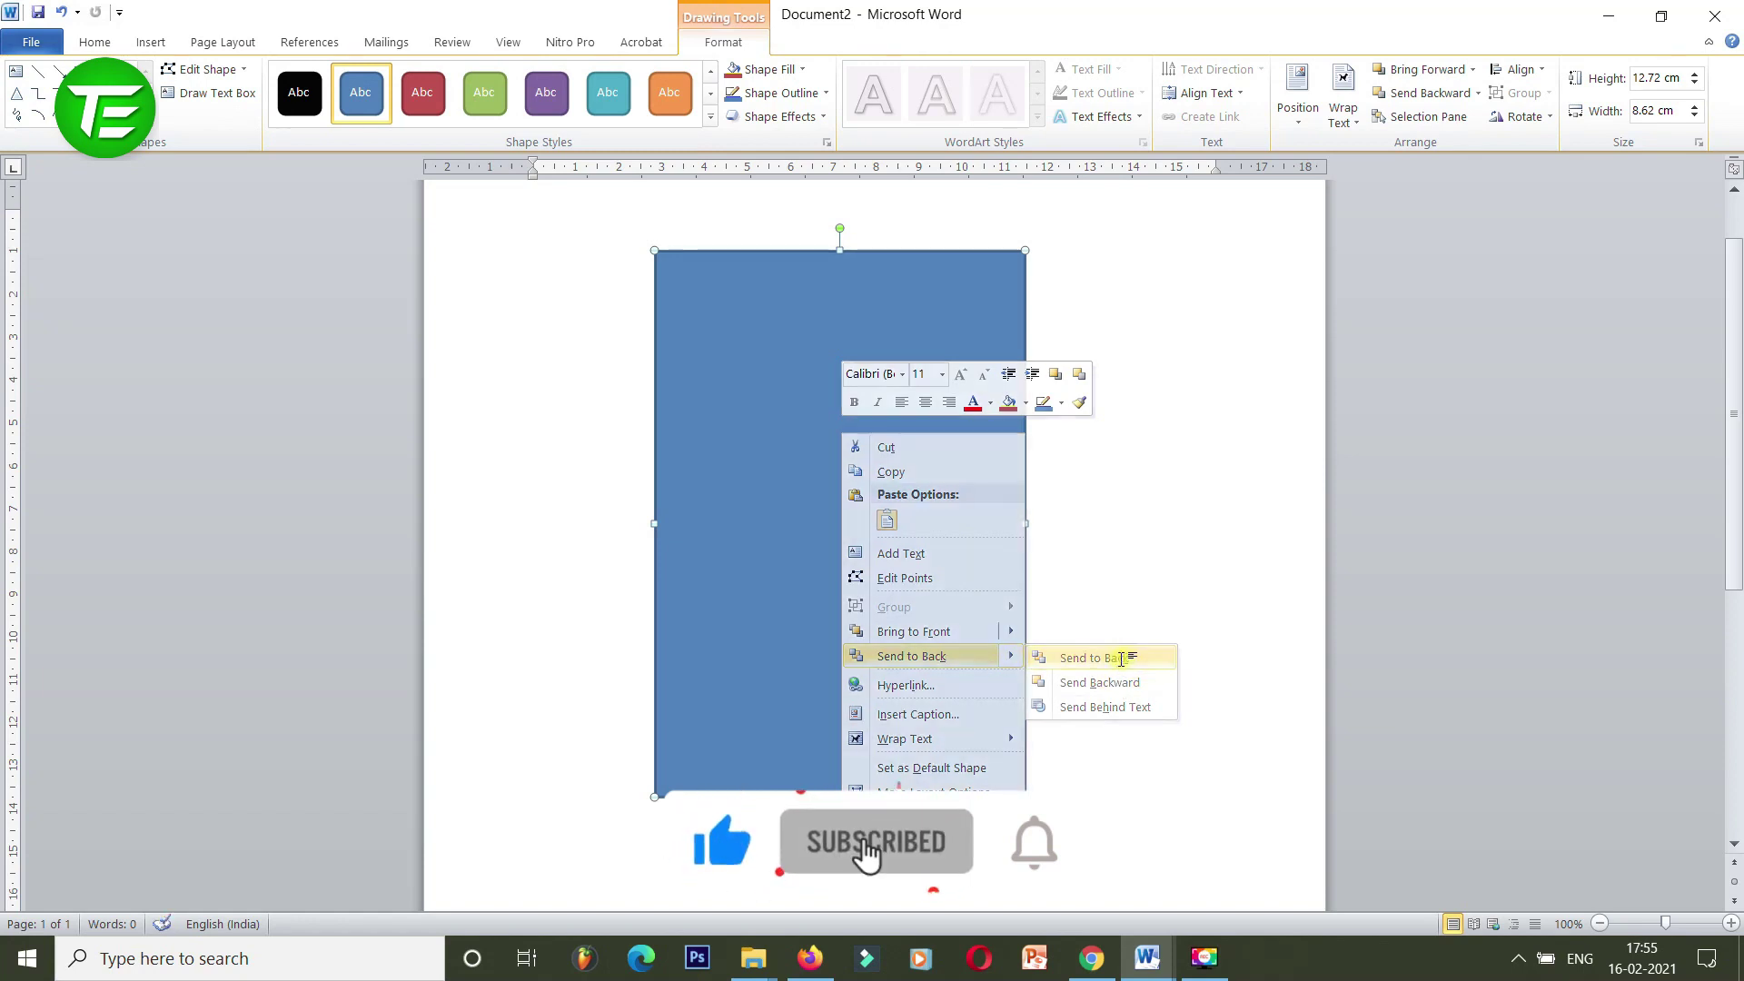
left_click(1121, 659)
right_click(800, 486)
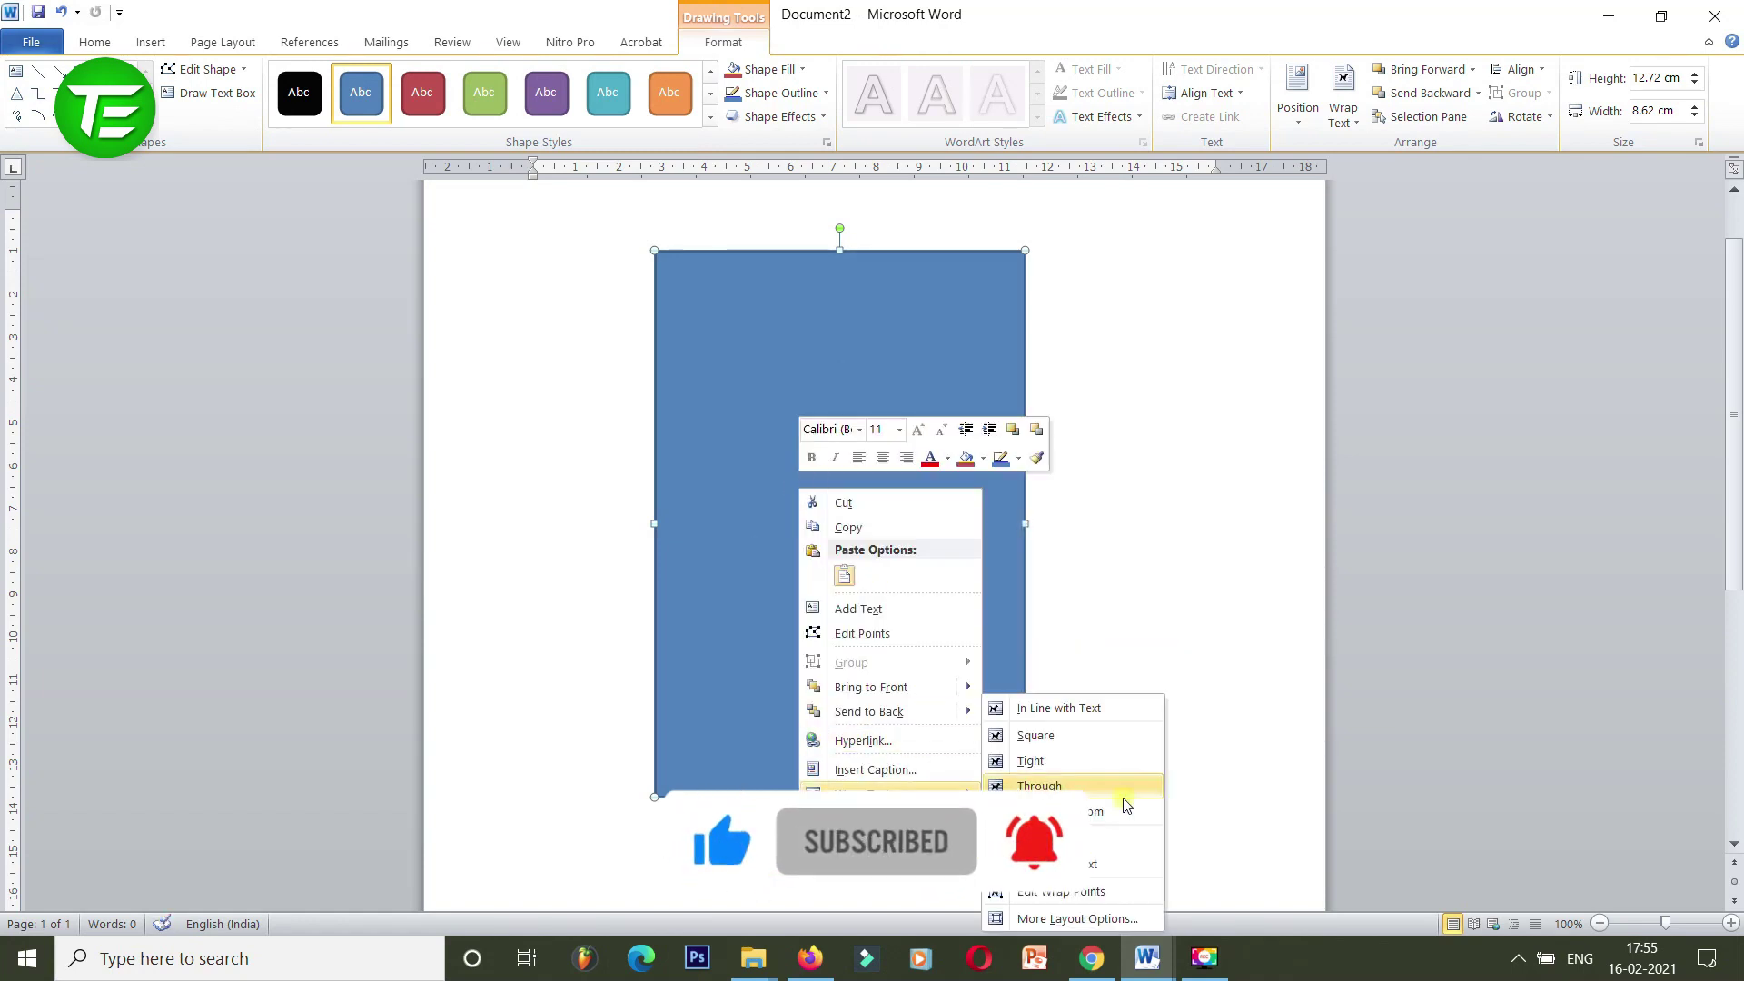
left_click(1089, 837)
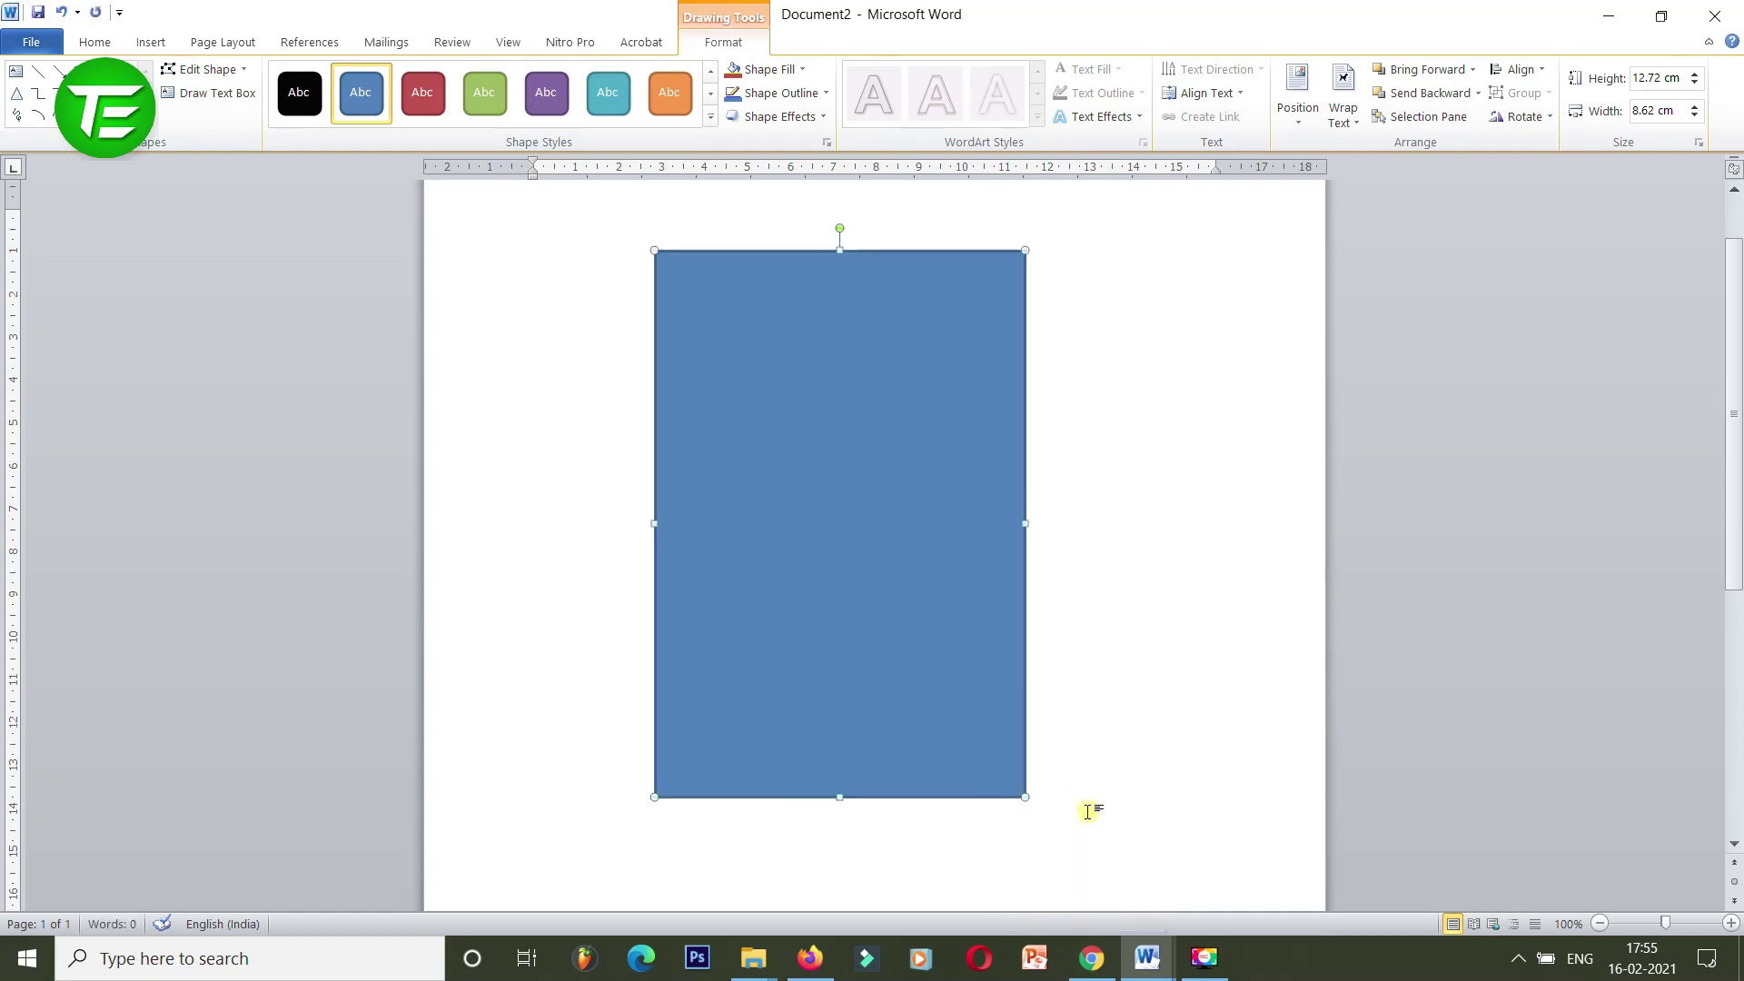
left_click(1089, 811)
left_click(150, 45)
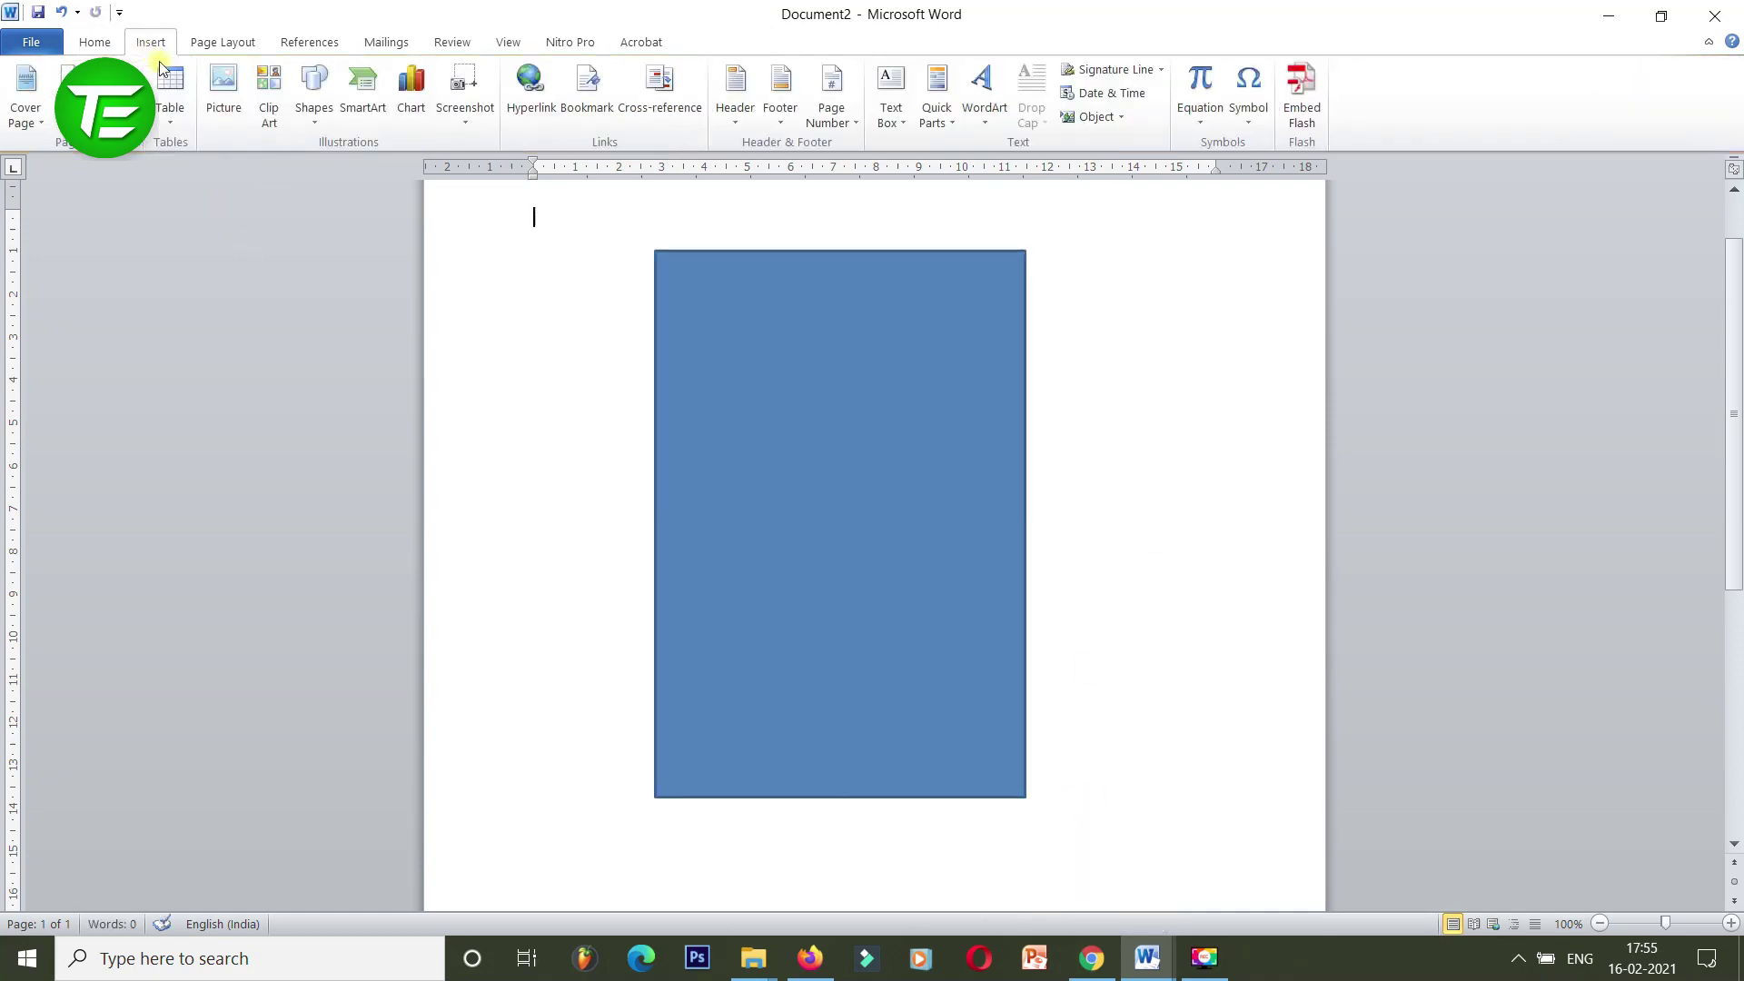
Insert Character.png from the Pictures folder and shrink it to about 9.82 × 14.73 cm.
left_click(223, 91)
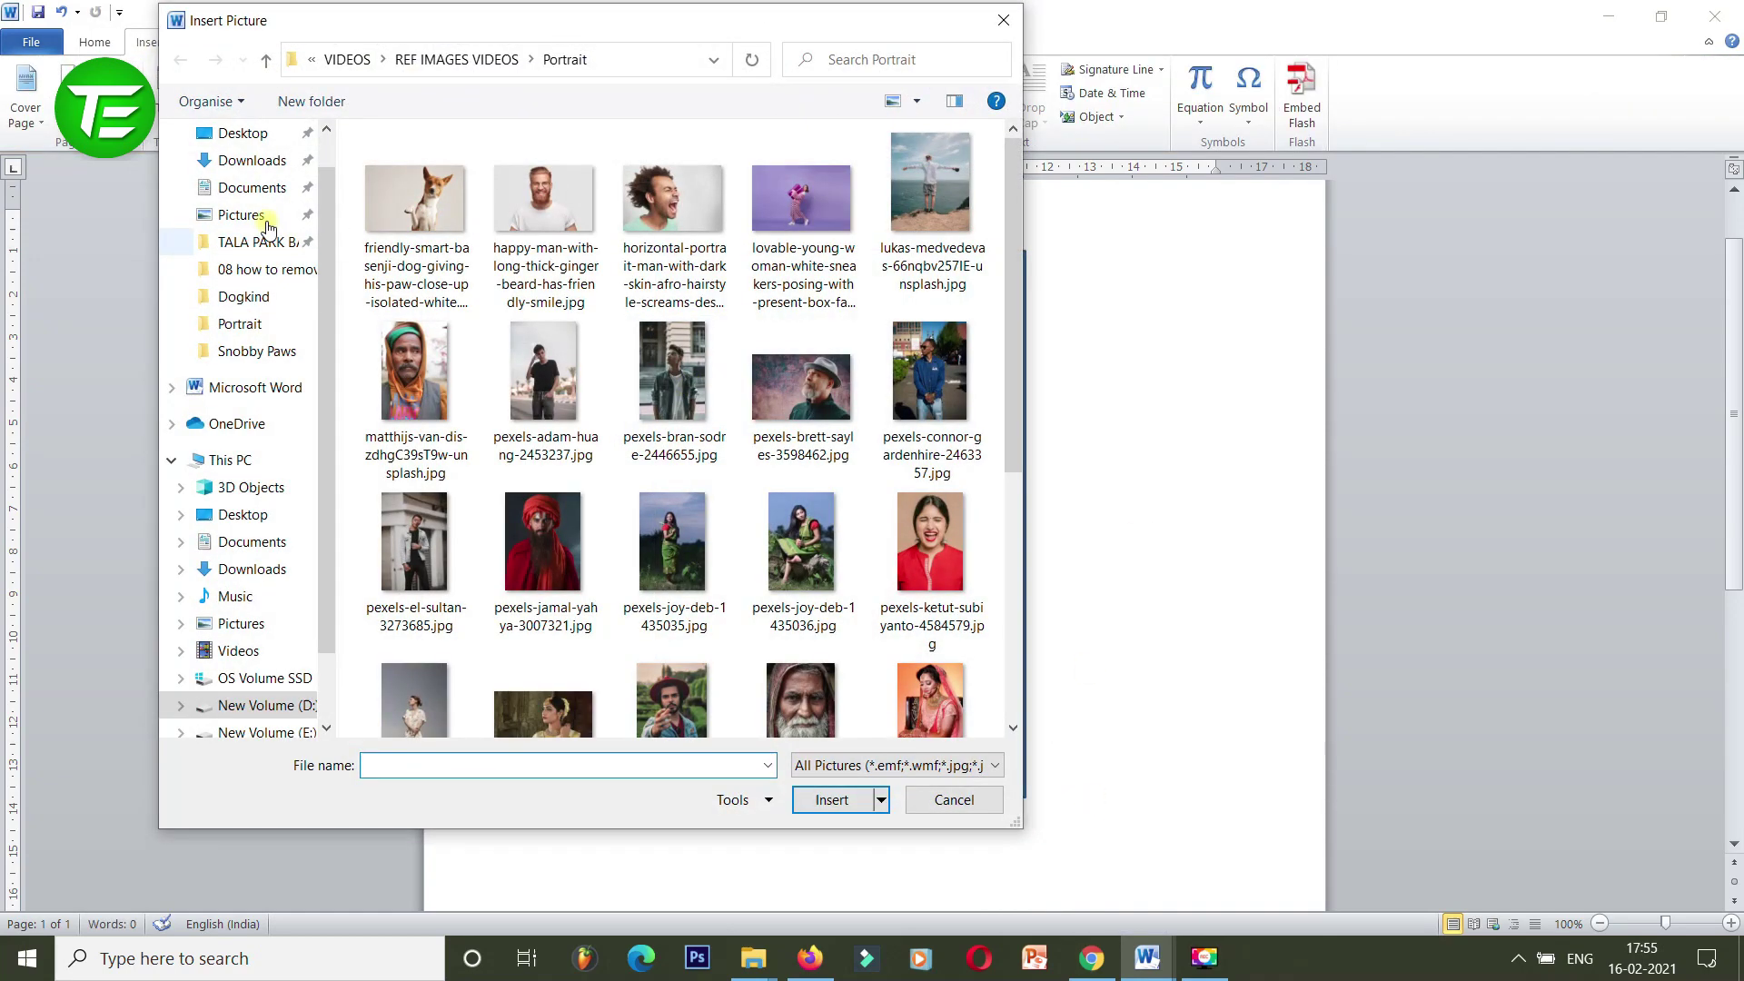
left_click(244, 216)
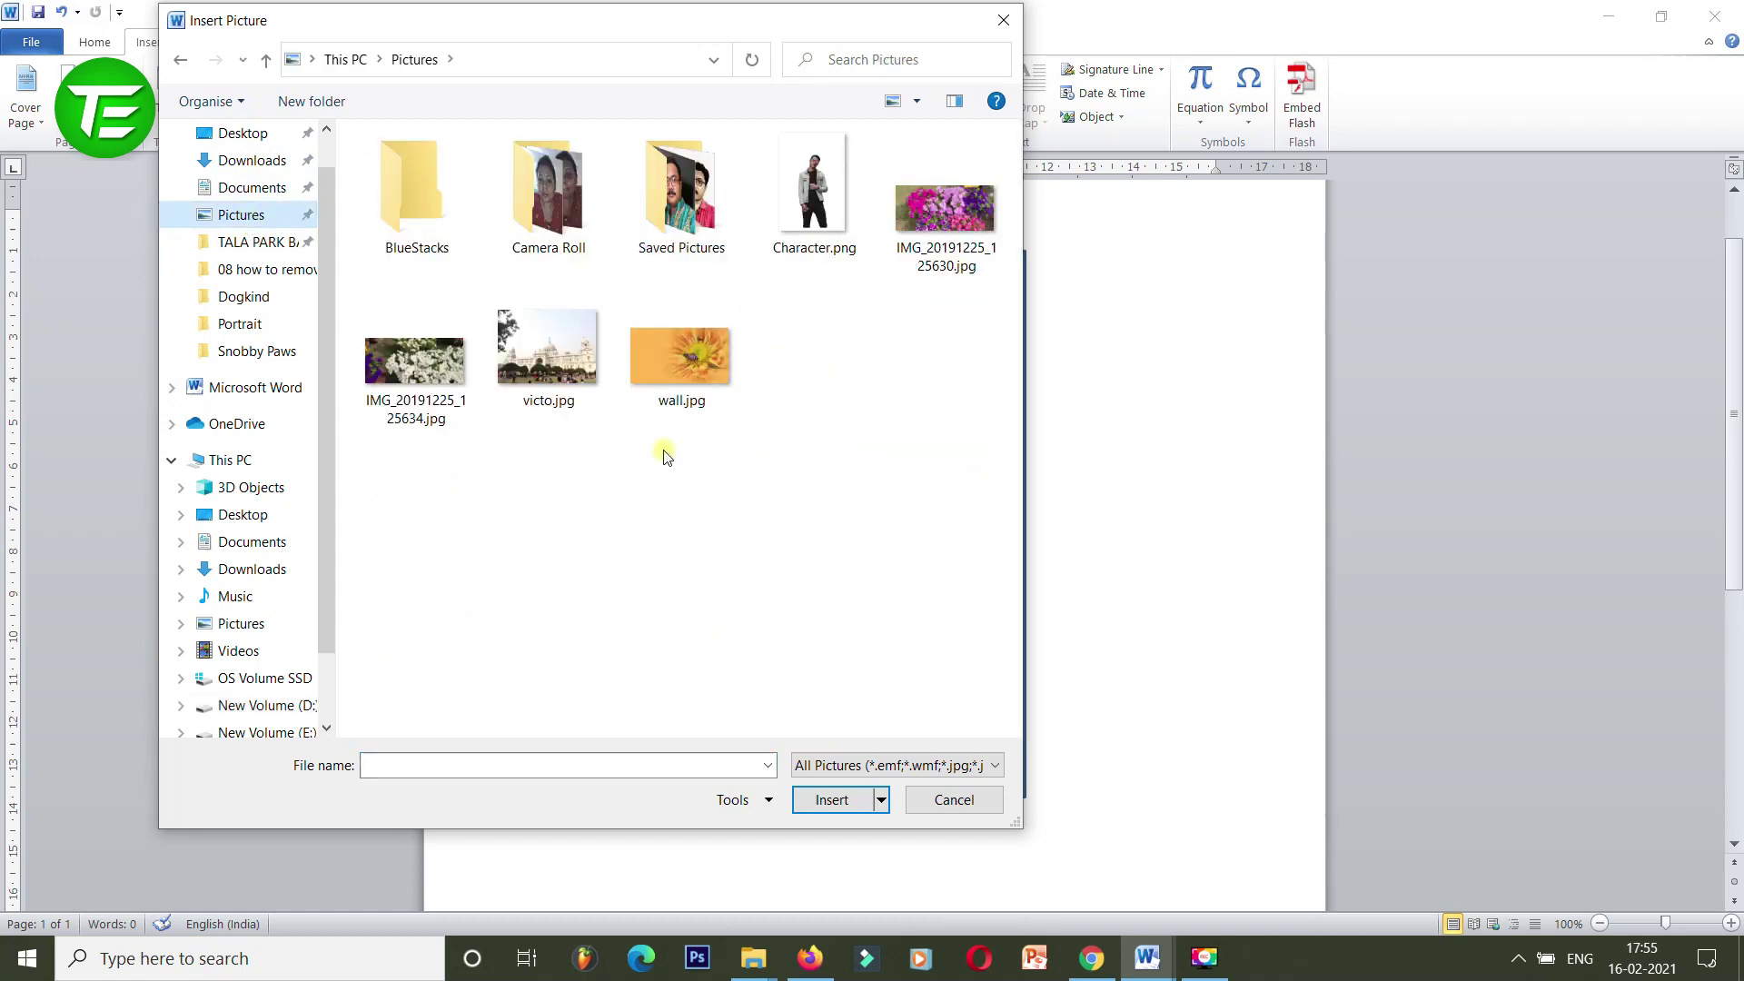
left_click(818, 213)
left_click(832, 799)
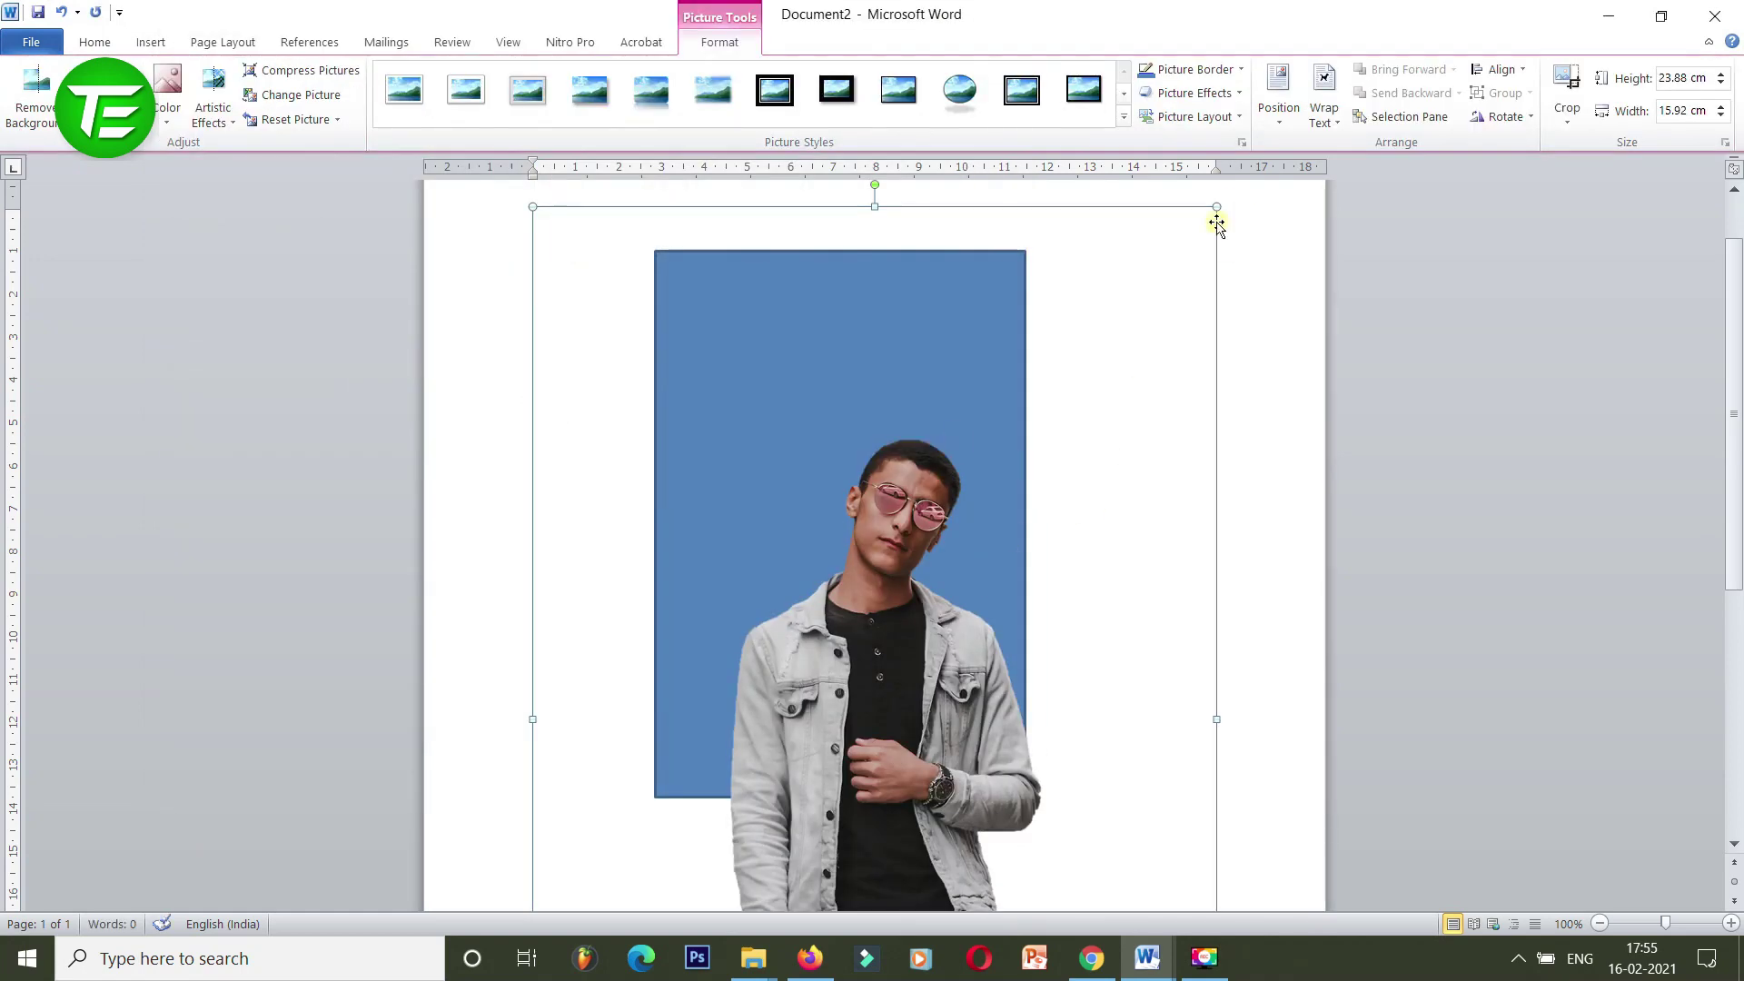
left_click_drag(1216, 206, 954, 607)
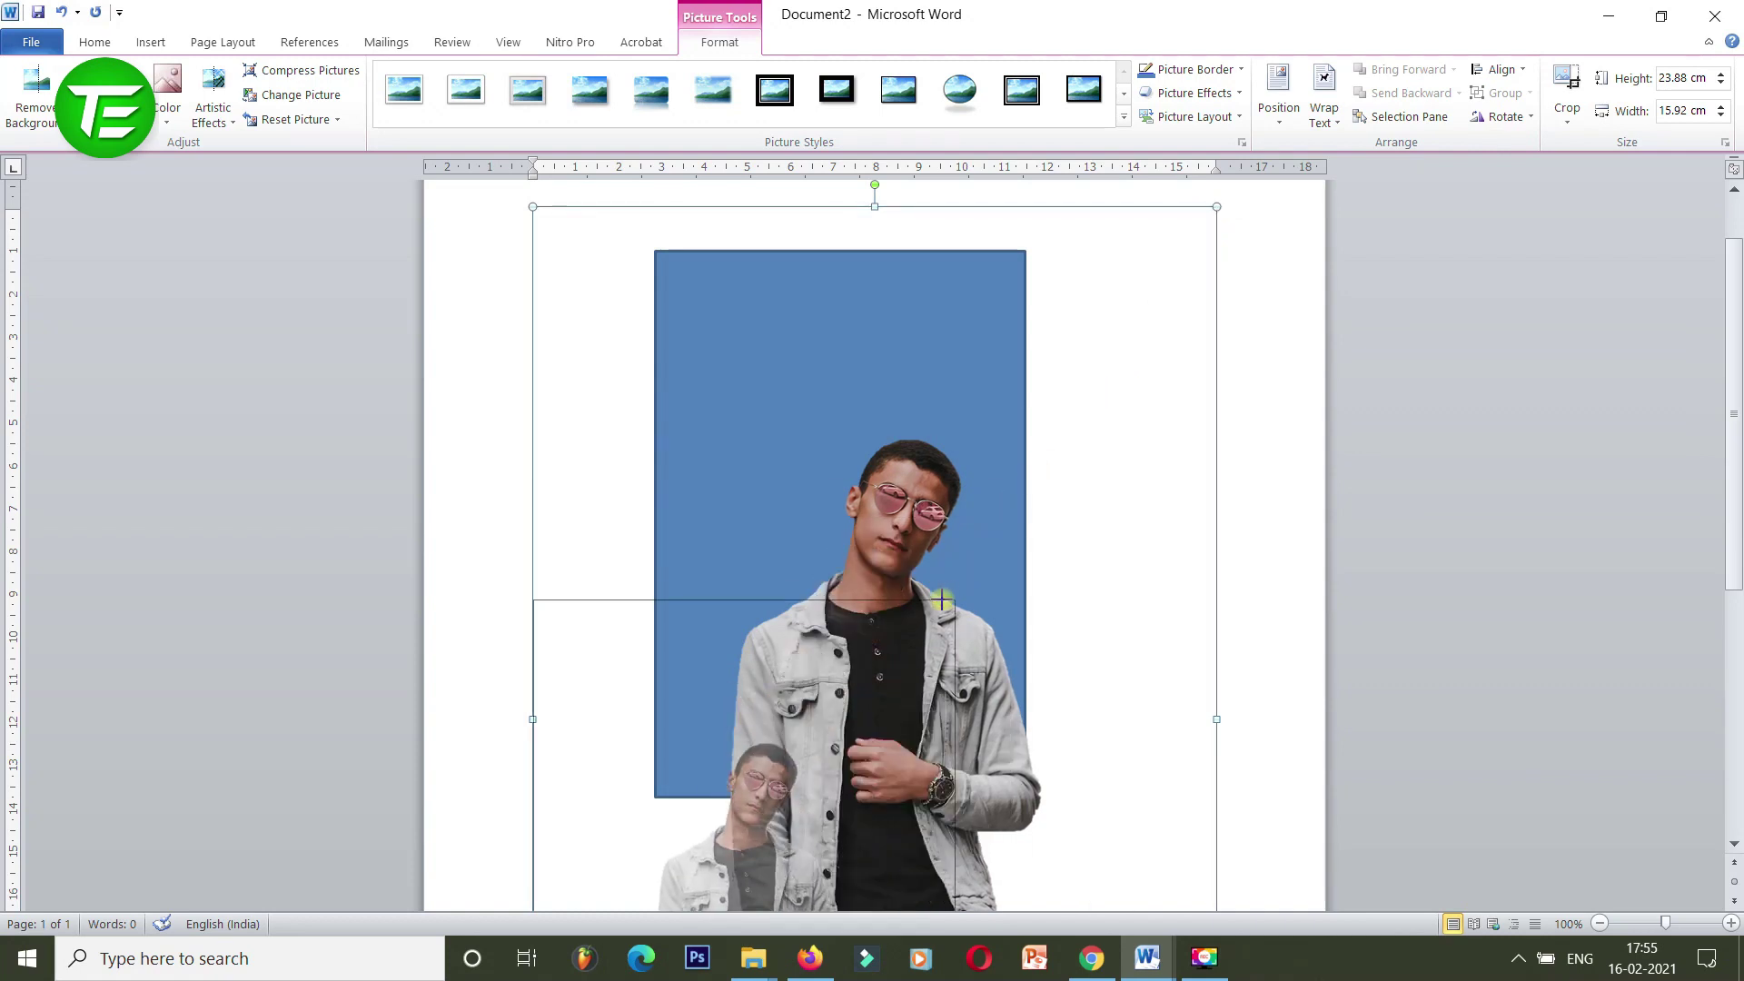
Crop the portrait's top, right, bottom and left edges, leaving it about 5.04 × 10.39 cm.
left_click(726, 607)
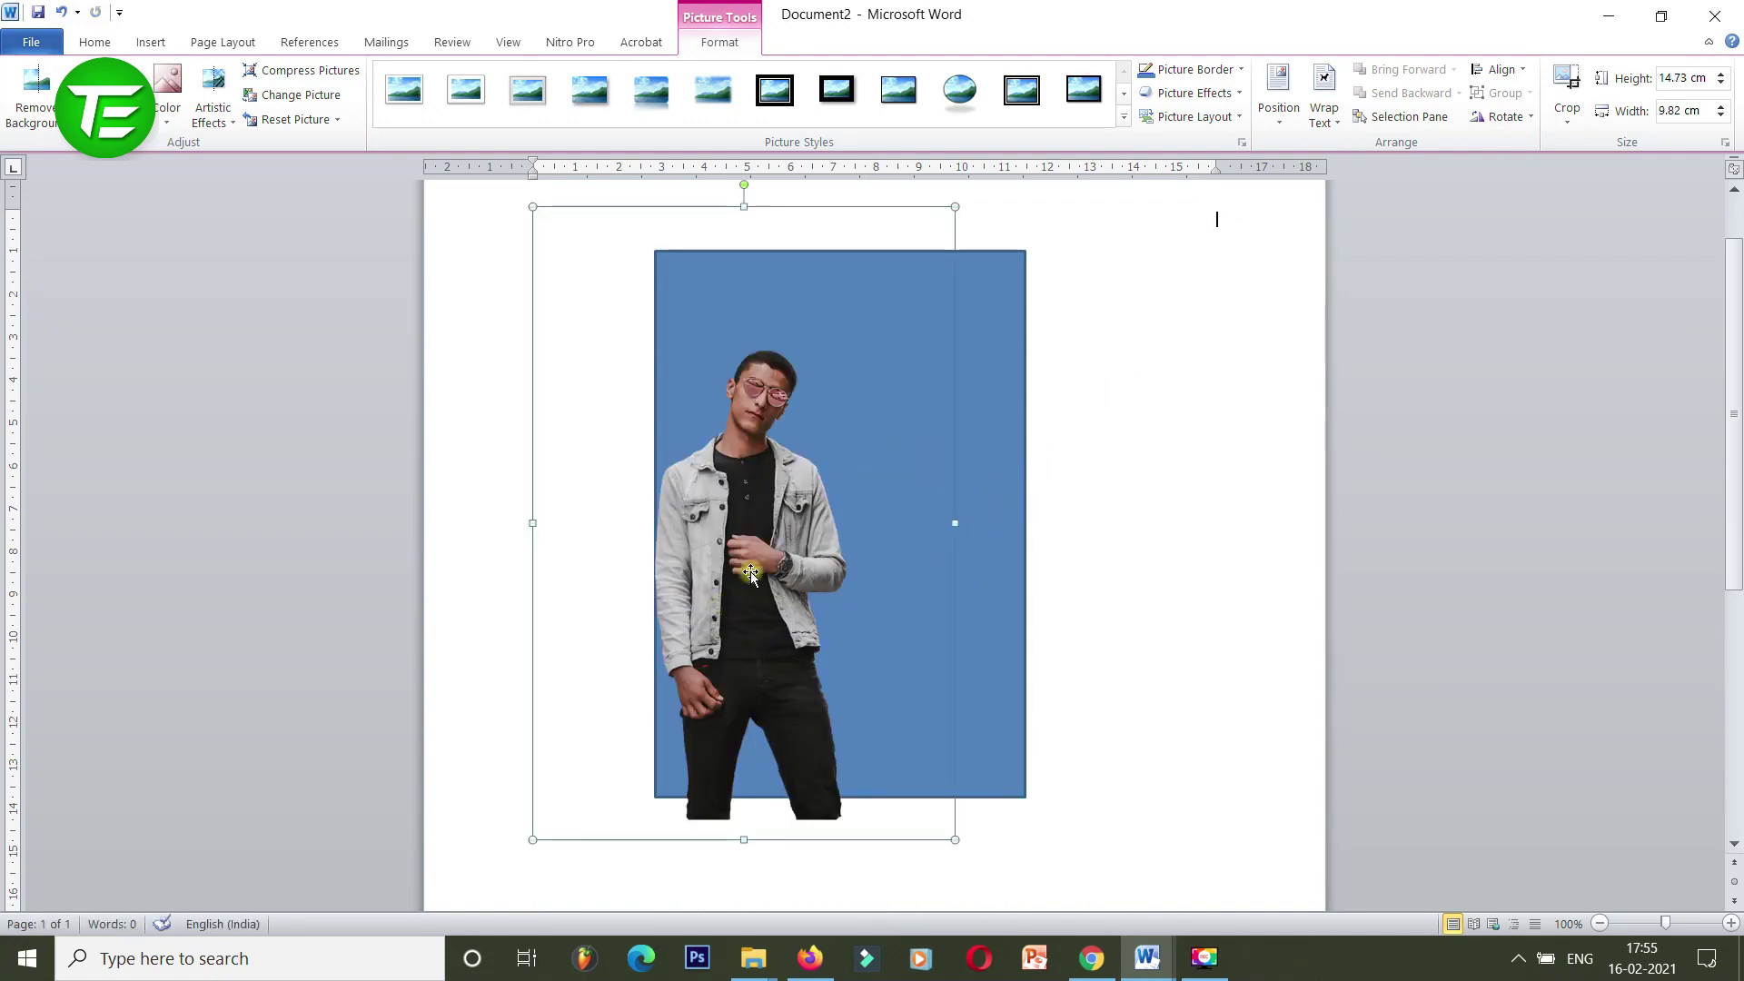
left_click(1563, 90)
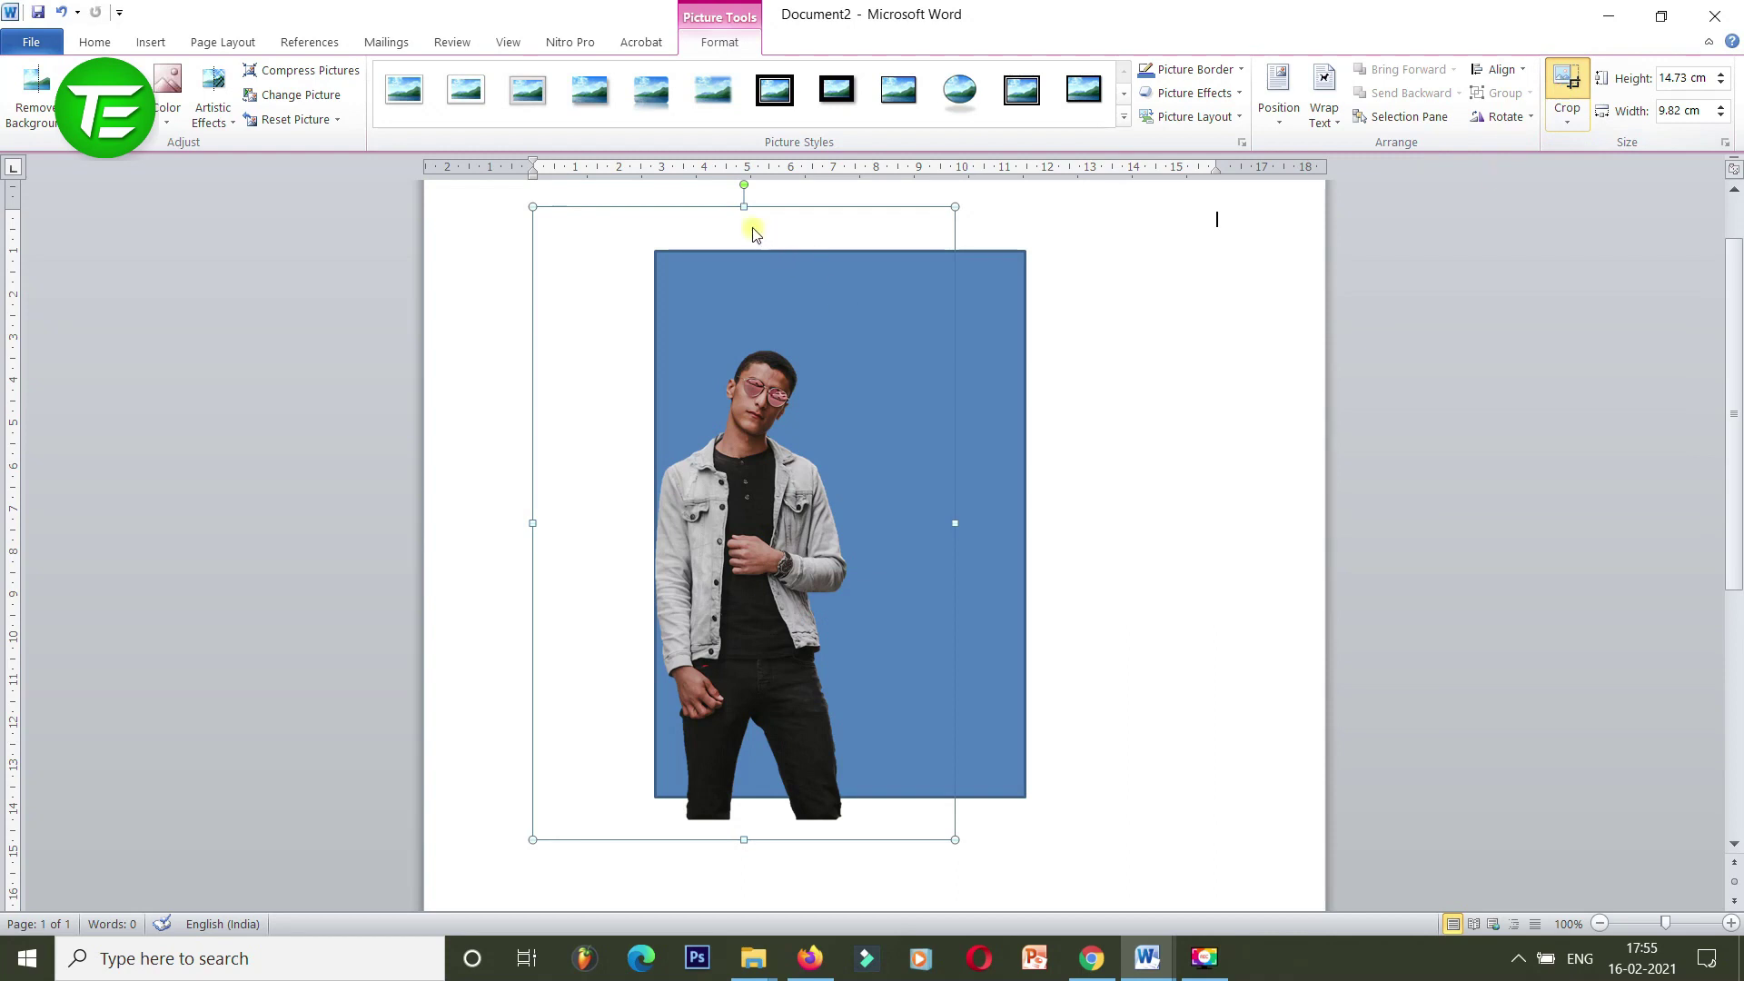
left_click_drag(743, 209, 747, 337)
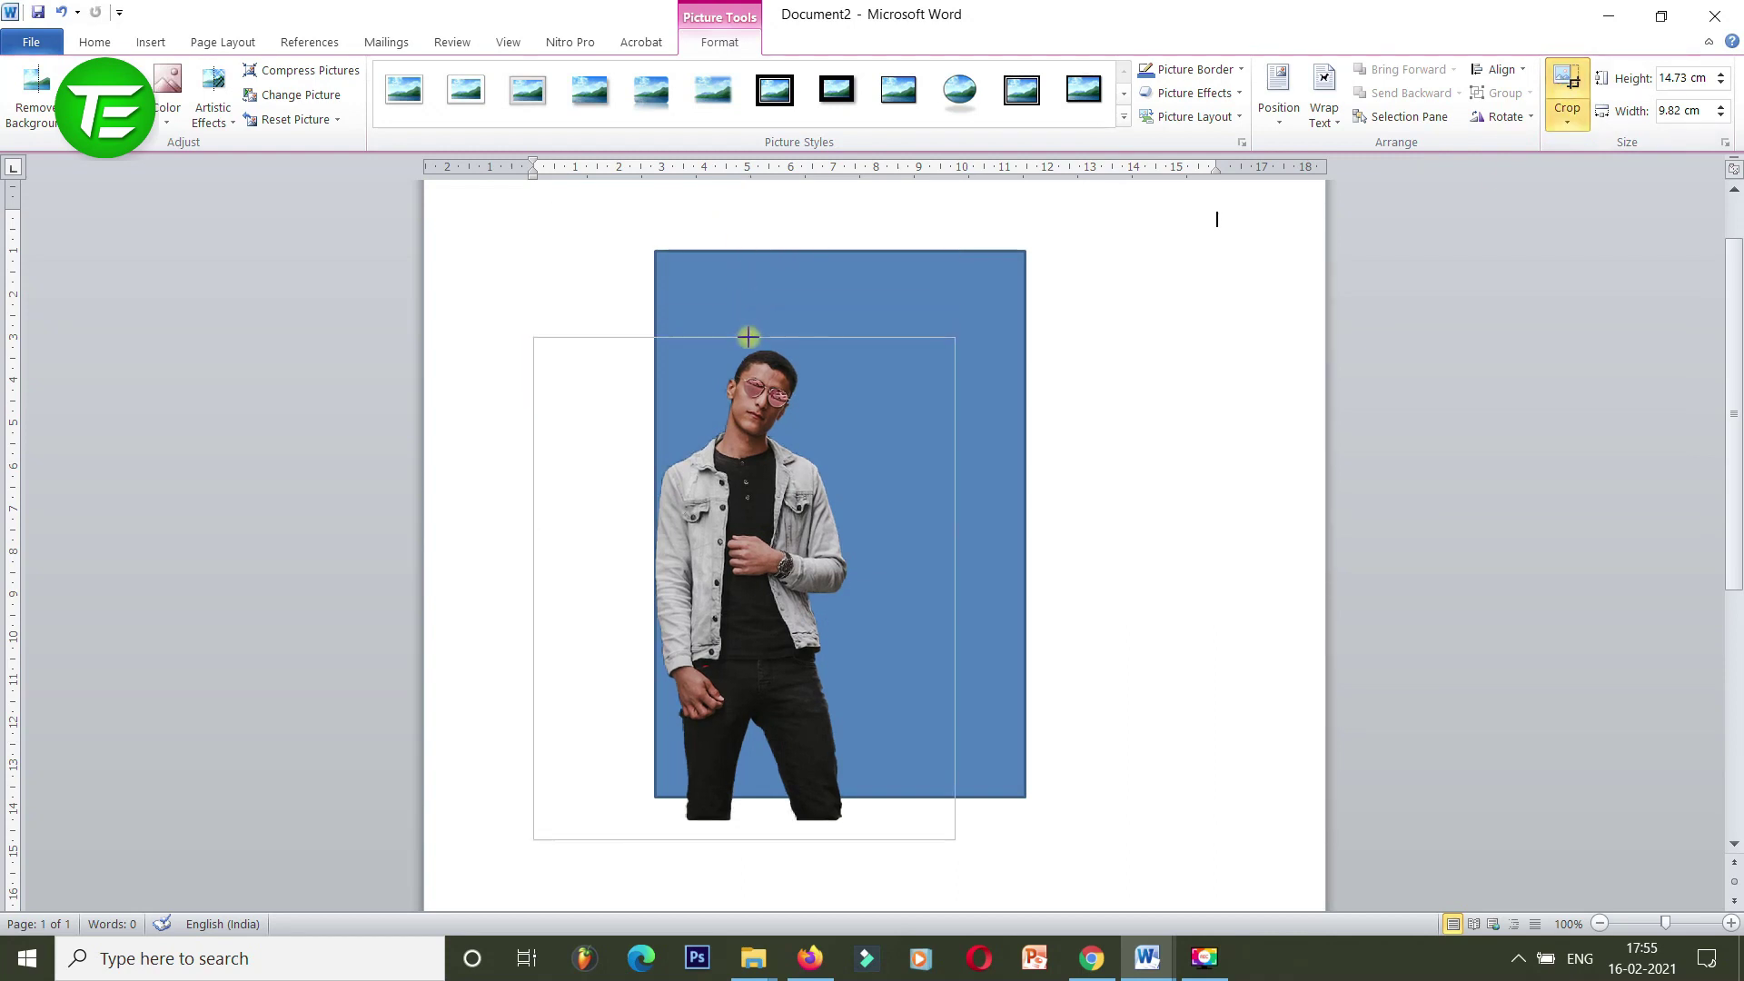
left_click_drag(954, 457, 863, 461)
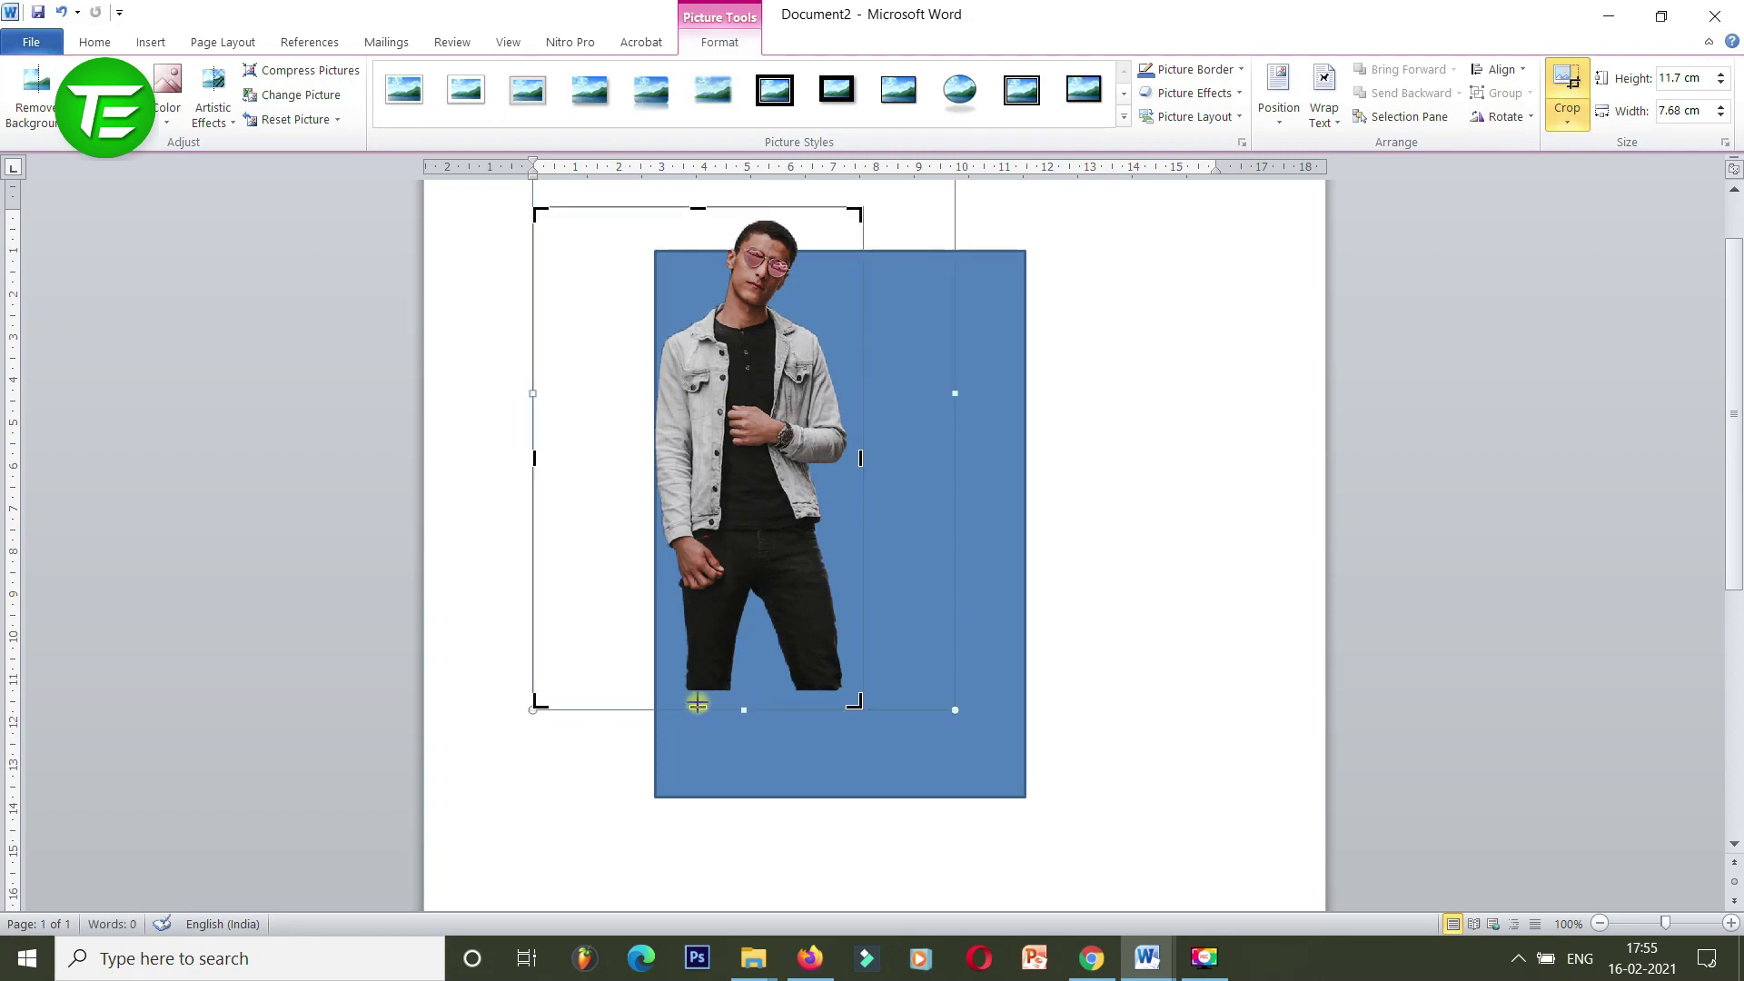
left_click_drag(698, 703, 698, 651)
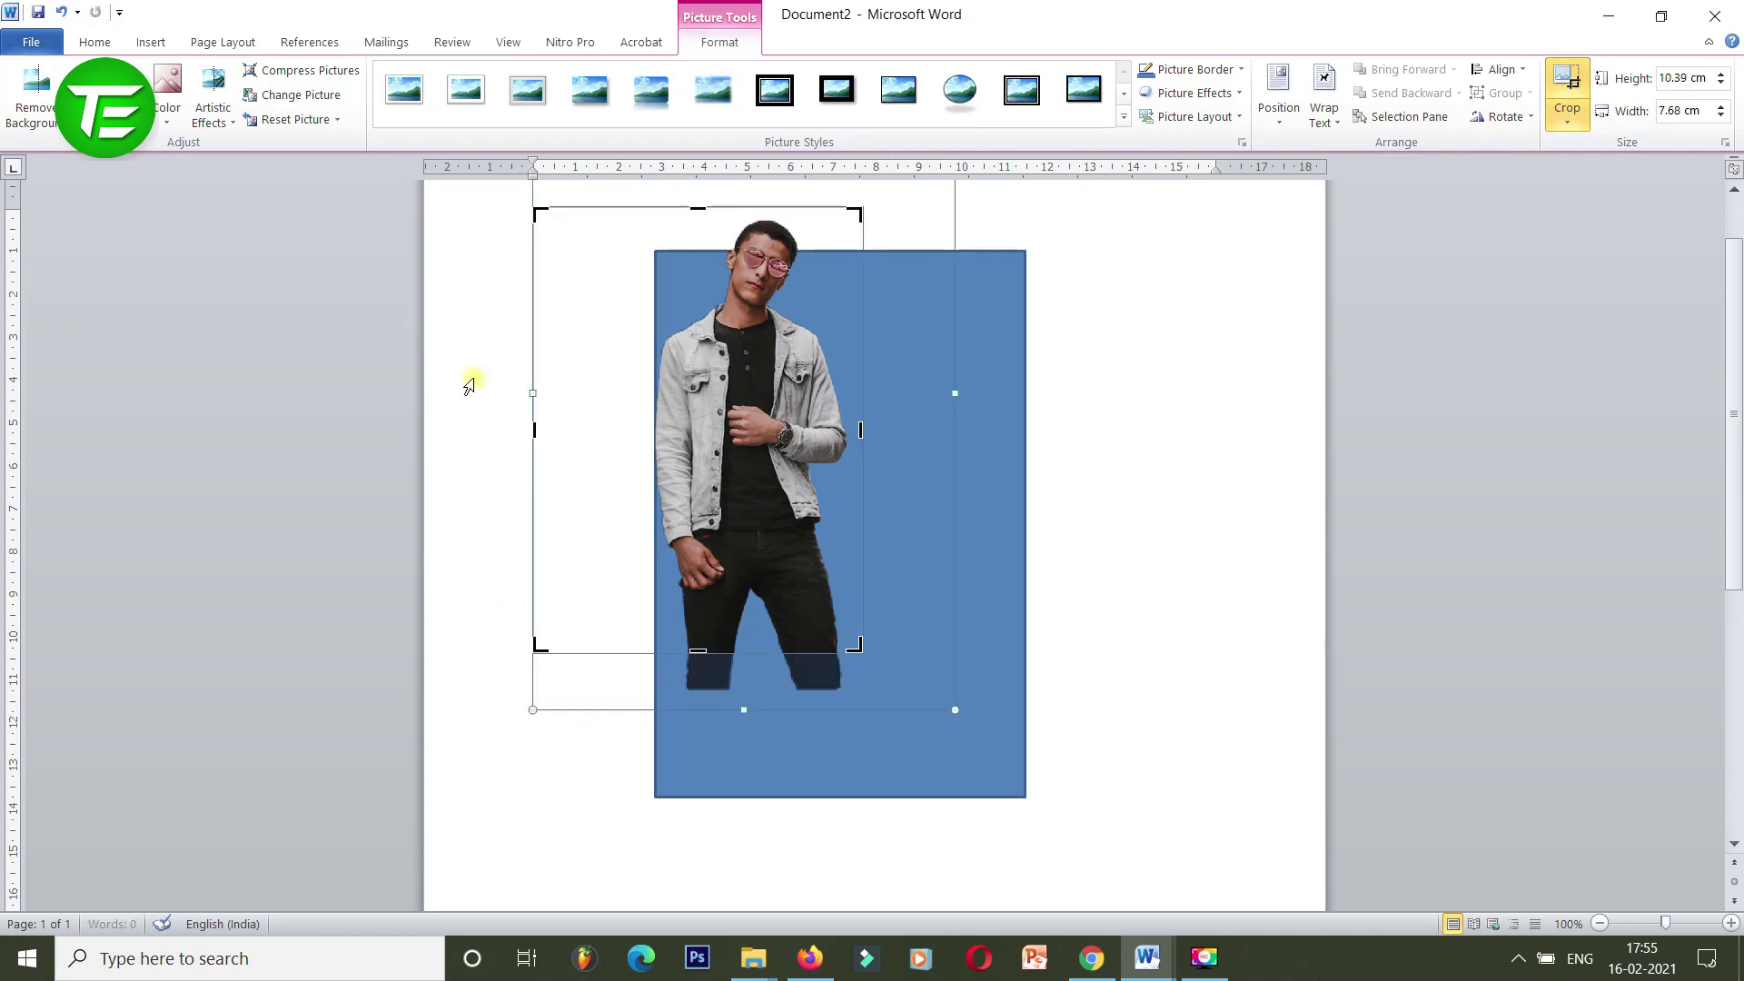
left_click_drag(533, 429, 648, 437)
left_click(1121, 449)
left_click(632, 482)
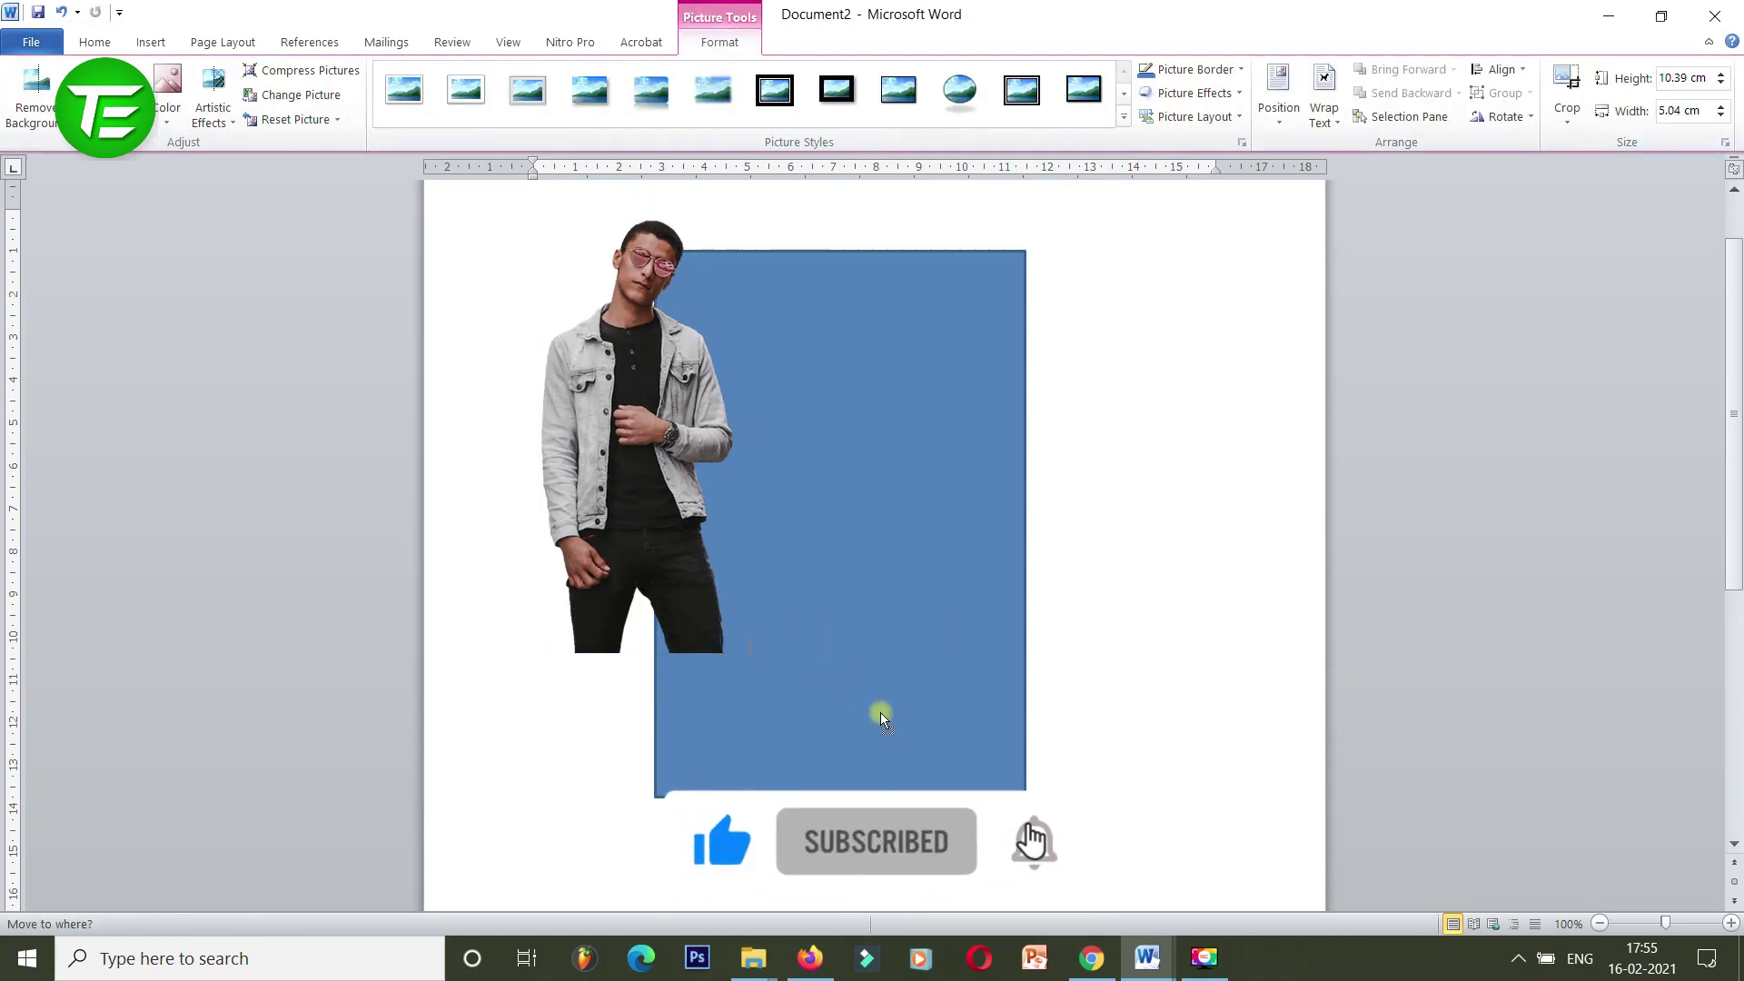
Set the portrait to float in front of text, then move and enlarge it over the rectangle.
right_click(641, 551)
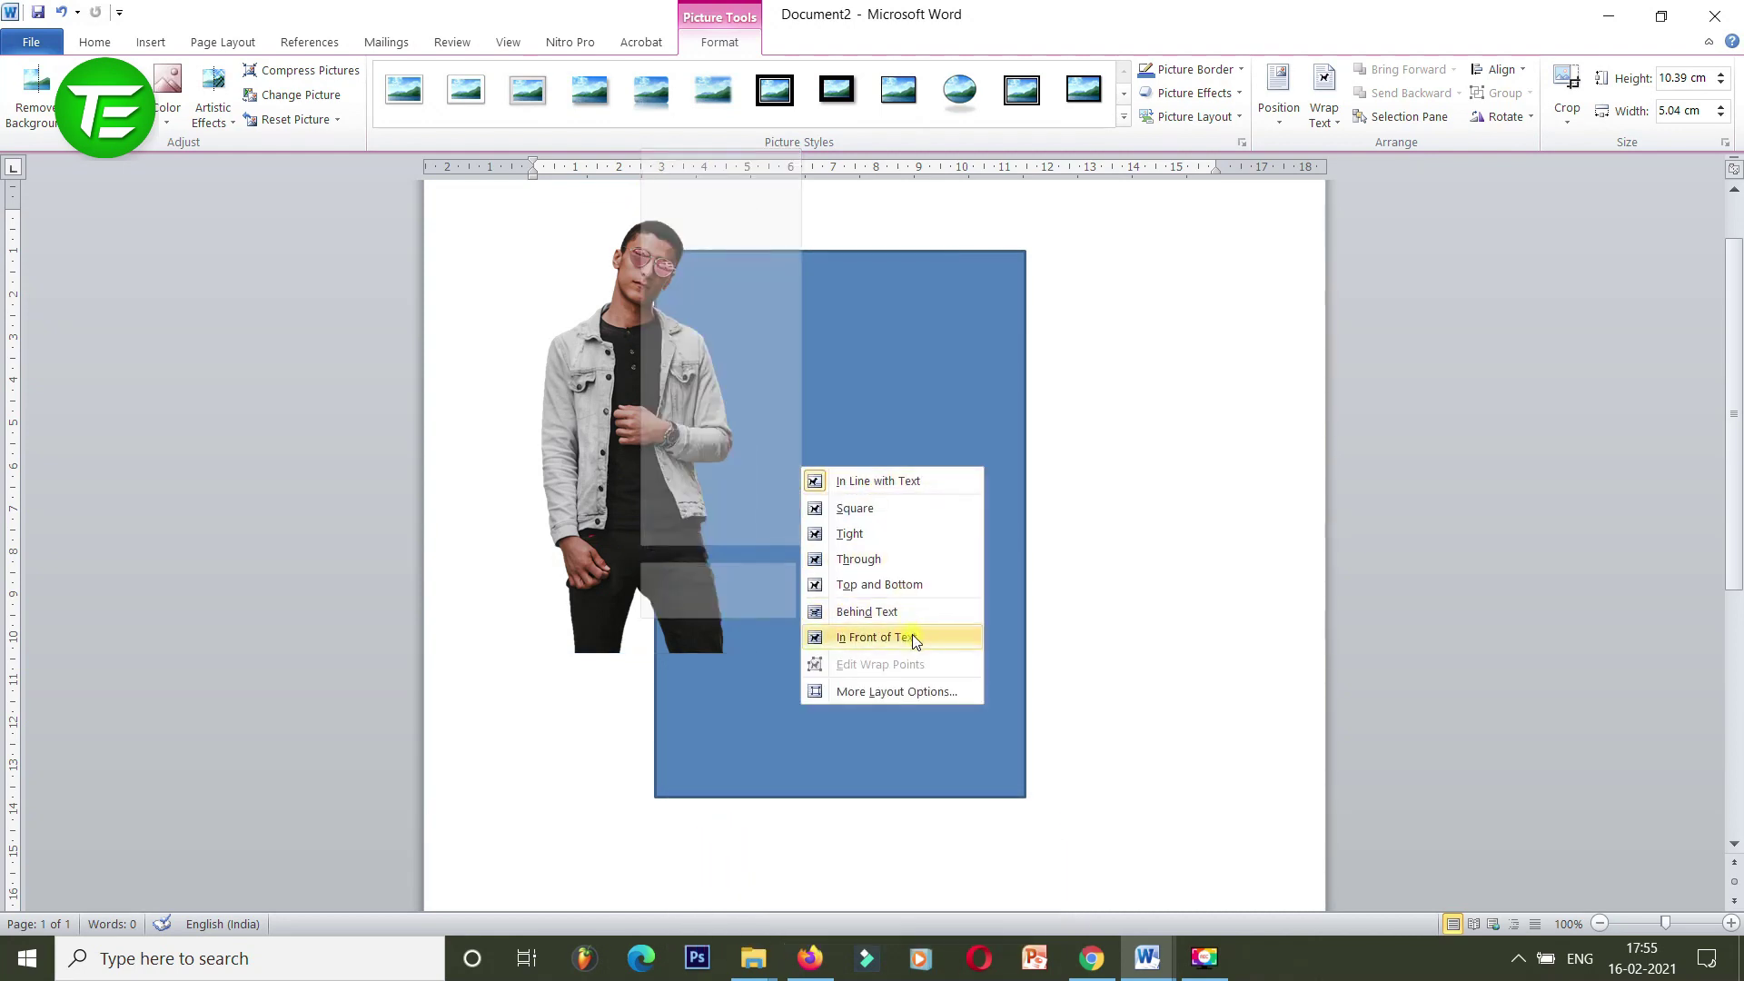
left_click(877, 636)
mouse_move(647, 477)
left_mouse_down()
mouse_move(881, 621)
mouse_move(838, 624)
left_mouse_up()
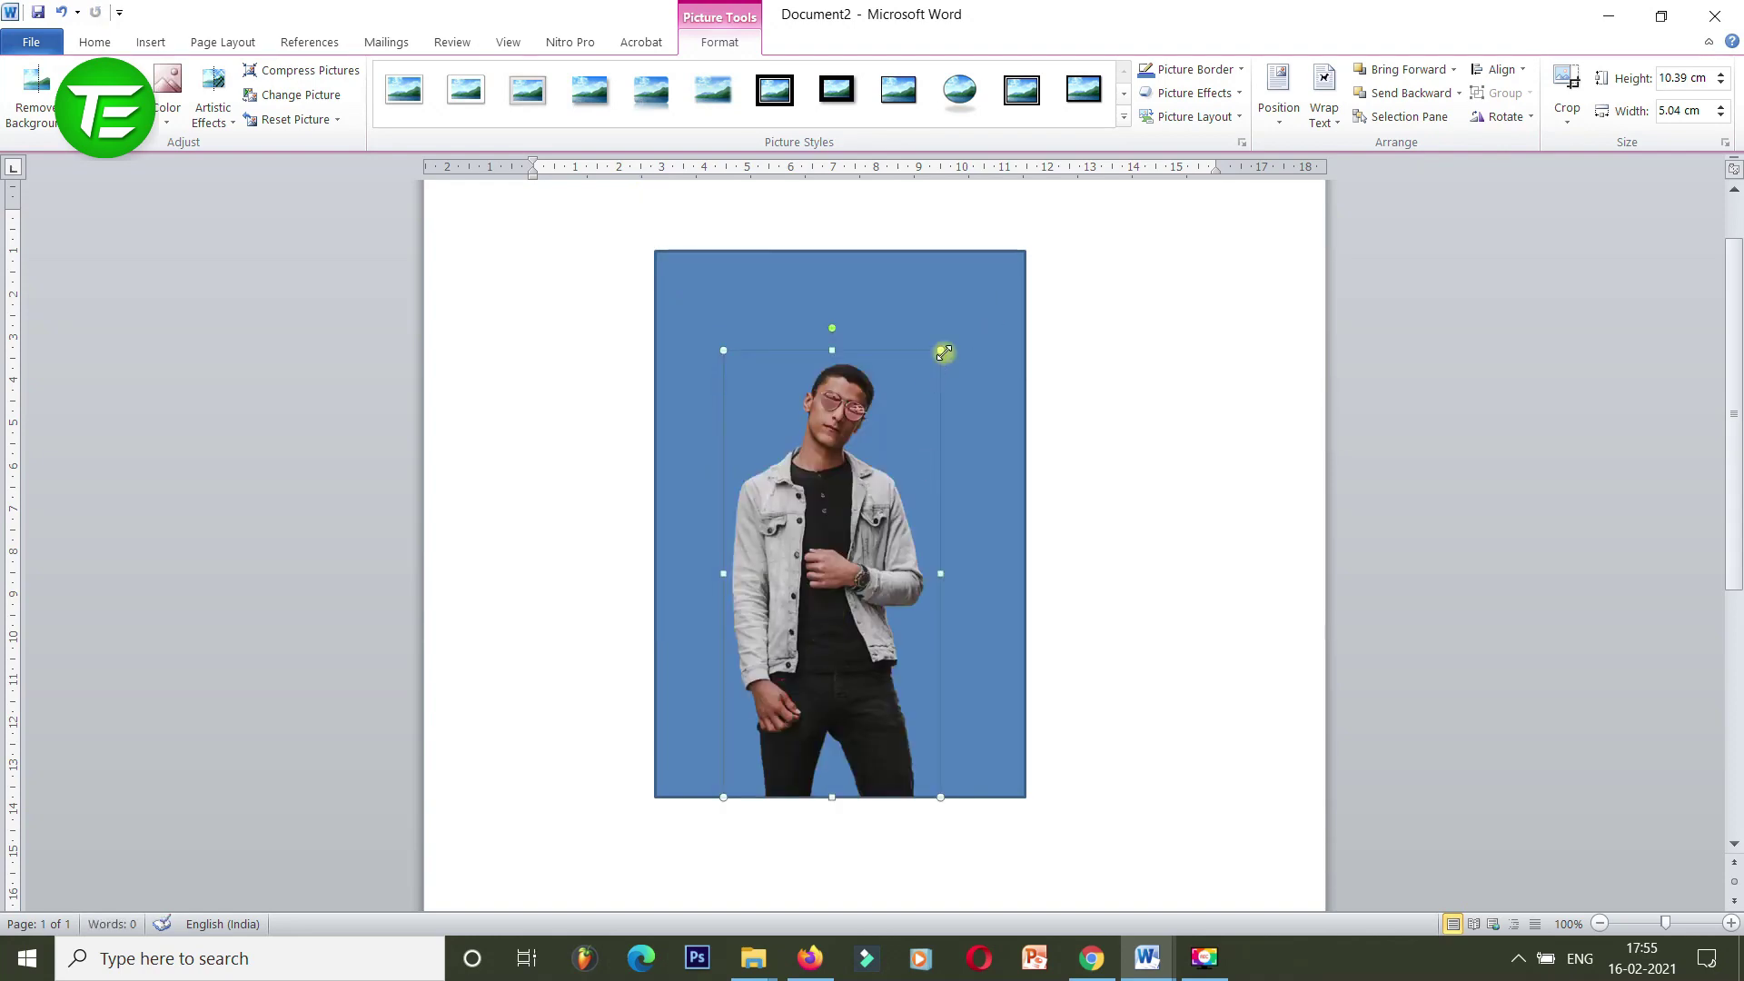
mouse_move(945, 353)
left_mouse_down()
mouse_move(984, 300)
mouse_move(982, 262)
left_mouse_up()
left_click(1124, 482)
left_click(806, 627)
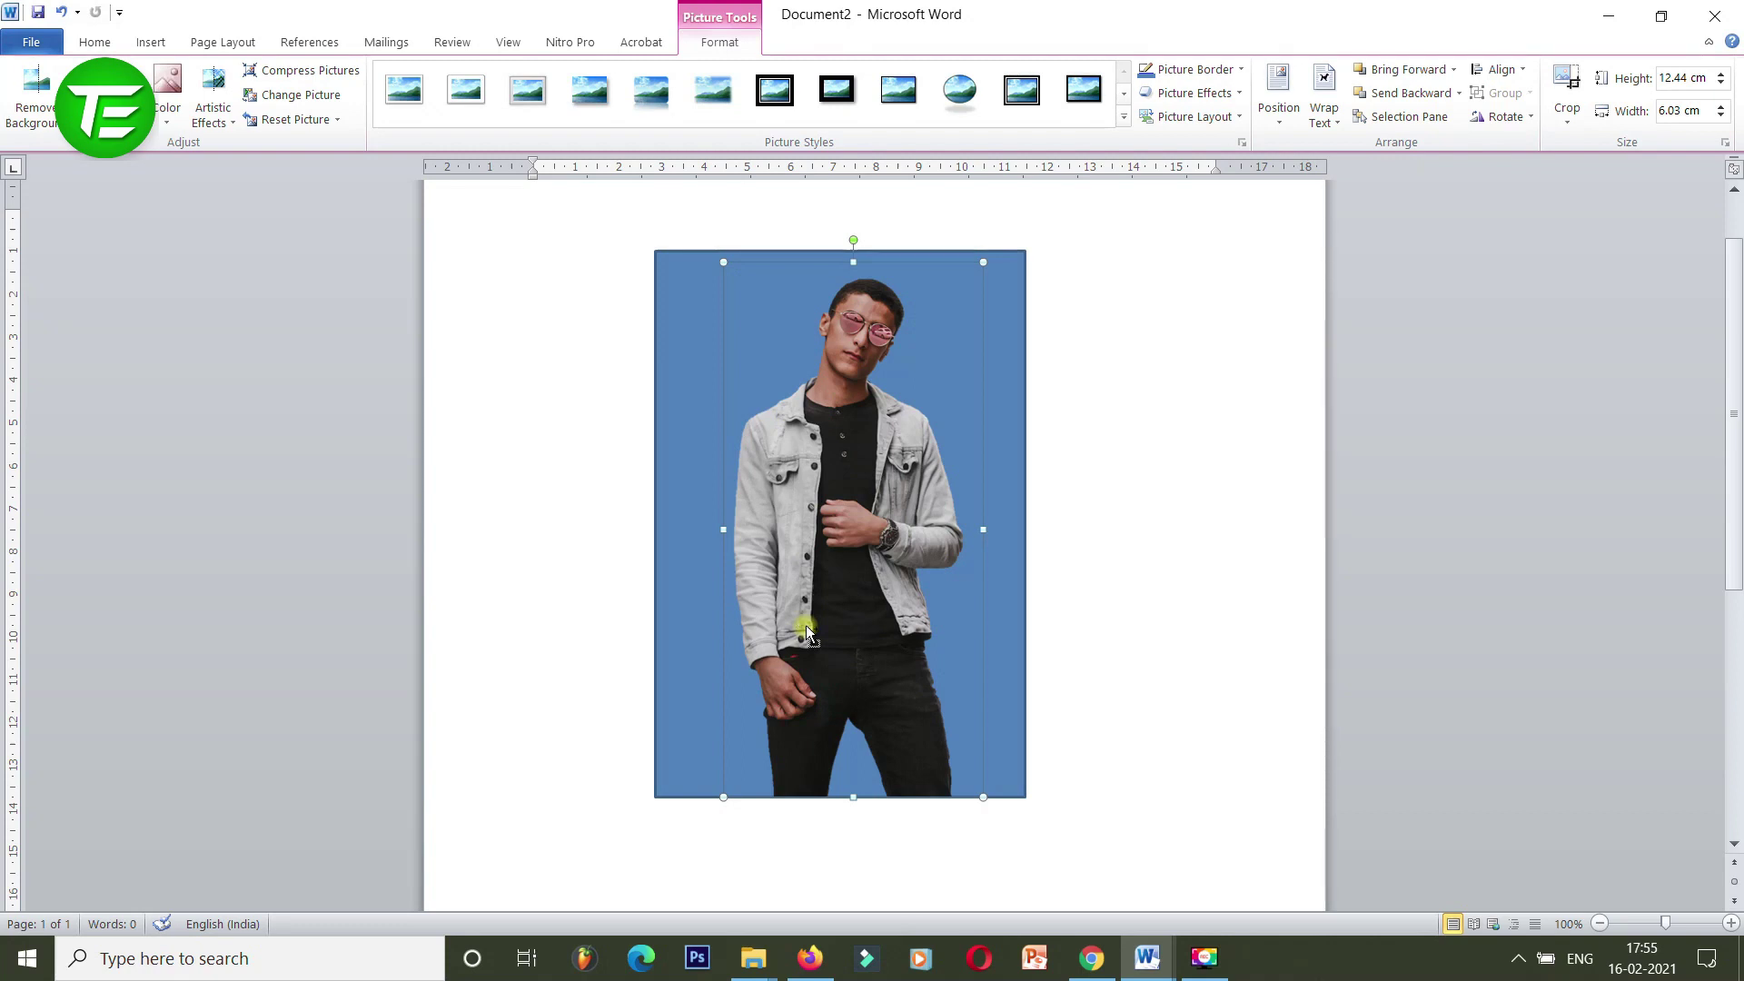
Undo the stray resize and move, then set In Front of Text and centre the portrait on the rectangle.
key("ctrl+z")
key("ctrl+z")
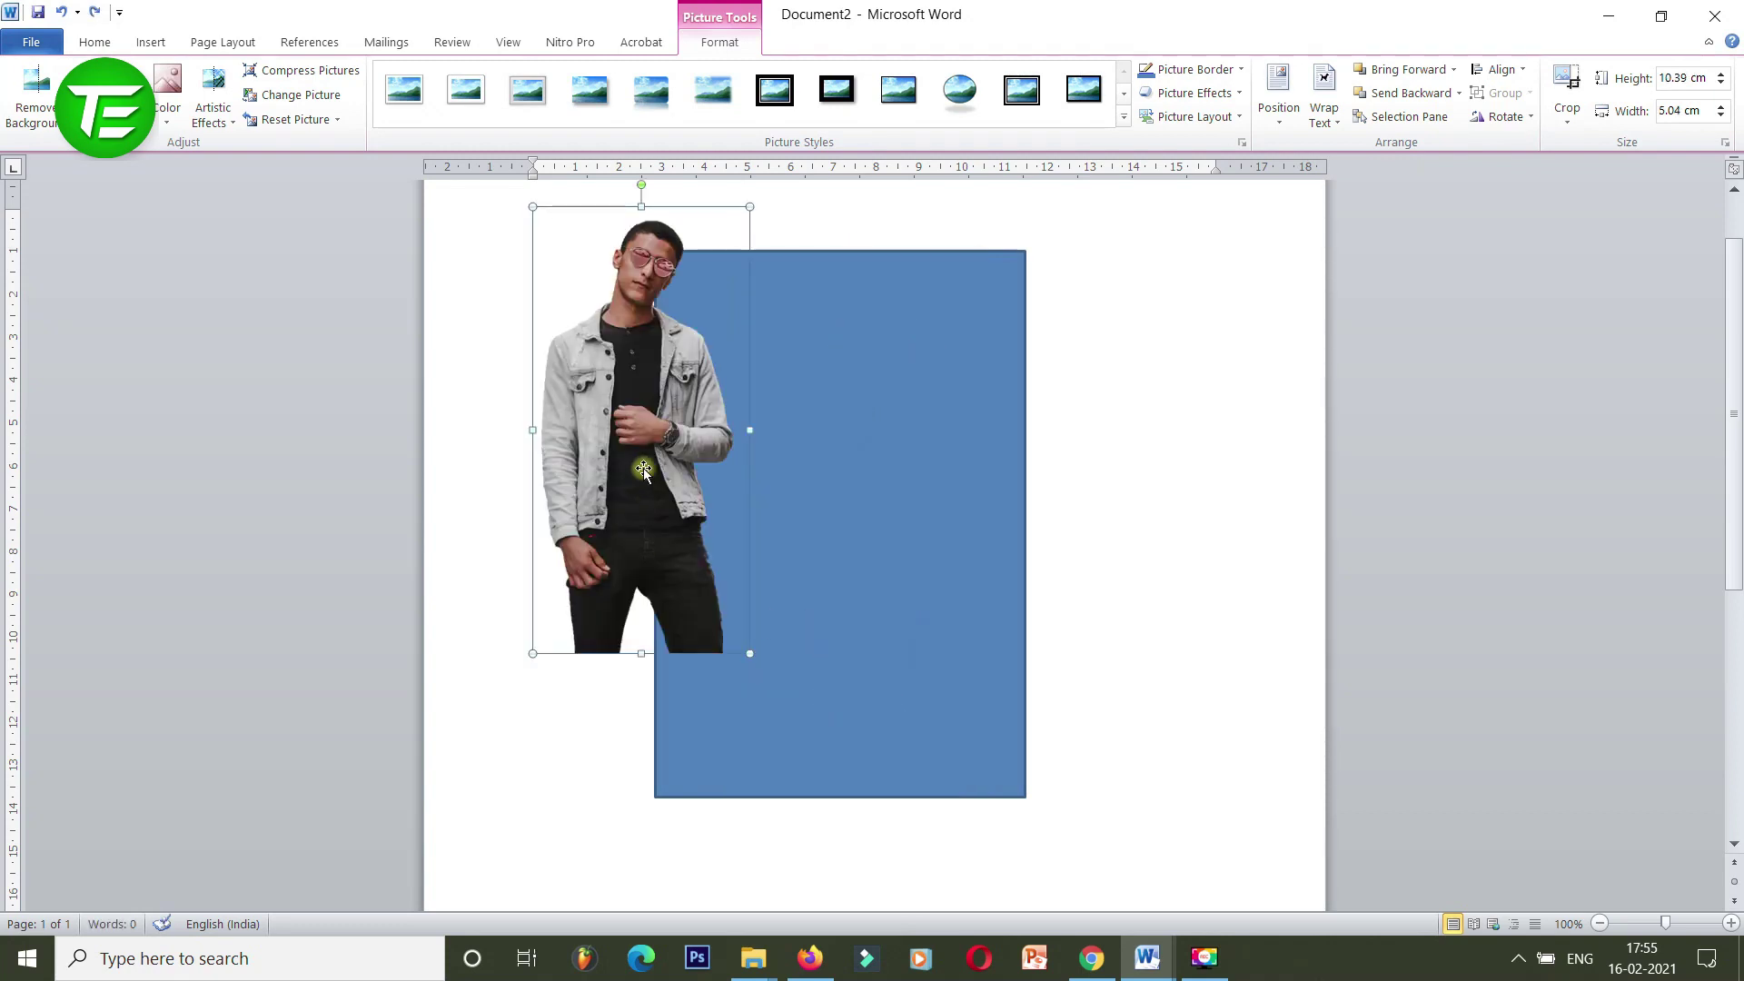
left_click_drag(643, 469, 755, 495)
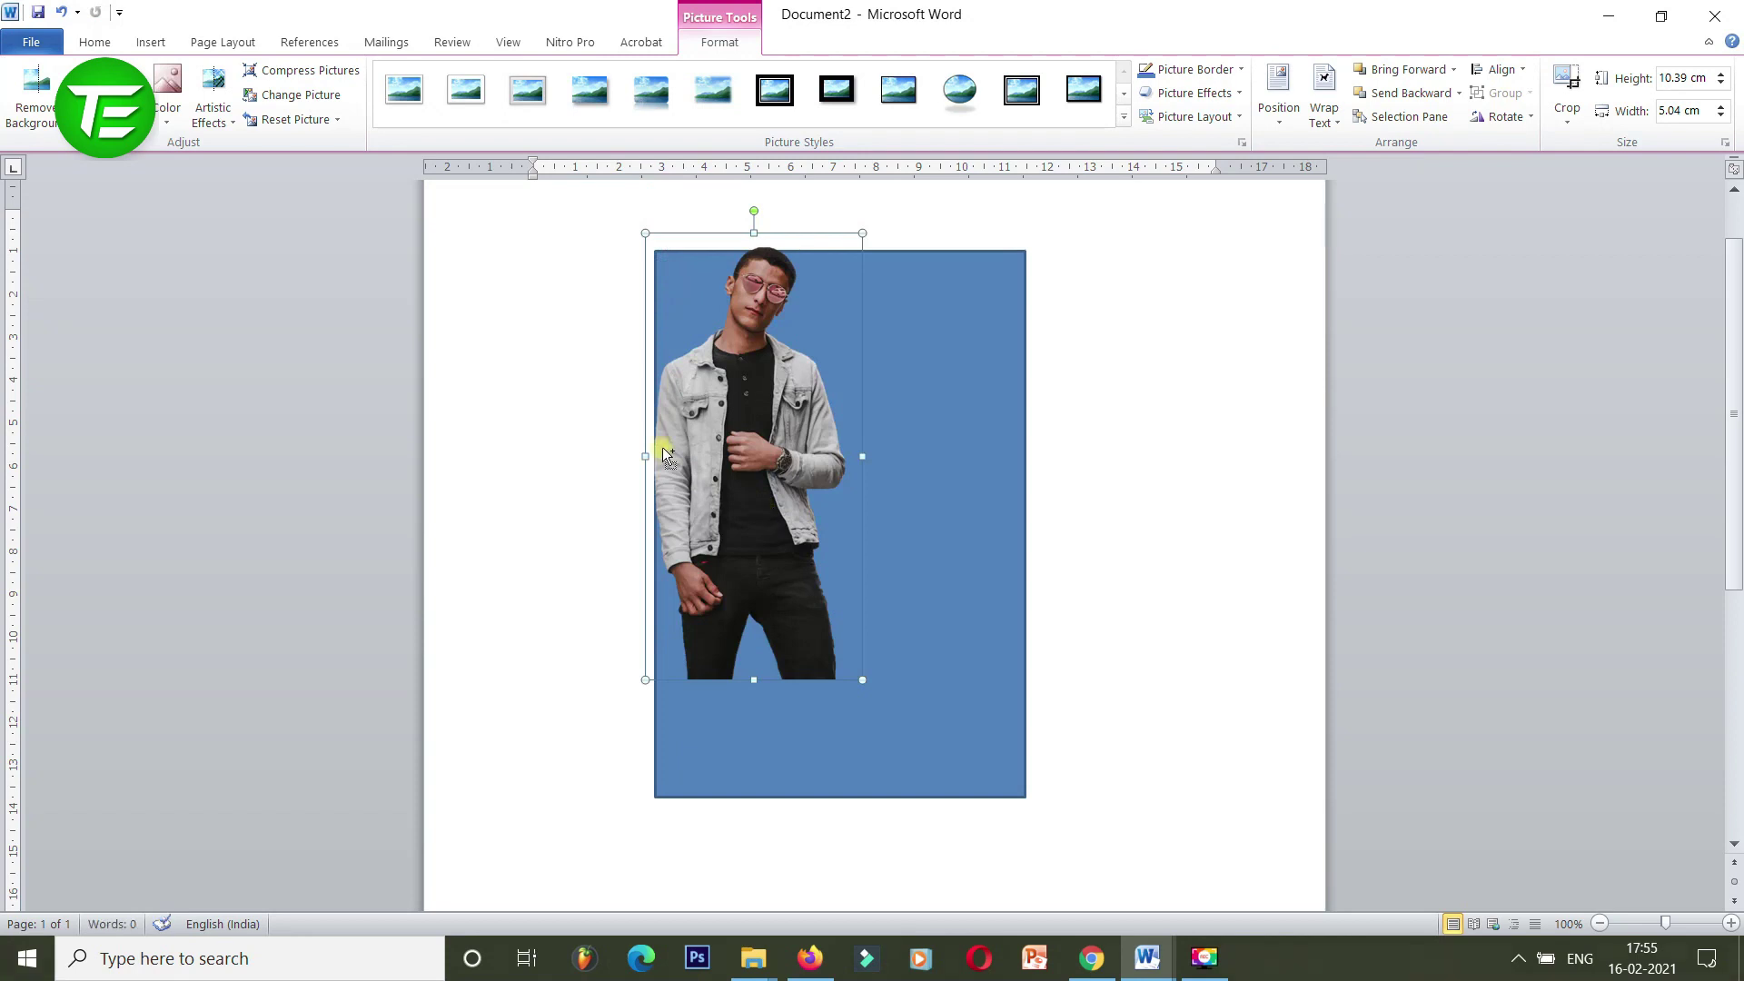
key("ctrl+z")
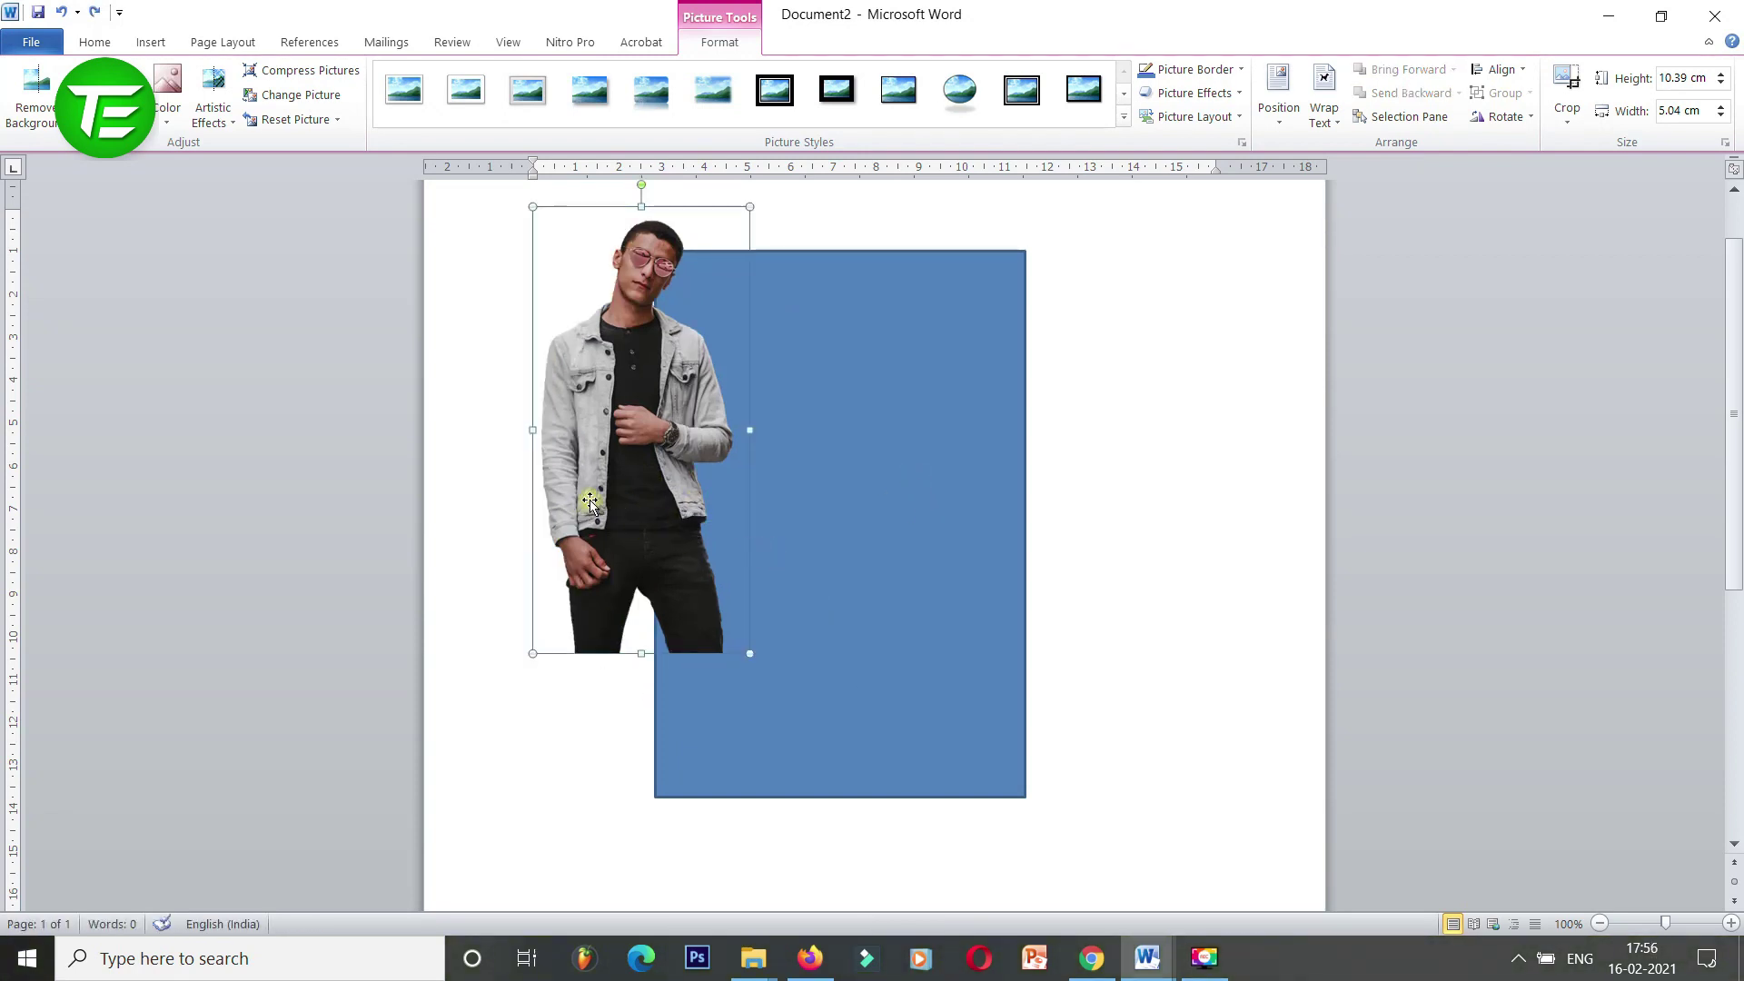
right_click(613, 478)
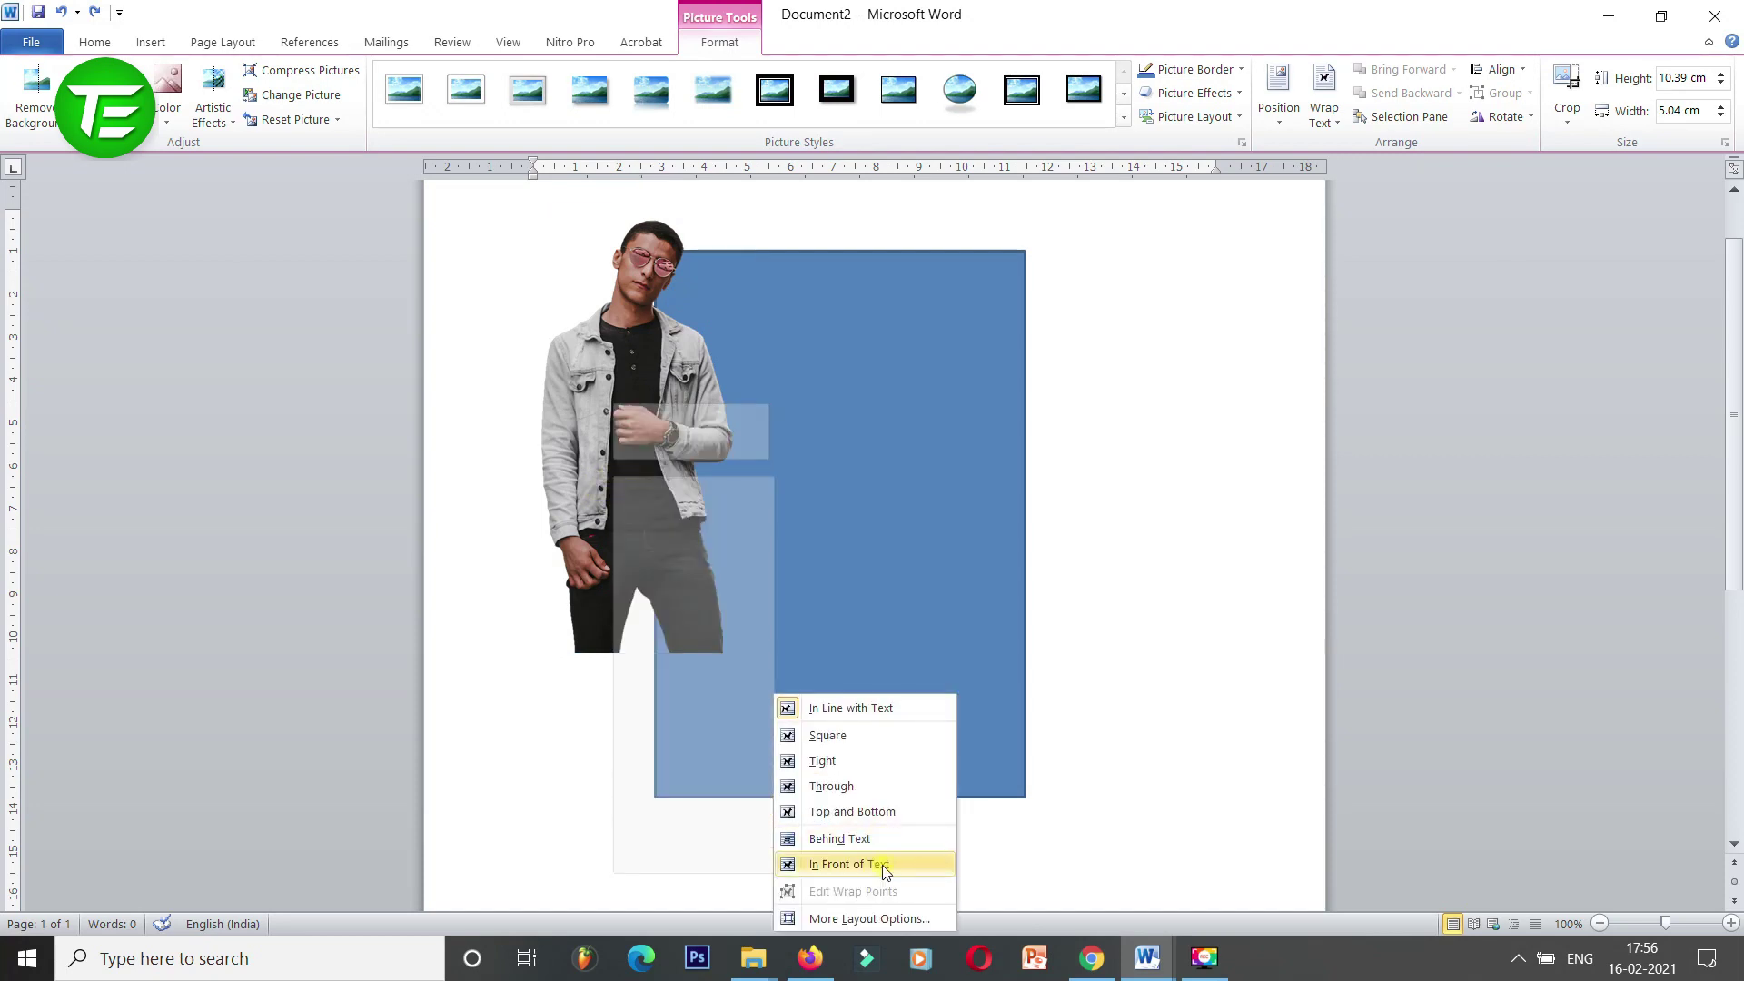
left_click(886, 867)
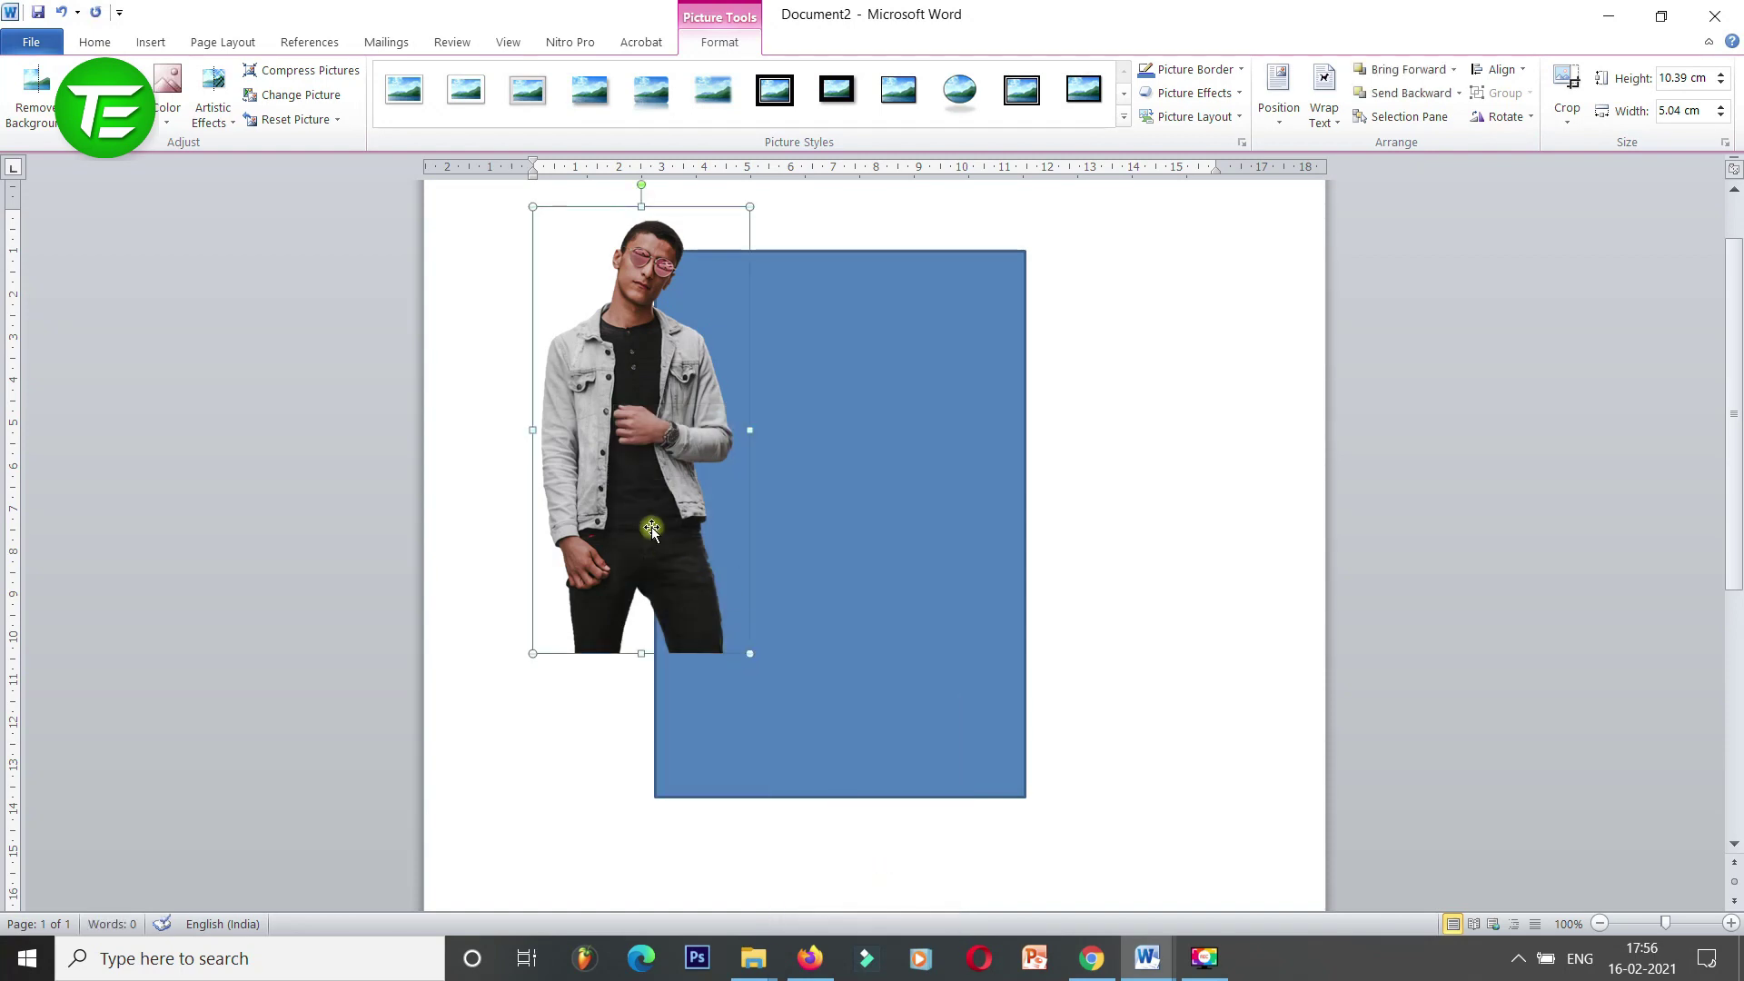
left_click_drag(651, 529, 840, 673)
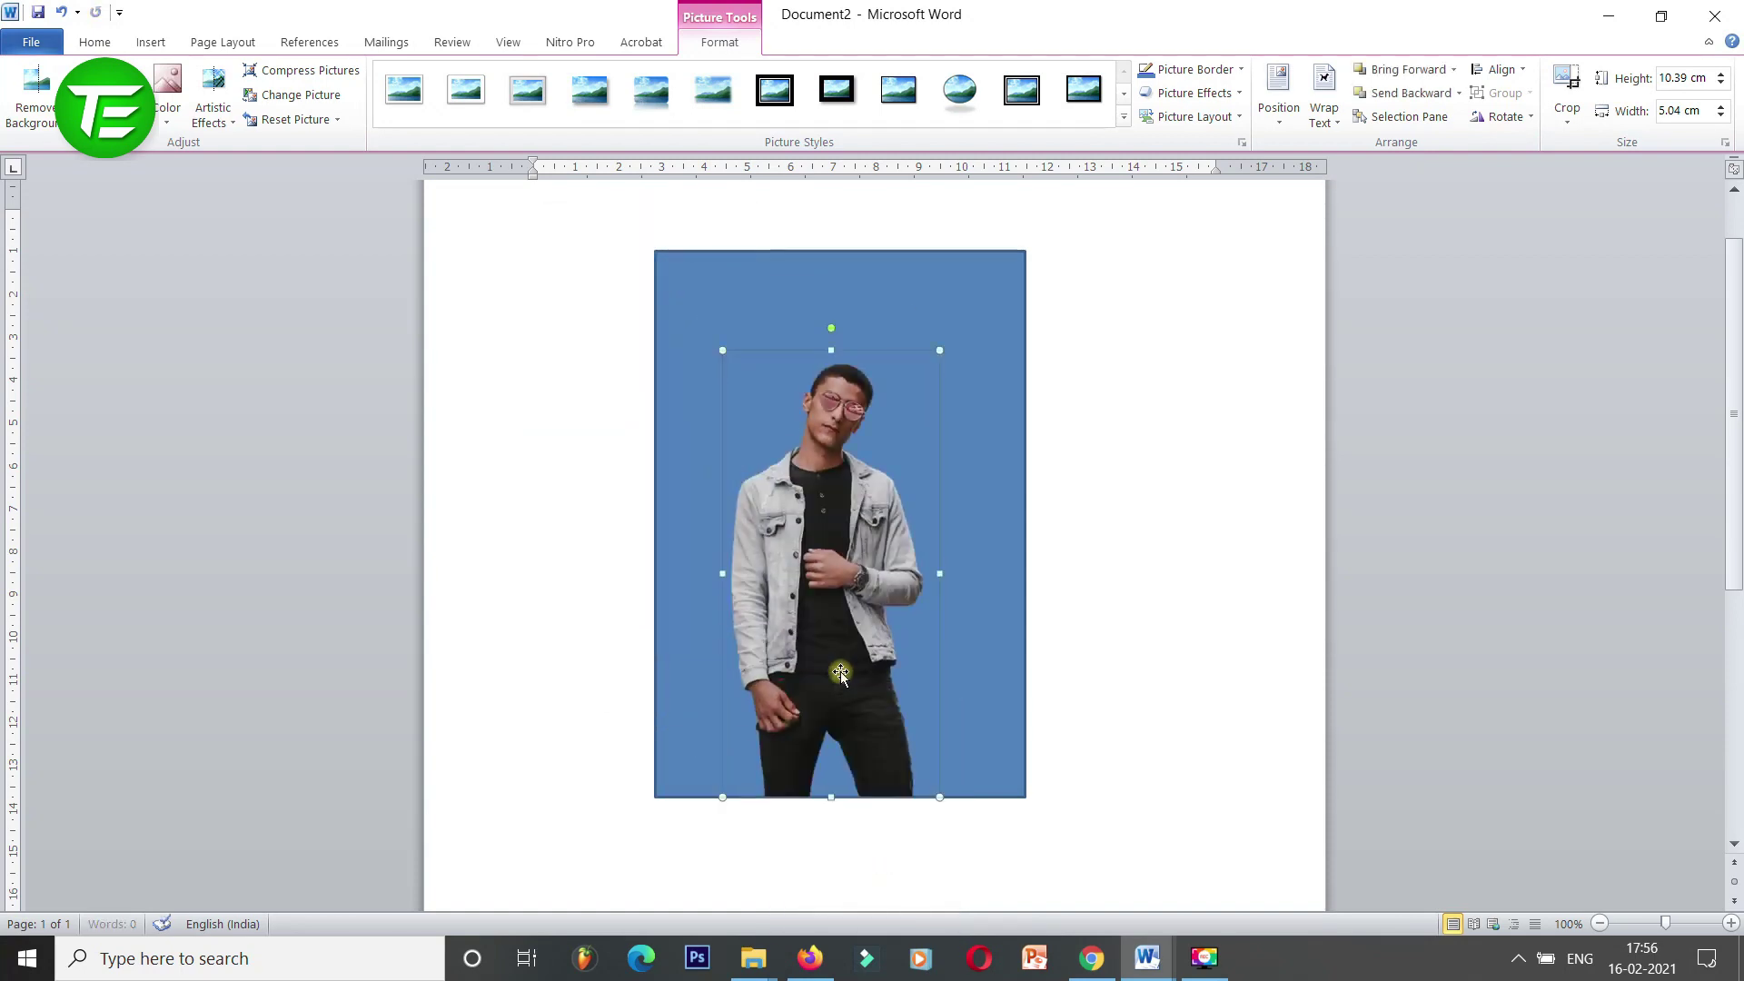
left_click(1015, 400)
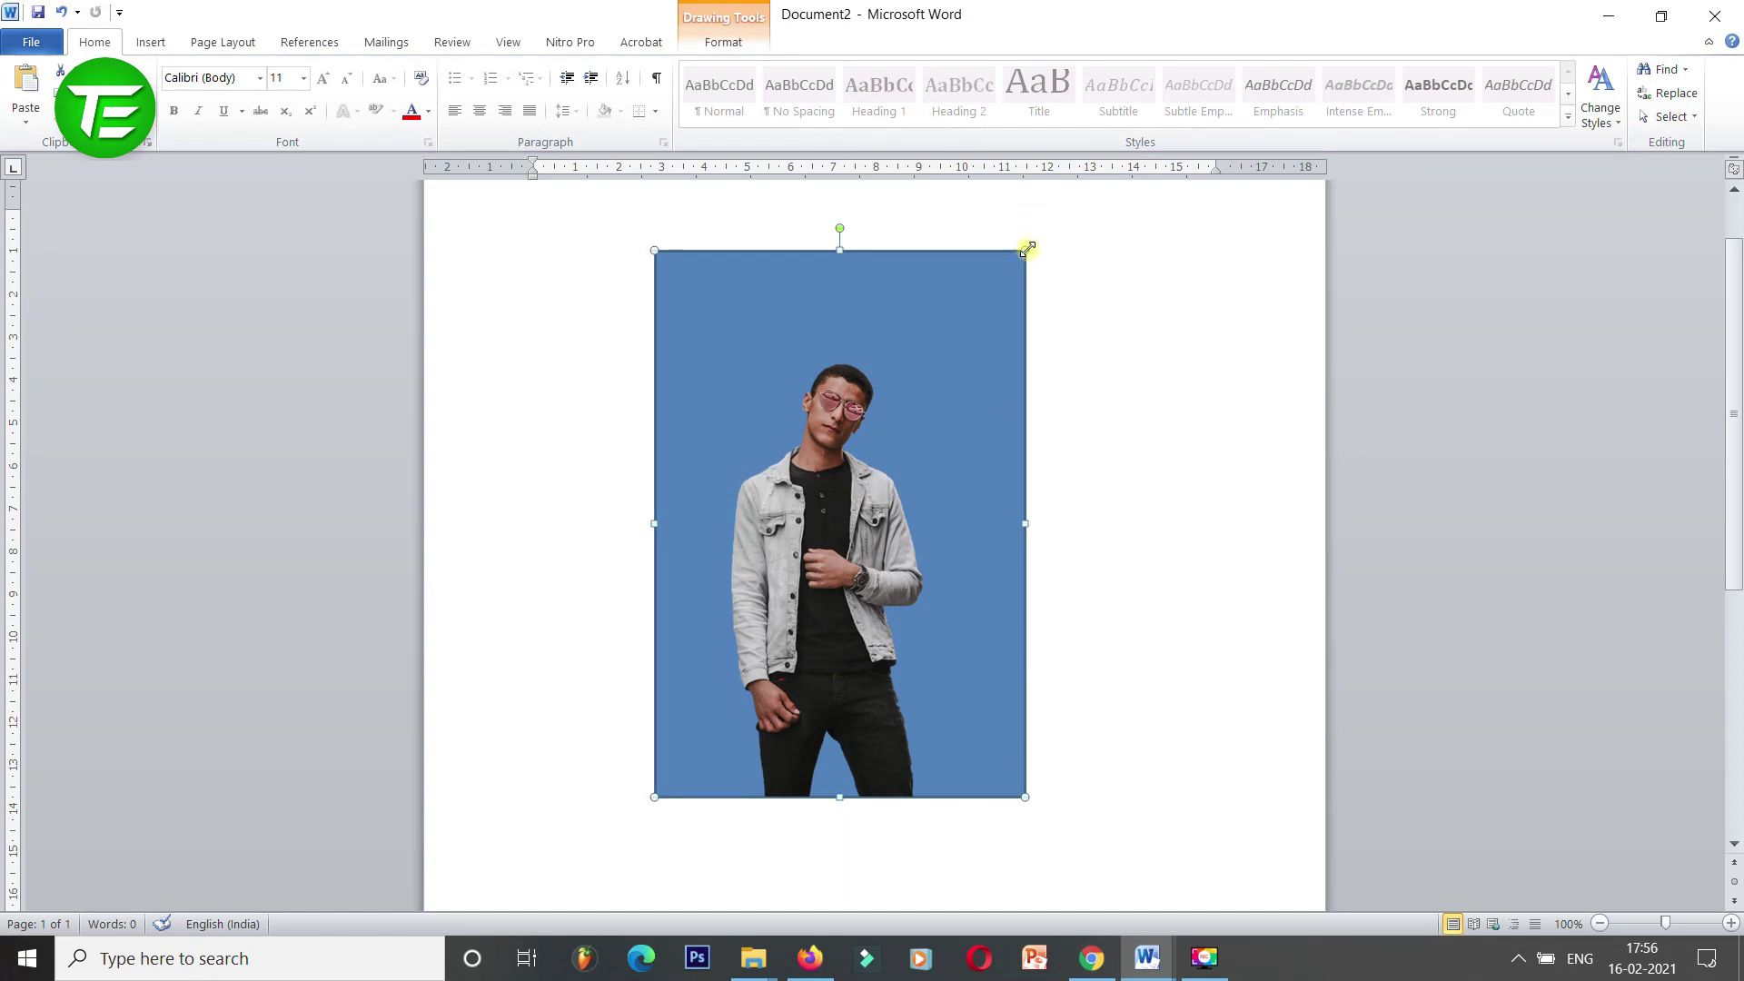
Make the rectangle narrower and shorter, shift it behind the portrait, and colour it orange.
left_click_drag(1028, 248, 956, 311)
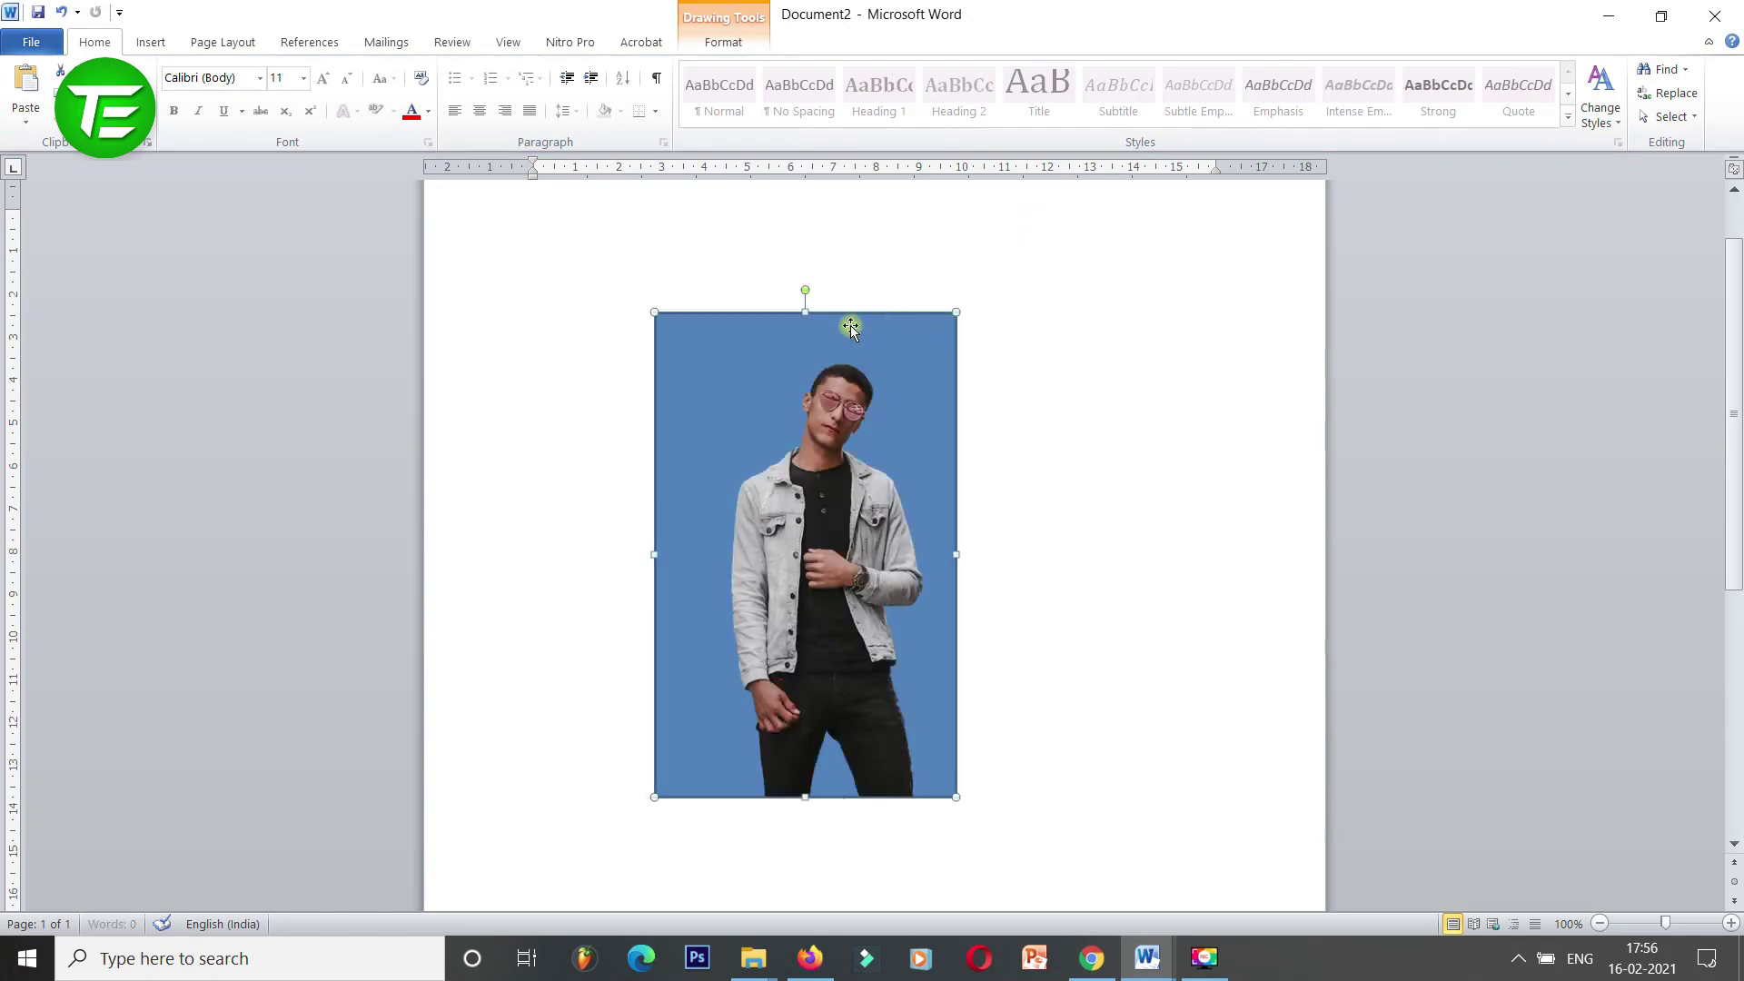
left_click_drag(850, 325, 883, 325)
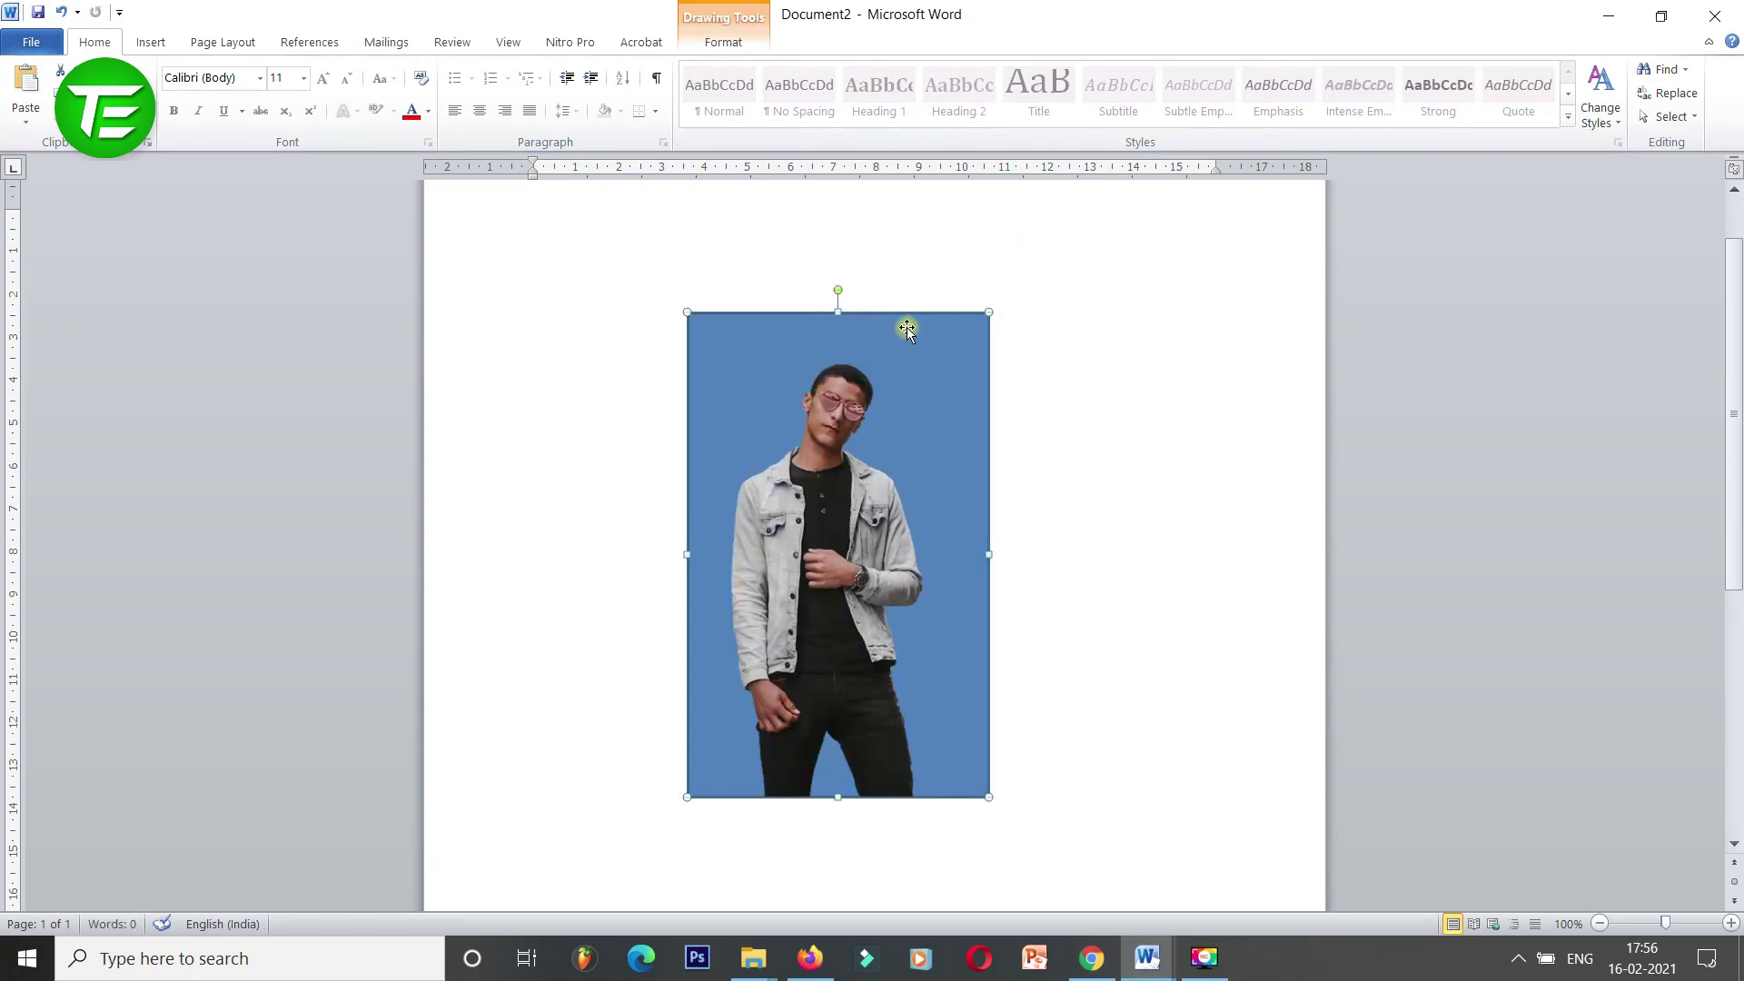
double_click(908, 329)
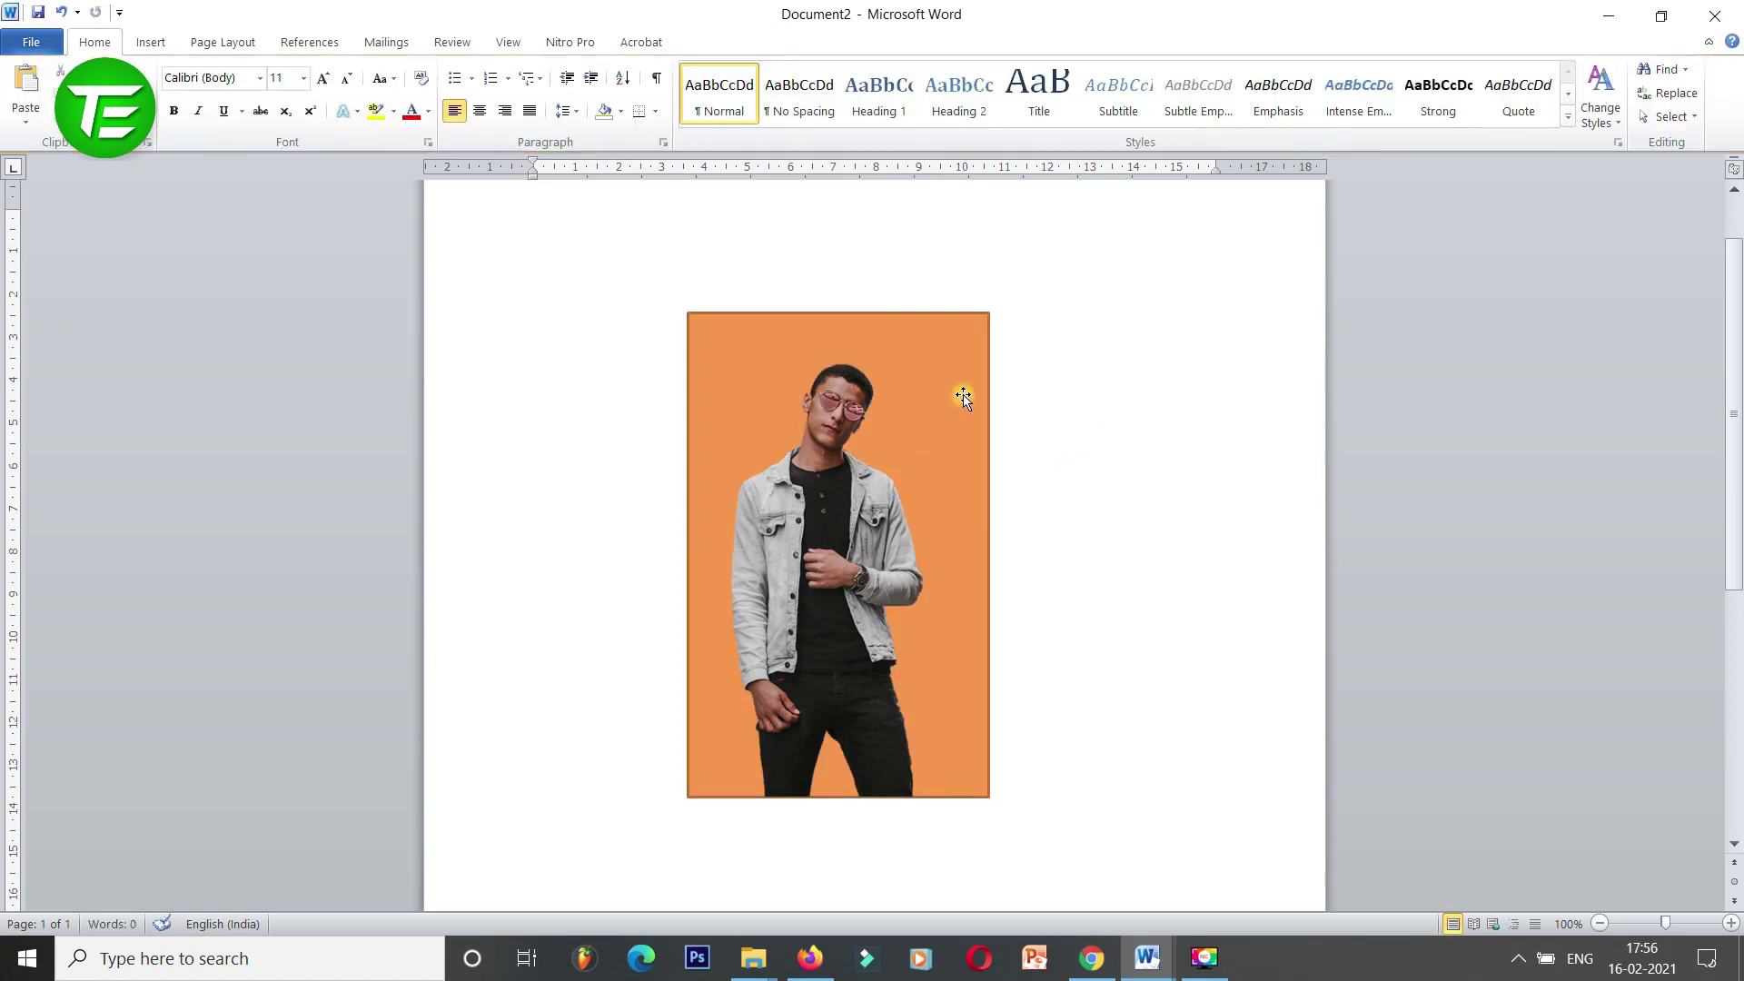
left_click(990, 827)
Enlarge the portrait to span the orange rectangle's full height.
left_click(874, 442)
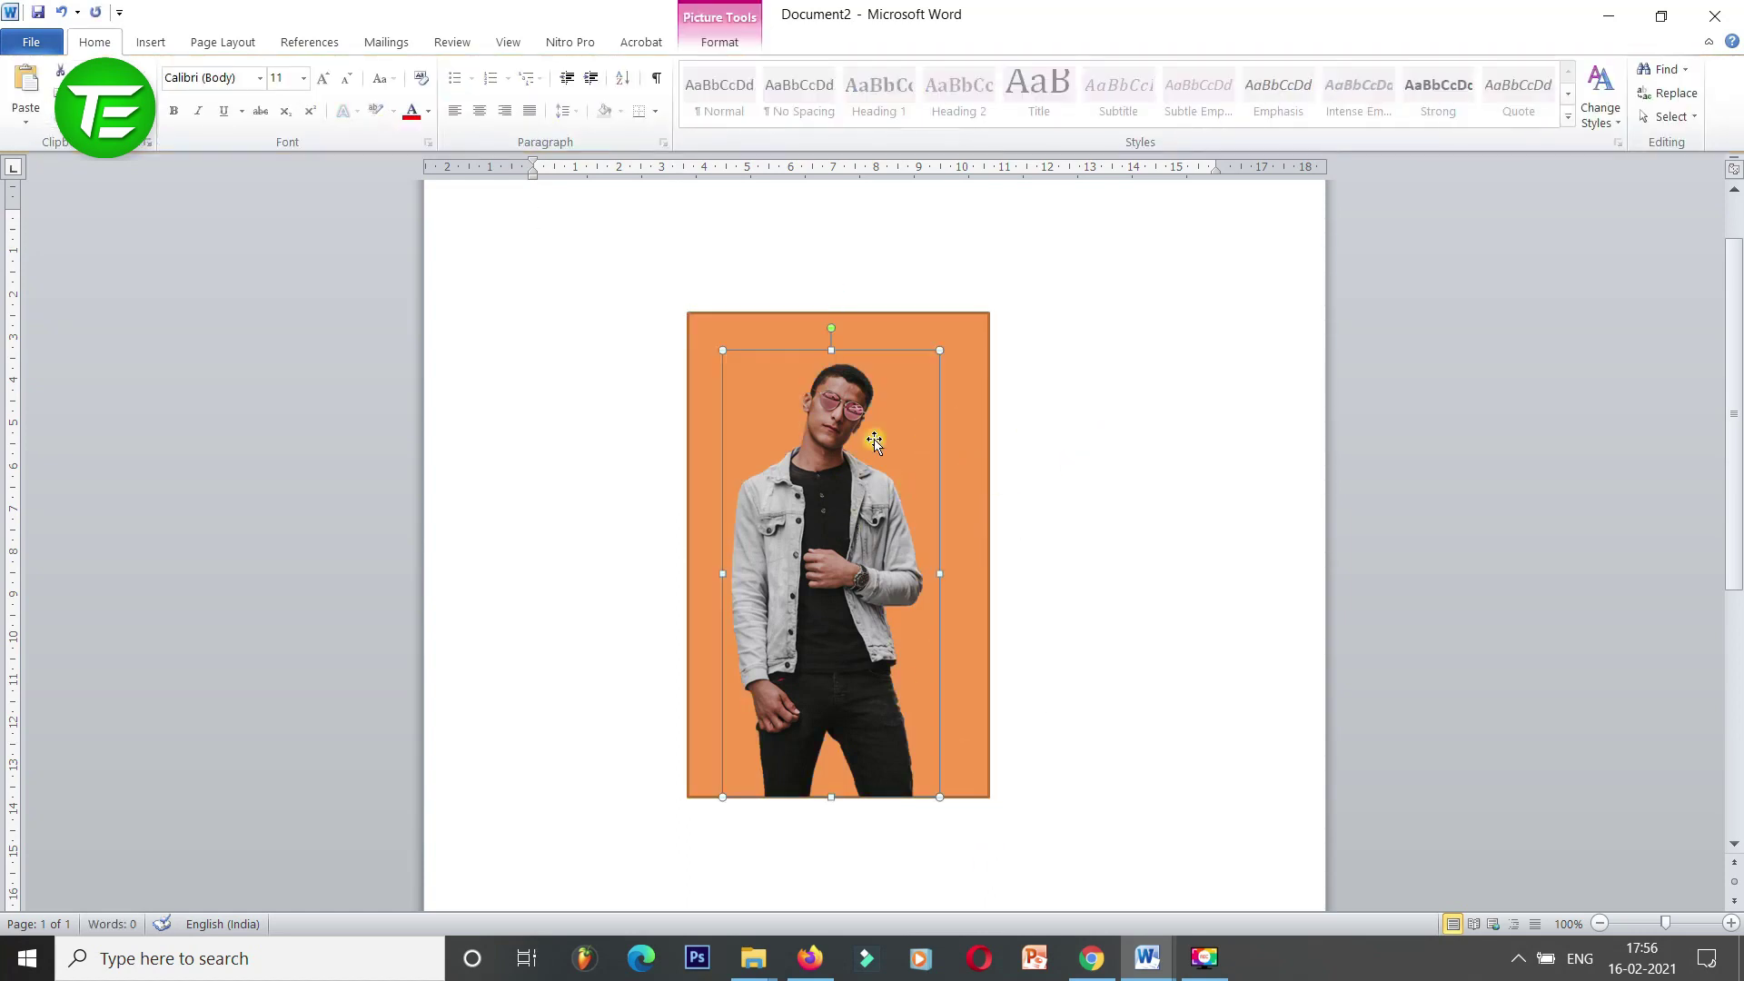
left_click_drag(942, 352, 956, 349)
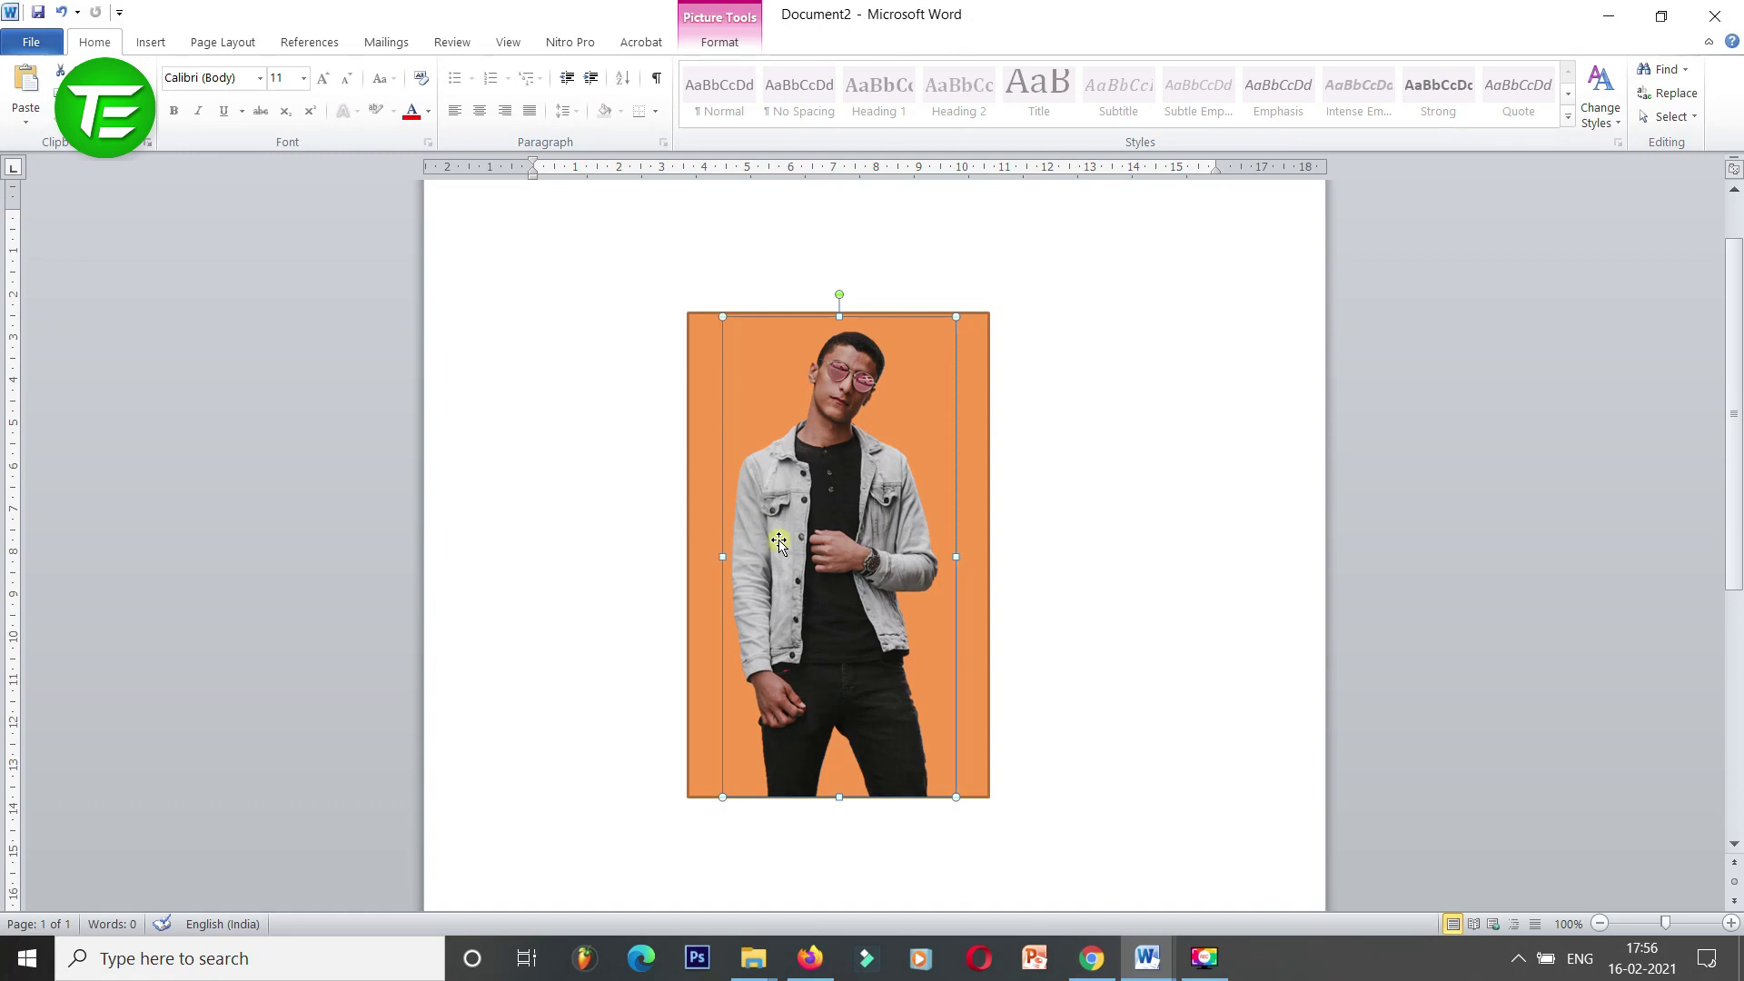
left_click(981, 527, "shift")
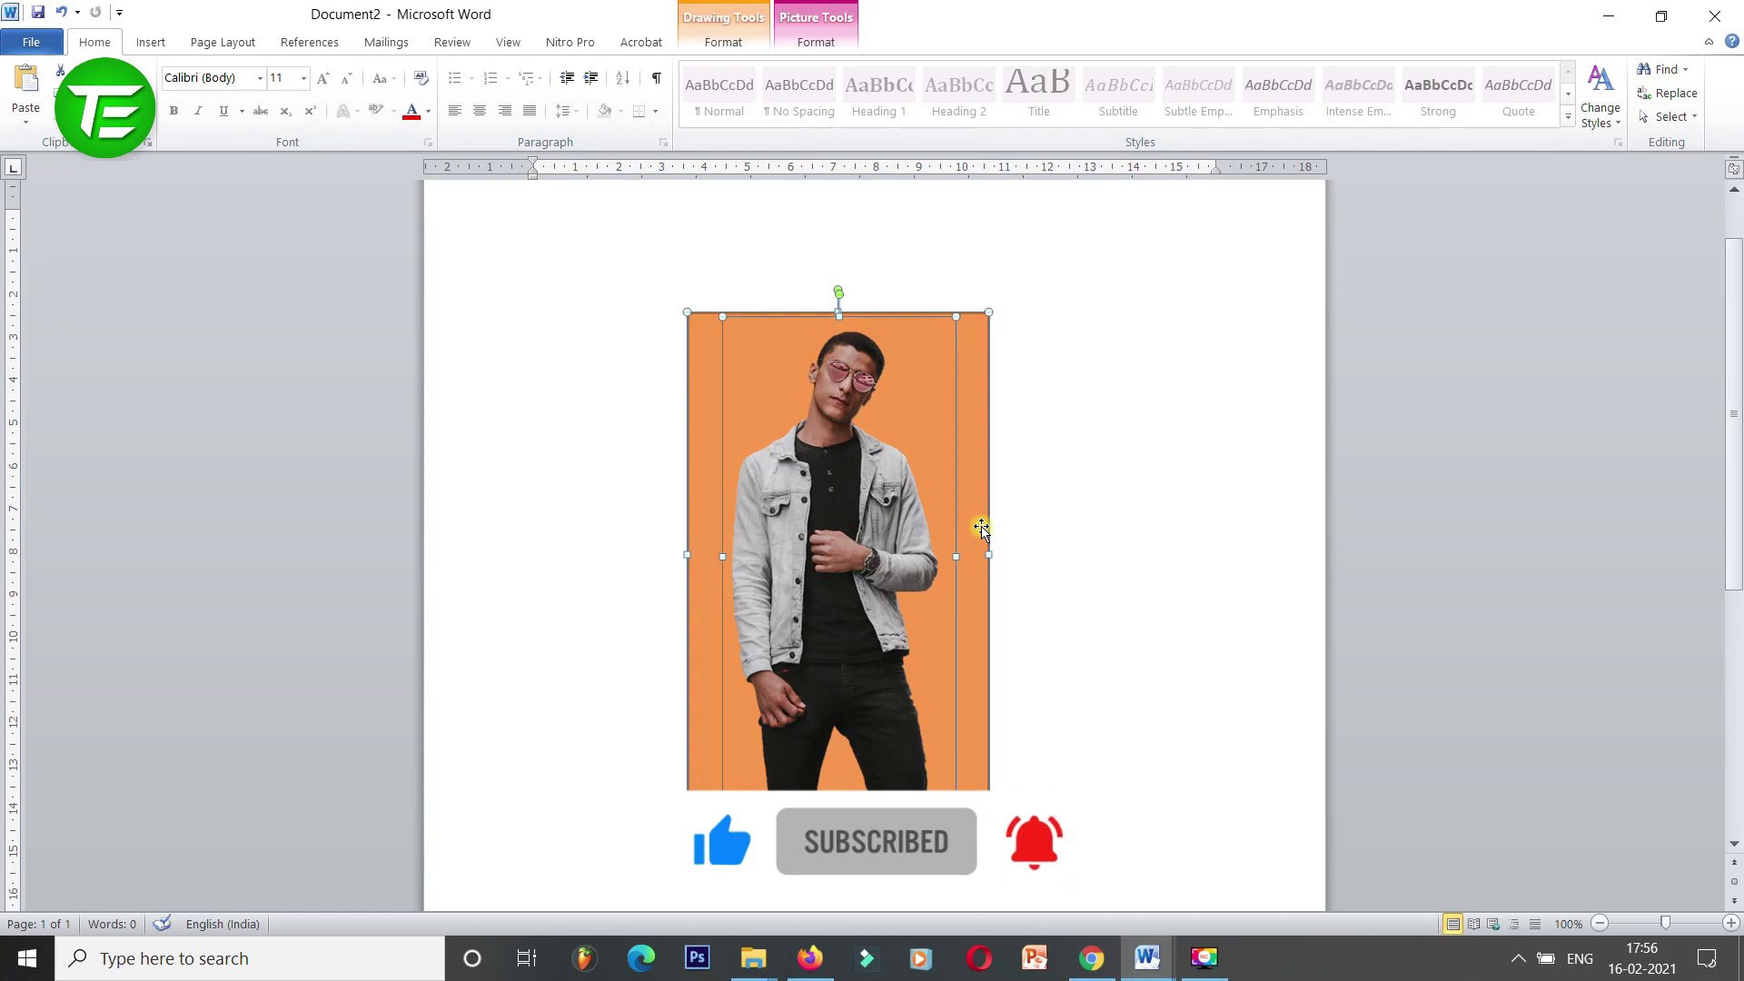
Group the portrait and the orange rectangle into a single object.
right_click(787, 447)
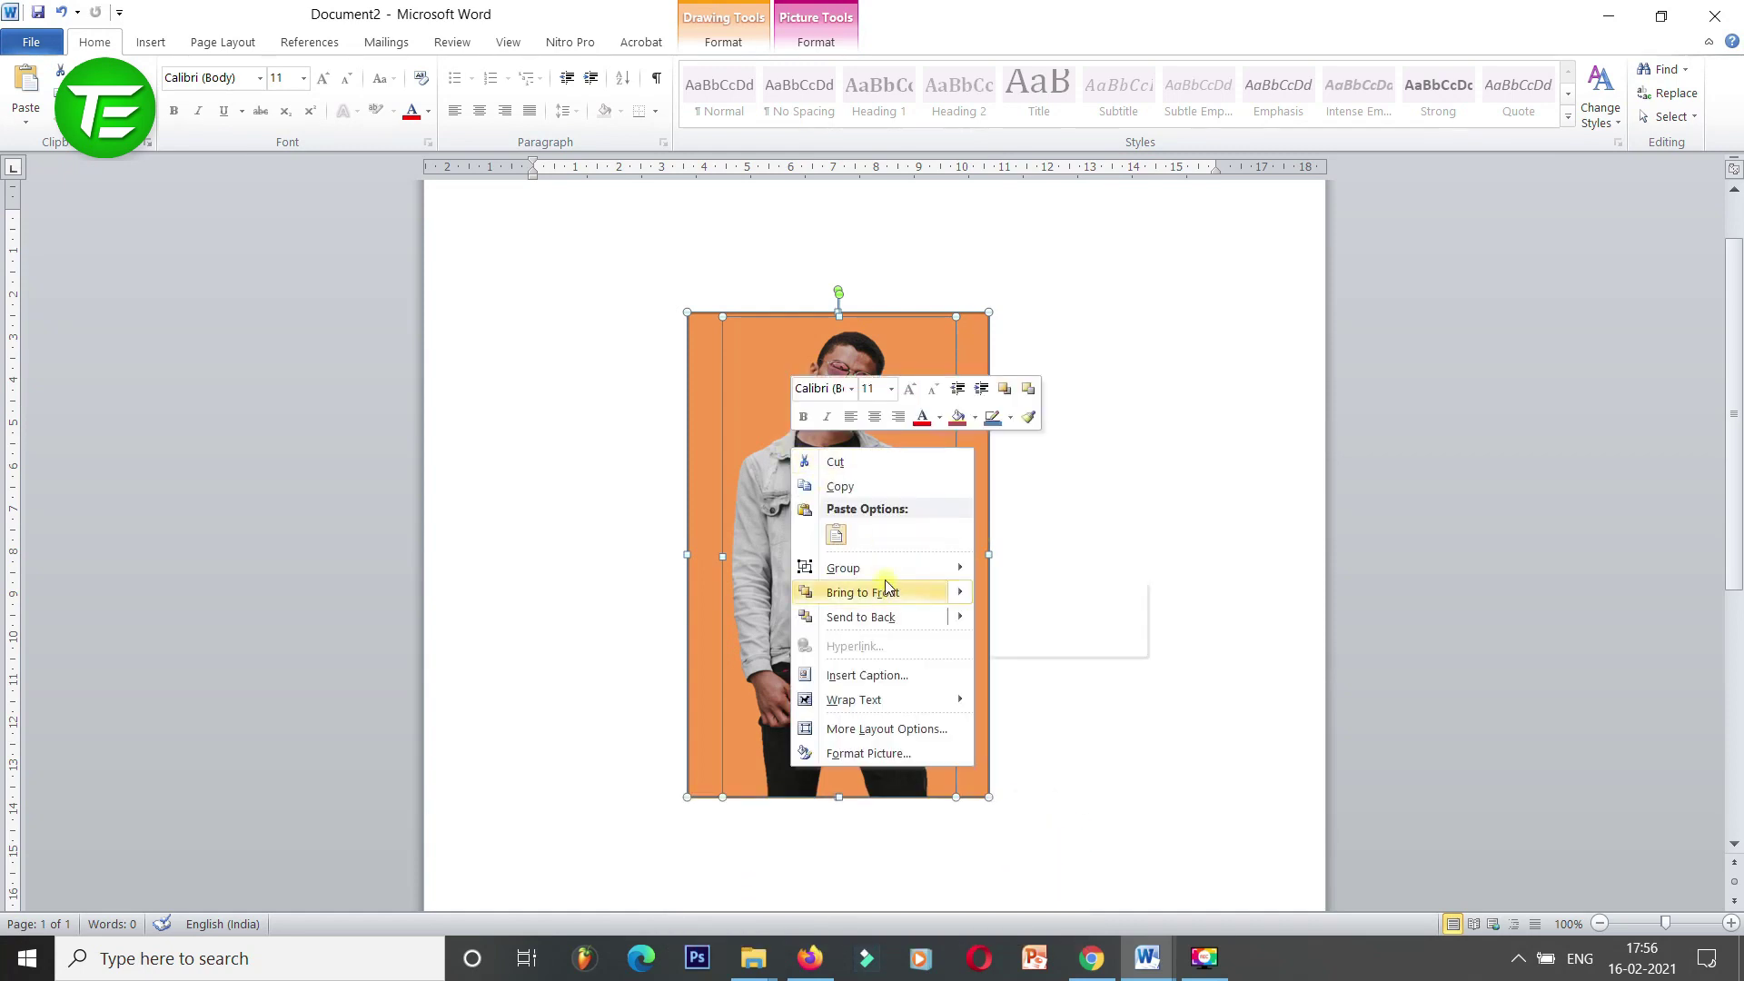
mouse_move(845, 567)
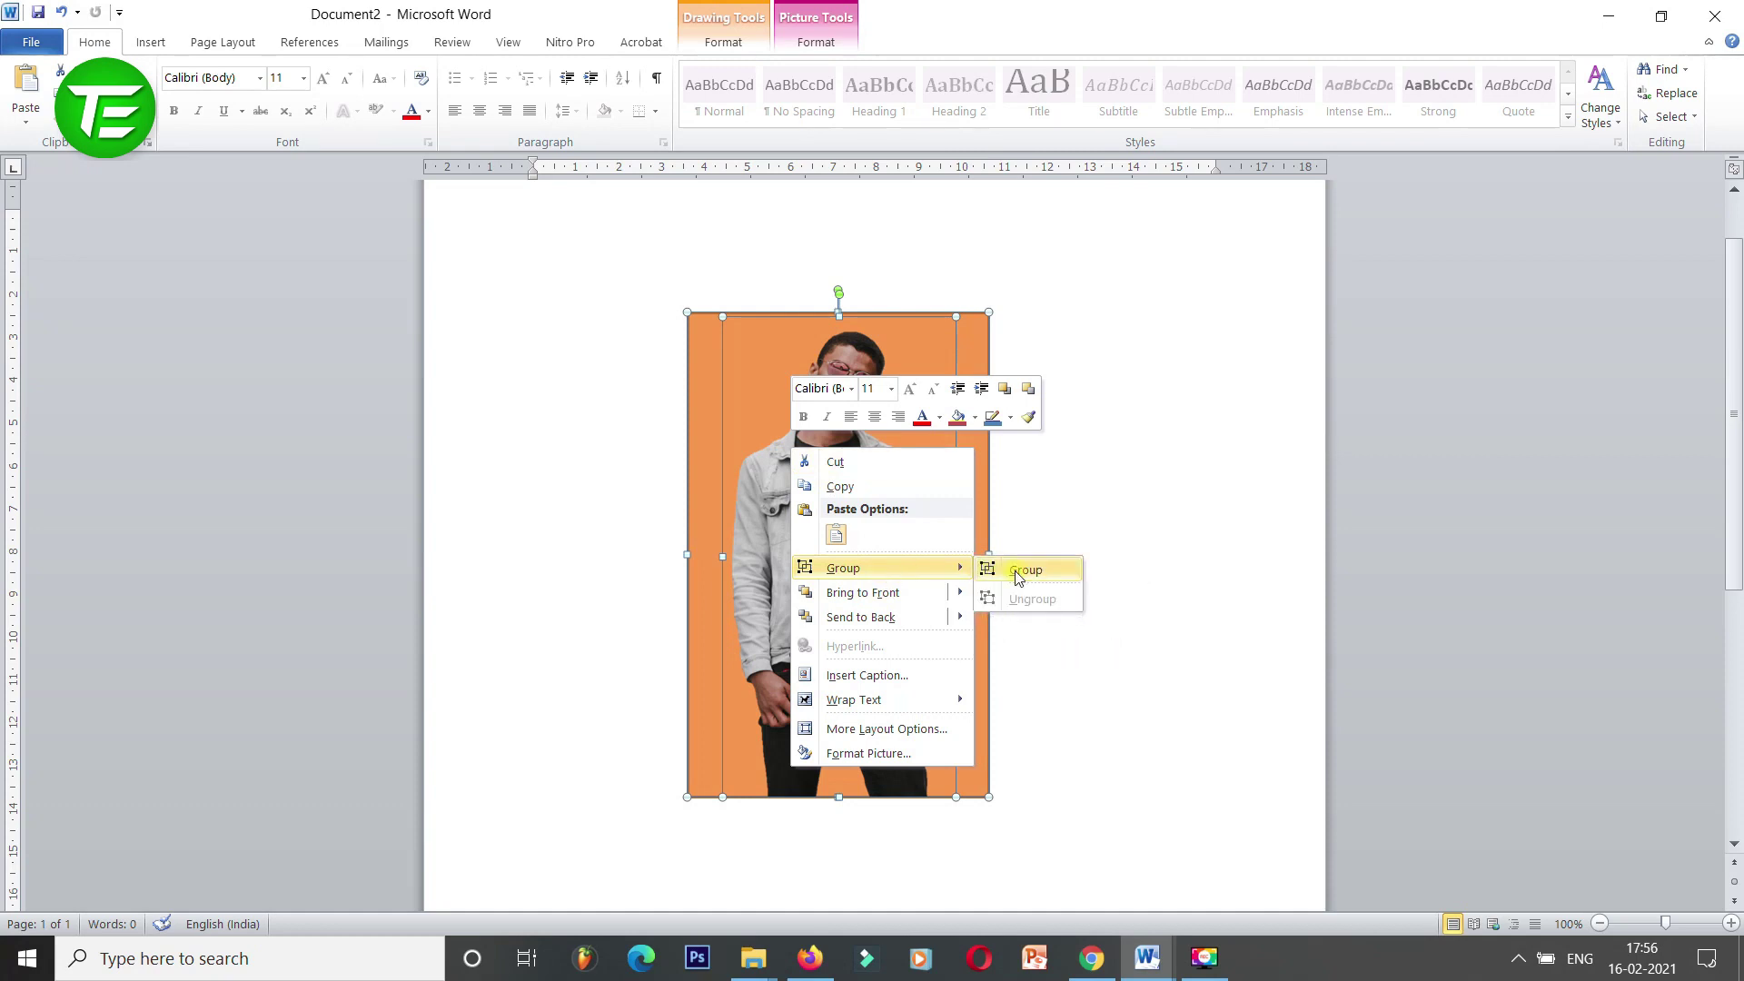
left_click(1018, 577)
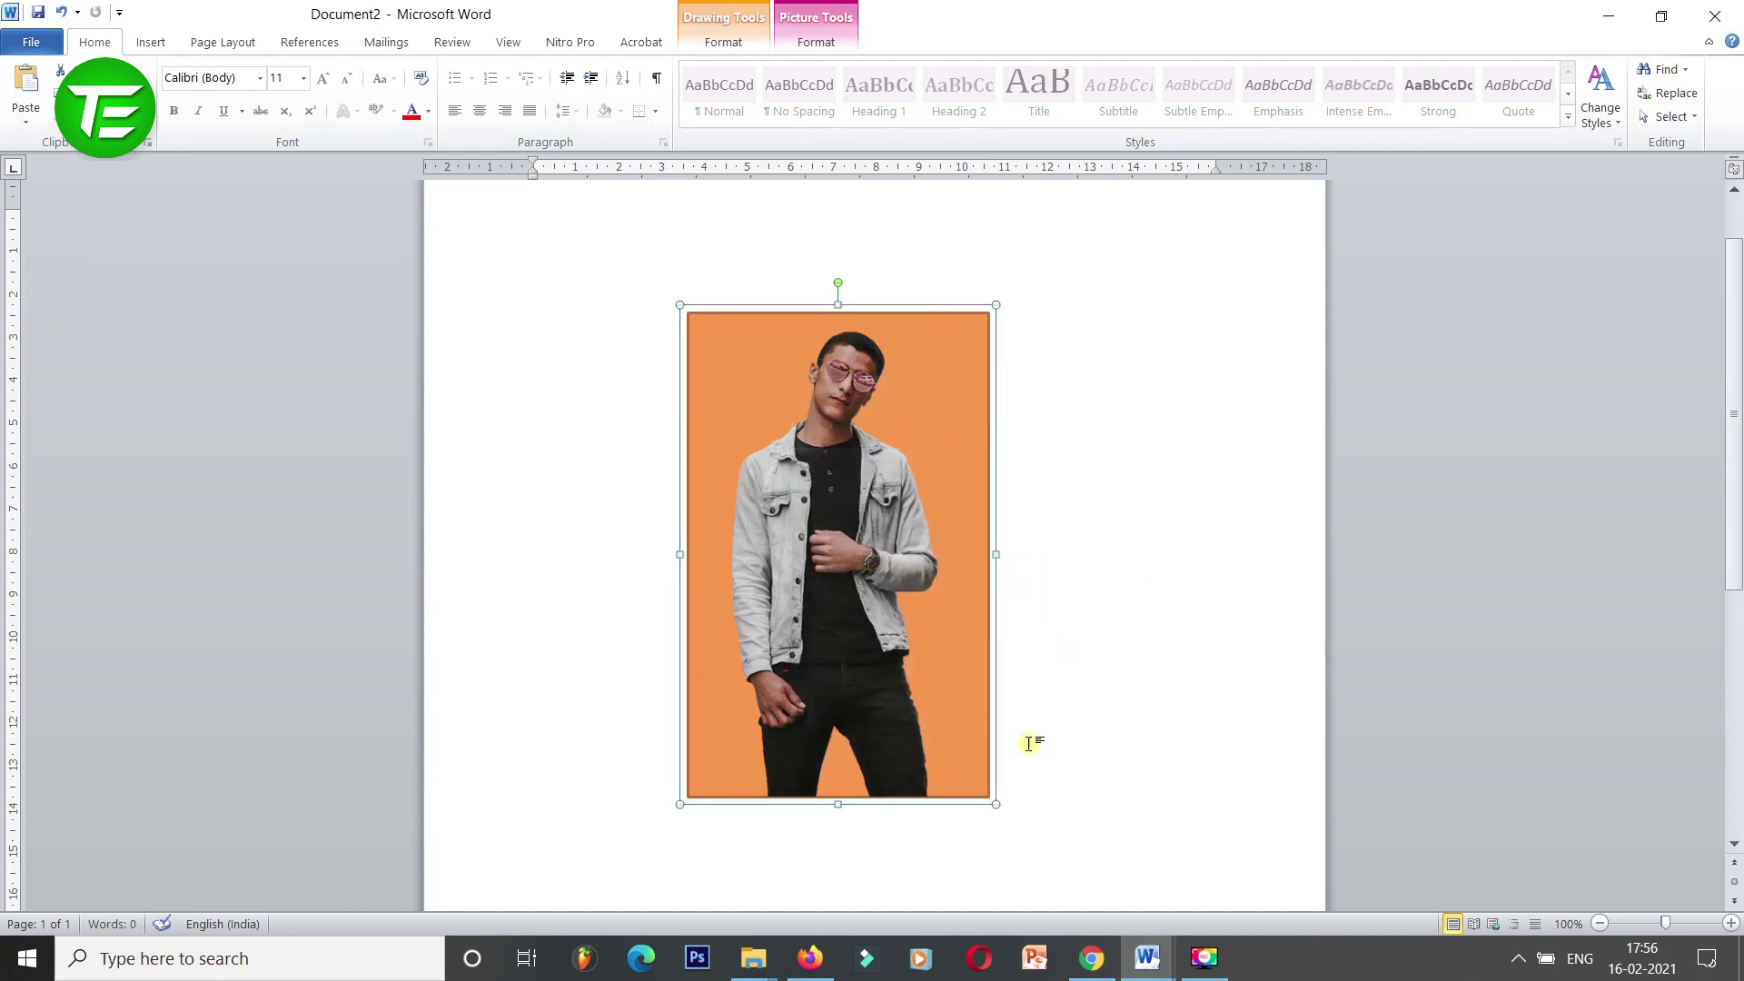
mouse_move(998, 806)
left_mouse_down()
mouse_move(879, 643)
mouse_move(1133, 719)
left_mouse_up()
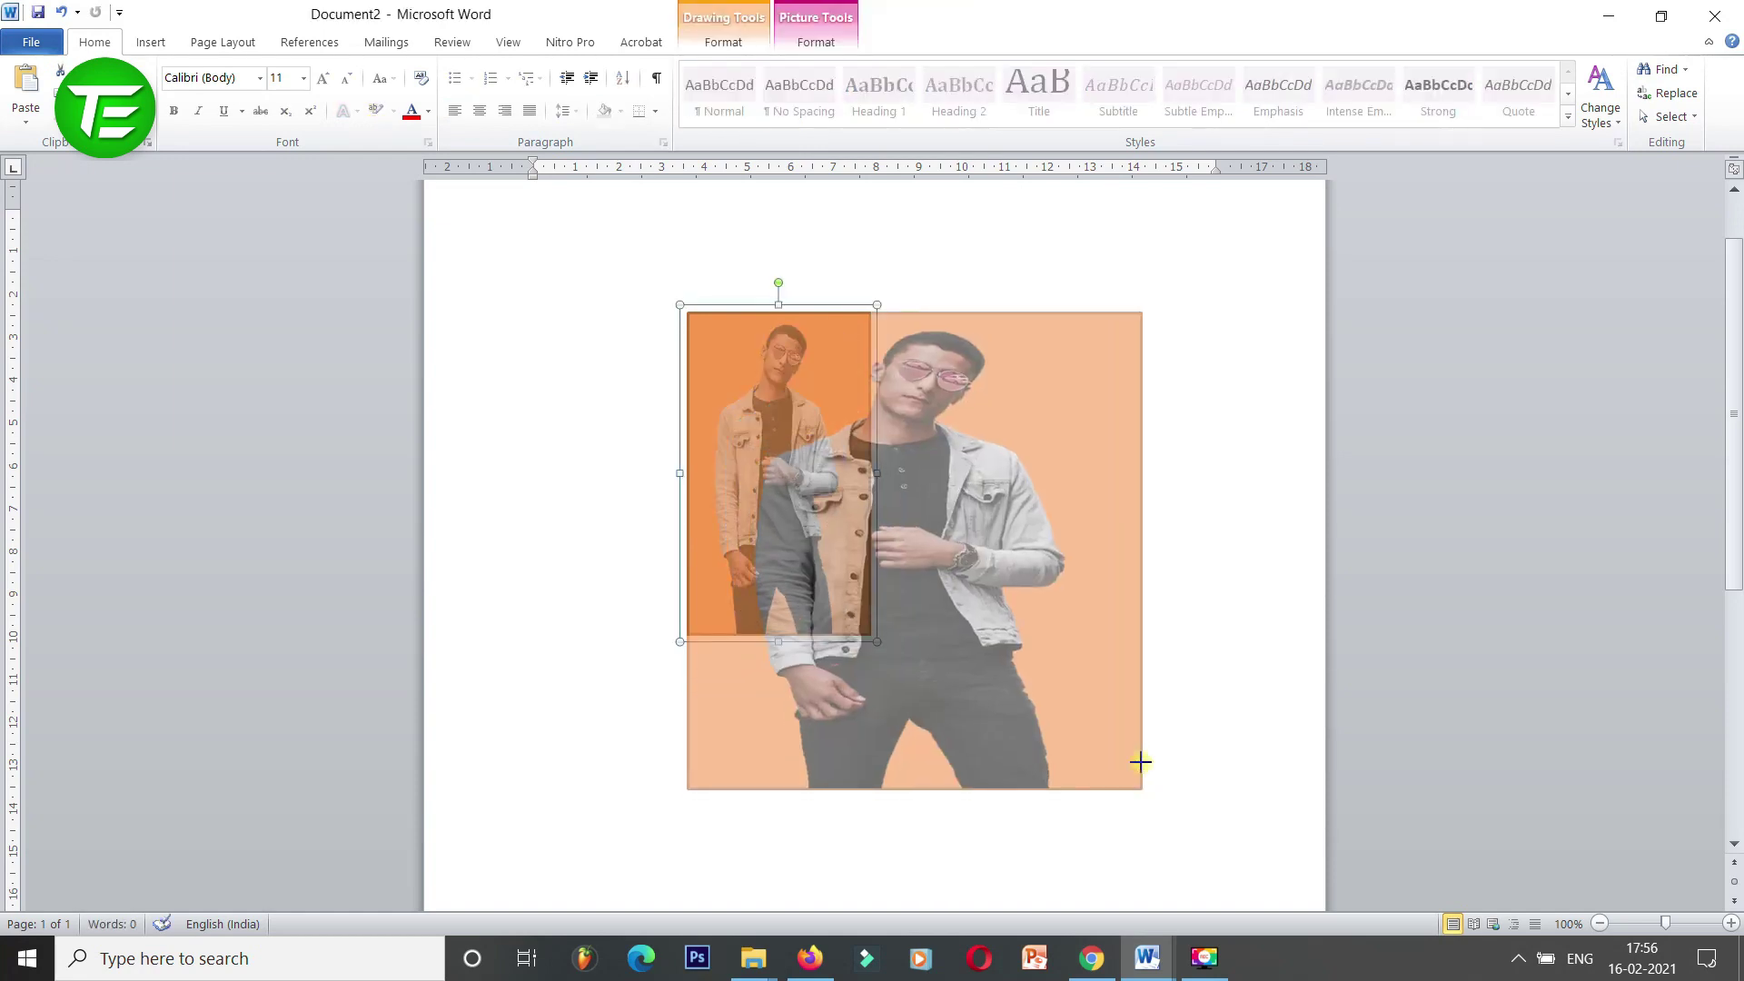
key("ctrl+z")
key("ctrl+z")
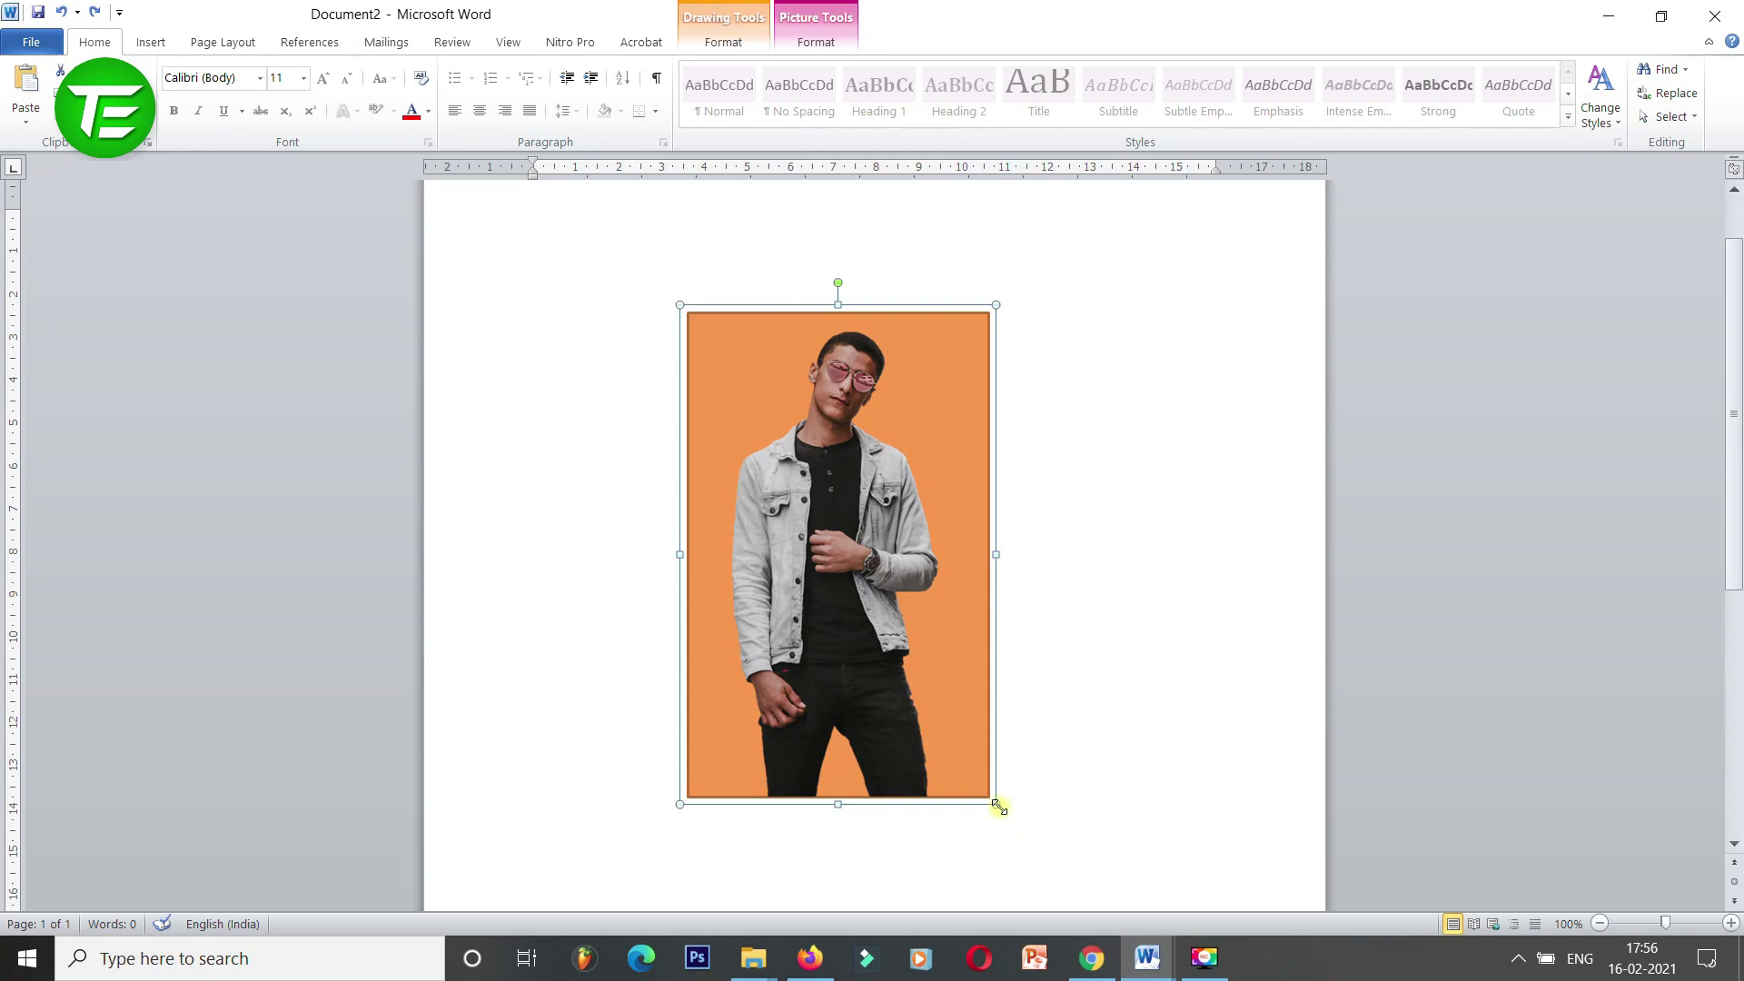
Shrink the grouped photo proportionally to passport size and move it to the page's top-left.
mouse_move(996, 804)
left_mouse_down()
mouse_move(1120, 571)
mouse_move(819, 723)
left_mouse_up()
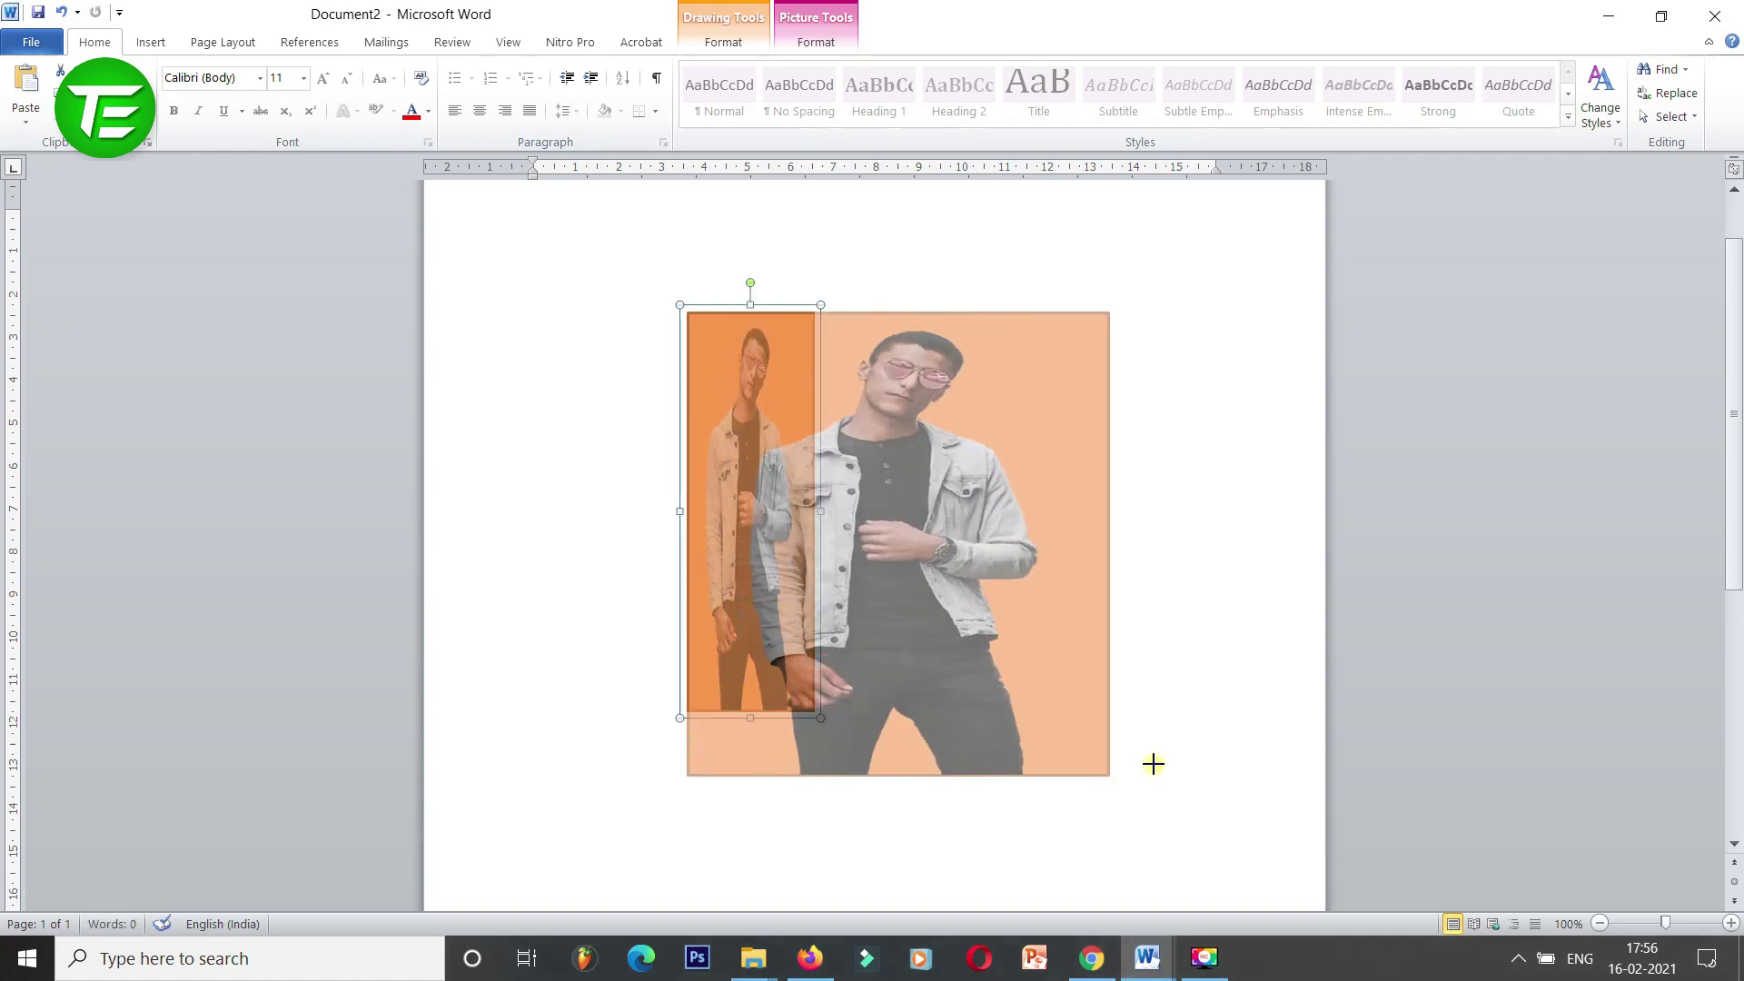
left_click_drag(822, 722, 1178, 706)
key("ctrl+z")
key("ctrl+z")
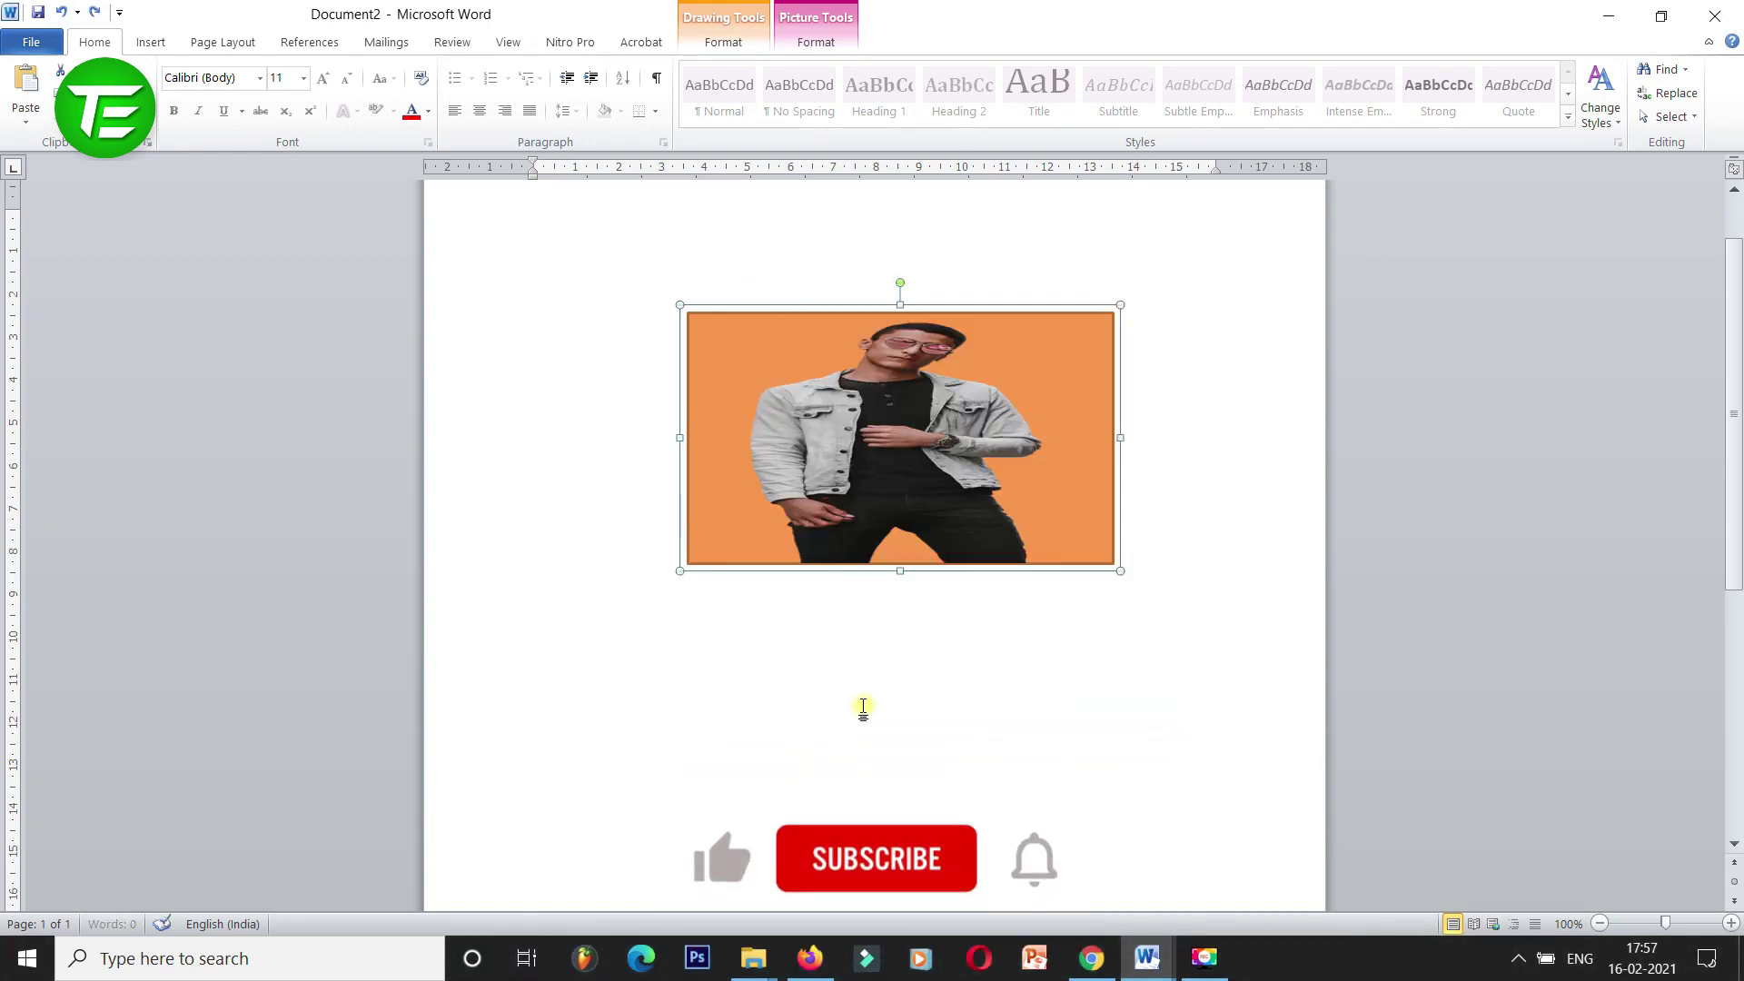
key("ctrl+z")
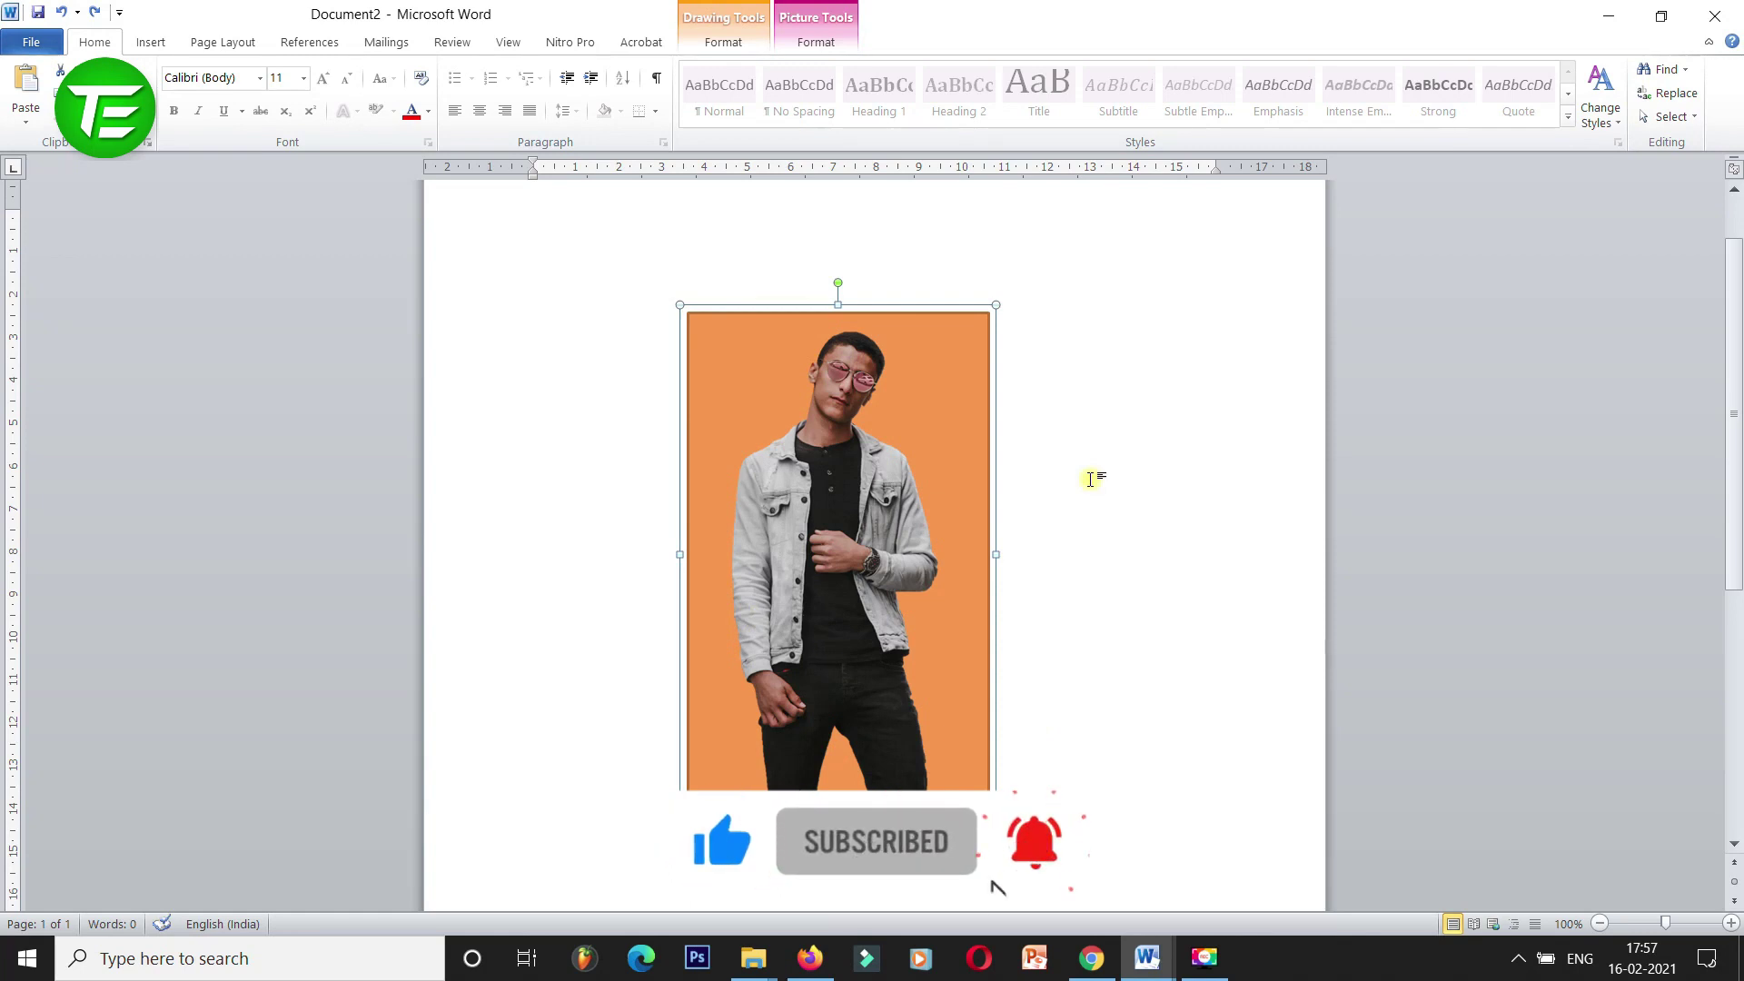
mouse_move(909, 566)
left_mouse_down()
mouse_move(927, 603)
mouse_move(890, 603)
left_mouse_up()
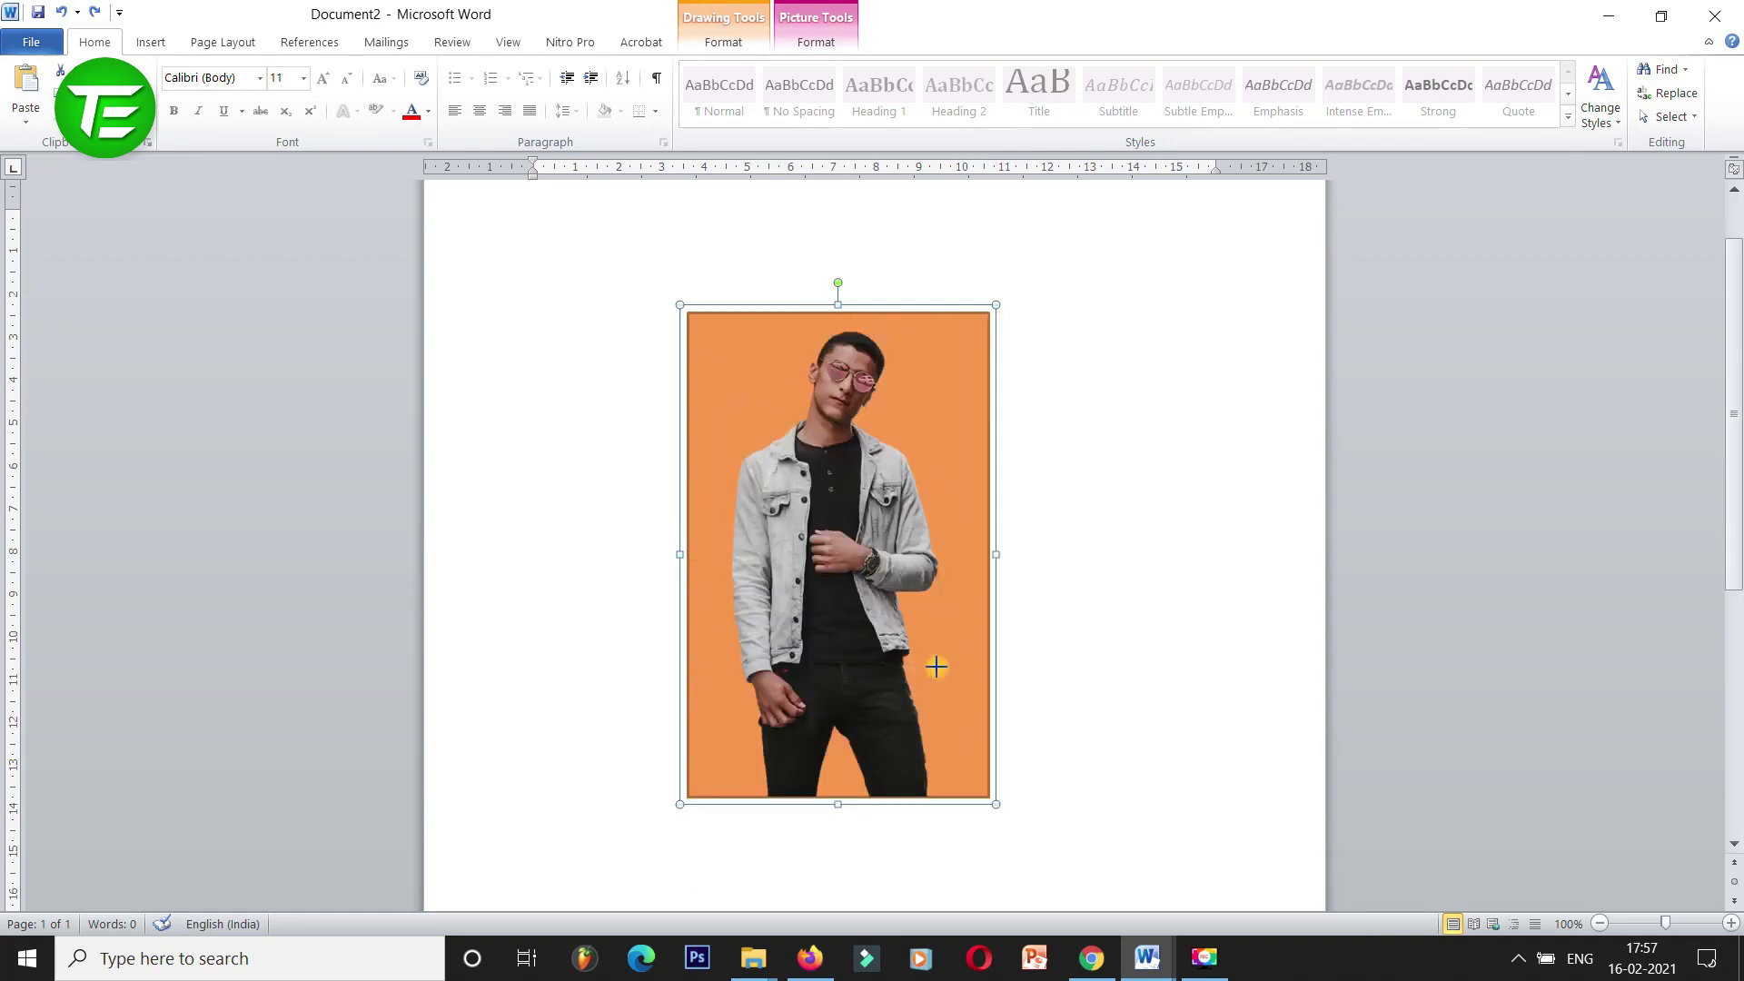
left_click_drag(890, 603, 882, 622)
left_click_drag(811, 478, 595, 441)
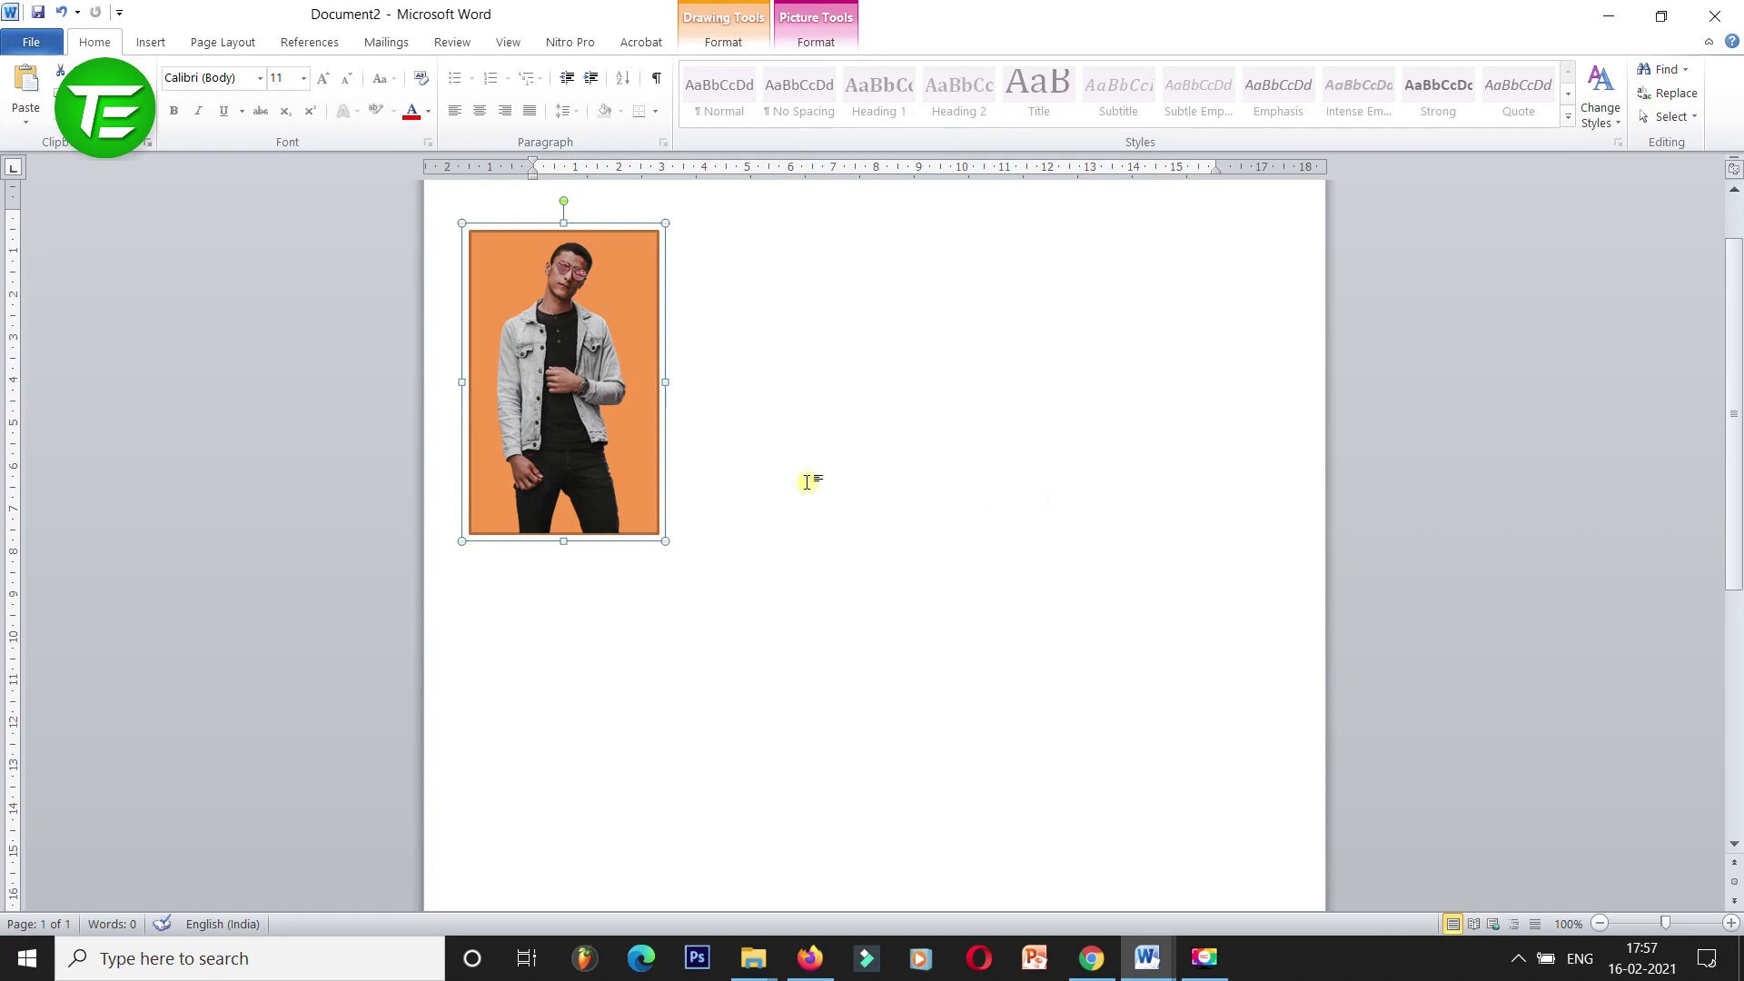
Duplicate the photo into a row of four and copy the whole row downward.
left_click_drag(561, 446, 1151, 474)
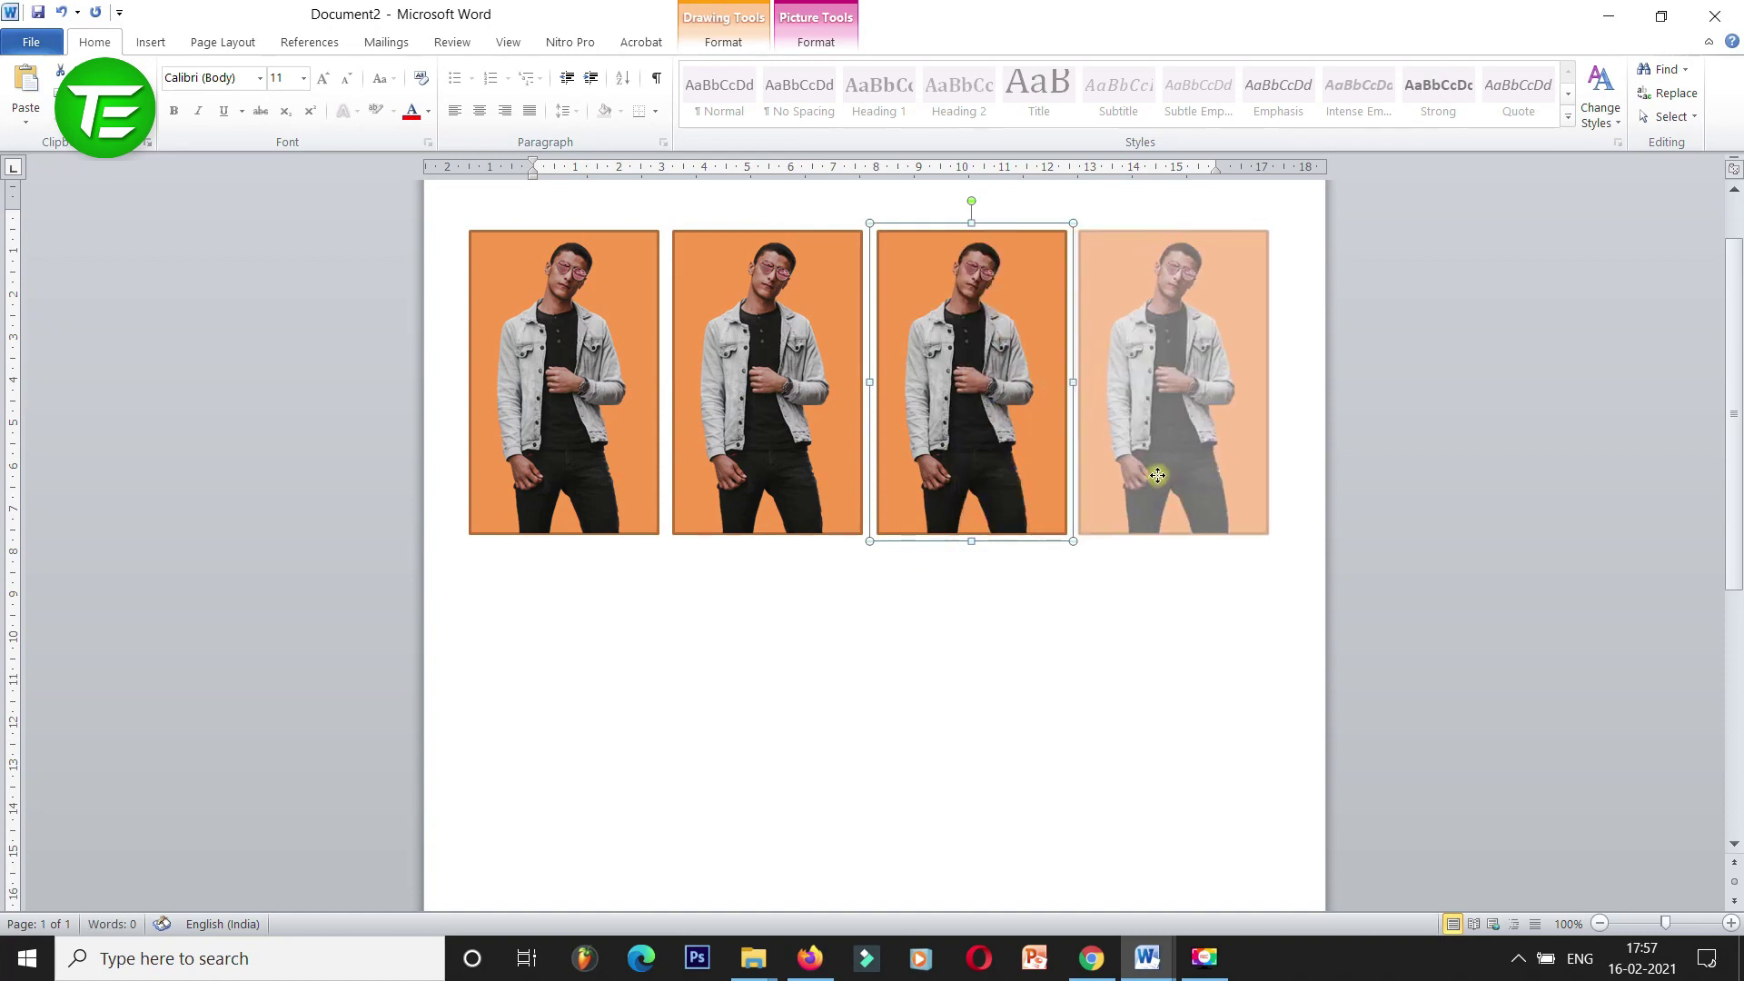
key("ctrl+a")
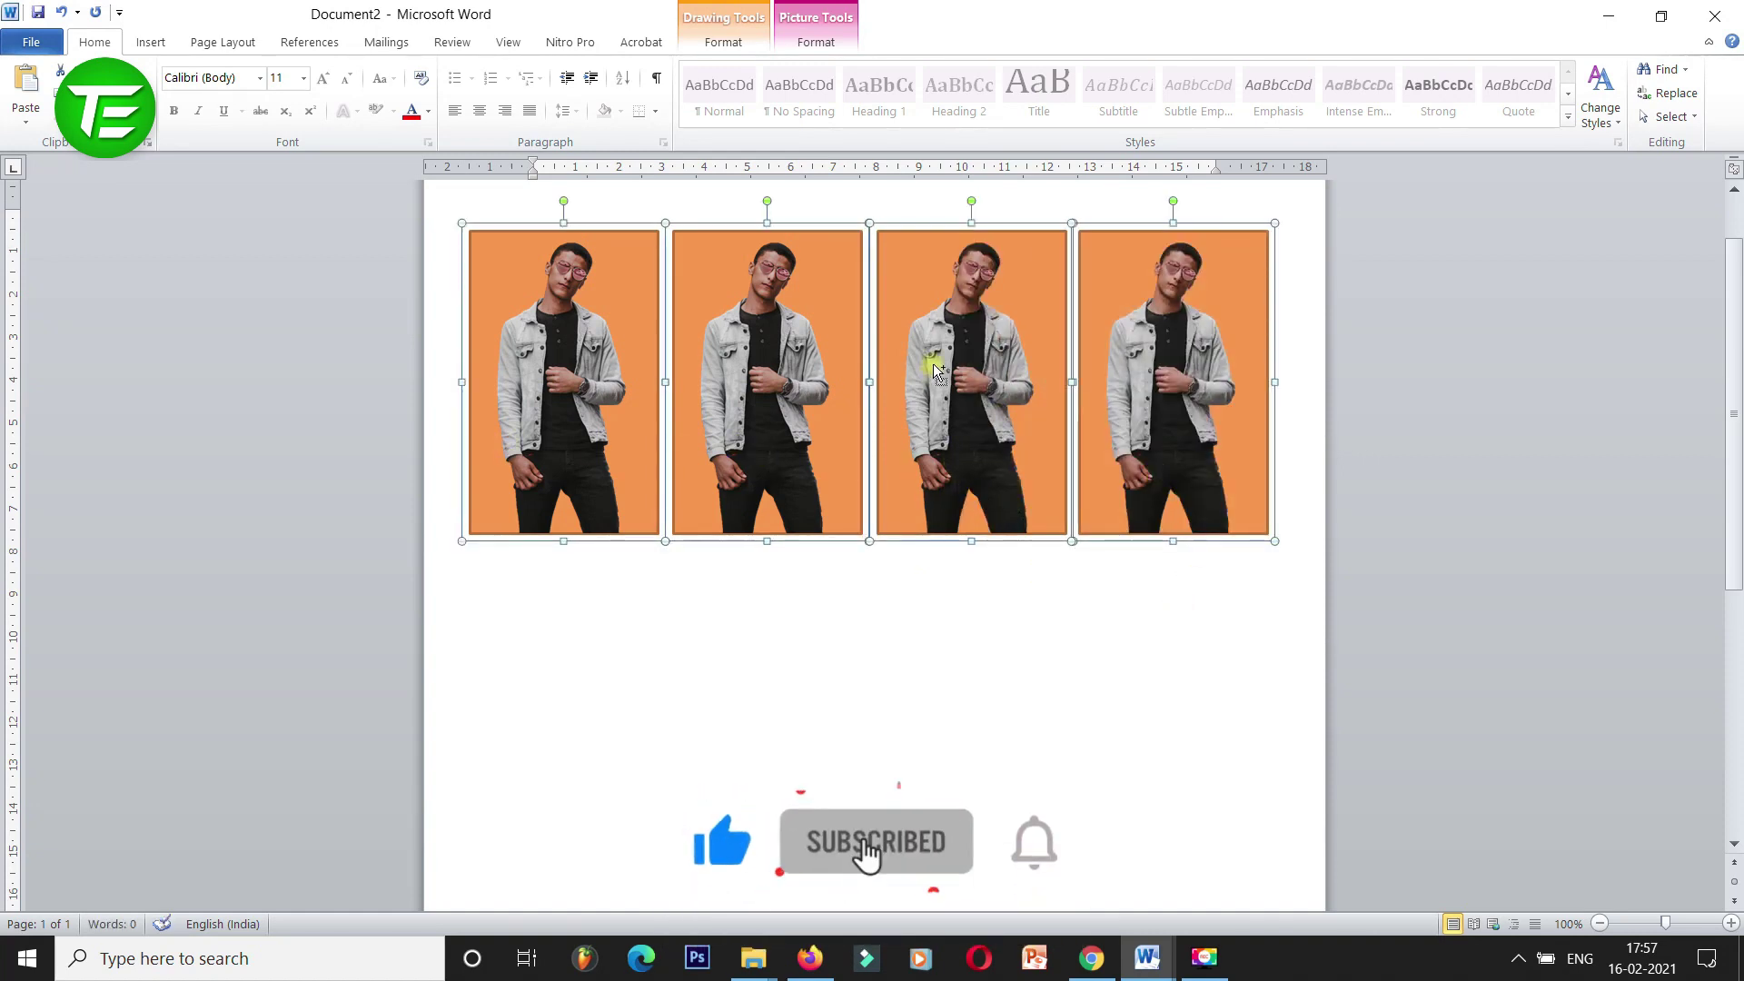
mouse_move(976, 499)
left_mouse_down()
mouse_move(940, 690)
mouse_move(943, 674)
left_mouse_up()
scroll(935, 545, "down", 5)
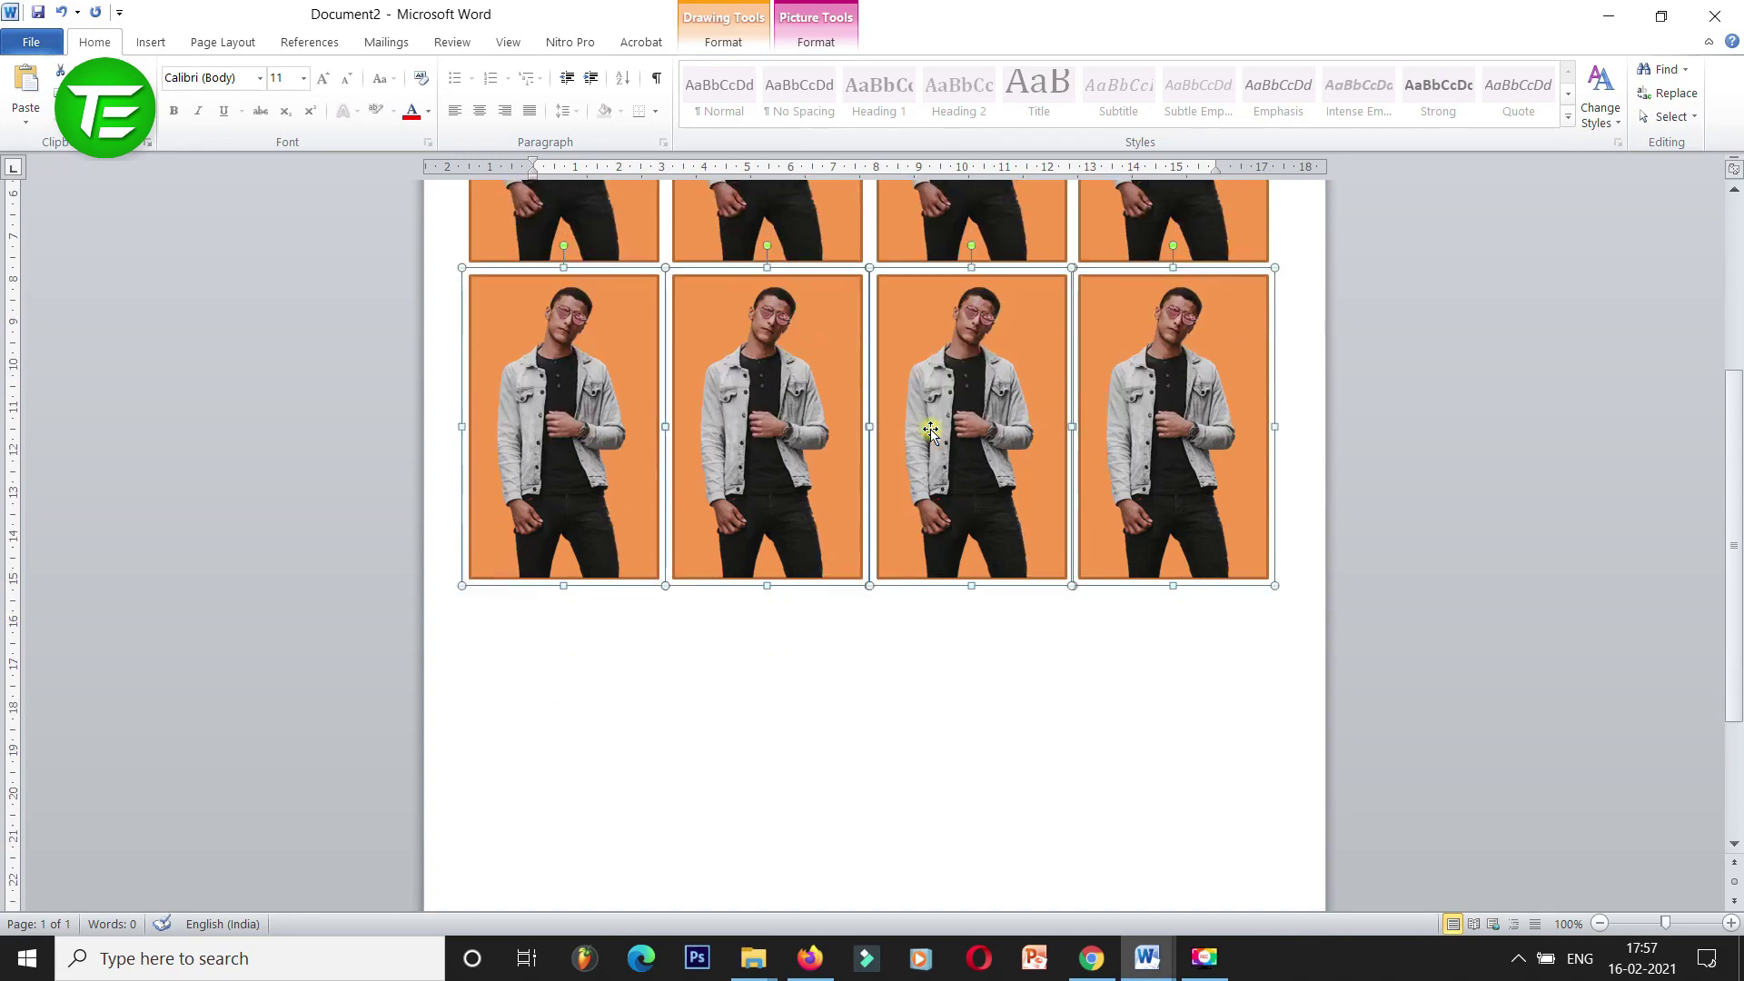
scroll(931, 430, "down", 2)
Position the copied row of four directly beneath the first row.
left_click_drag(941, 445, 959, 614)
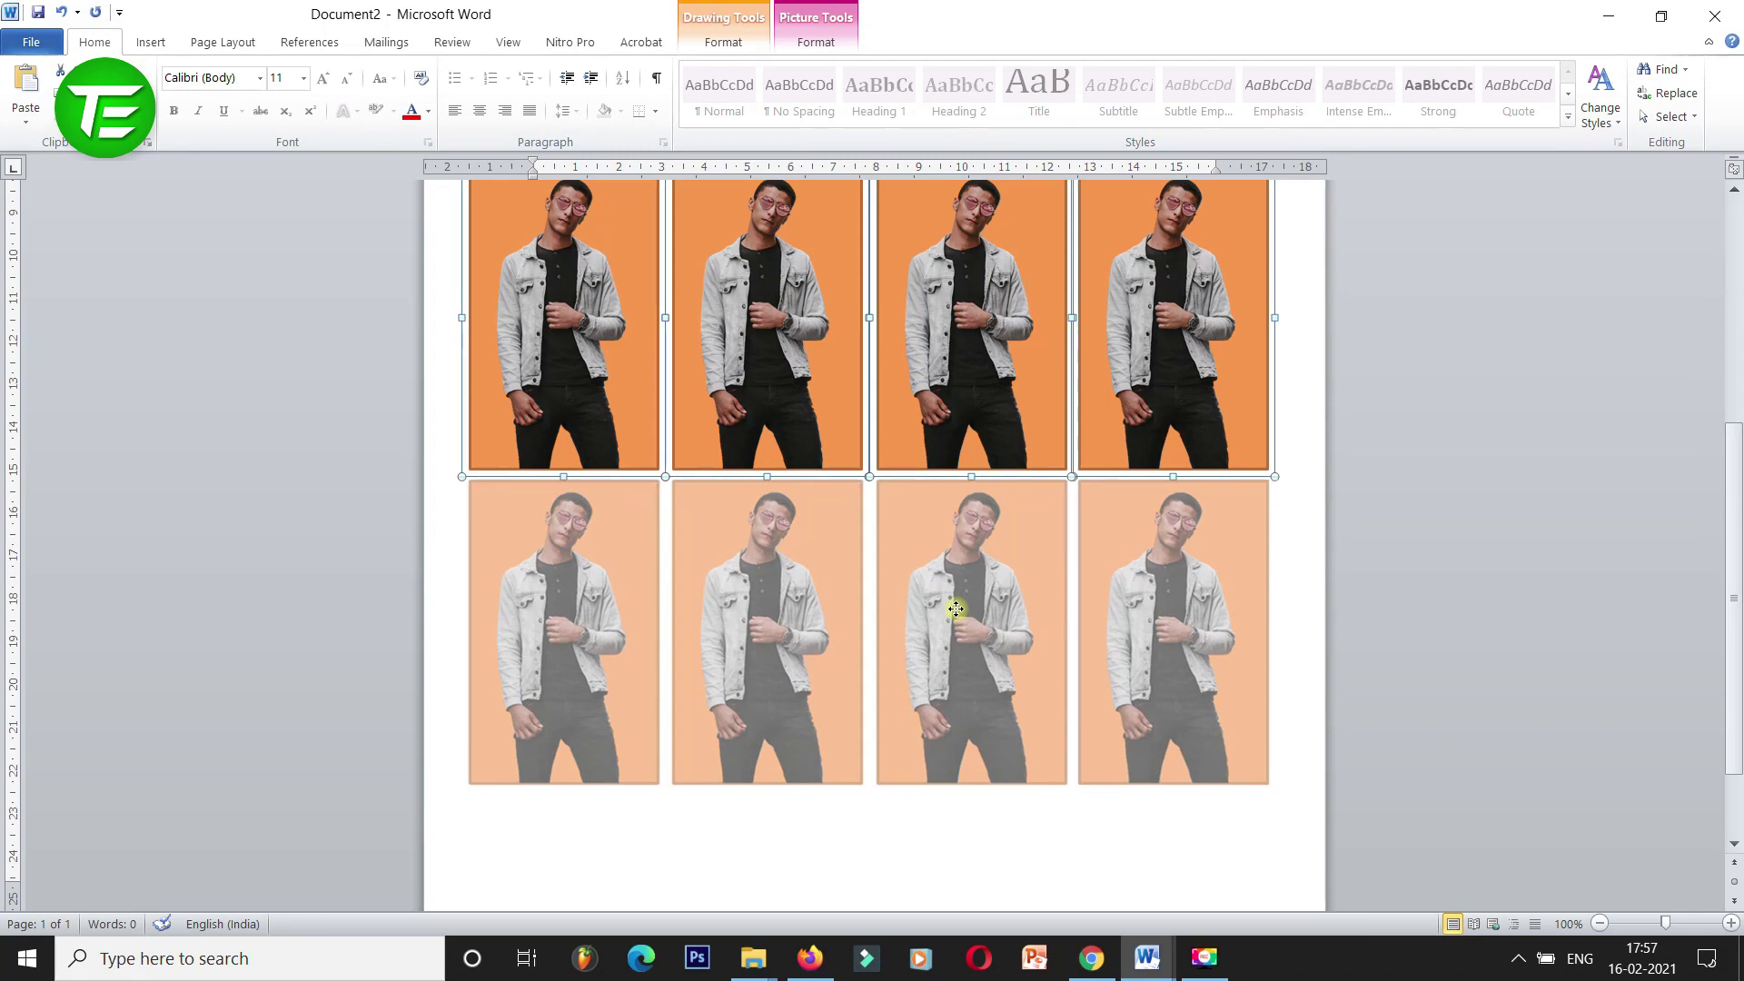
left_click_drag(959, 614, 954, 612)
scroll(1253, 651, "up", 2)
scroll(1230, 642, "up", 4)
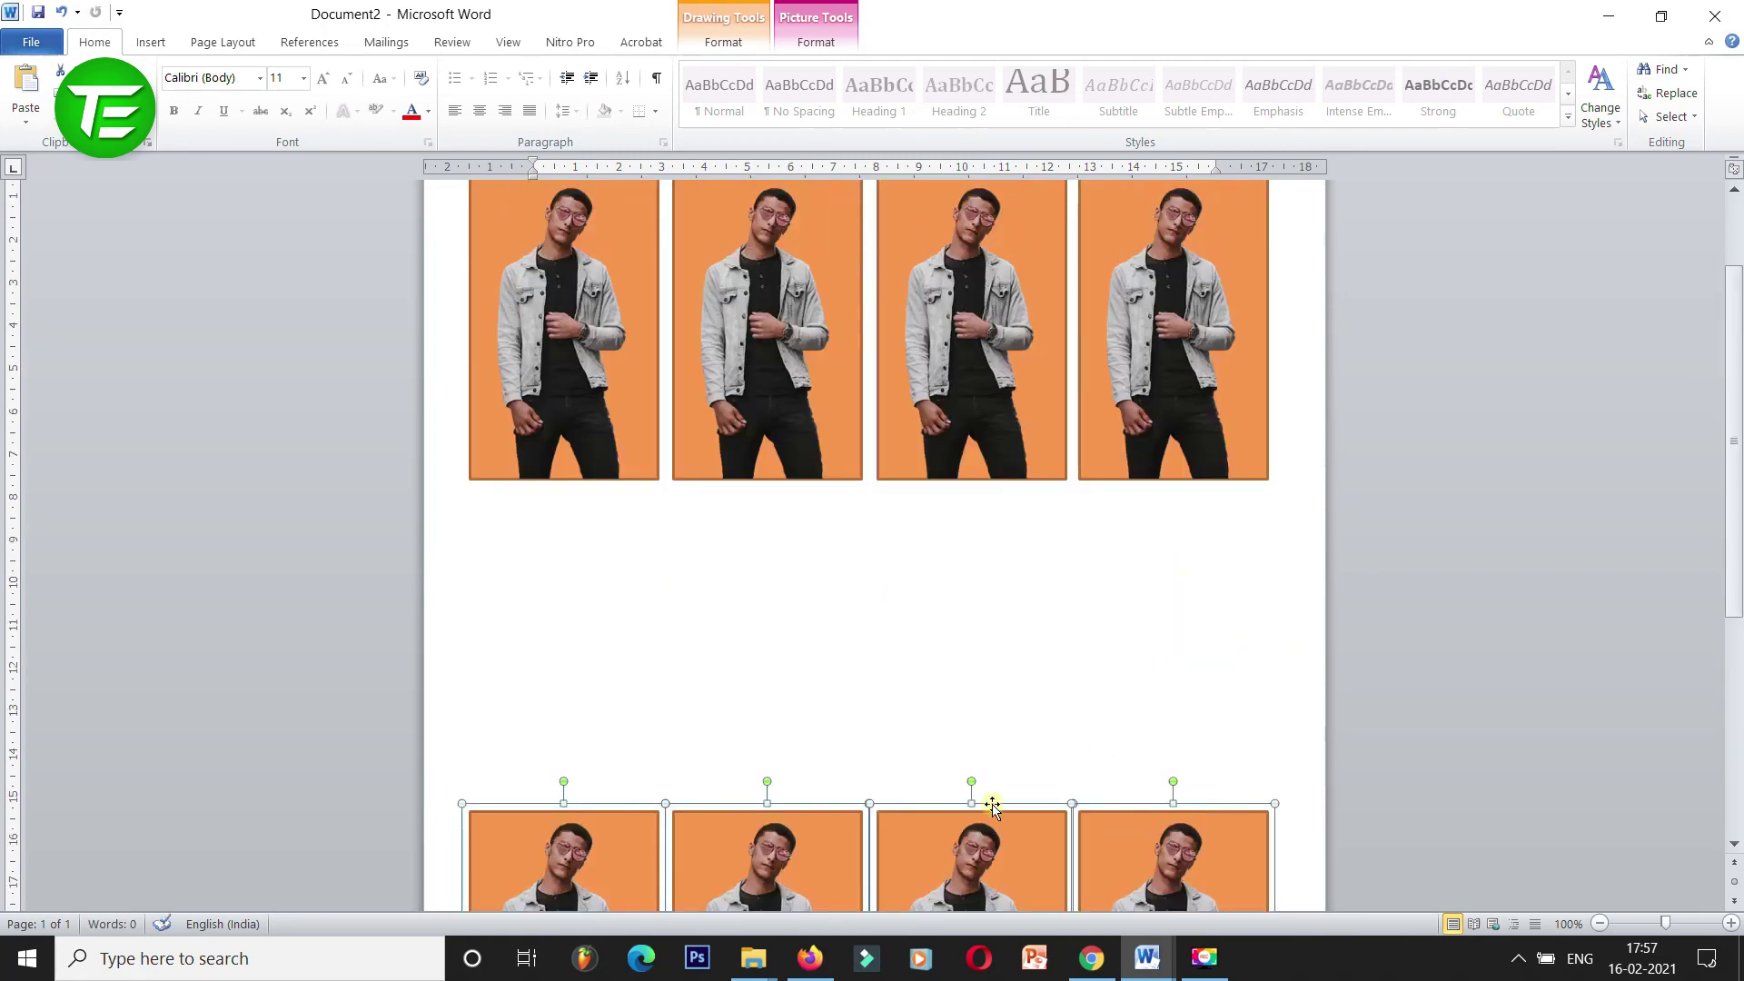
left_click_drag(989, 806, 971, 536)
scroll(1349, 626, "up", 2)
scroll(1349, 619, "up", 1)
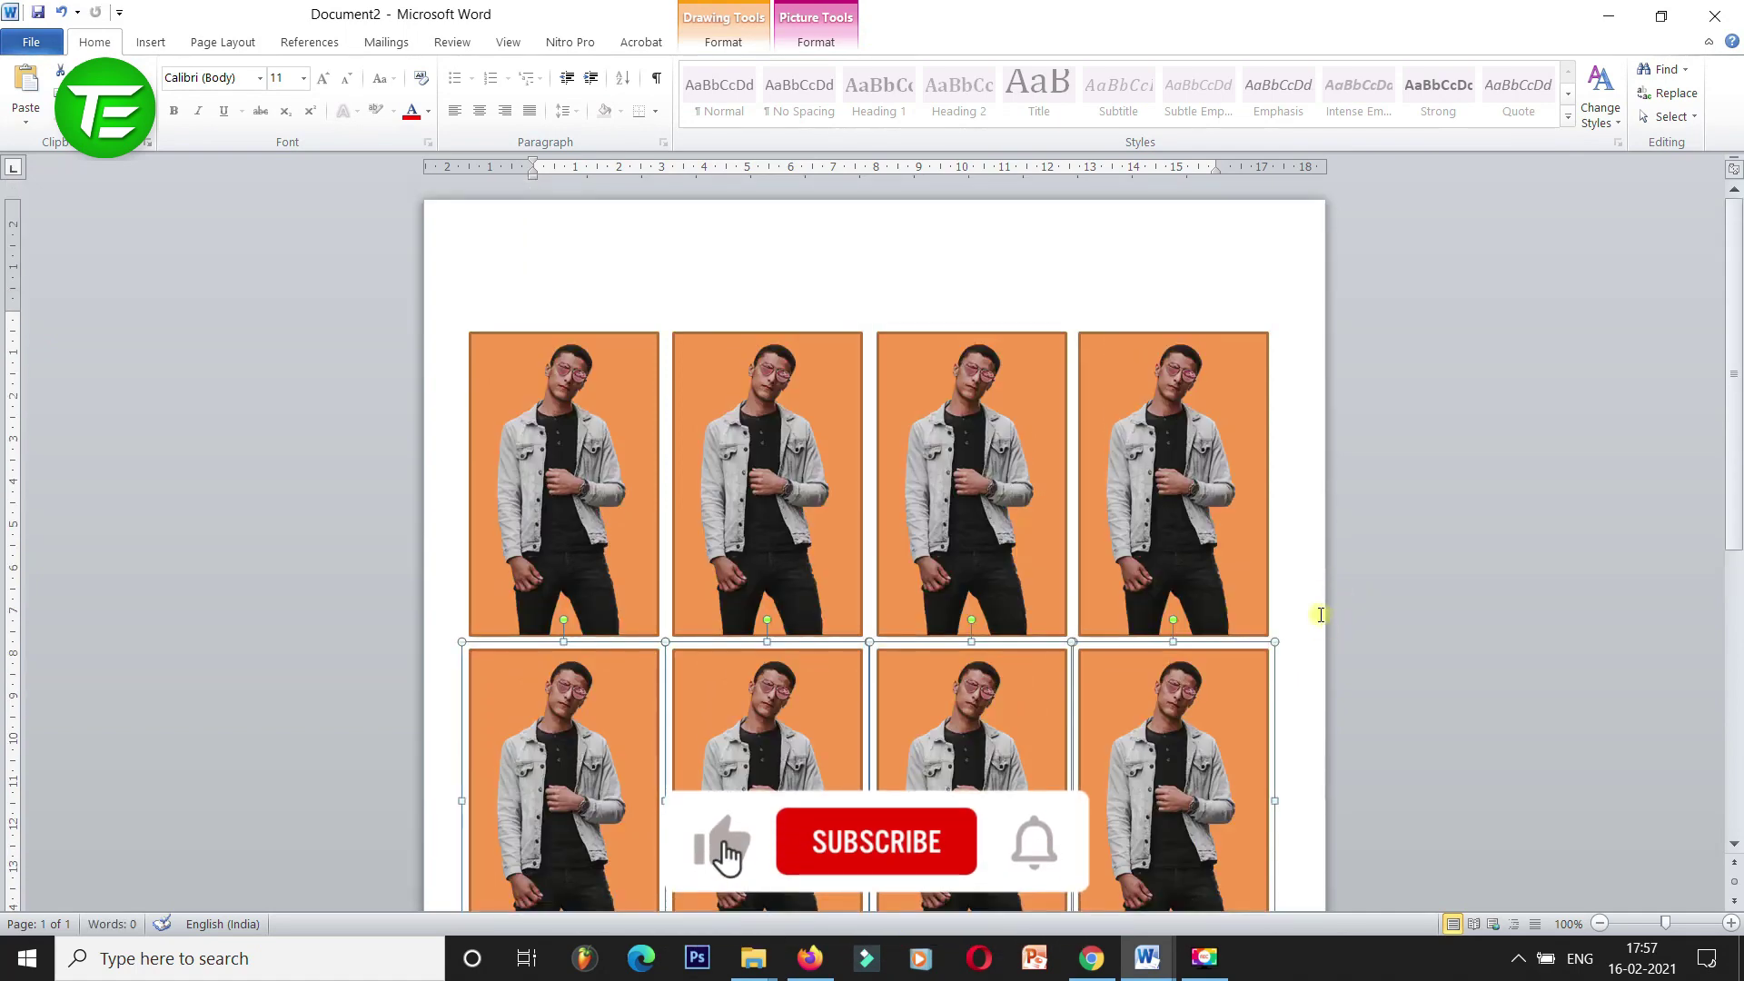